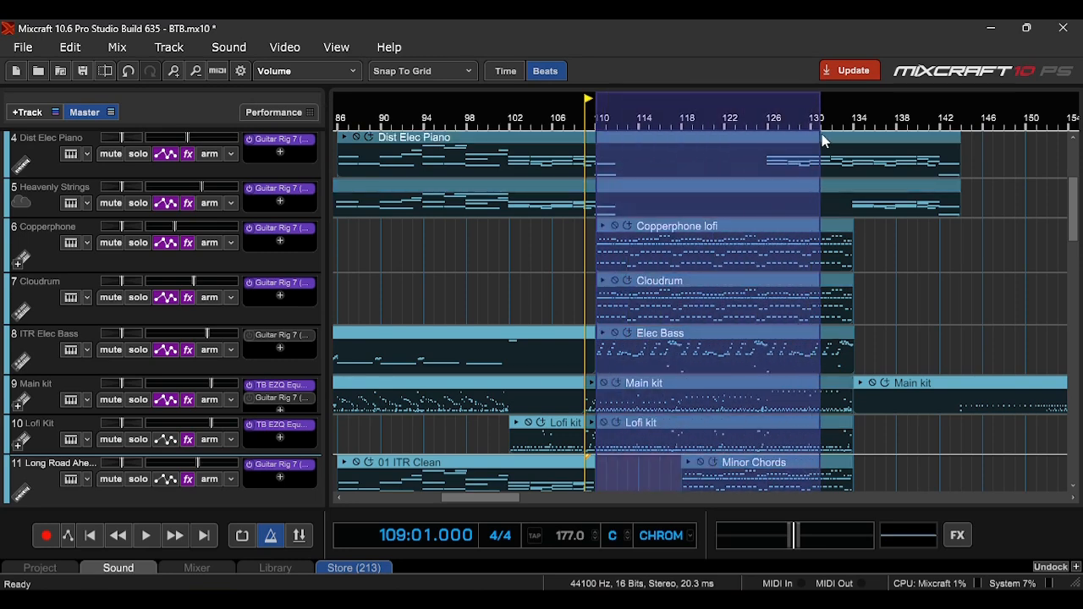
# - Clear the time selection on the timeline and place the playhead at measure 110
pyautogui.scroll(-1, 614, 357)
pyautogui.scroll(-2, 619, 360)
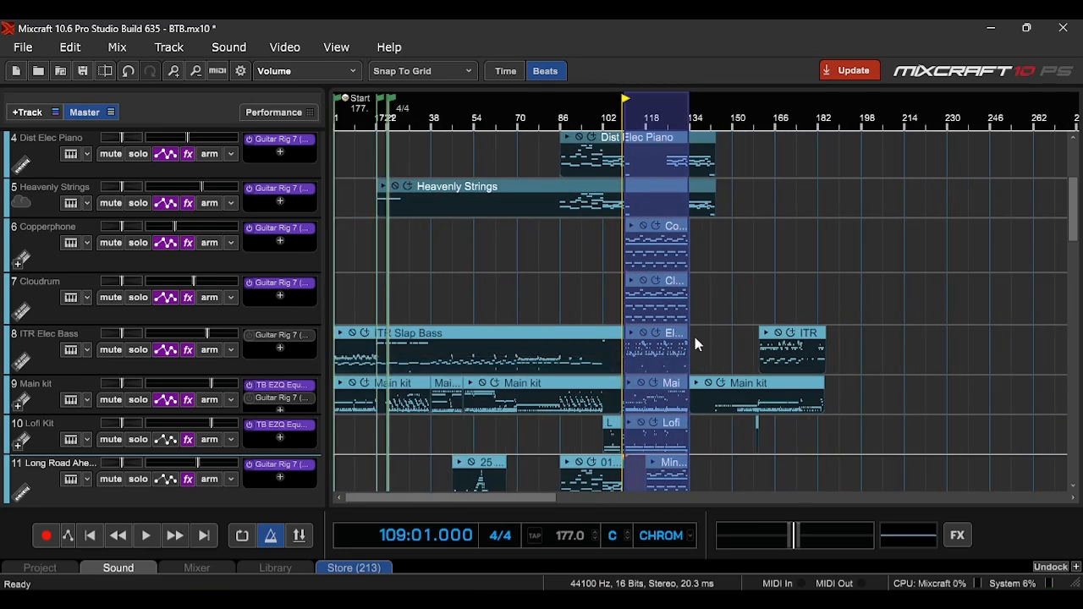
pyautogui.click(630, 118)
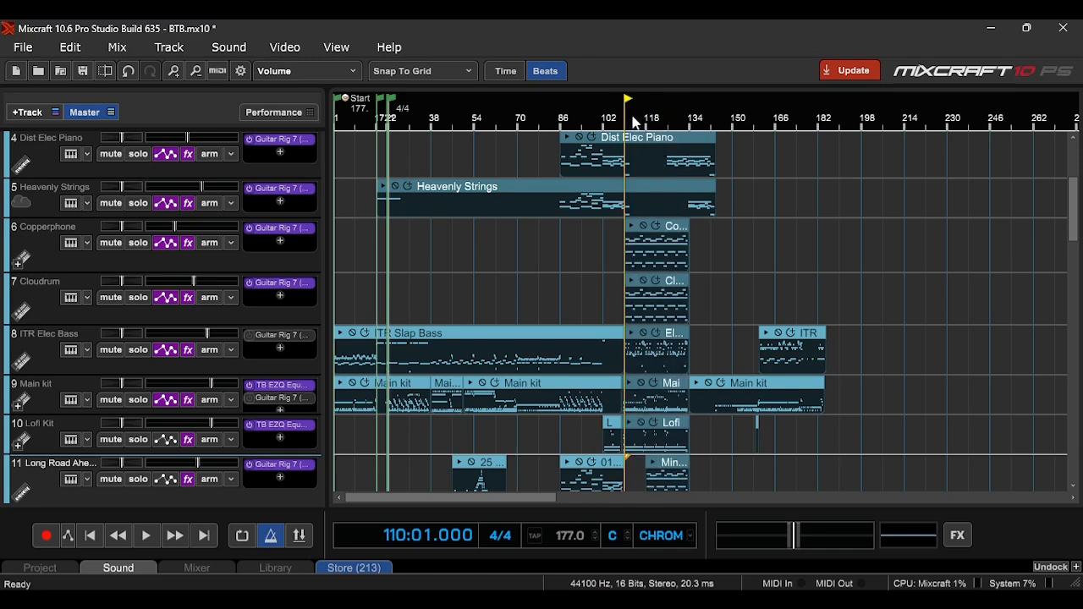
# - Select the ITR Elec Bass track and solo it
pyautogui.scroll(3, 677, 254)
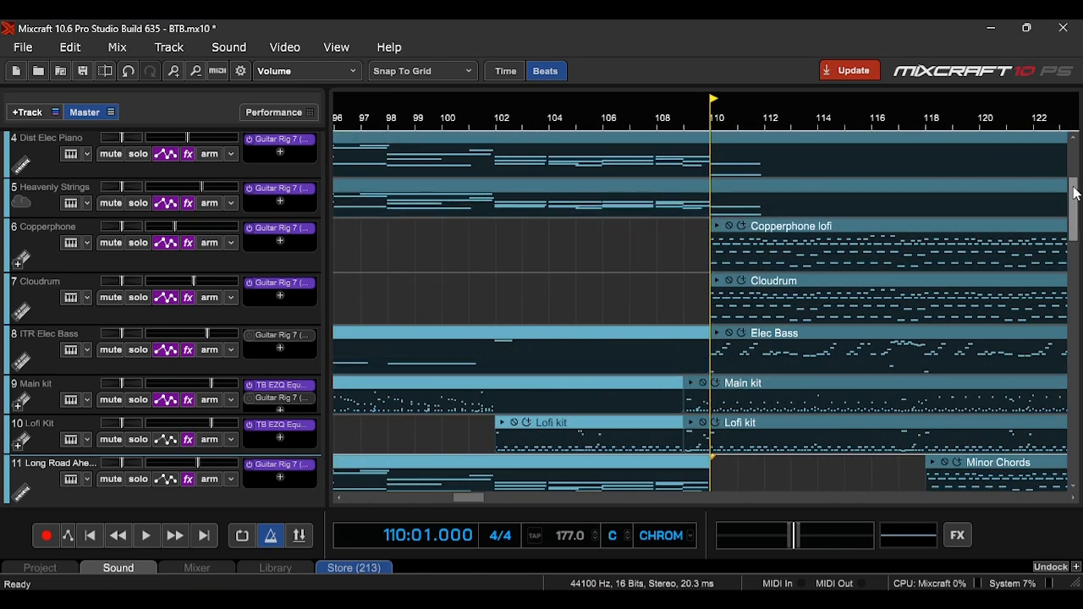
pyautogui.moveTo(1073, 191); pyautogui.dragTo(1076, 170)
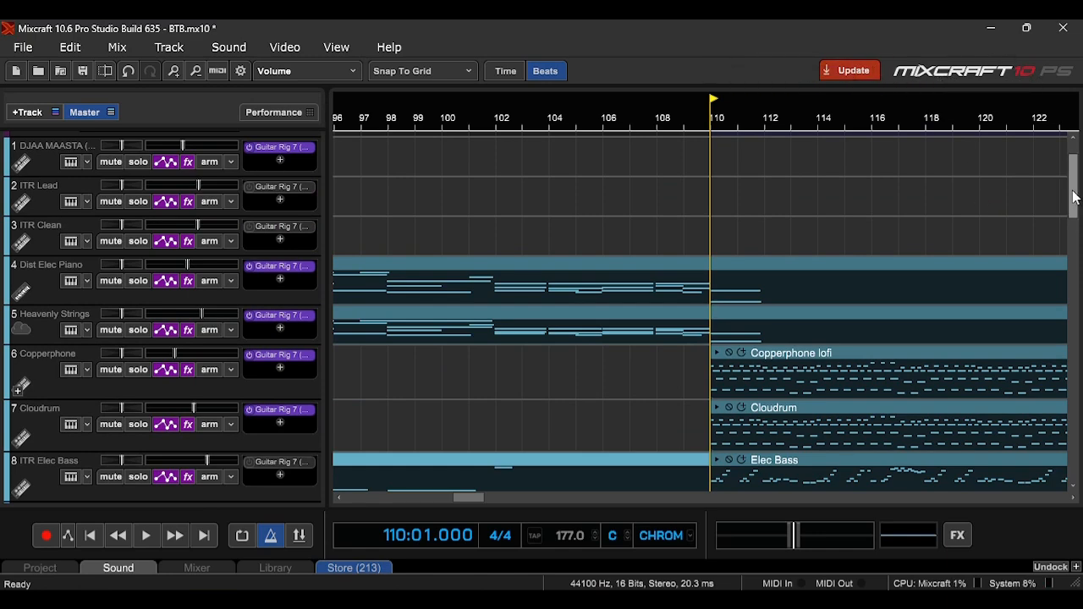
pyautogui.scroll(-3, 1076, 196)
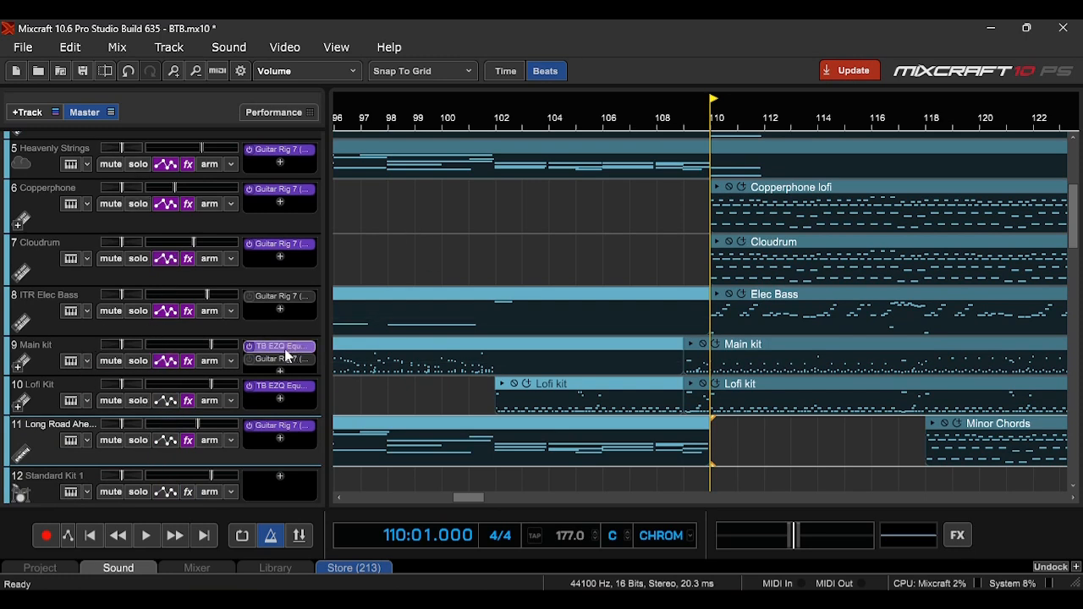
pyautogui.click(260, 332)
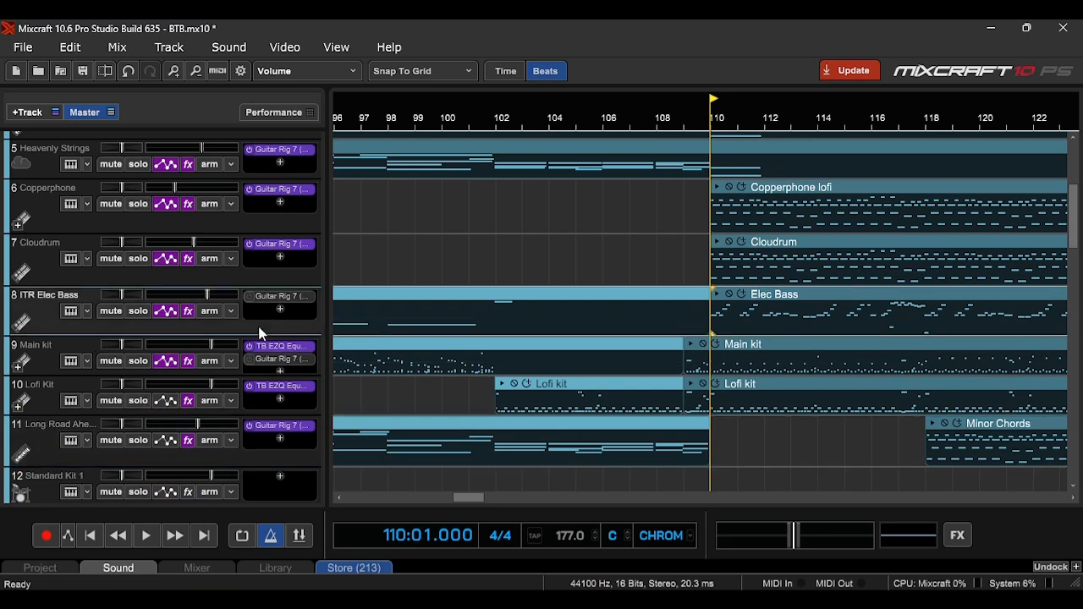
pyautogui.click(138, 312)
pyautogui.scroll(-1, 853, 316)
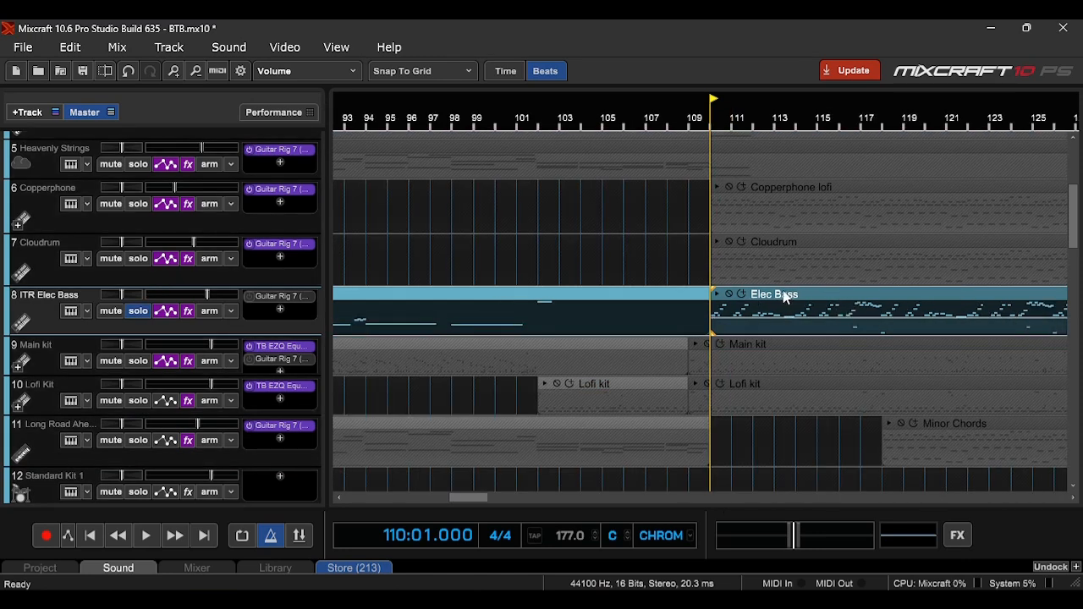
# - Open the Elec Bass clip in the piano roll and bring its notes from measure 1 into view
pyautogui.scroll(-1, 781, 302)
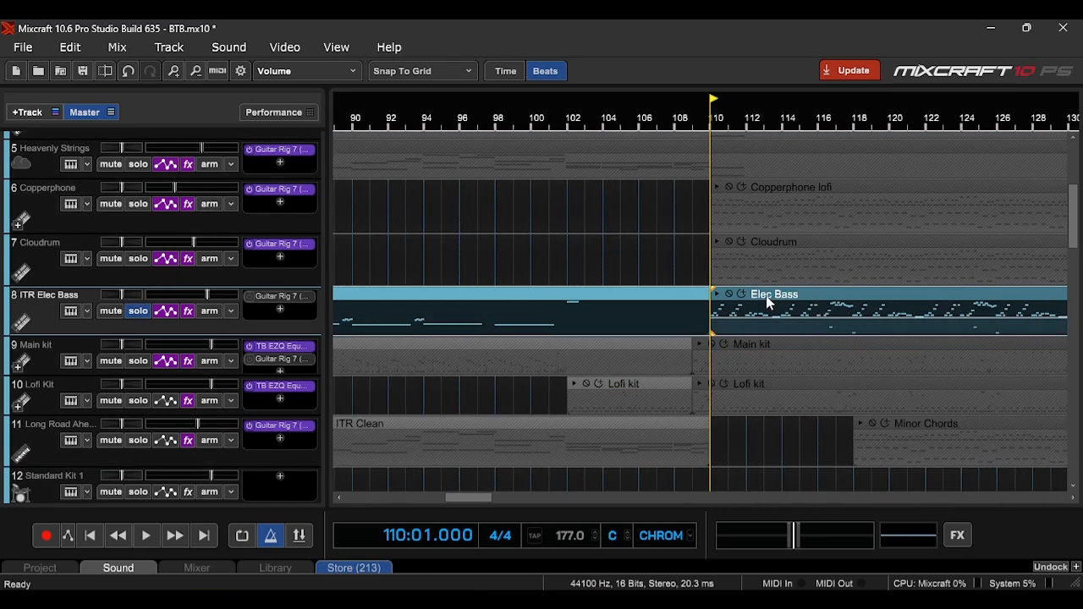
pyautogui.doubleClick(766, 296)
pyautogui.click(442, 364)
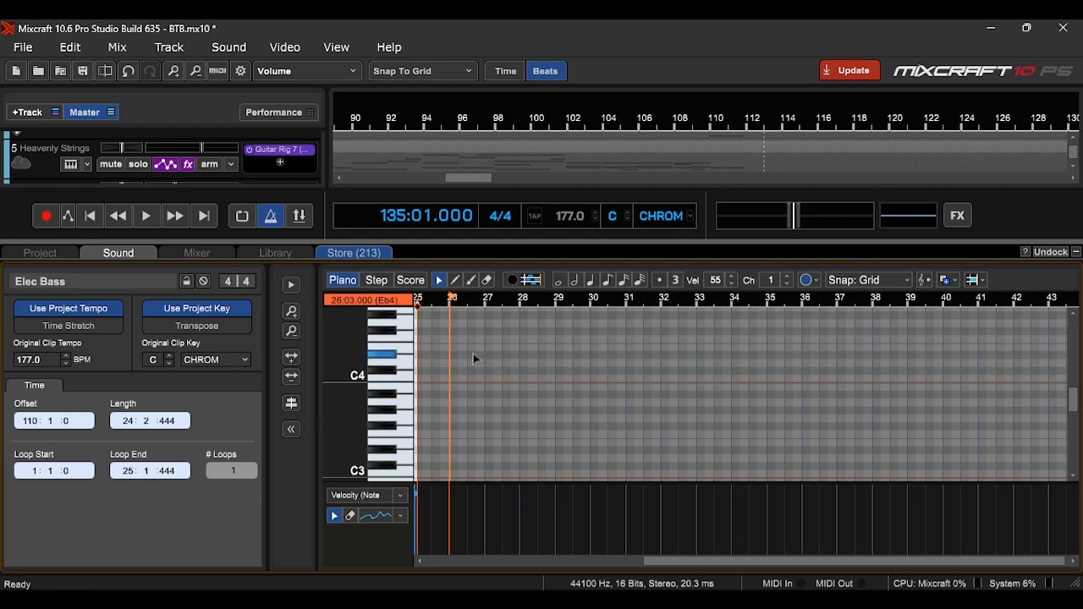
pyautogui.scroll(2, 477, 359)
pyautogui.moveTo(827, 562); pyautogui.dragTo(440, 562)
pyautogui.scroll(-3, 380, 386)
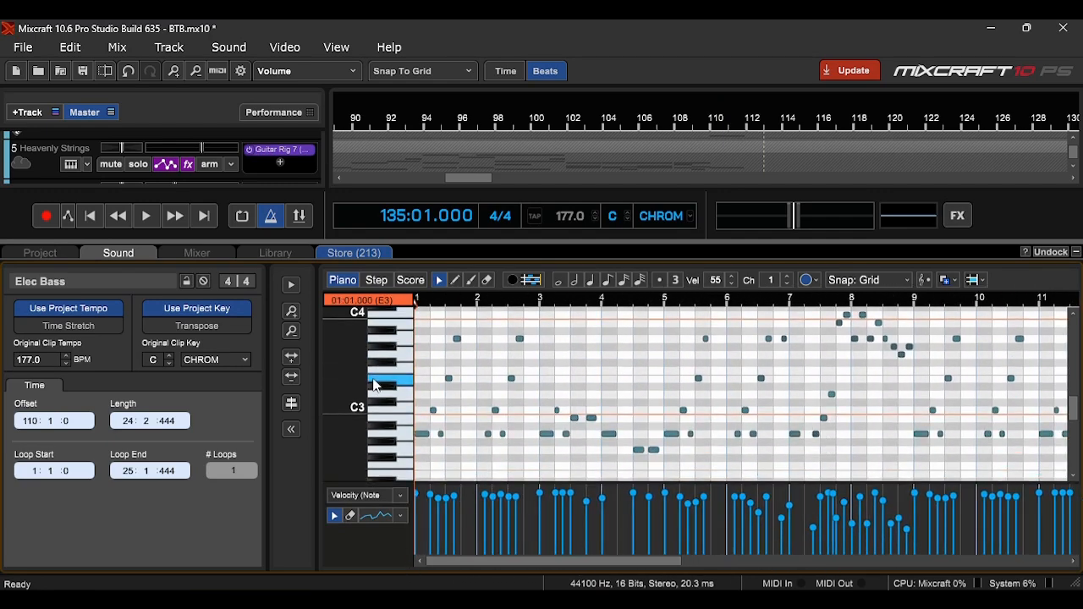
# - Play the opening measures of the Elec Bass clip and return the playhead to the clip's start
pyautogui.click(418, 303)
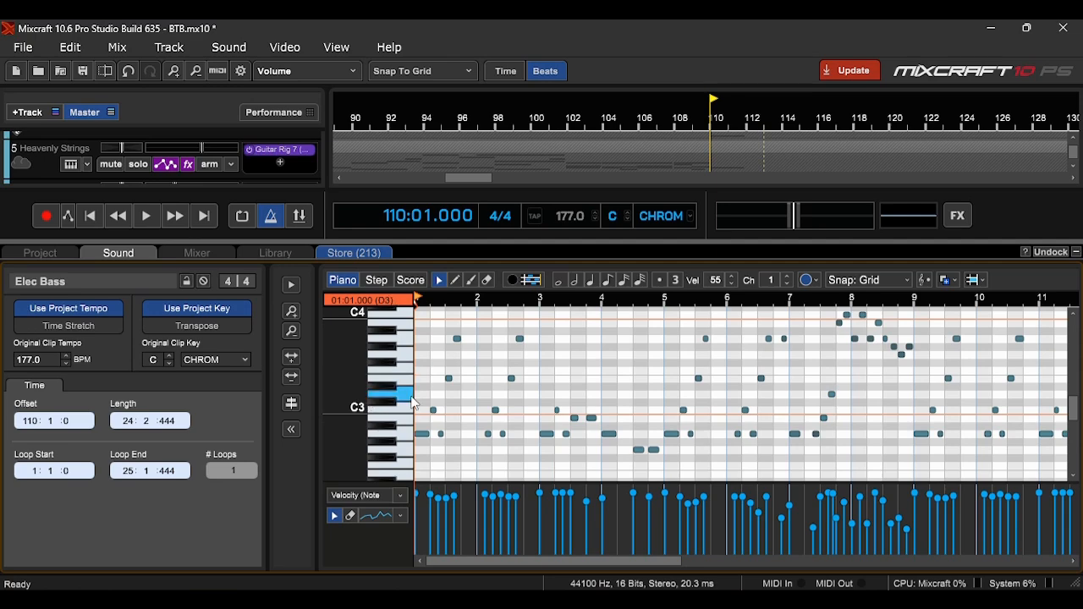
pyautogui.scroll(1, 567, 415)
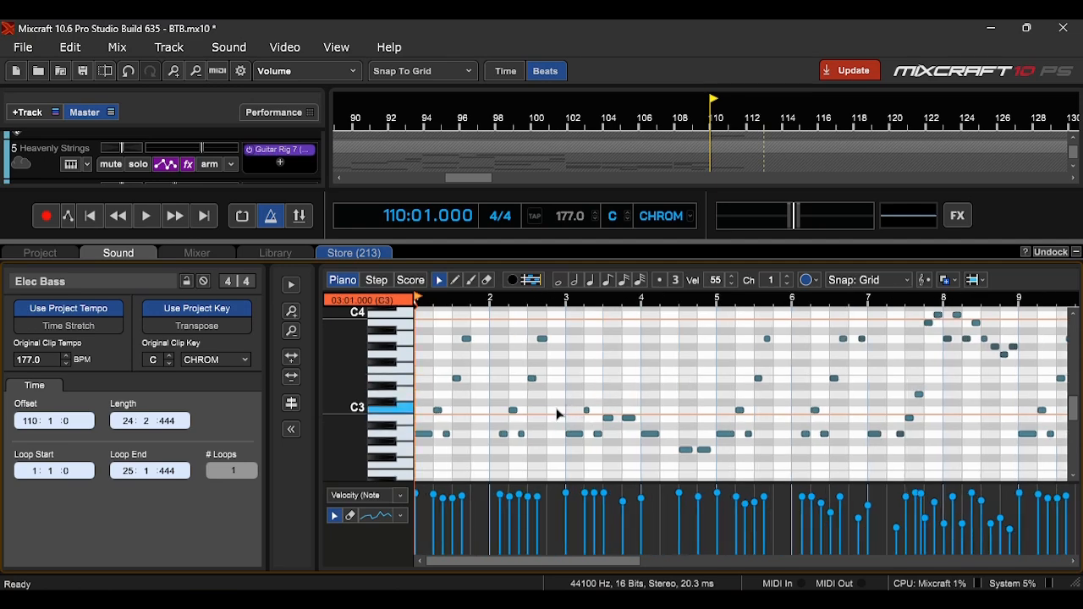
pyautogui.scroll(1, 533, 421)
pyautogui.press('space')
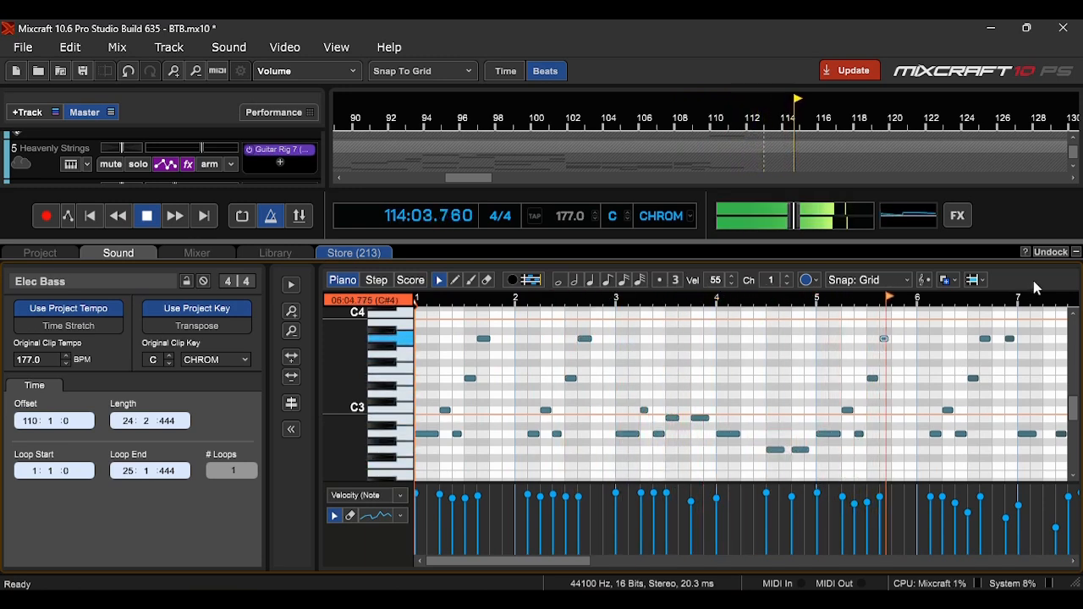
pyautogui.press('space')
pyautogui.click(418, 300)
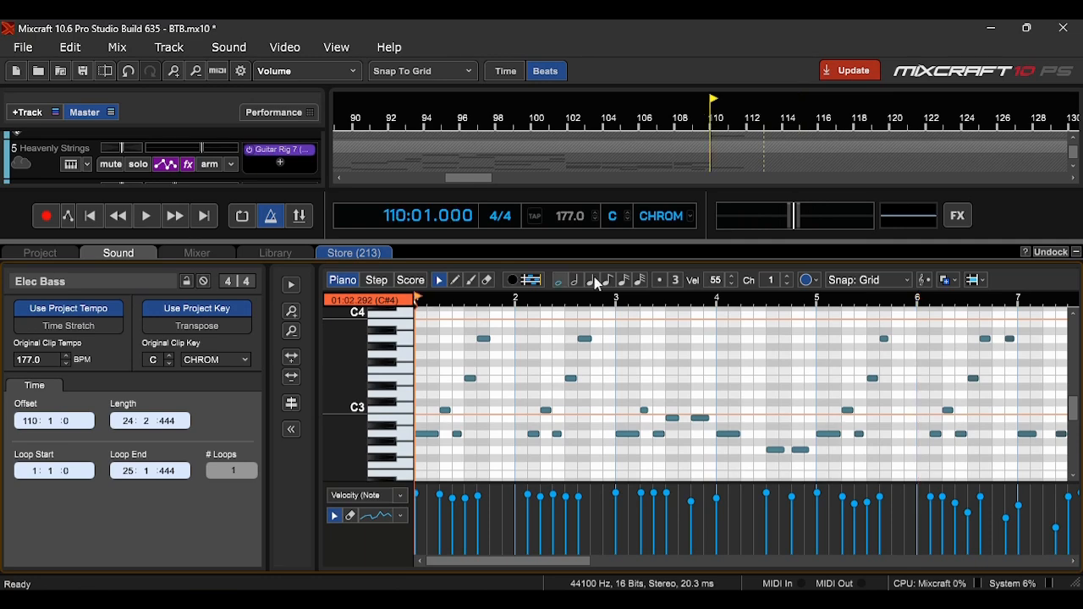
# - Close the clip editor and open the Ample Bass Y instrument window of the ITR Elec Bass track
pyautogui.click(1077, 253)
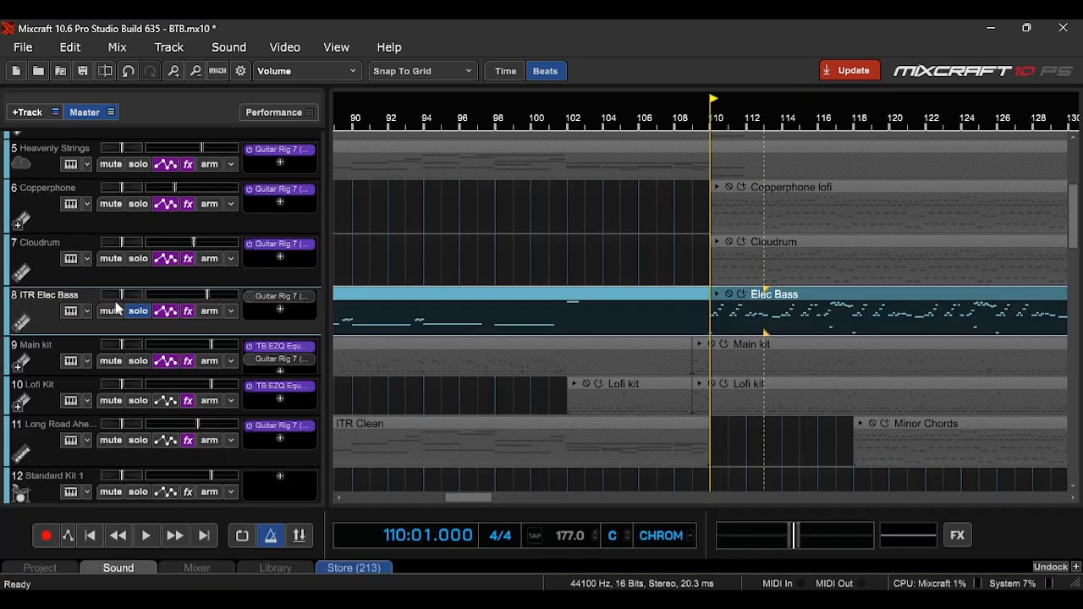
pyautogui.click(71, 311)
pyautogui.click(455, 409)
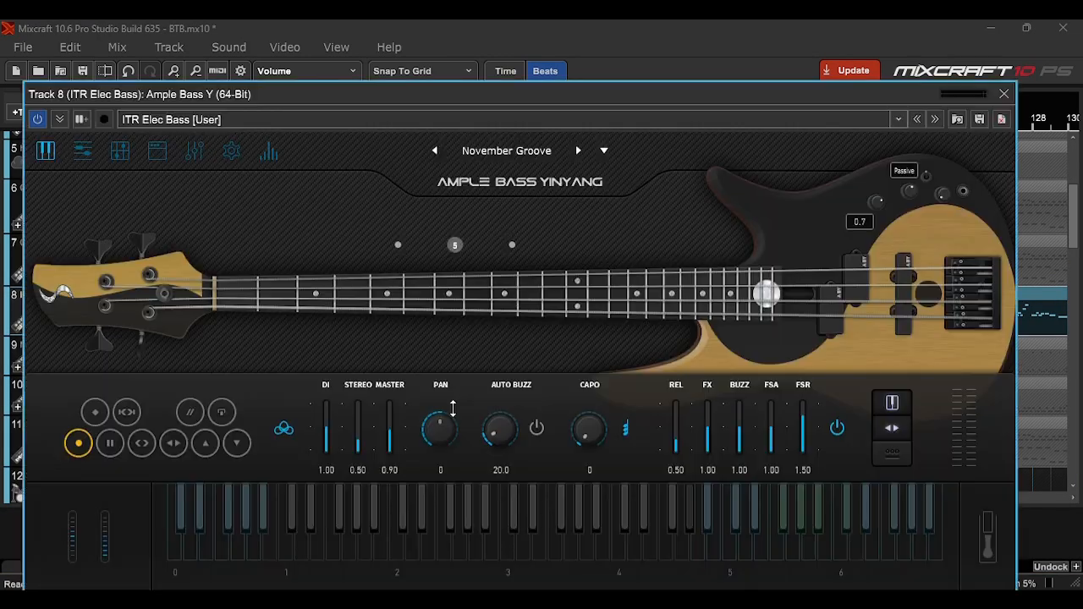
pyautogui.moveTo(561, 96); pyautogui.dragTo(633, 95)
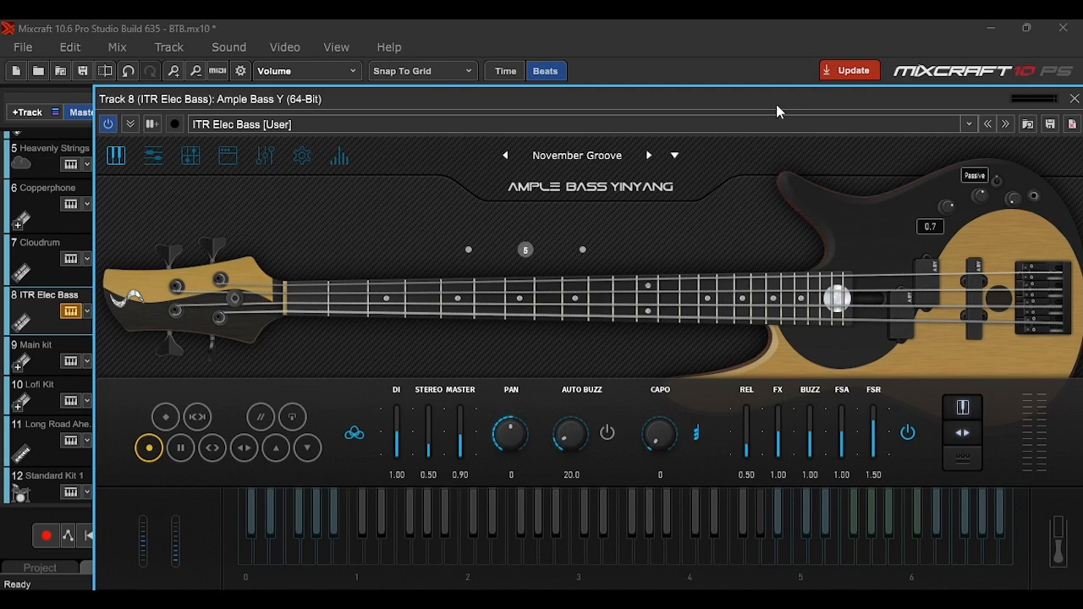
pyautogui.moveTo(771, 103); pyautogui.dragTo(720, 199)
pyautogui.click(863, 145)
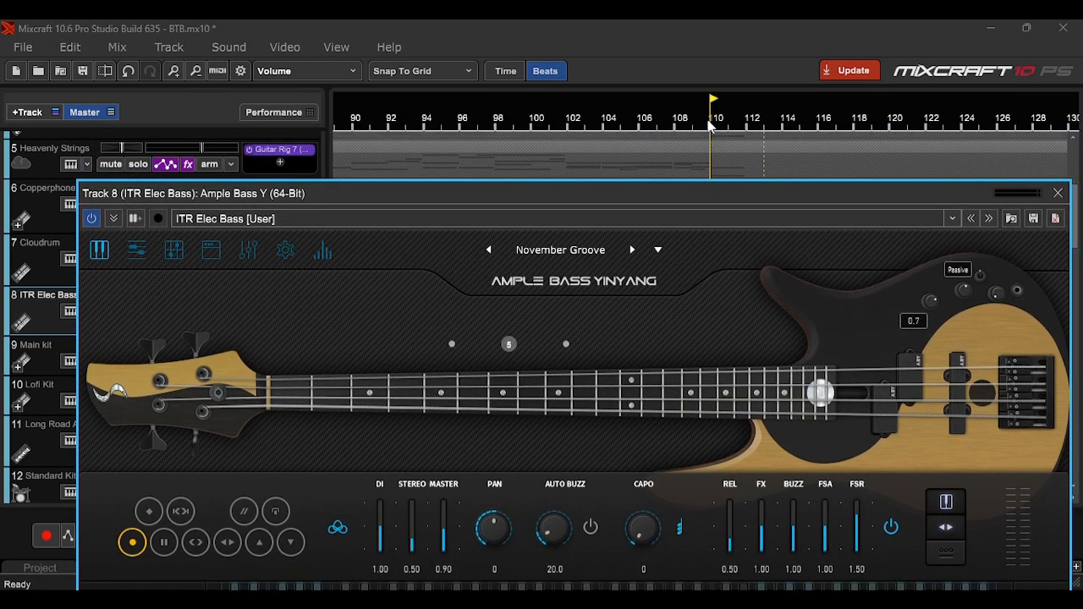
# - Play the bass part from measure 110 with its instrument in view, and close the instrument window with the playhead back at measure 110
pyautogui.click(711, 127)
pyautogui.click(663, 190)
pyautogui.click(711, 128)
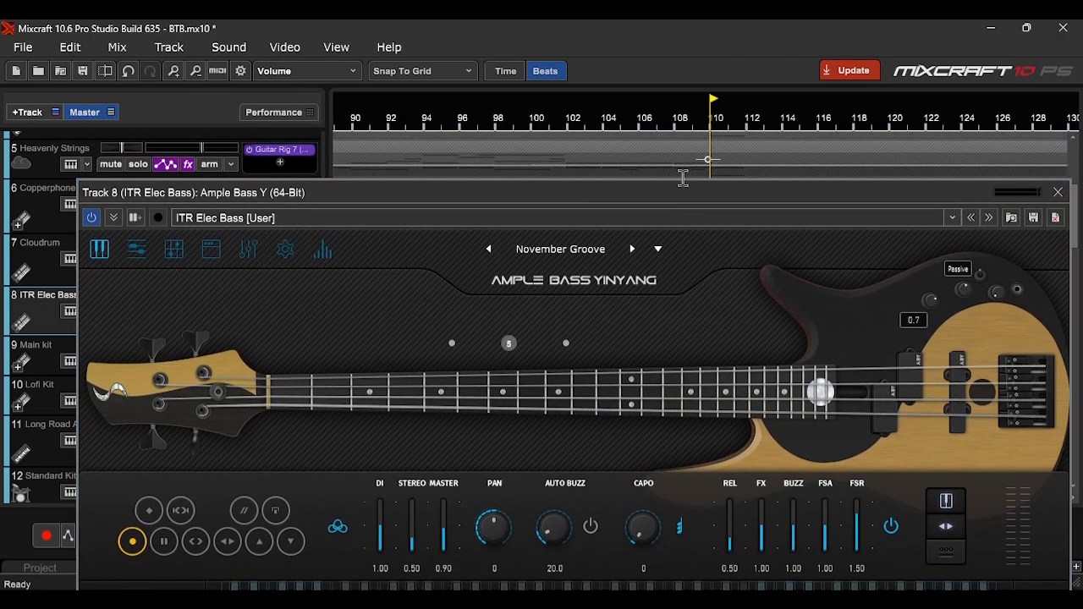
pyautogui.moveTo(679, 194); pyautogui.dragTo(684, 94)
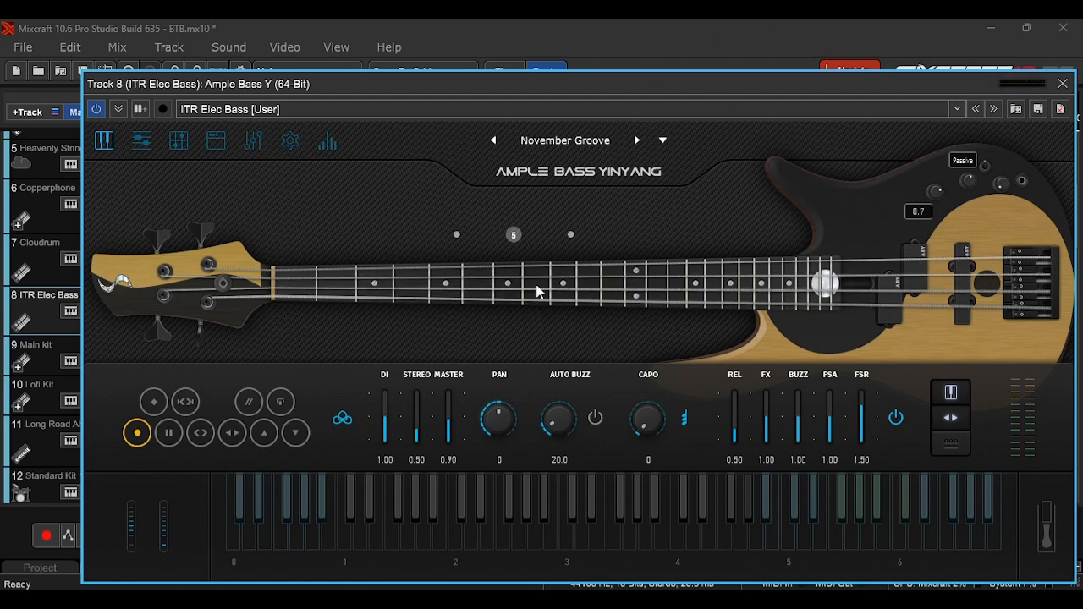
pyautogui.moveTo(772, 82); pyautogui.dragTo(726, 165)
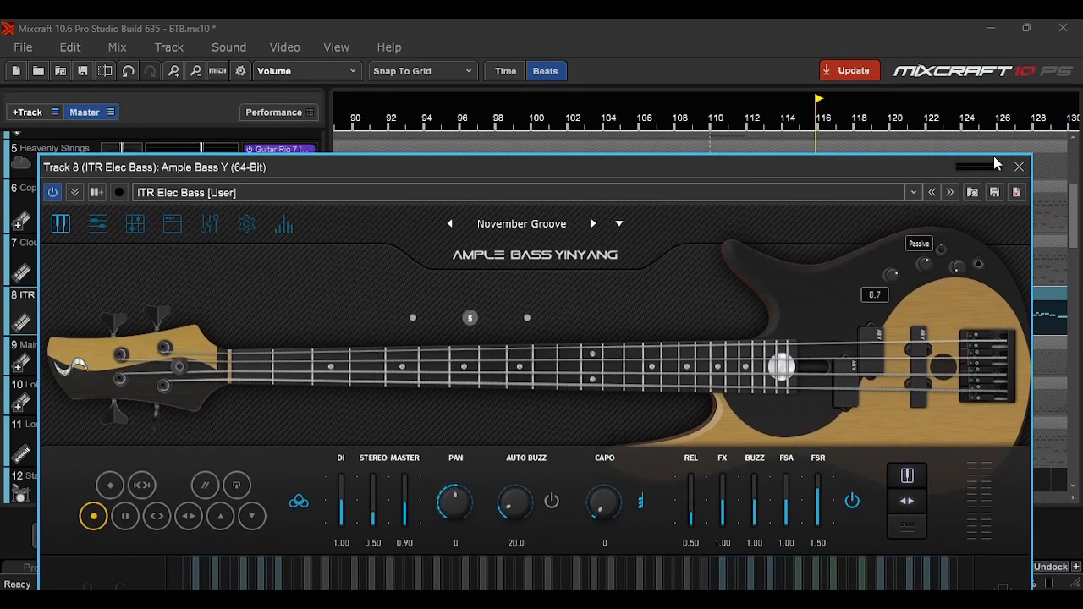
pyautogui.click(1020, 169)
pyautogui.click(715, 123)
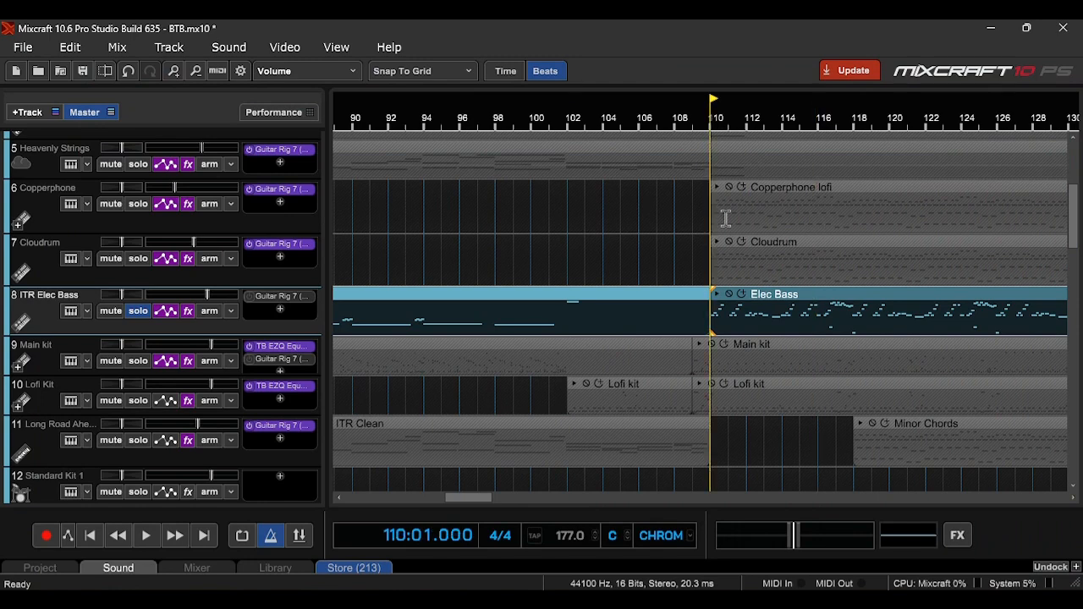
# - Reopen the Elec Bass clip in the piano roll and play its first measure
pyautogui.doubleClick(780, 298)
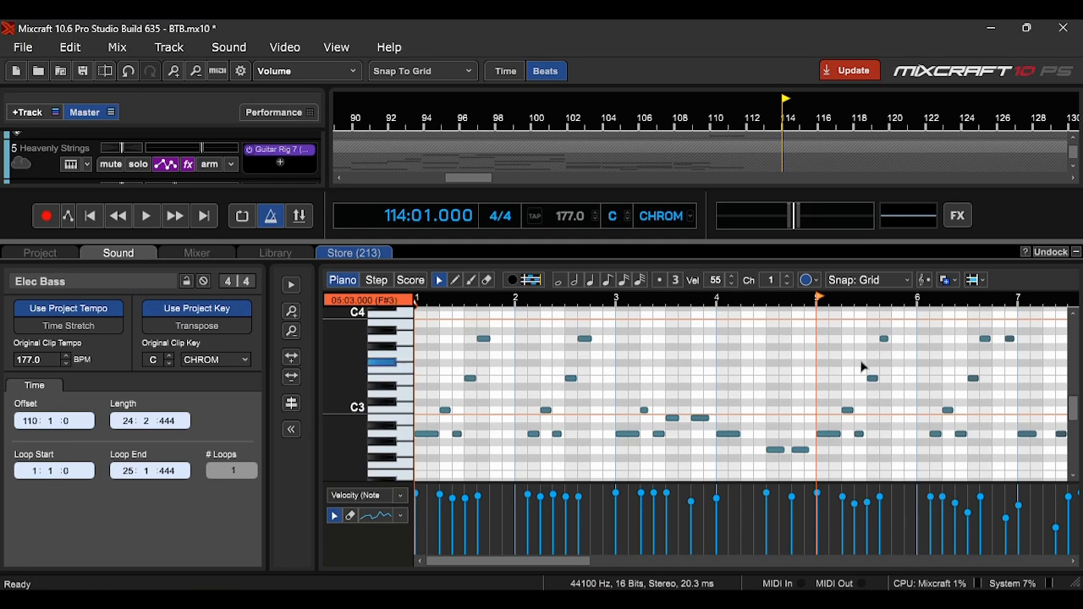
pyautogui.scroll(-3, 863, 368)
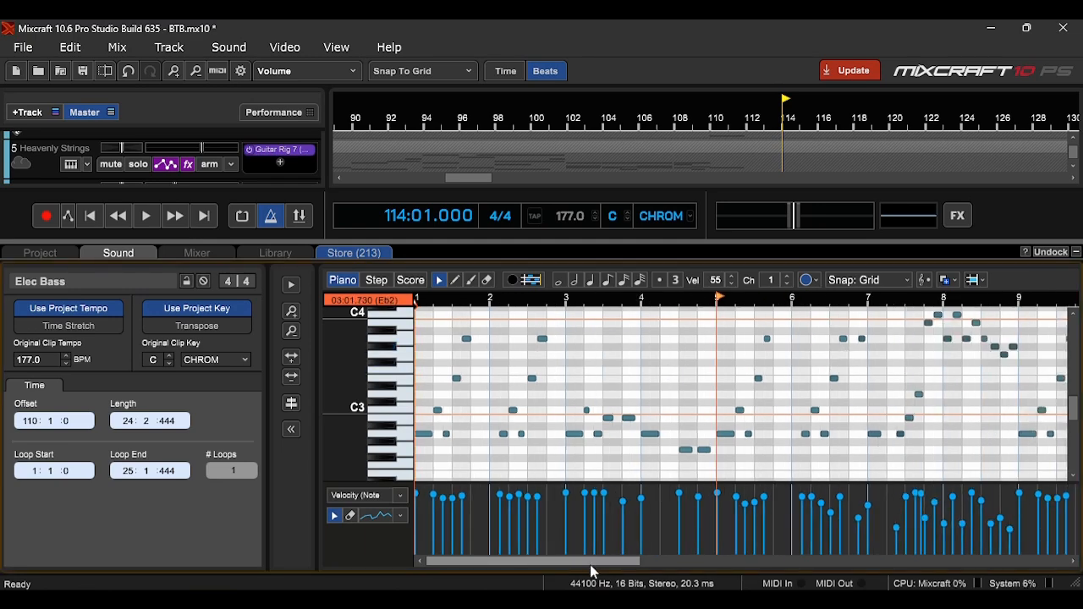
pyautogui.moveTo(590, 565); pyautogui.dragTo(489, 570)
pyautogui.scroll(-1, 441, 373)
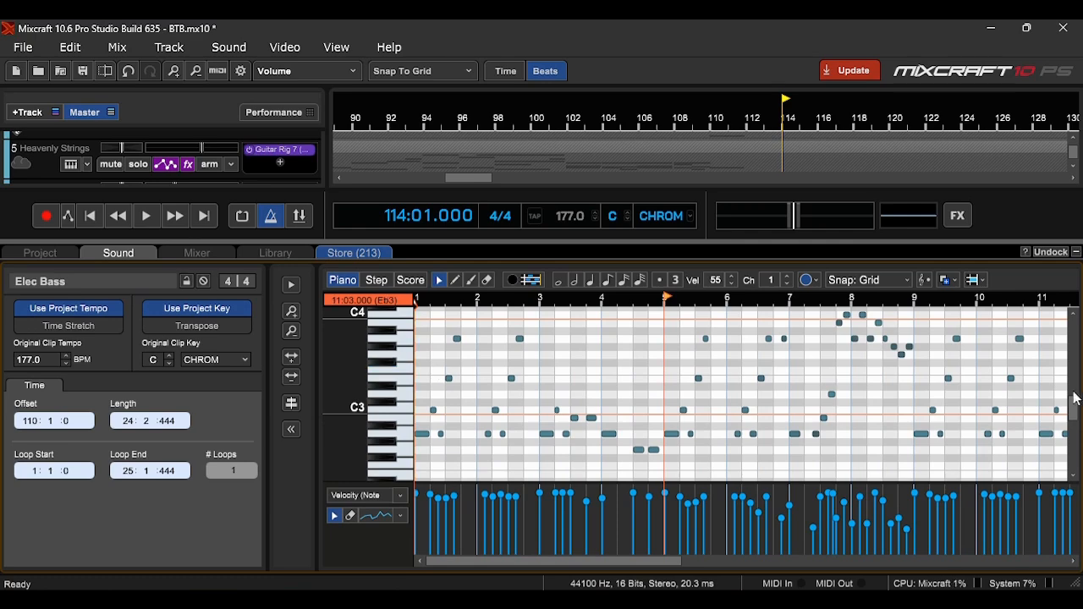
pyautogui.moveTo(1075, 413)
pyautogui.mouseDown()
pyautogui.moveTo(1079, 439)
pyautogui.moveTo(1075, 424)
pyautogui.mouseUp()
pyautogui.scroll(-3, 1024, 451)
pyautogui.click(427, 300)
pyautogui.press('space')
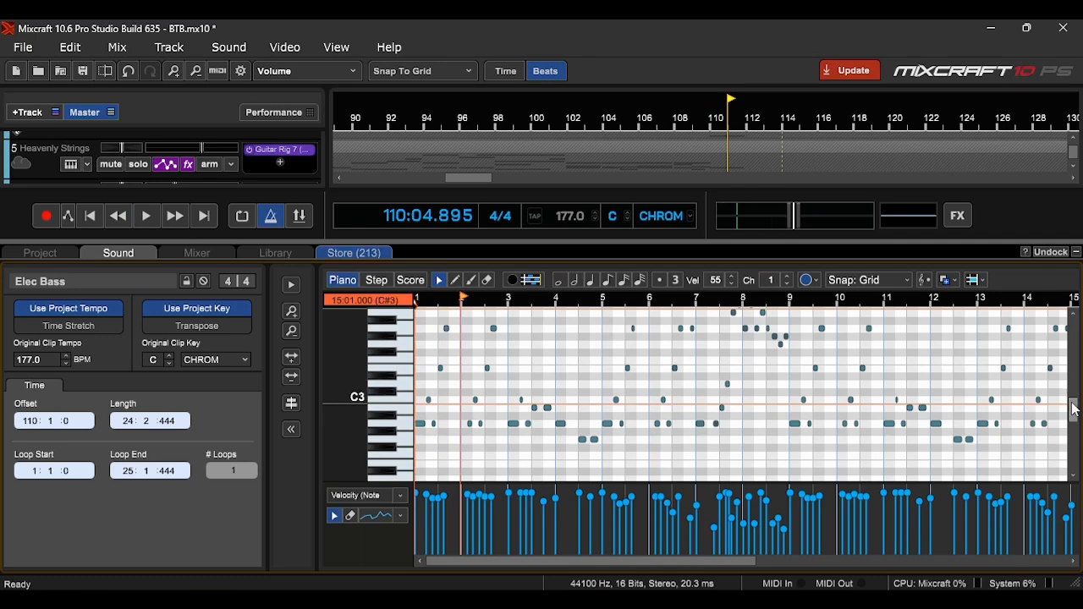
# - Show the low notes around C1 in the piano roll and replay the first measure from the clip's start
pyautogui.moveTo(1075, 409); pyautogui.dragTo(1075, 433)
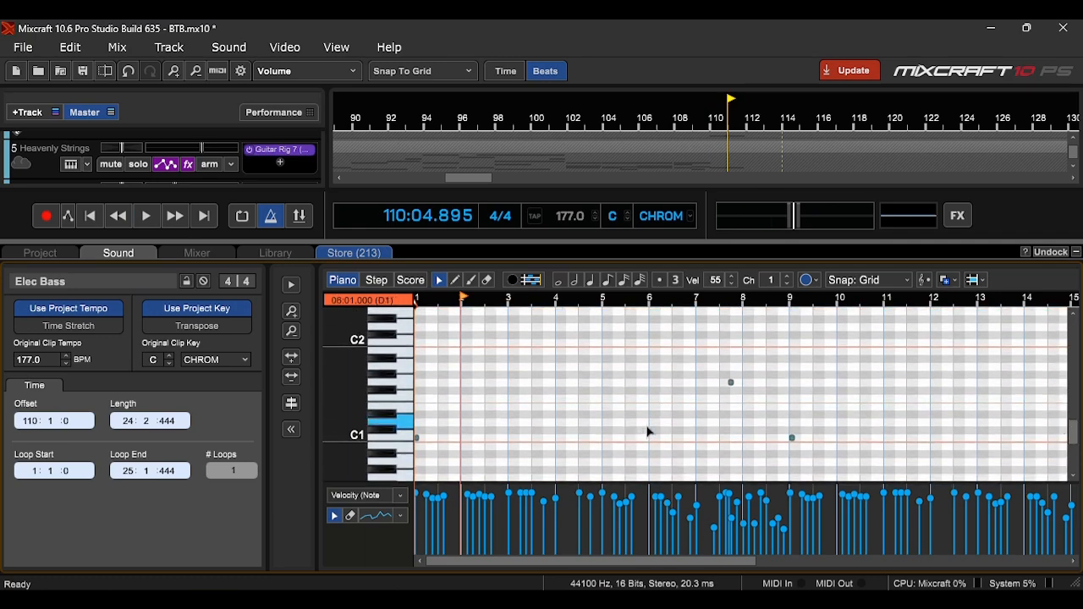
pyautogui.keyDown('ctrl'); pyautogui.scroll(1, 650, 433); pyautogui.keyUp('ctrl')
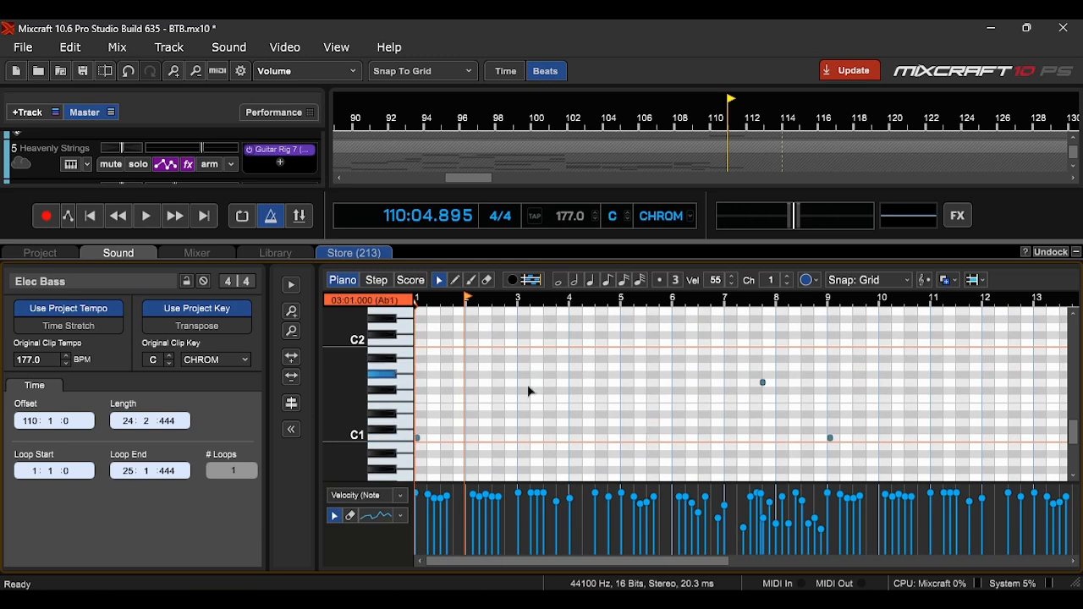
pyautogui.keyDown('ctrl'); pyautogui.scroll(1, 527, 387); pyautogui.keyUp('ctrl')
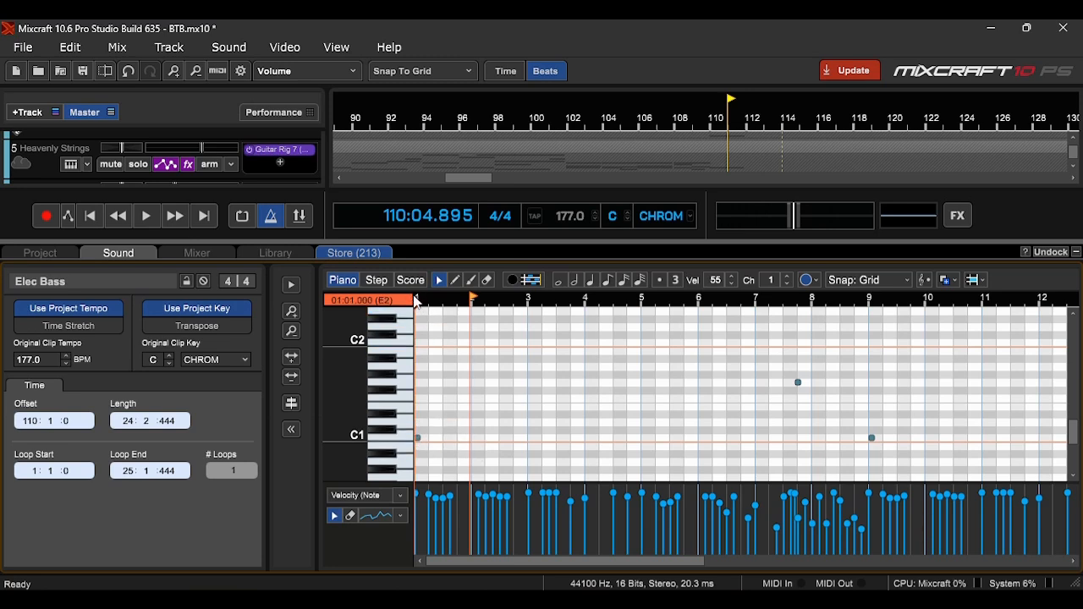
pyautogui.click(415, 301)
pyautogui.press('space')
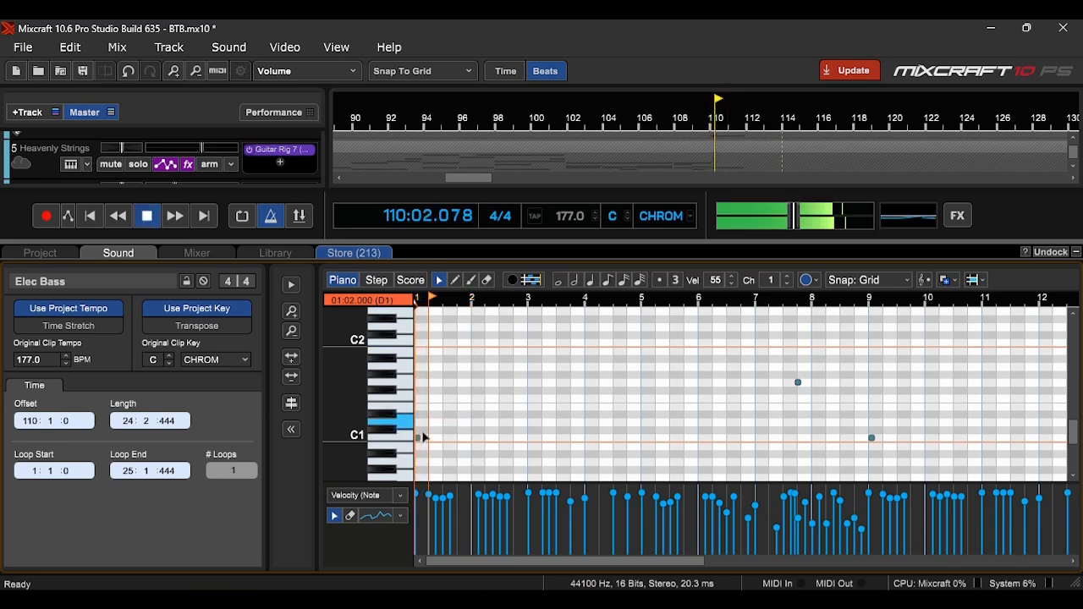
pyautogui.press('space')
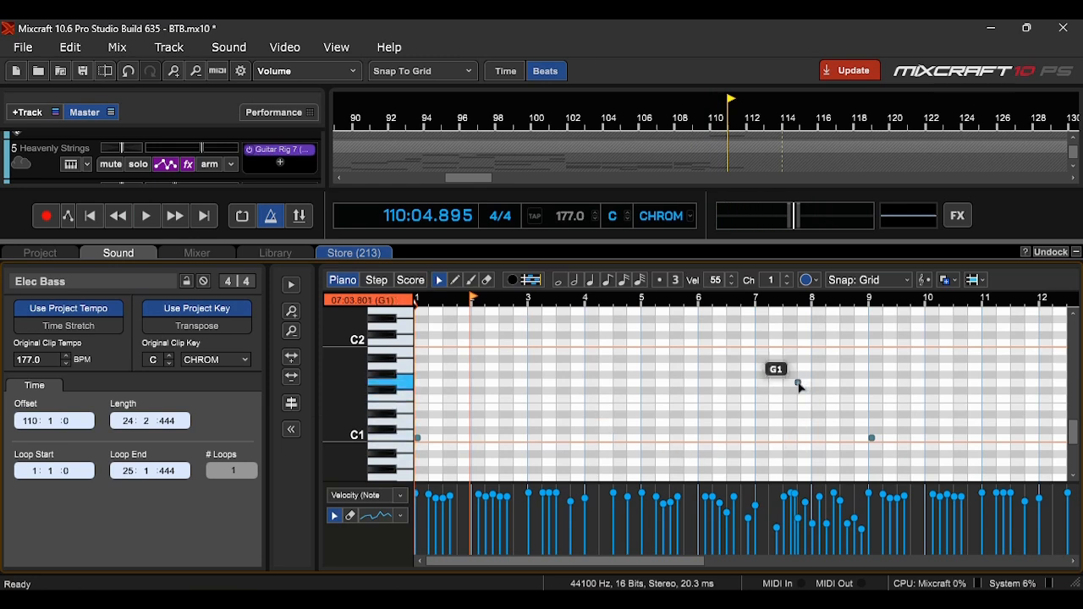
# - Place the playhead at the G1 note late in measure 7 and examine the note pattern across the whole Elec Bass clip
pyautogui.click(800, 301)
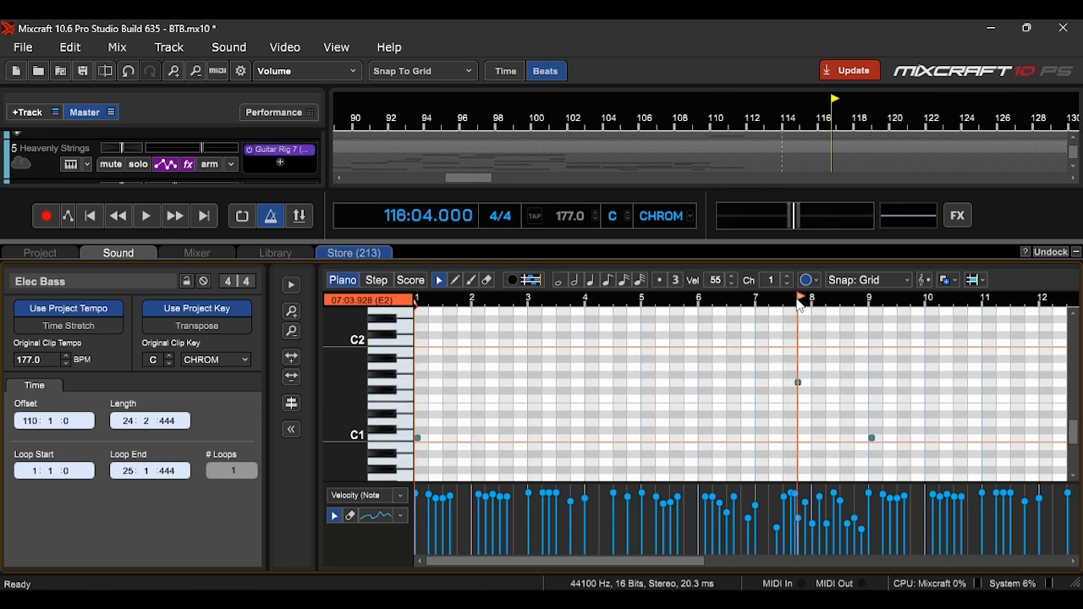
pyautogui.moveTo(655, 561); pyautogui.dragTo(729, 561)
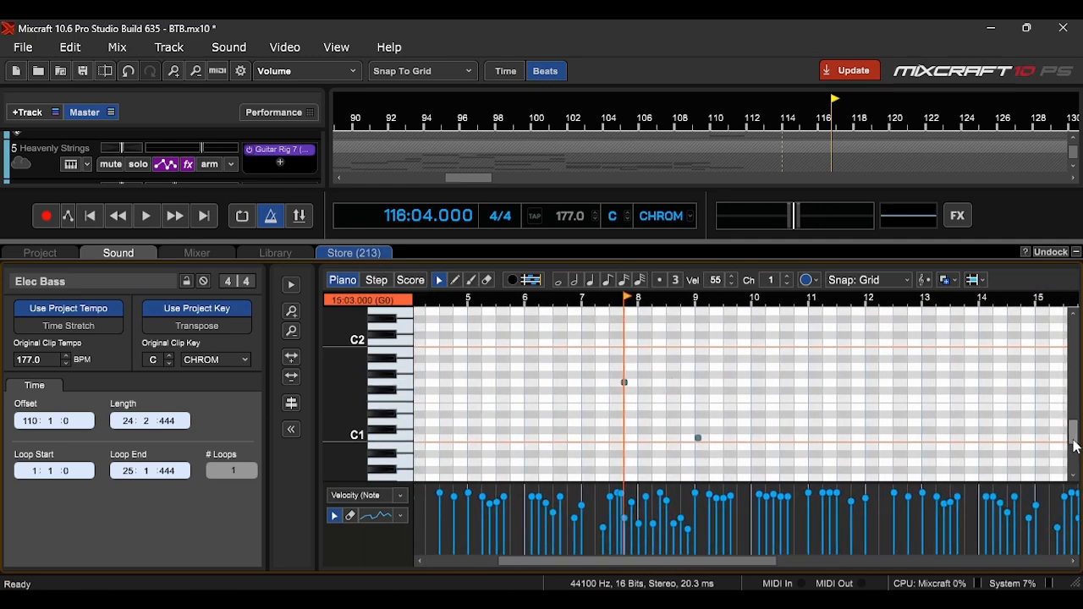
pyautogui.moveTo(1075, 442); pyautogui.dragTo(1080, 418)
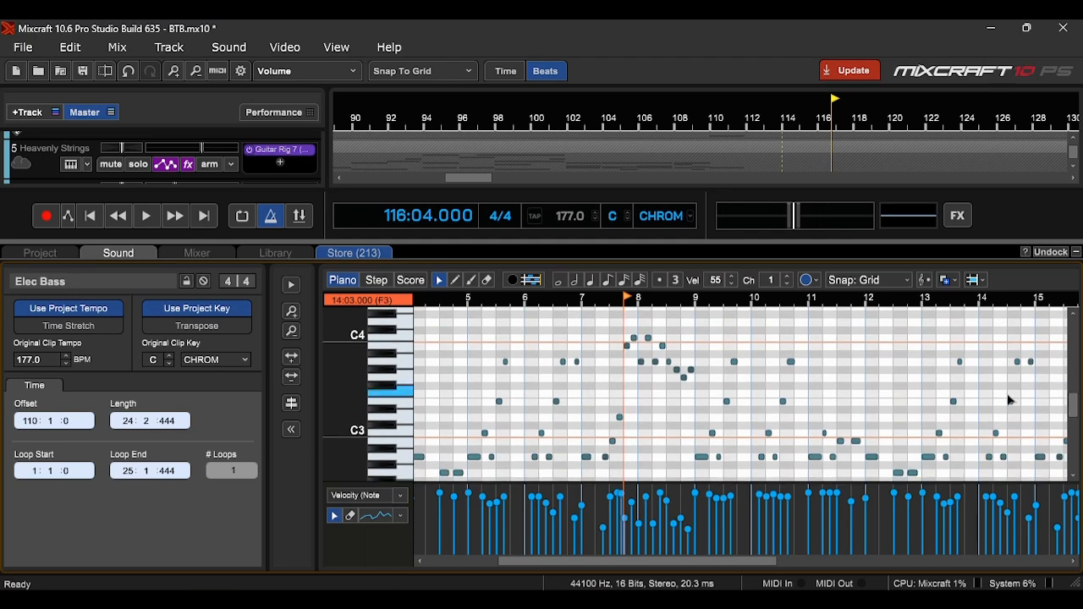
pyautogui.scroll(-3, 989, 407)
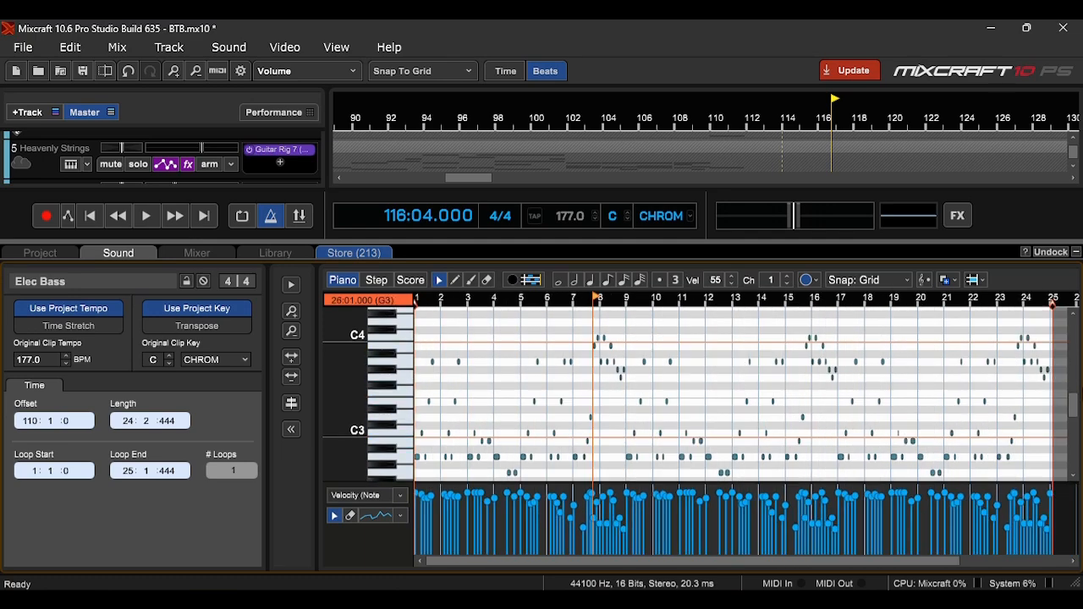
# - Select the recurring G1 notes and the C1 note at measure 9 to point out the lowest notes of the Elec Bass clip
pyautogui.moveTo(1075, 404); pyautogui.dragTo(520, 382)
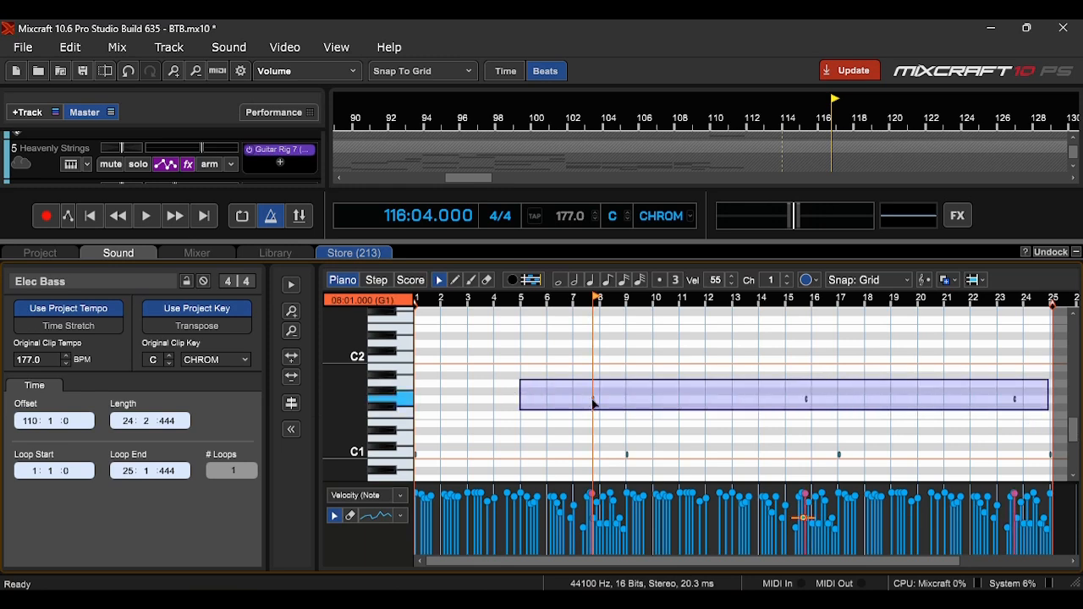
pyautogui.moveTo(652, 464); pyautogui.dragTo(628, 452)
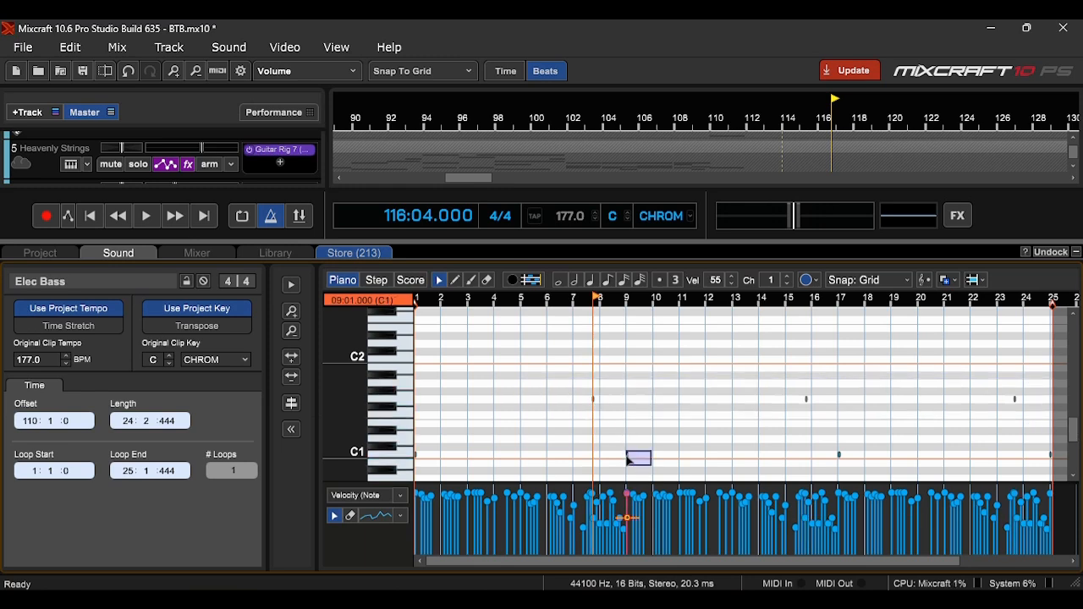
pyautogui.click(787, 449)
pyautogui.moveTo(1079, 436); pyautogui.dragTo(1077, 408)
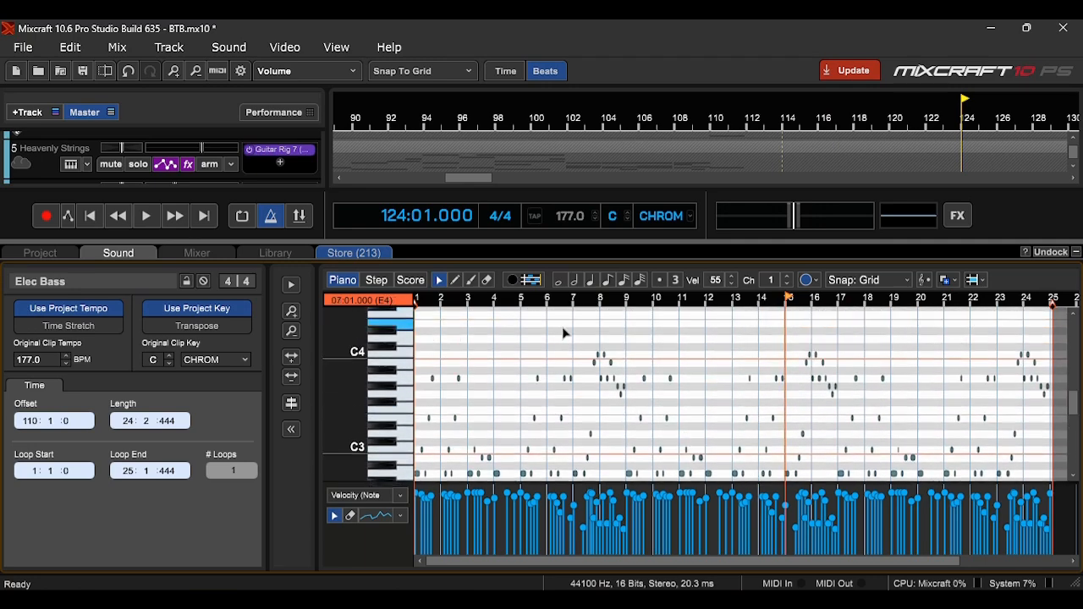
# - Select in turn the high note runs around C4 near measures 8, 16 and 24 of the Elec Bass clip
pyautogui.moveTo(573, 328); pyautogui.dragTo(635, 408)
pyautogui.moveTo(811, 336); pyautogui.dragTo(838, 398)
pyautogui.moveTo(997, 328); pyautogui.dragTo(1066, 397)
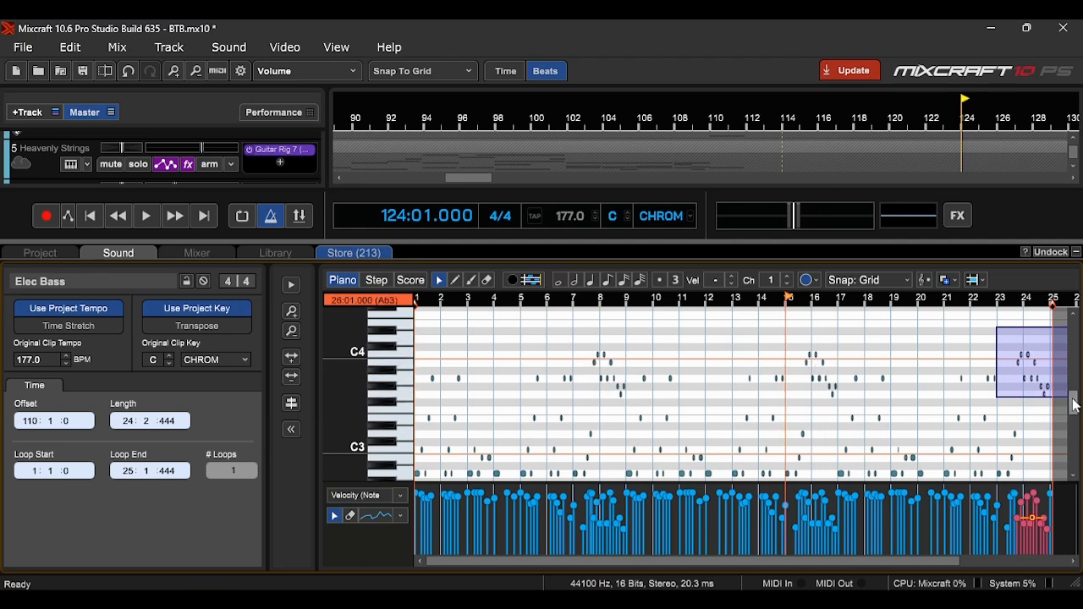
pyautogui.moveTo(1075, 406); pyautogui.dragTo(1077, 415)
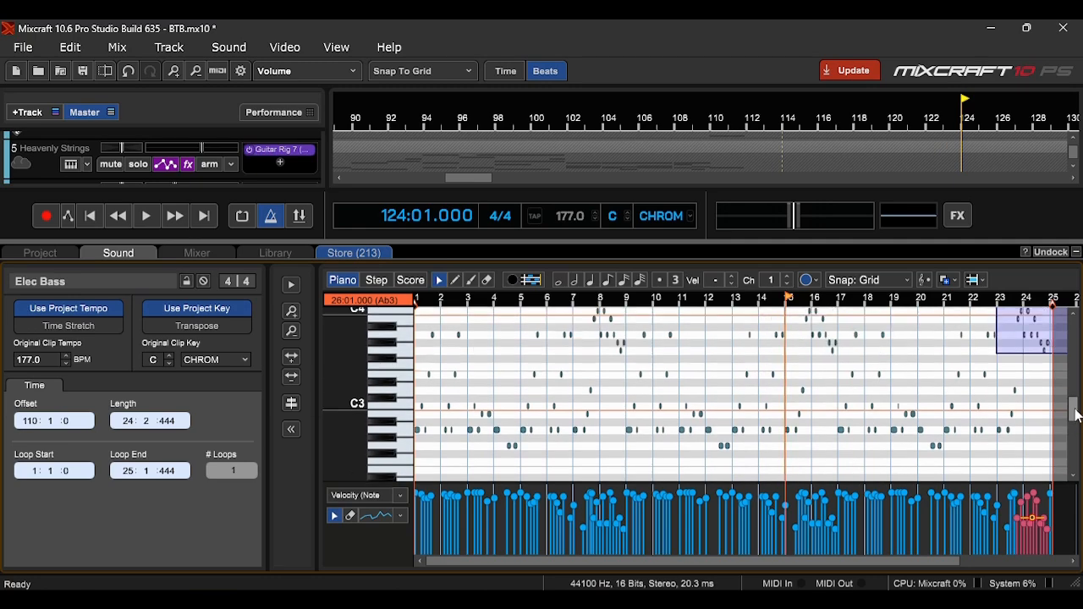
# - Play the Elec Bass clip from its measure 5 to the start of measure 17, keeping the sounding notes in view
pyautogui.click(520, 301)
pyautogui.scroll(3, 655, 387)
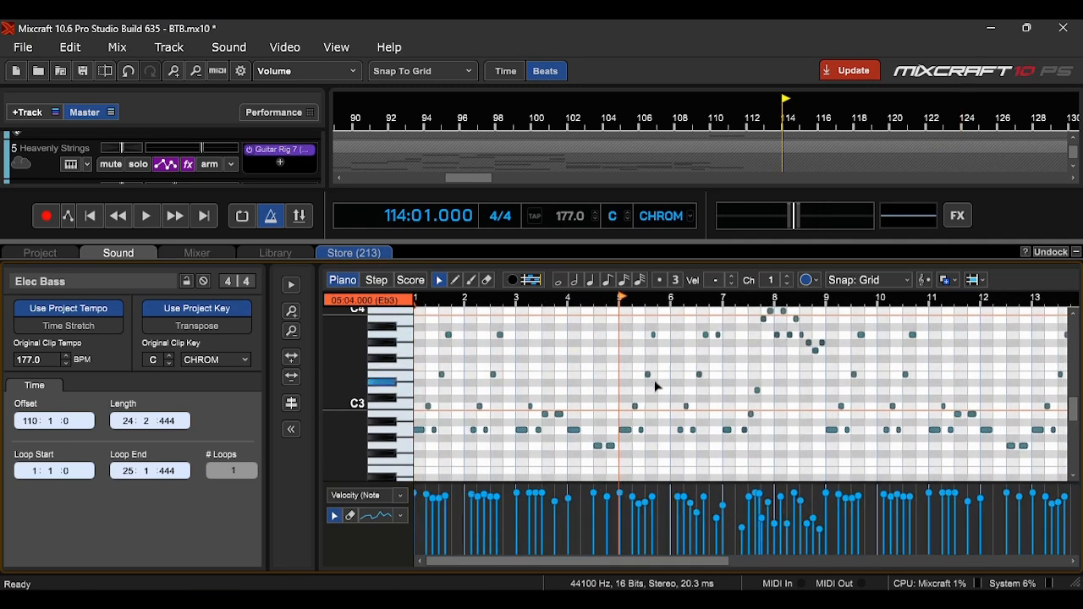
pyautogui.moveTo(1074, 423)
pyautogui.mouseDown()
pyautogui.moveTo(1075, 381)
pyautogui.moveTo(1075, 470)
pyautogui.moveTo(1074, 417)
pyautogui.mouseUp()
pyautogui.moveTo(592, 560); pyautogui.dragTo(652, 566)
pyautogui.press('space')
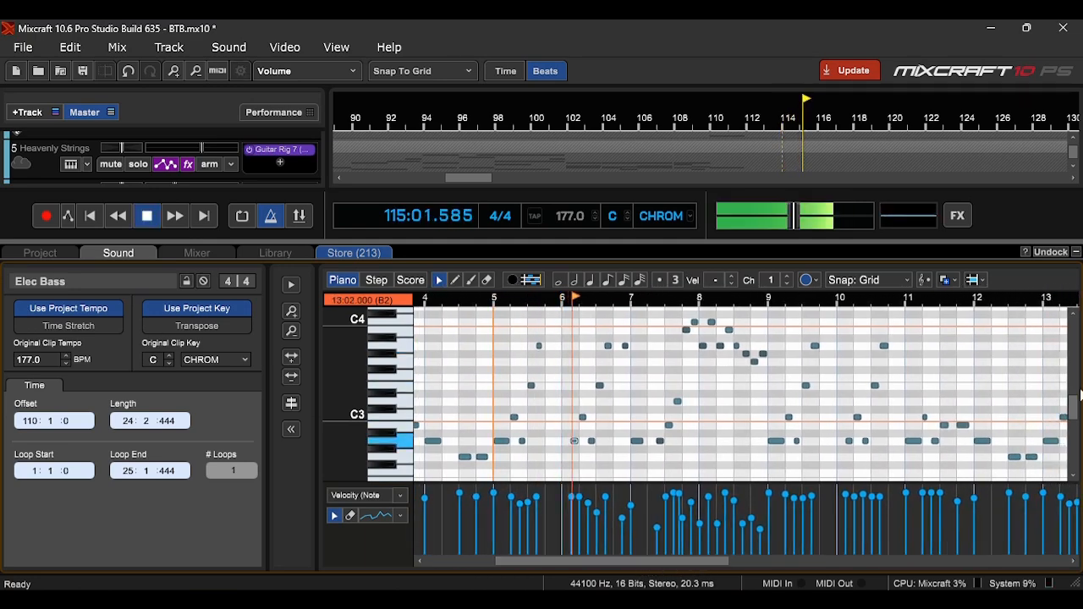
pyautogui.moveTo(1074, 410)
pyautogui.mouseDown()
pyautogui.moveTo(1073, 436)
pyautogui.moveTo(1072, 412)
pyautogui.mouseUp()
pyautogui.scroll(-2, 961, 427)
pyautogui.scroll(-1, 965, 425)
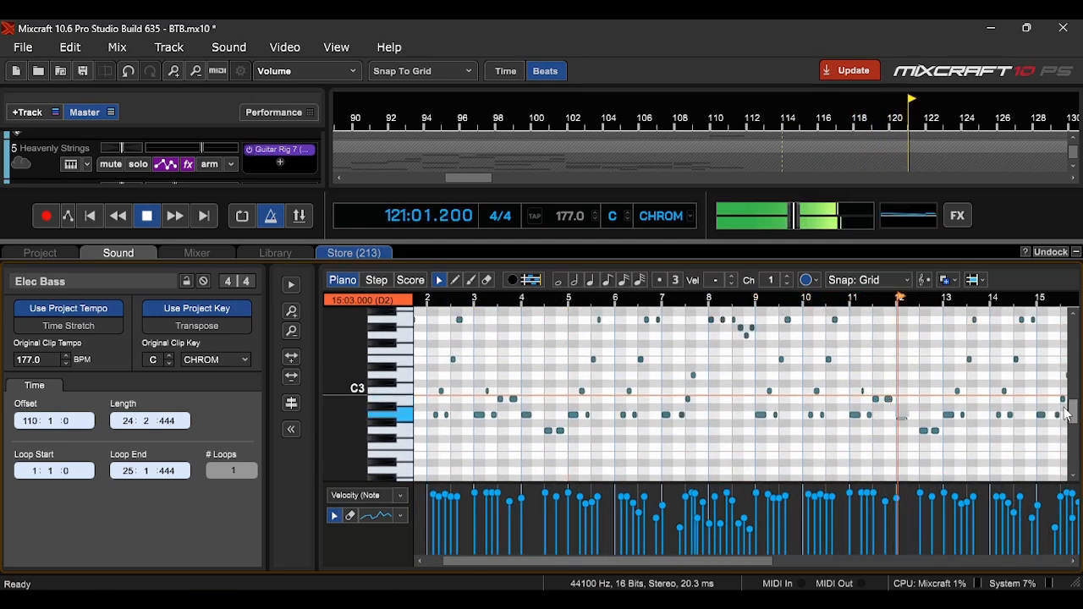
pyautogui.moveTo(754, 565); pyautogui.dragTo(921, 557)
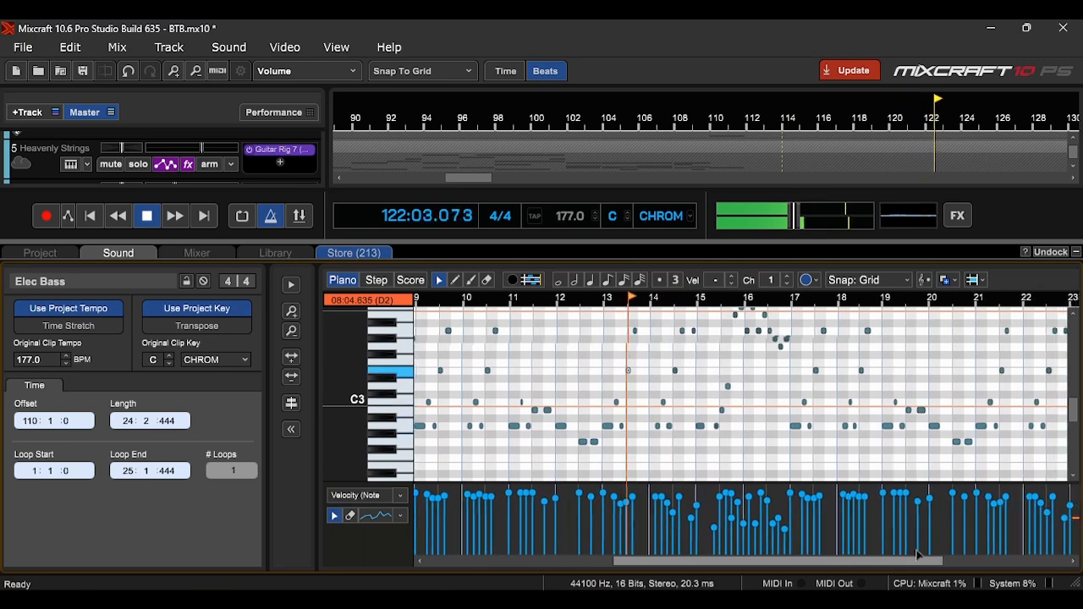
pyautogui.moveTo(1073, 412); pyautogui.dragTo(1073, 404)
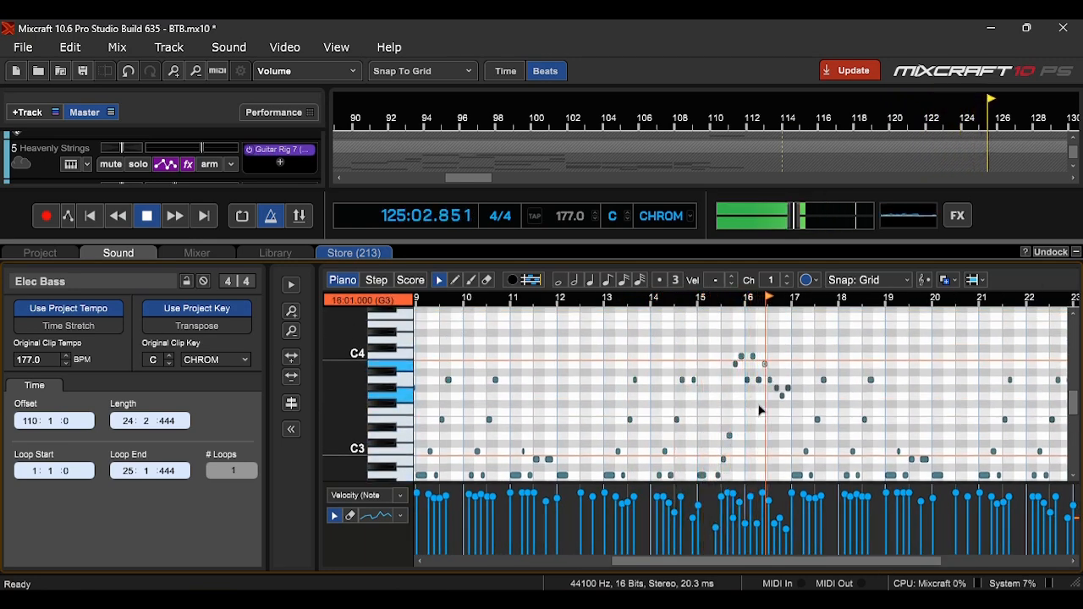
pyautogui.press('space')
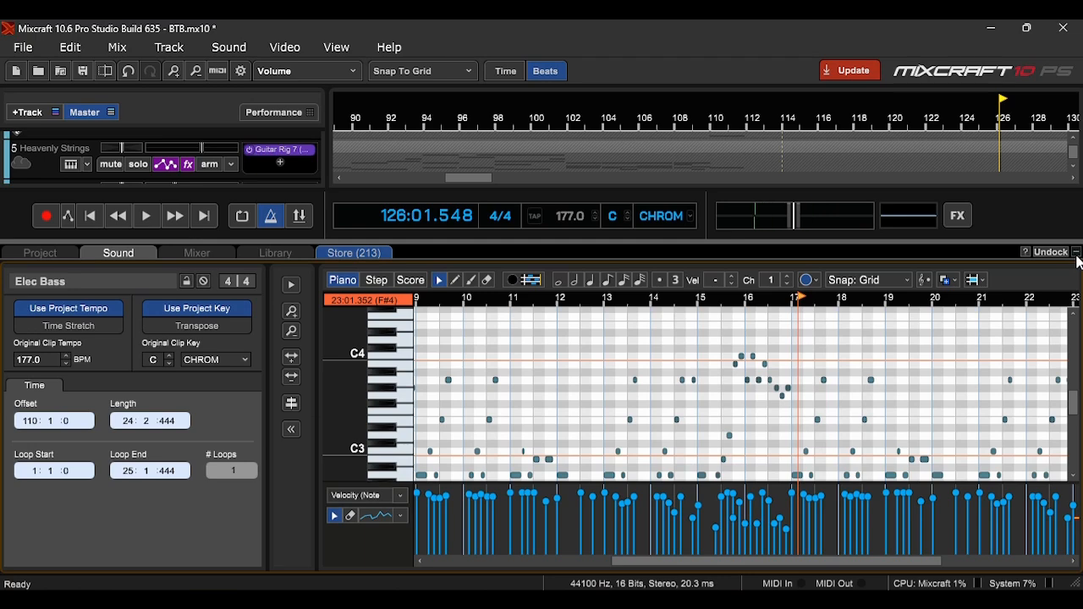
# - Close the piano roll and play the soloed bass part on the timeline from measure 115 to measure 118
pyautogui.click(1077, 252)
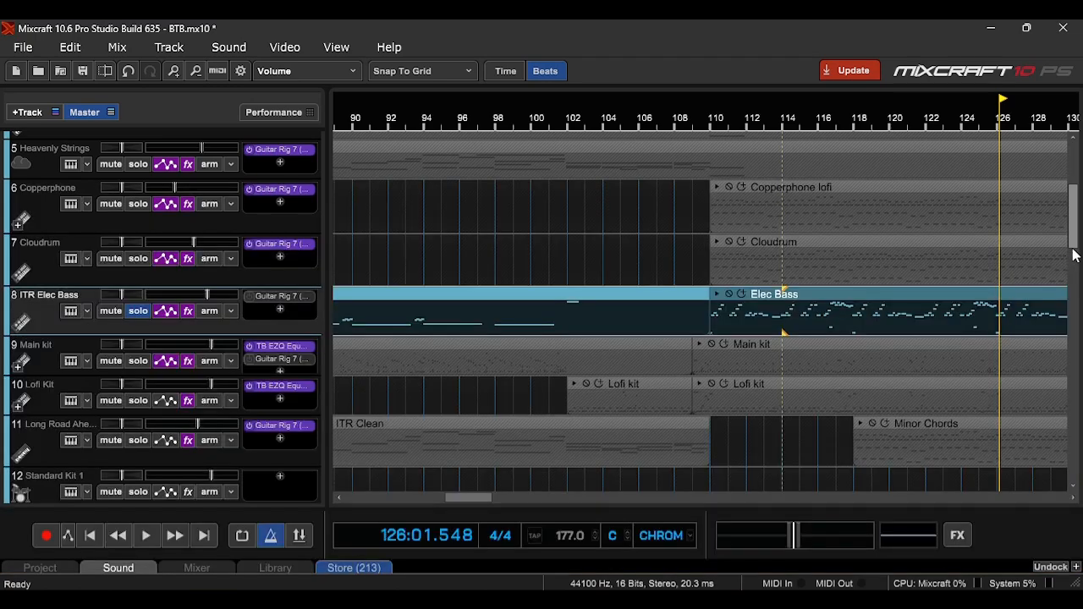
pyautogui.click(714, 124)
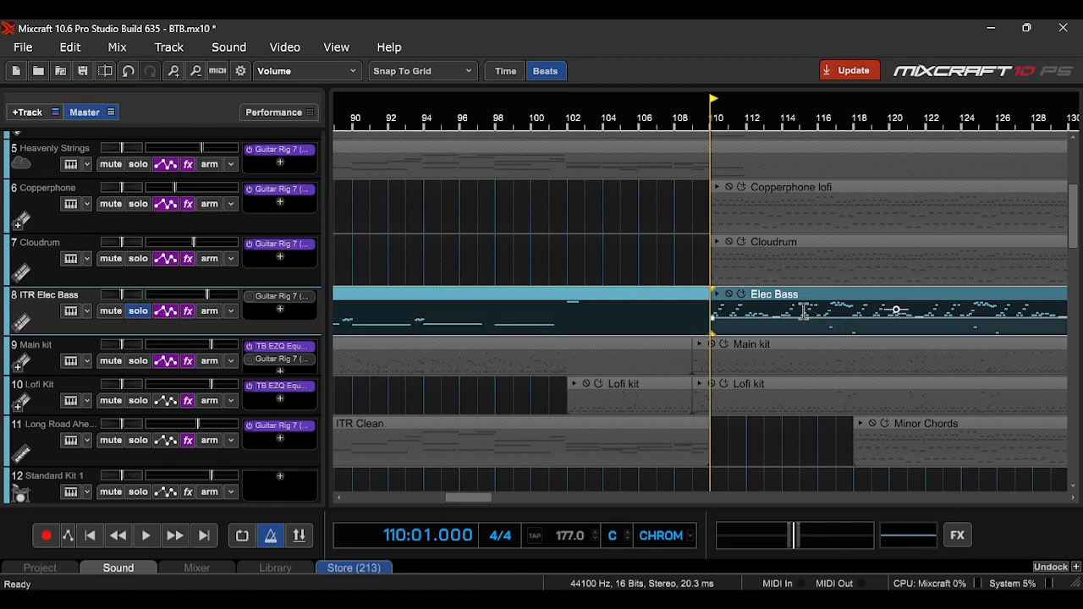
pyautogui.click(810, 129)
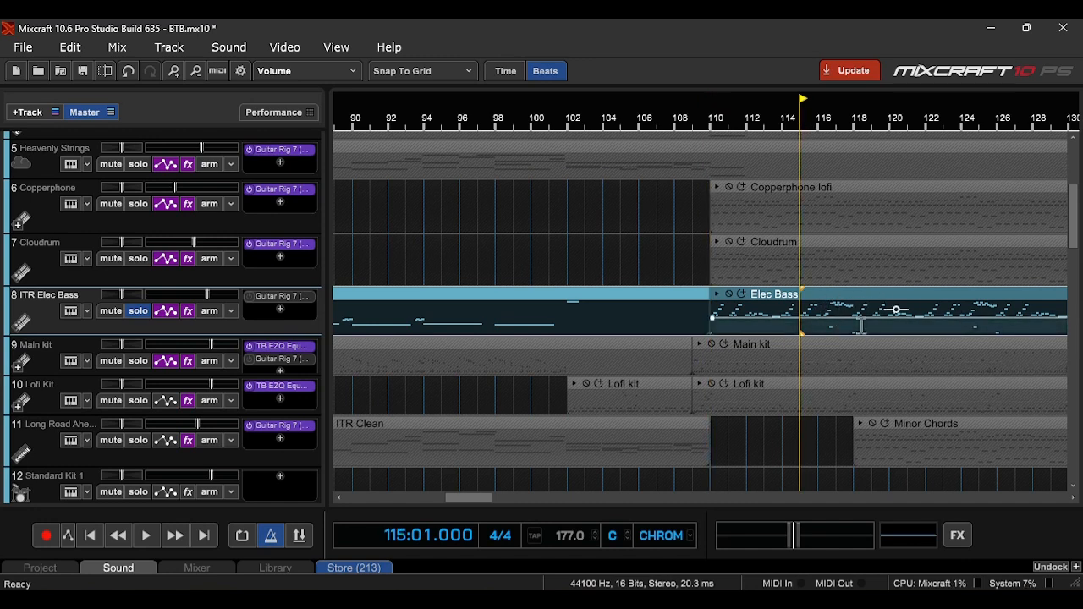
pyautogui.press('space')
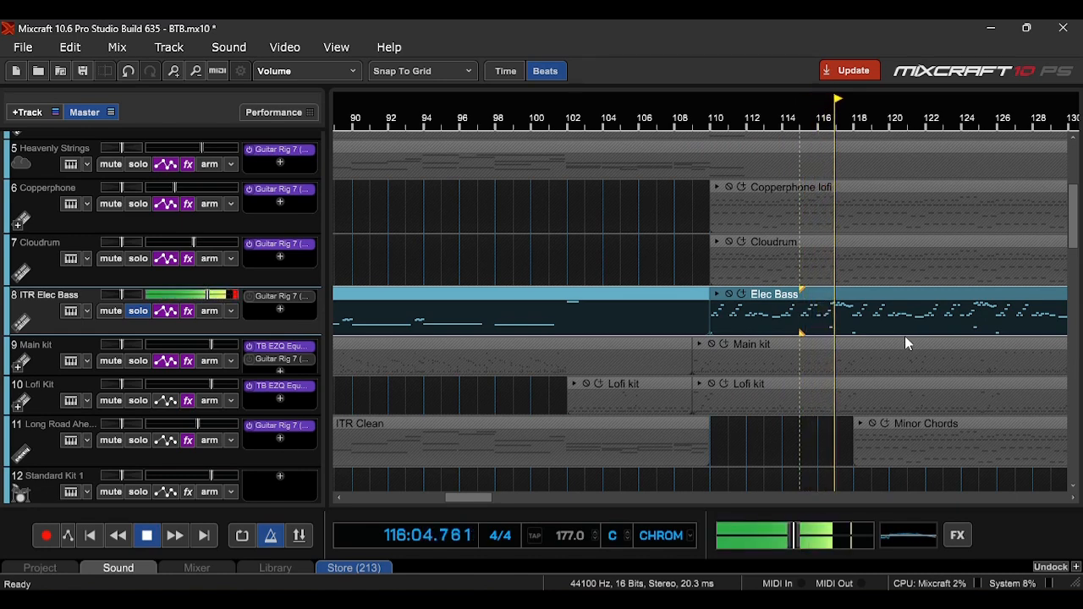
pyautogui.press('space')
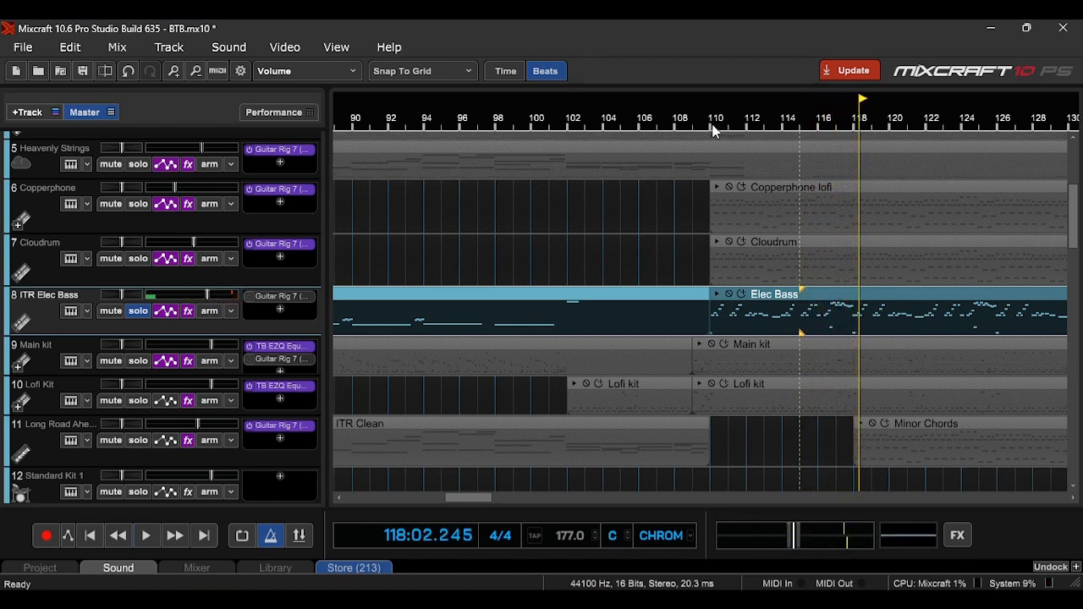
# - Switch the solo from the ITR Elec Bass track to the Main kit track and open the Main kit clip in the piano roll
pyautogui.click(714, 124)
pyautogui.click(138, 311)
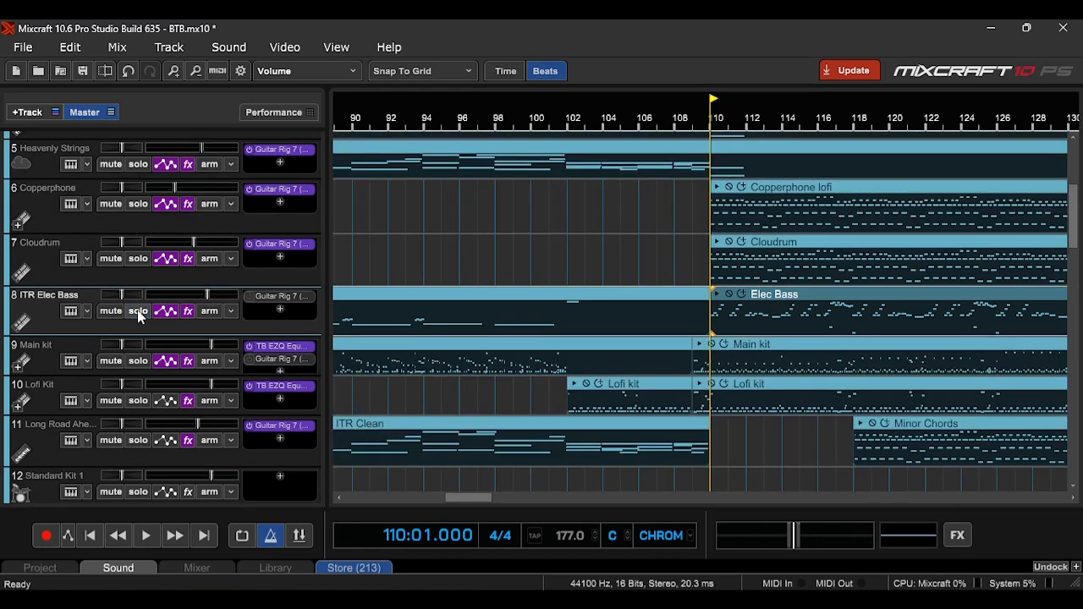
pyautogui.click(138, 362)
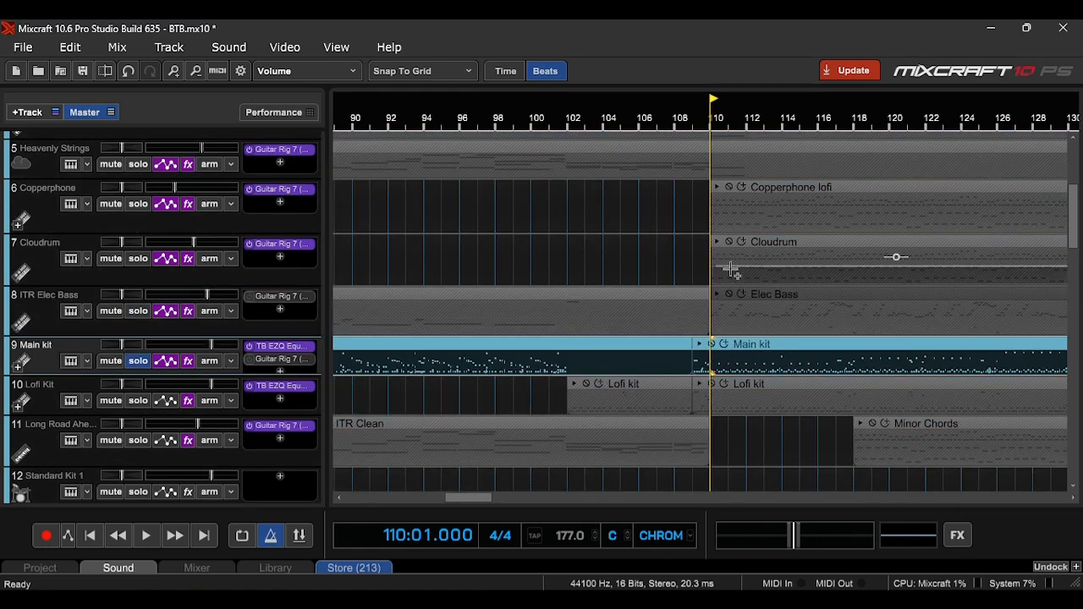
pyautogui.doubleClick(743, 345)
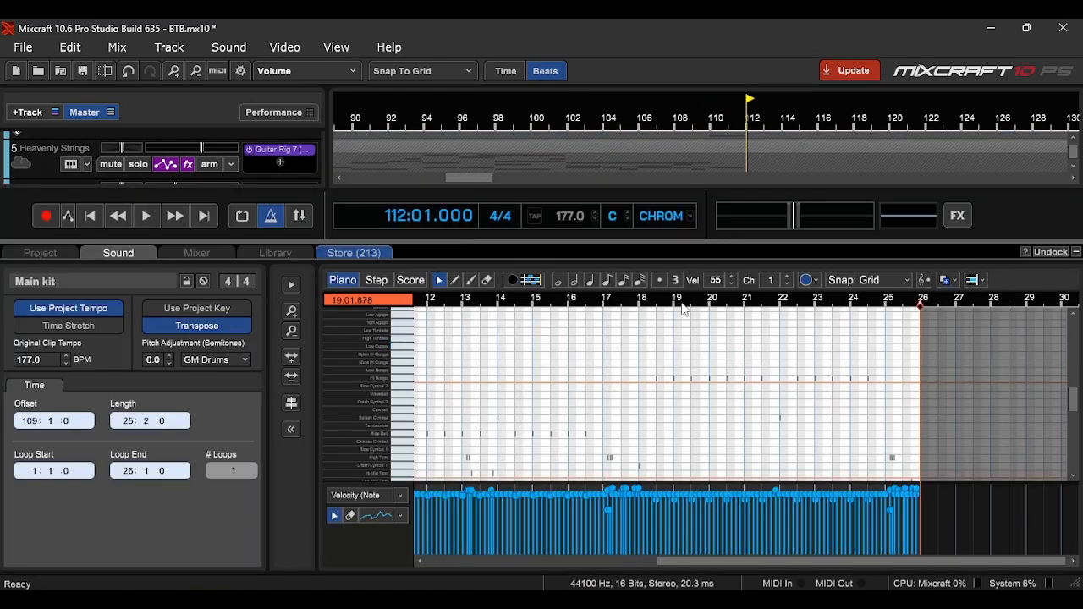
# - Show the first measures of the Main kit clip, enlarged, with the drum rows from toms to bass drum in view
pyautogui.scroll(7, 517, 431)
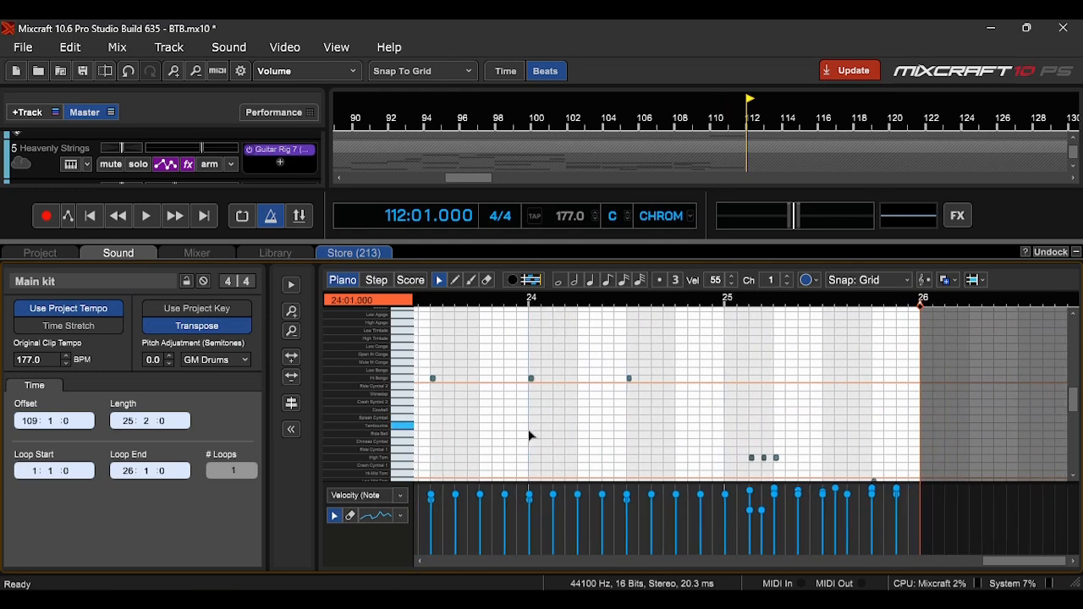
pyautogui.moveTo(1014, 563); pyautogui.dragTo(458, 563)
pyautogui.click(292, 312)
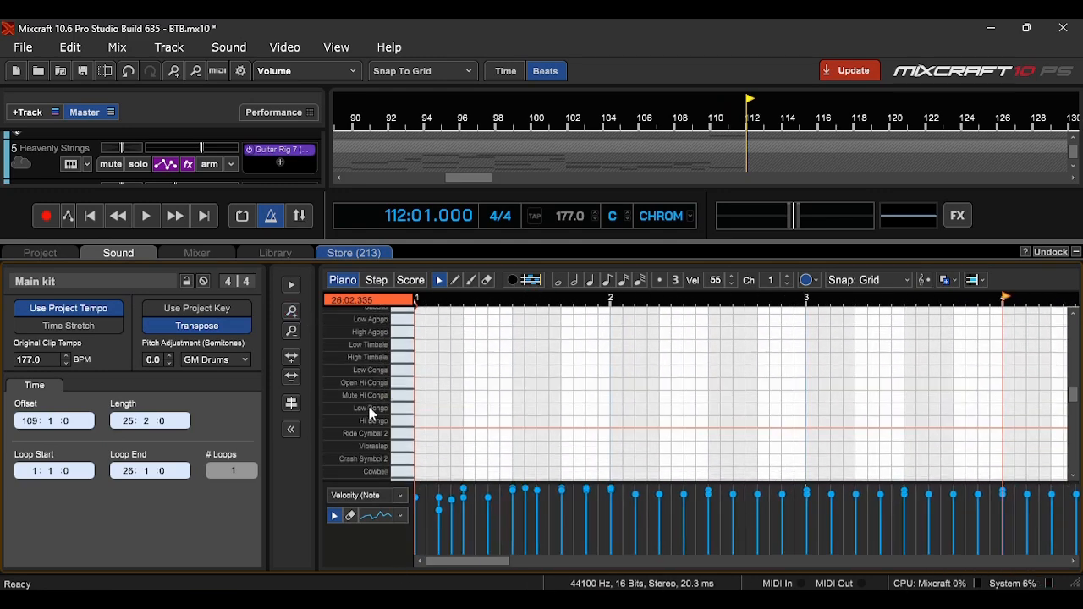
pyautogui.scroll(-5, 362, 413)
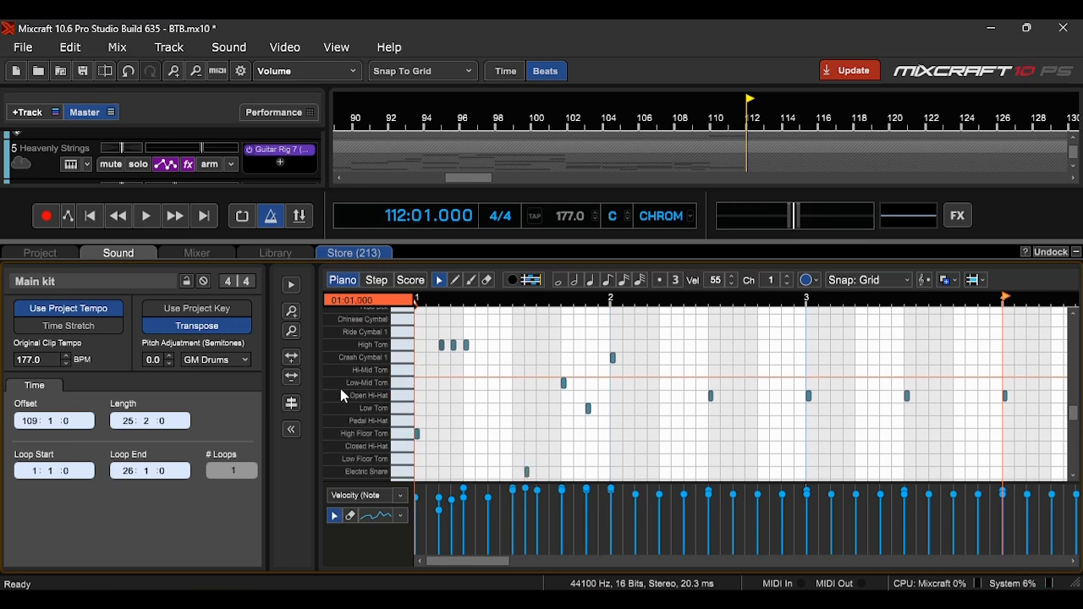
pyautogui.scroll(-4, 342, 392)
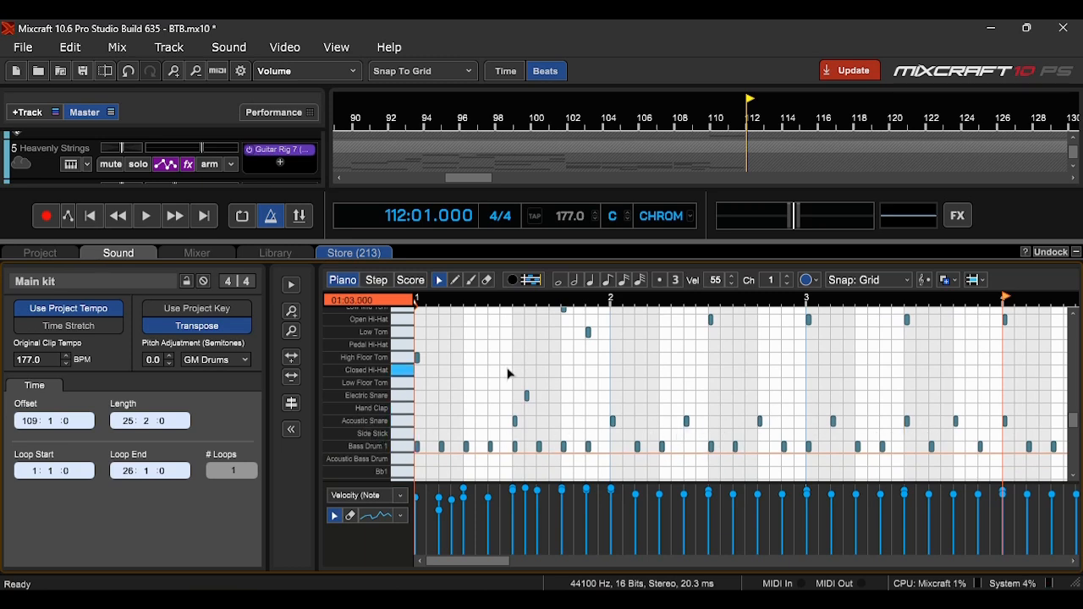
# - Audition the Bass Drum 1, Acoustic Snare and Electric Snare notes in the first measure of the Main kit clip
pyautogui.click(419, 449)
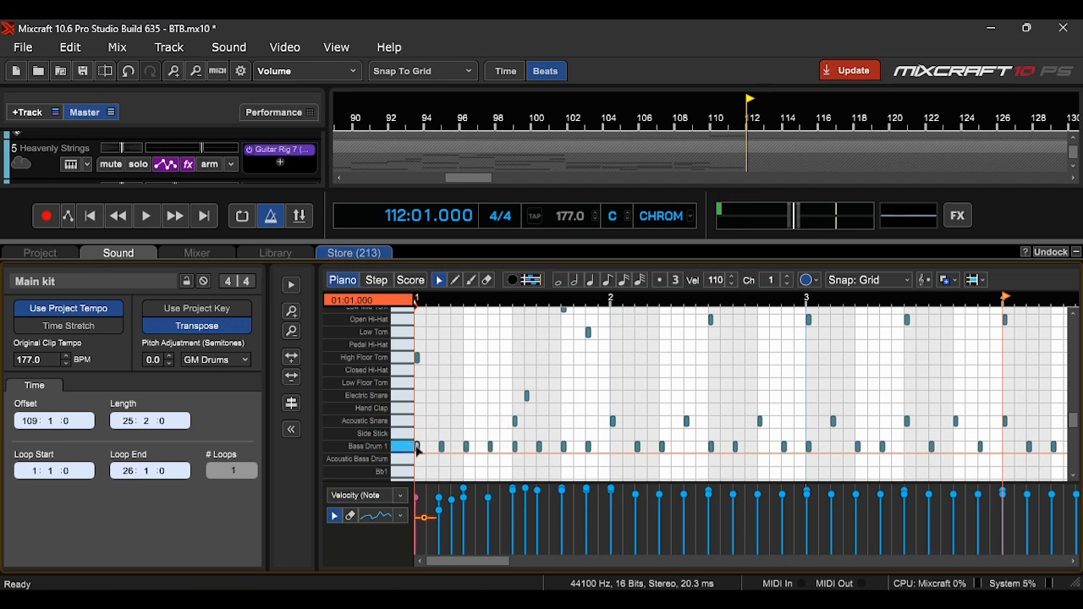
pyautogui.click(513, 421)
pyautogui.scroll(2, 518, 422)
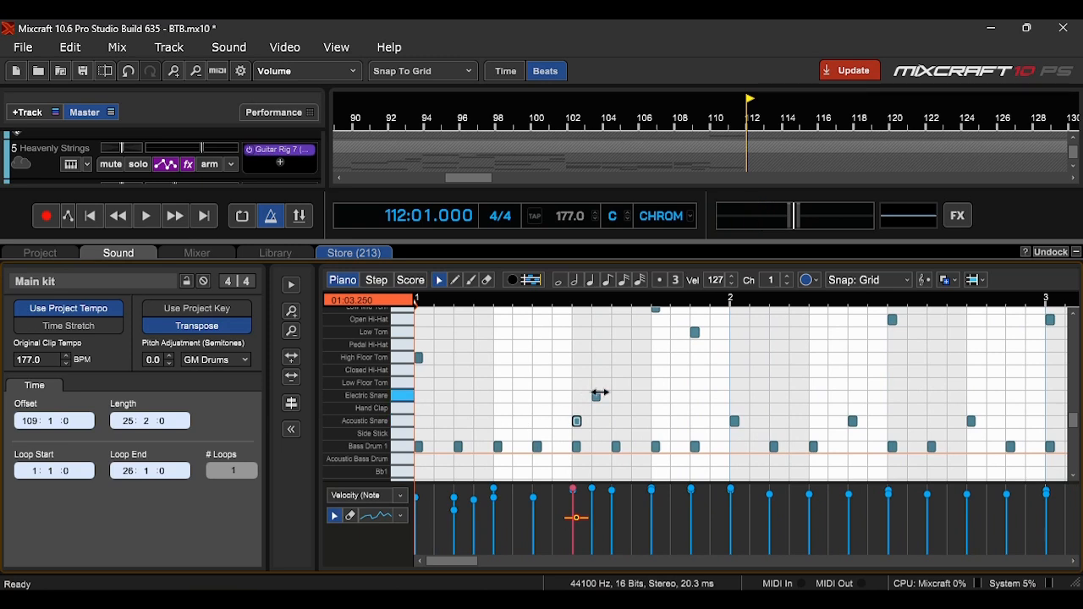
pyautogui.click(597, 396)
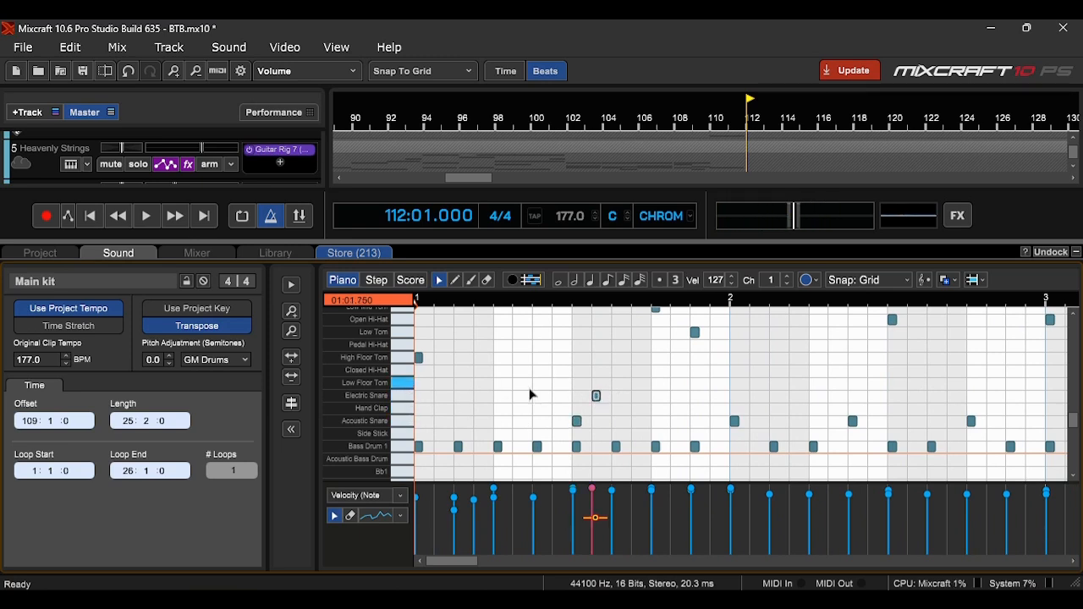
pyautogui.click(577, 422)
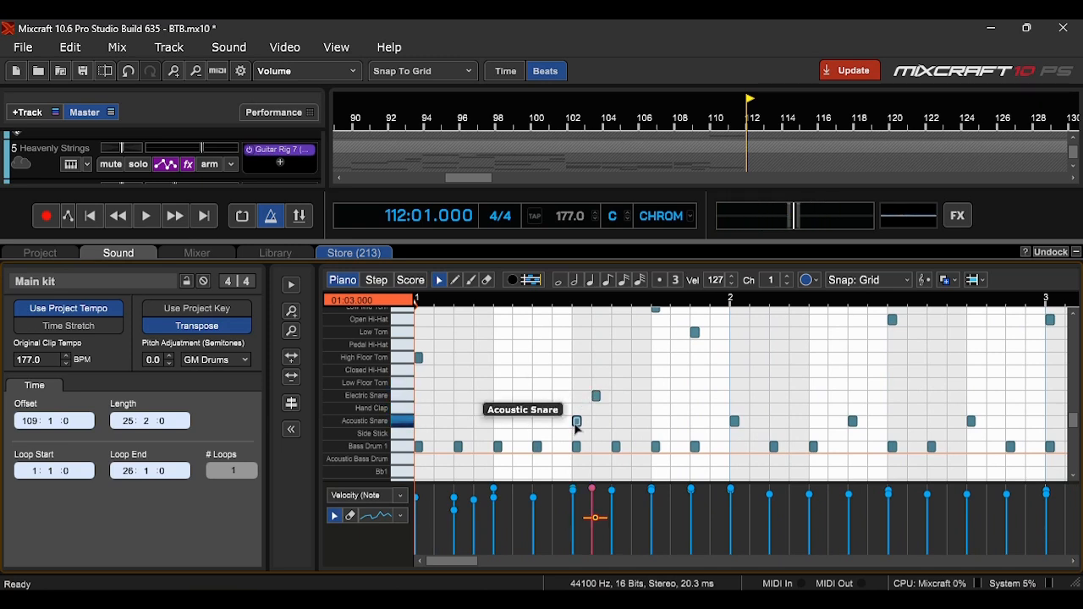
pyautogui.click(597, 396)
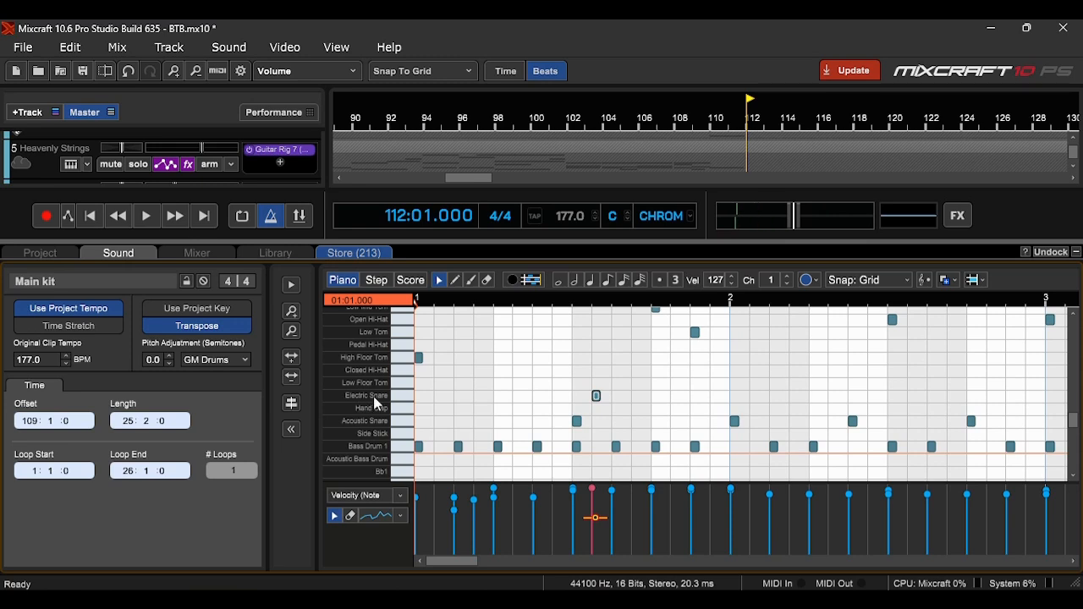
# - Examine the tom rows and audition the High Tom and High Floor Tom notes and the Crash Cymbal 1 hit at measure 2
pyautogui.scroll(3, 374, 407)
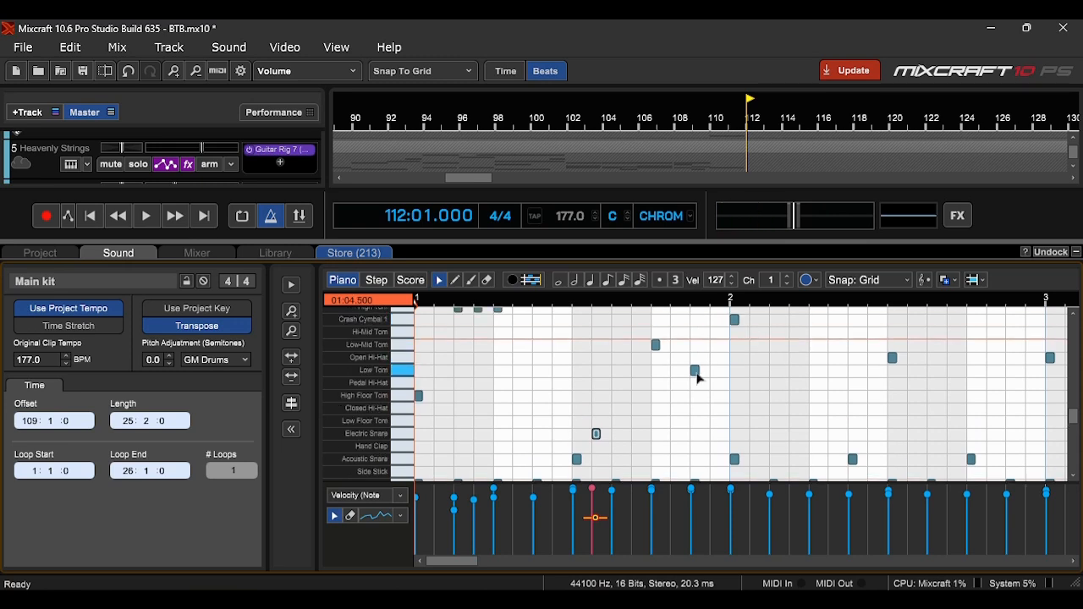
pyautogui.scroll(-1, 701, 414)
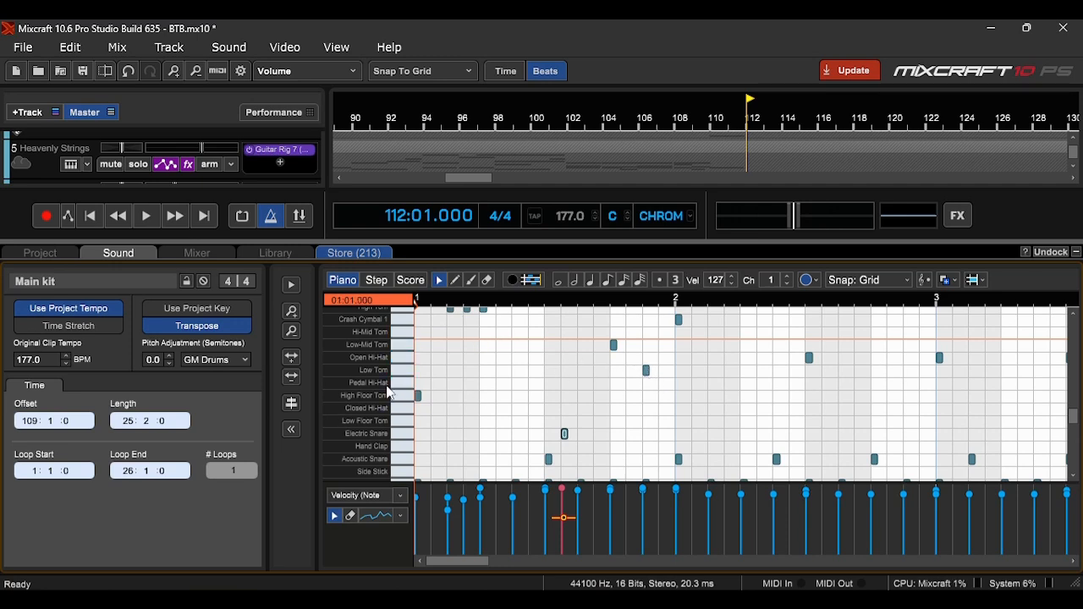
pyautogui.scroll(1, 364, 389)
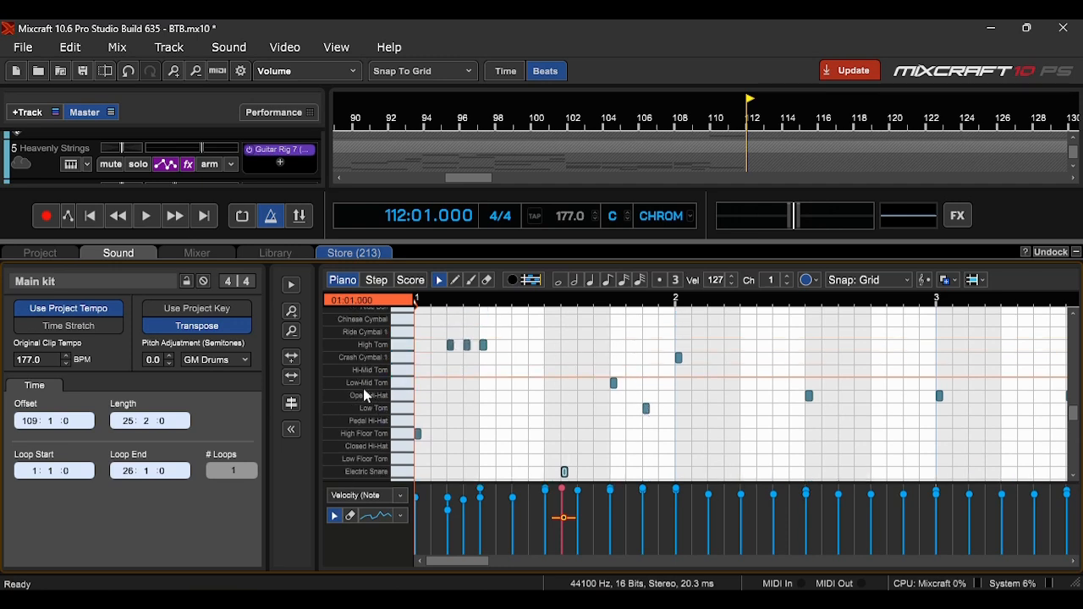
pyautogui.click(451, 345)
pyautogui.click(484, 345)
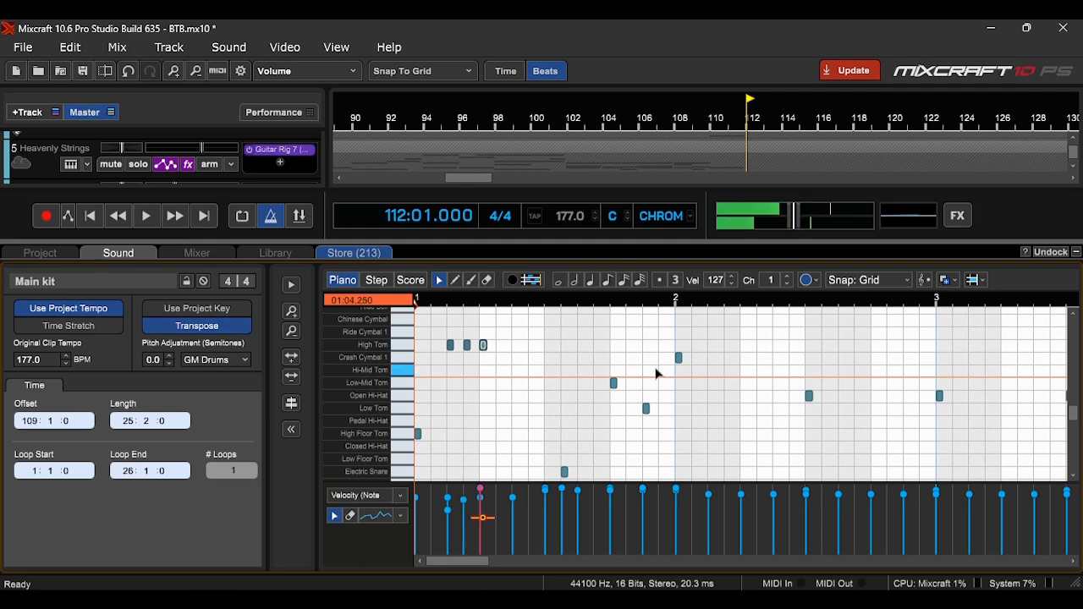
pyautogui.click(418, 434)
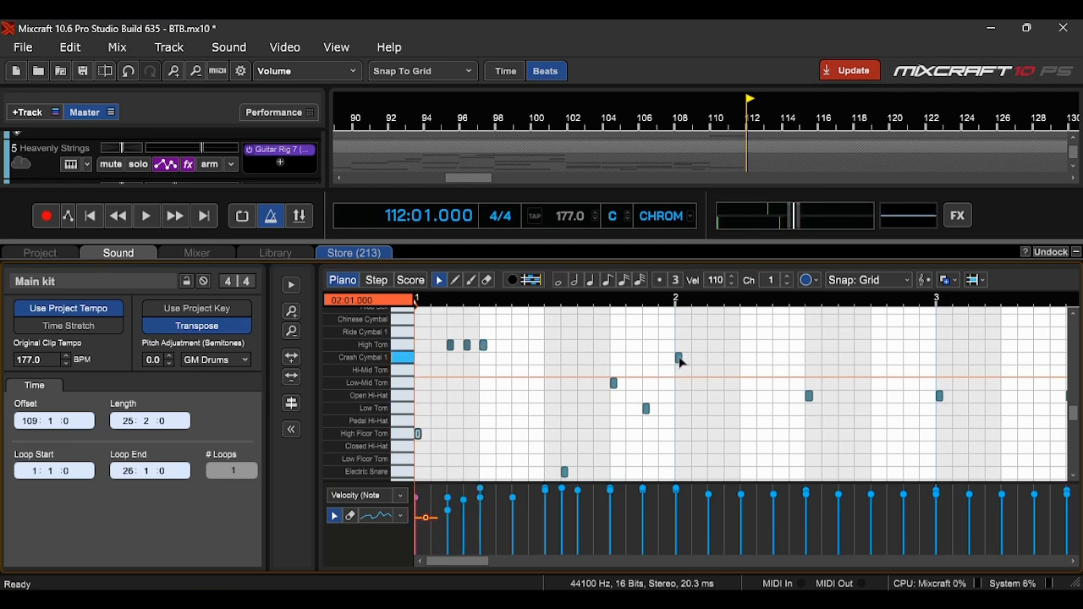
pyautogui.click(680, 358)
# - Place the playhead at the start of the Main kit clip, measure 109, and close the piano roll
pyautogui.scroll(-3, 465, 386)
pyautogui.click(418, 297)
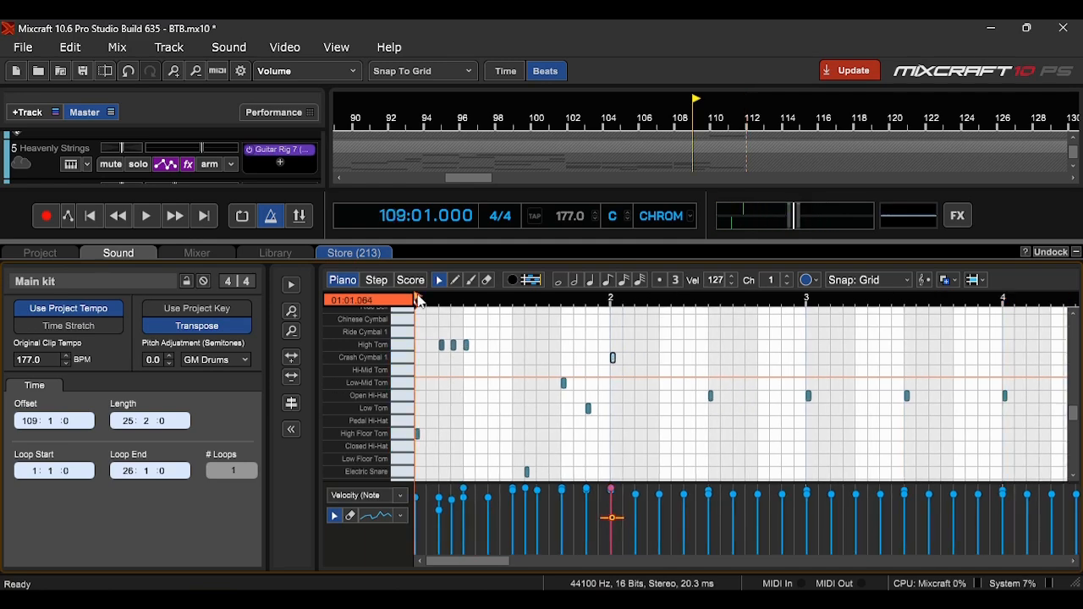
pyautogui.click(1076, 253)
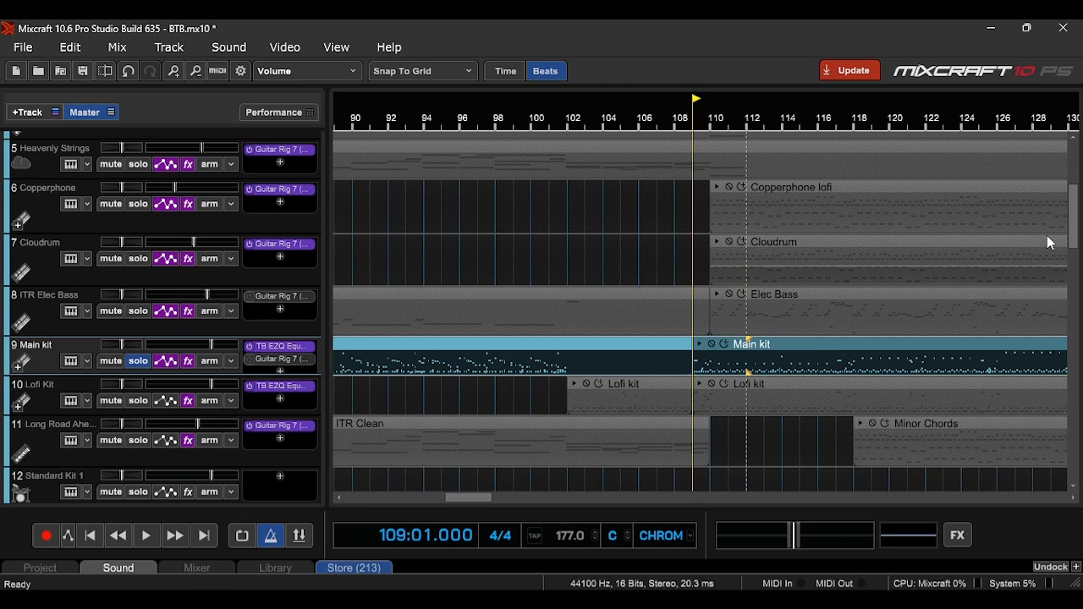
# - Play the Main kit clip from its start at measure 109 and examine its snare and bass drum rows in the piano roll
pyautogui.doubleClick(720, 353)
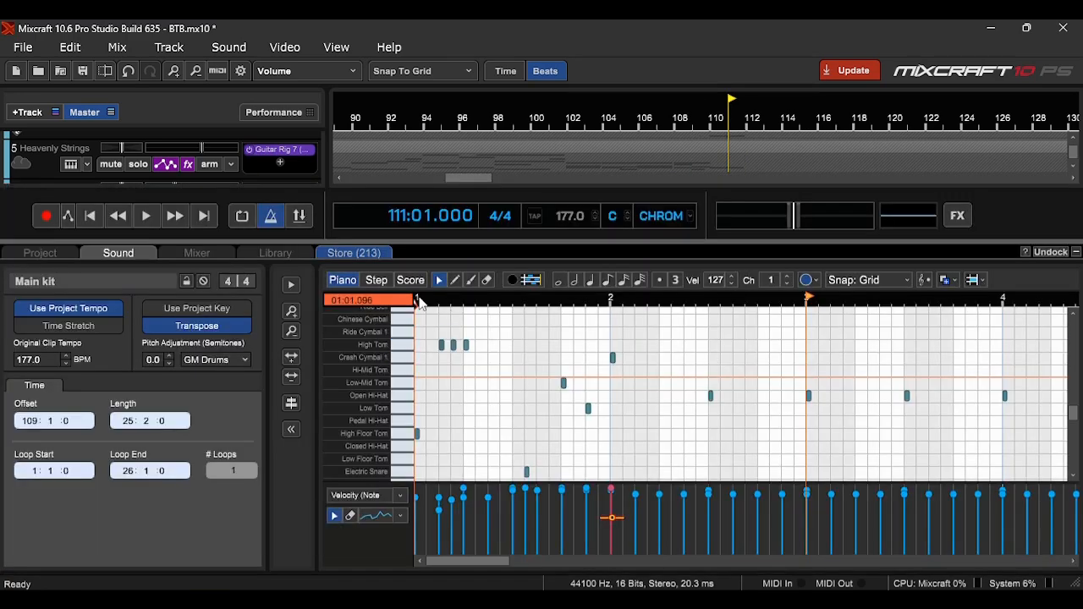
pyautogui.click(420, 301)
pyautogui.scroll(-1, 364, 391)
pyautogui.press('space')
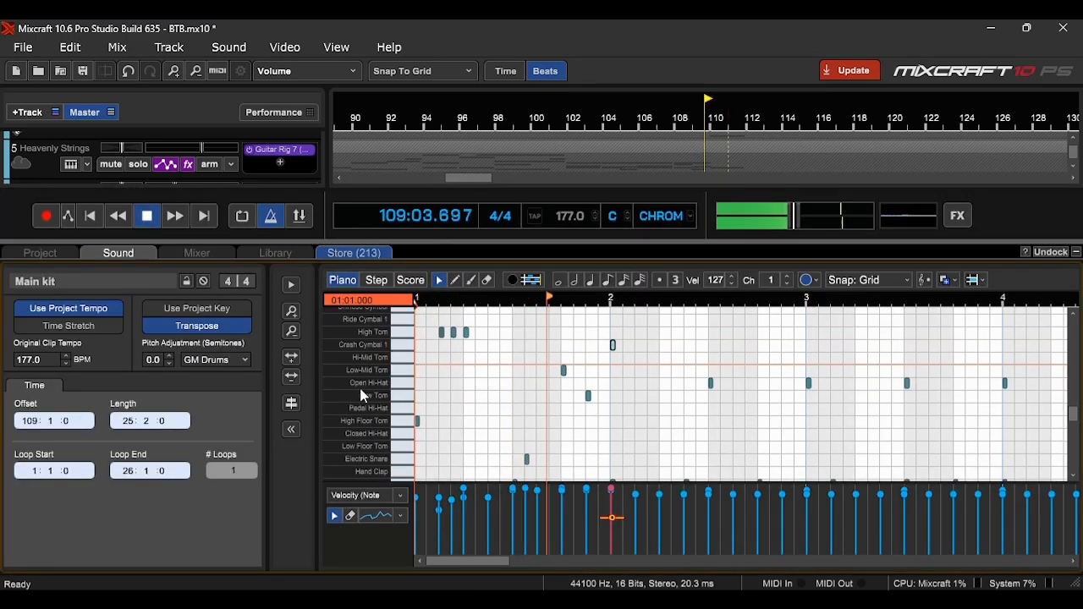
pyautogui.scroll(-6, 598, 395)
pyautogui.moveTo(1074, 412); pyautogui.dragTo(1076, 419)
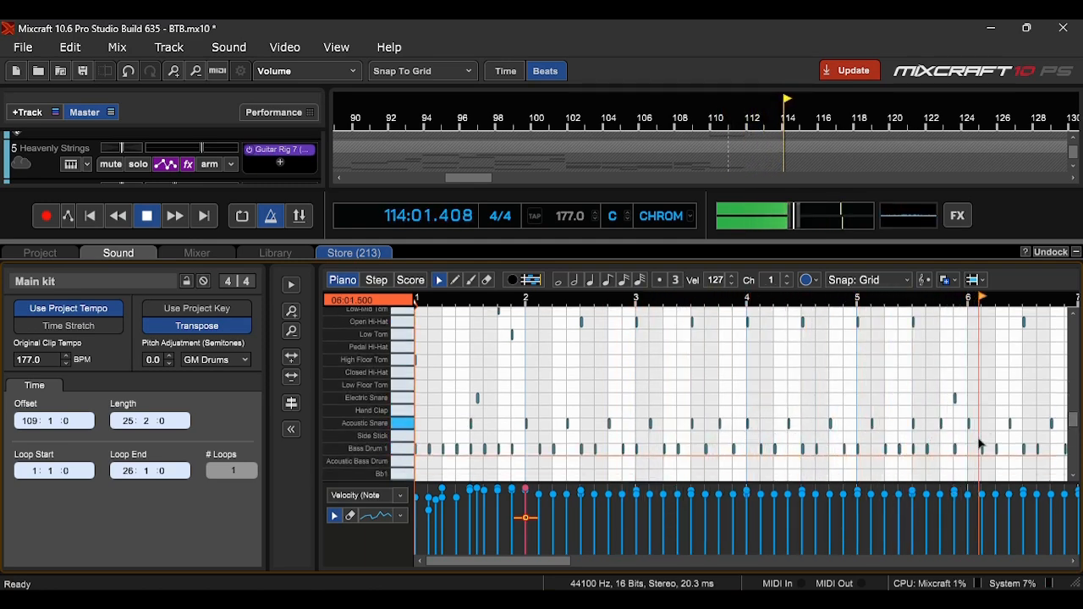
# - Follow the Main kit playback across clip measures 7 to 12, including the tom rows, and close the piano roll
pyautogui.moveTo(562, 559); pyautogui.dragTo(695, 555)
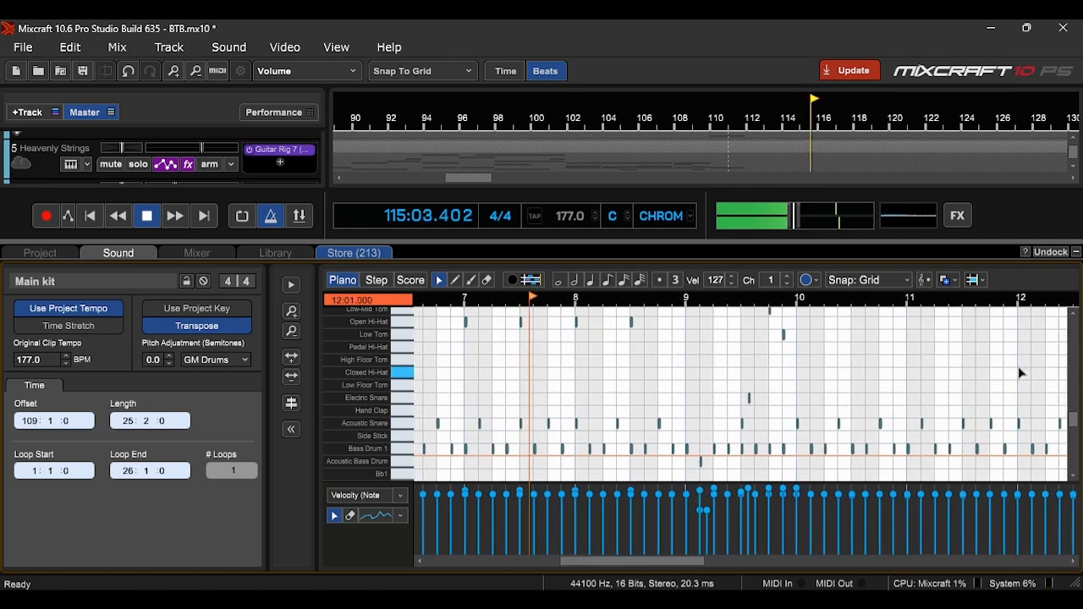
pyautogui.scroll(3, 1058, 398)
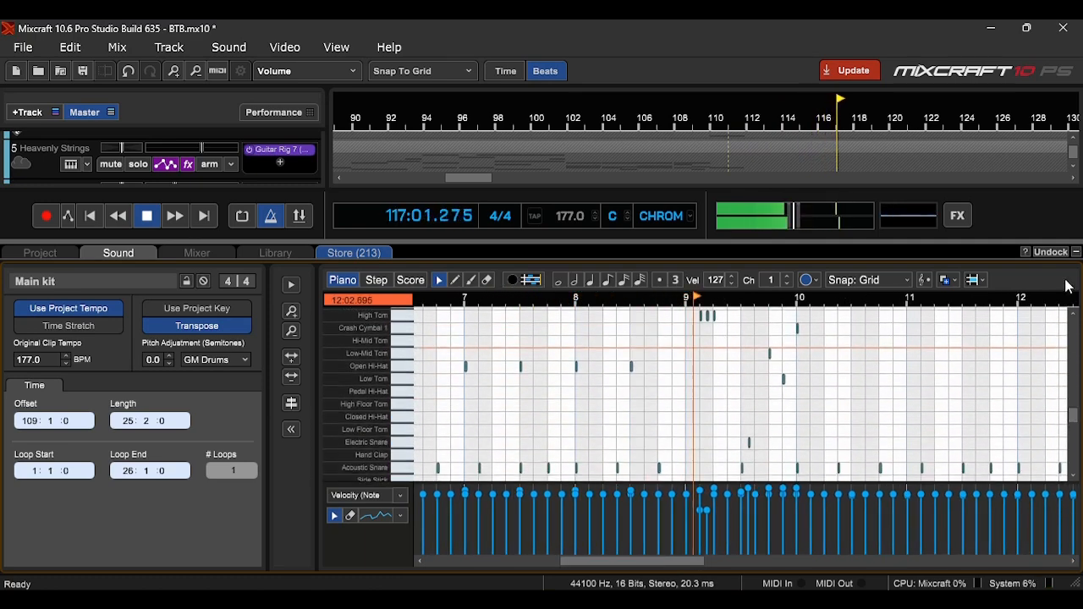
pyautogui.click(1077, 252)
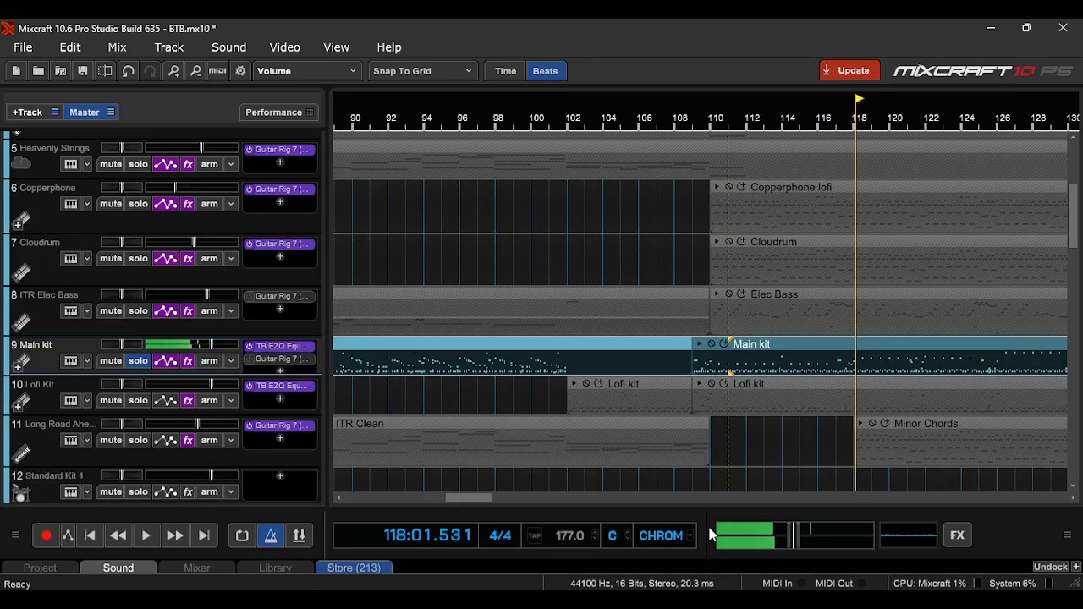
# - Show the tom fill at clip measure 8 of the Main kit clip that starts at measure 38 in the piano roll
pyautogui.moveTo(479, 501); pyautogui.dragTo(404, 503)
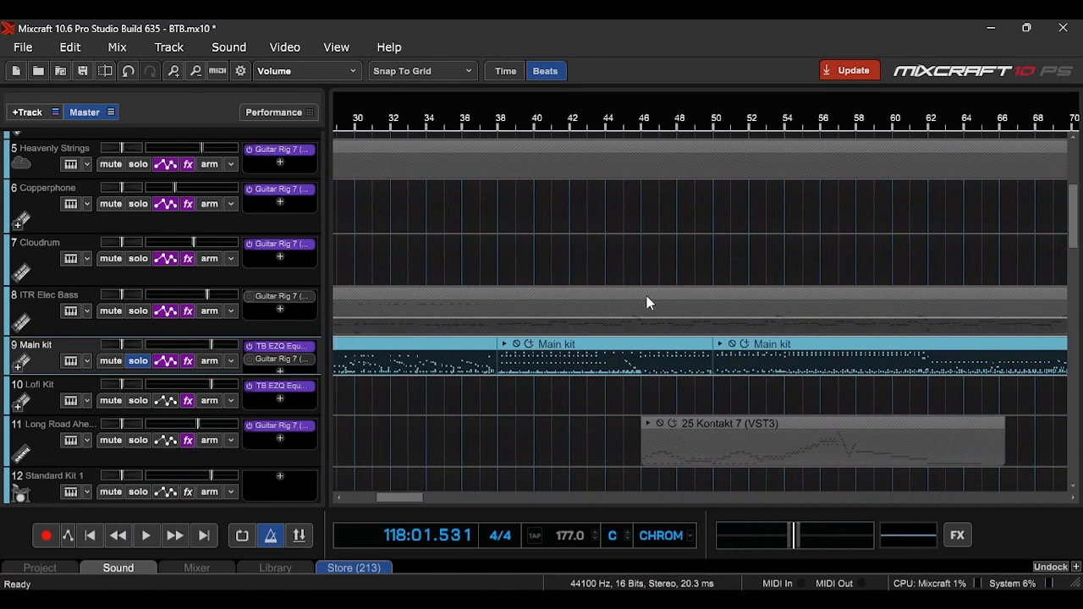
pyautogui.click(624, 355)
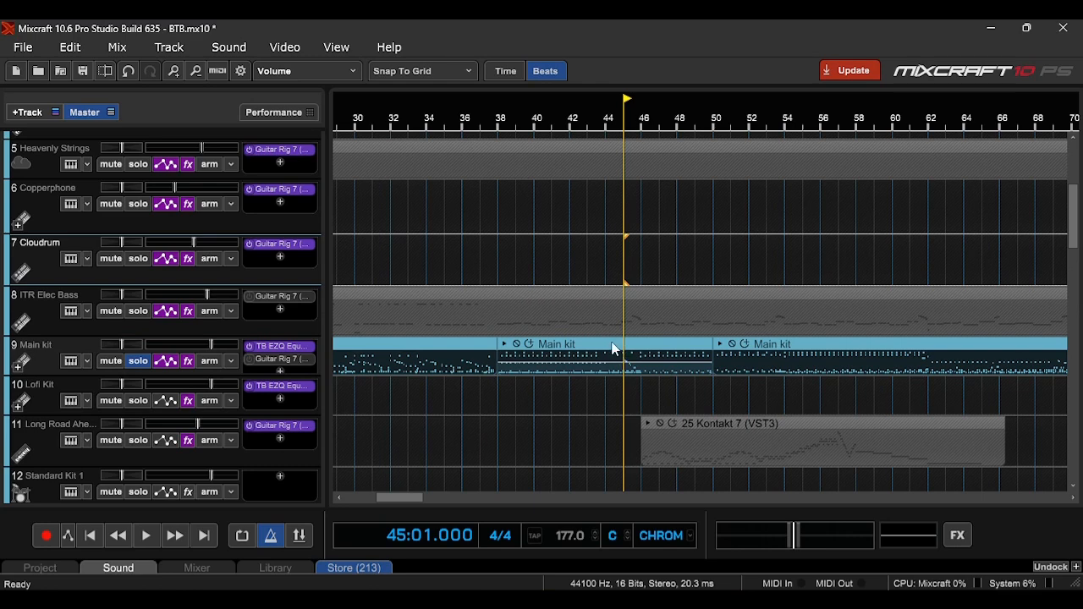
pyautogui.doubleClick(613, 348)
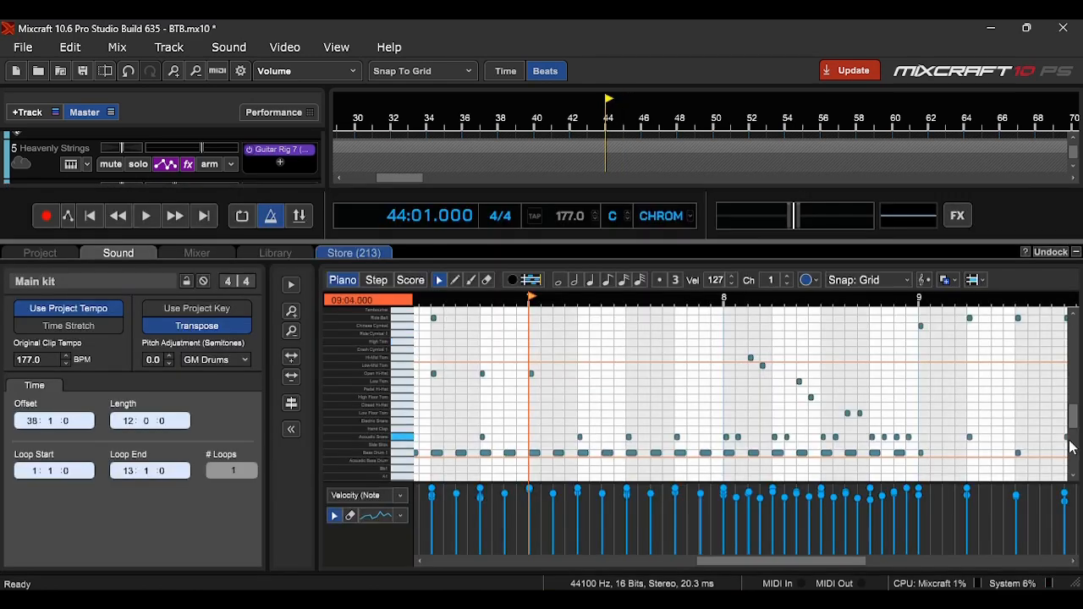
pyautogui.moveTo(1074, 416); pyautogui.dragTo(1073, 415)
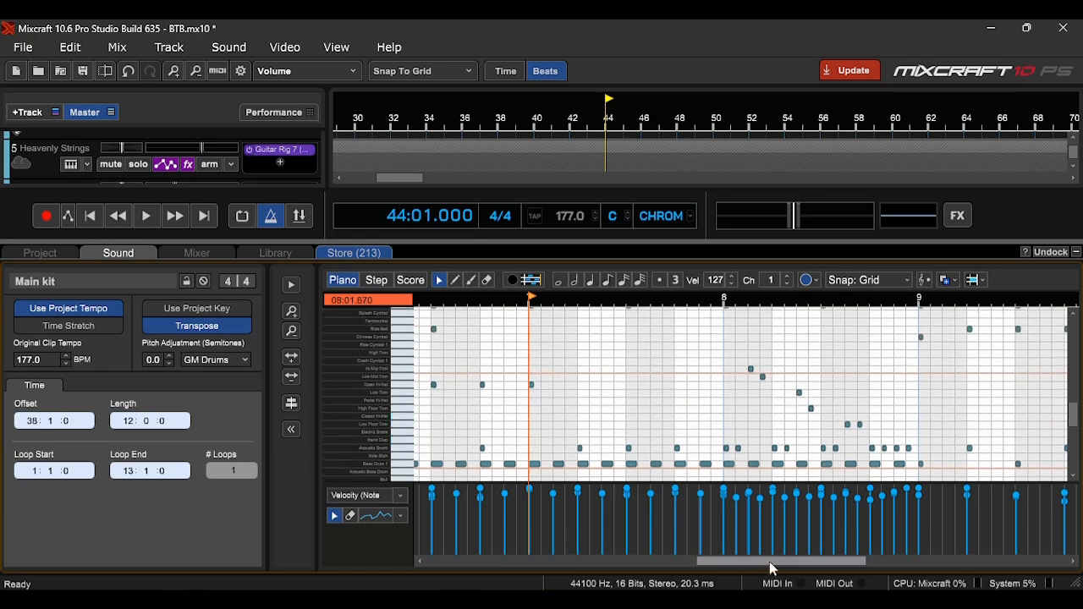
pyautogui.hscroll(1, 779, 565)
pyautogui.hscroll(-1, 778, 565)
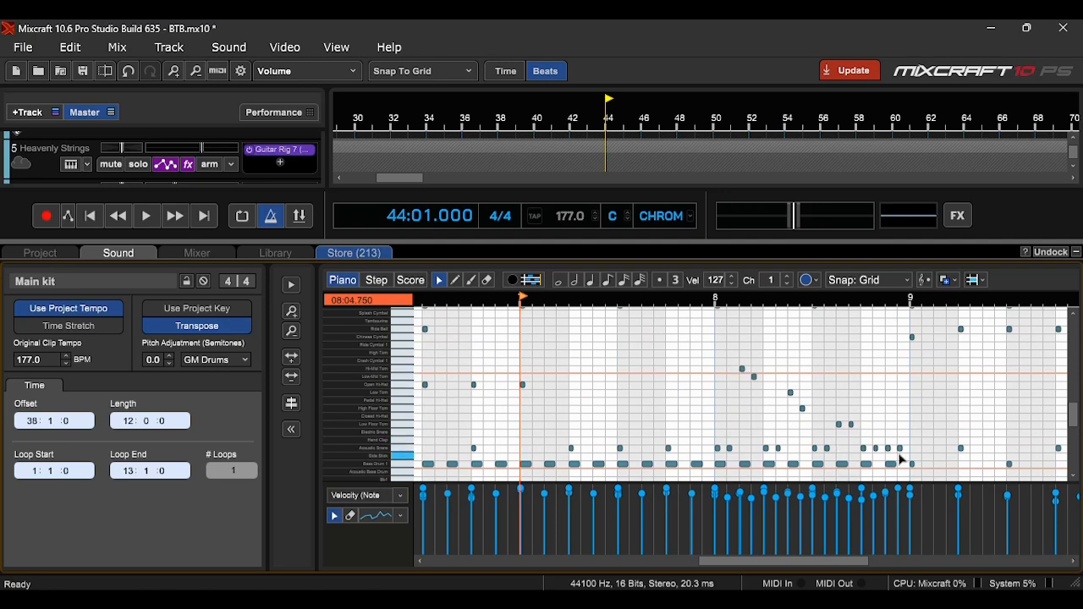
pyautogui.scroll(-3, 793, 416)
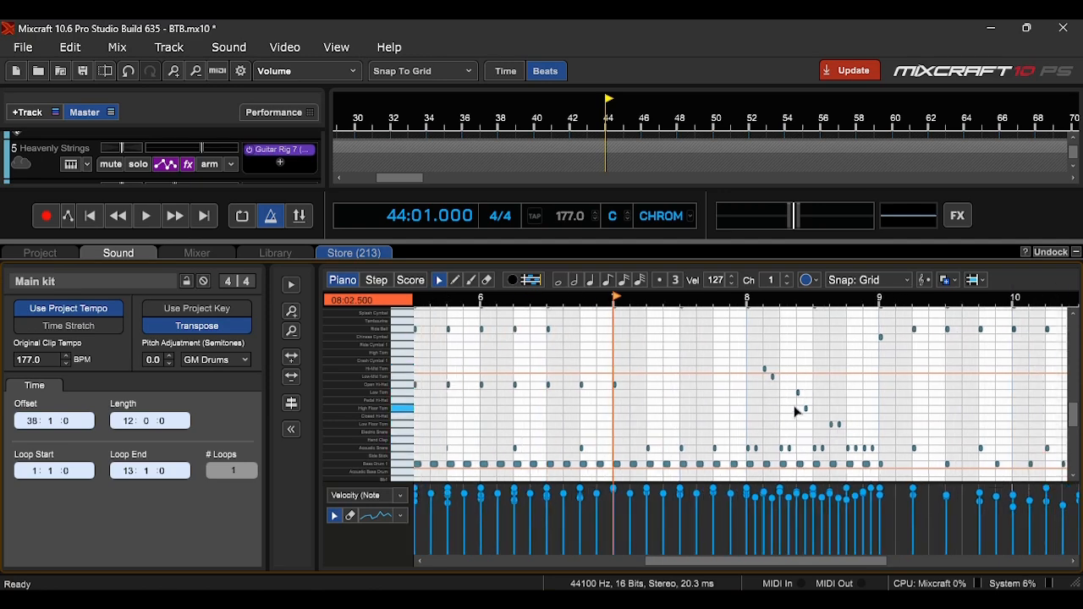
# - Play the Main kit clip from clip measure 6 through the tom fill, and audition the Cowbell note at clip measure 7
pyautogui.click(483, 303)
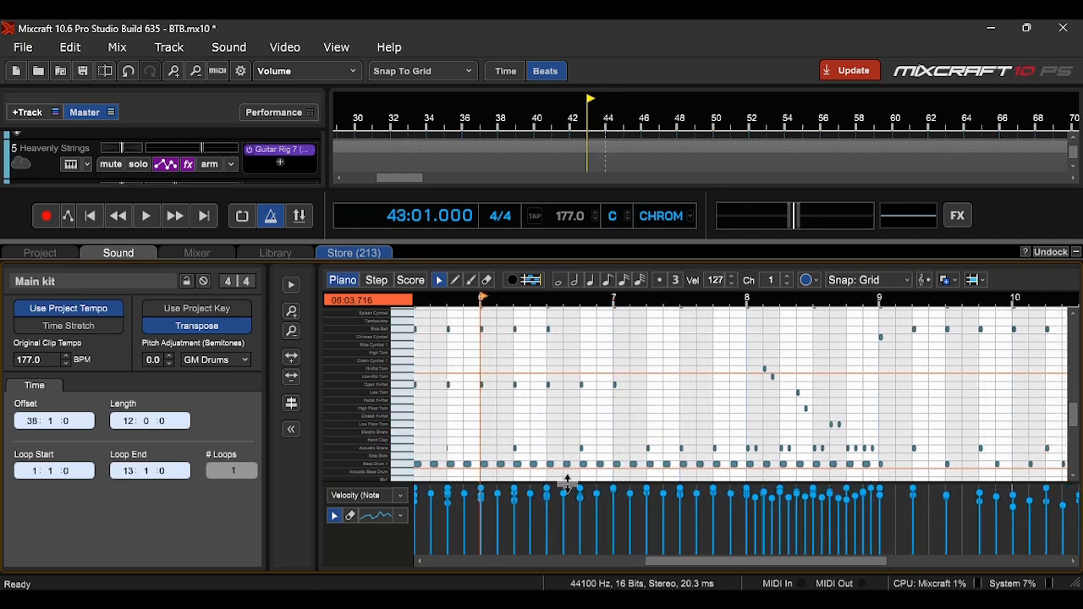
pyautogui.press('space')
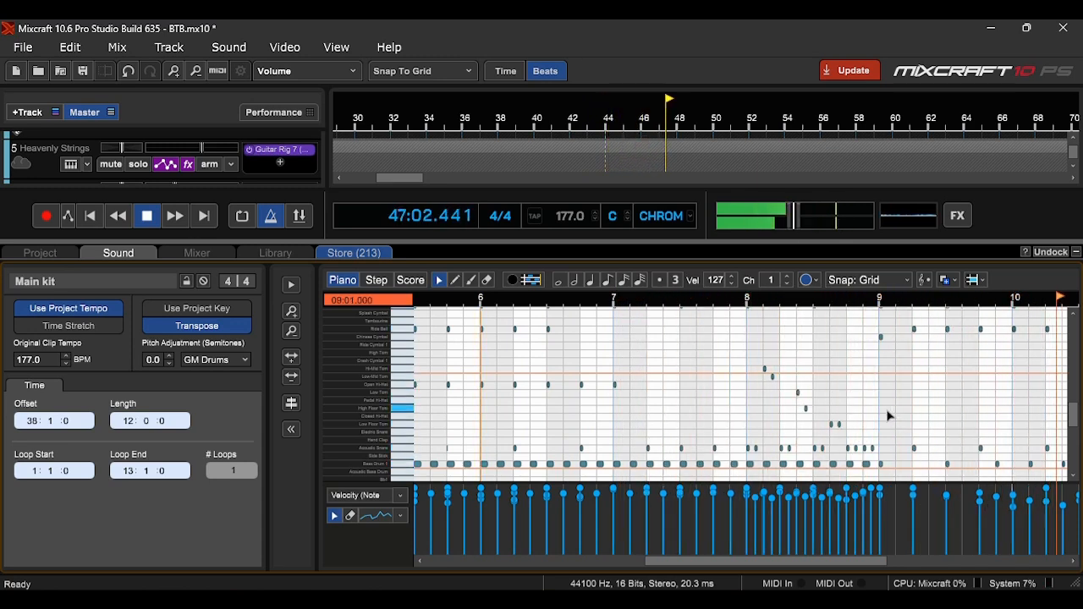
pyautogui.press('space')
pyautogui.scroll(5, 1075, 421)
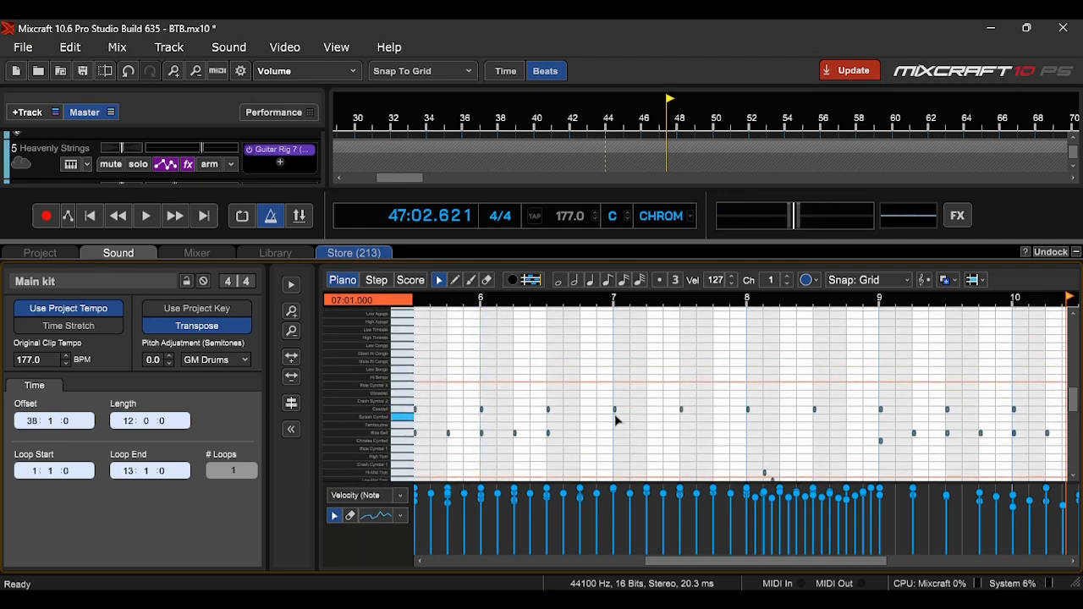
pyautogui.click(616, 412)
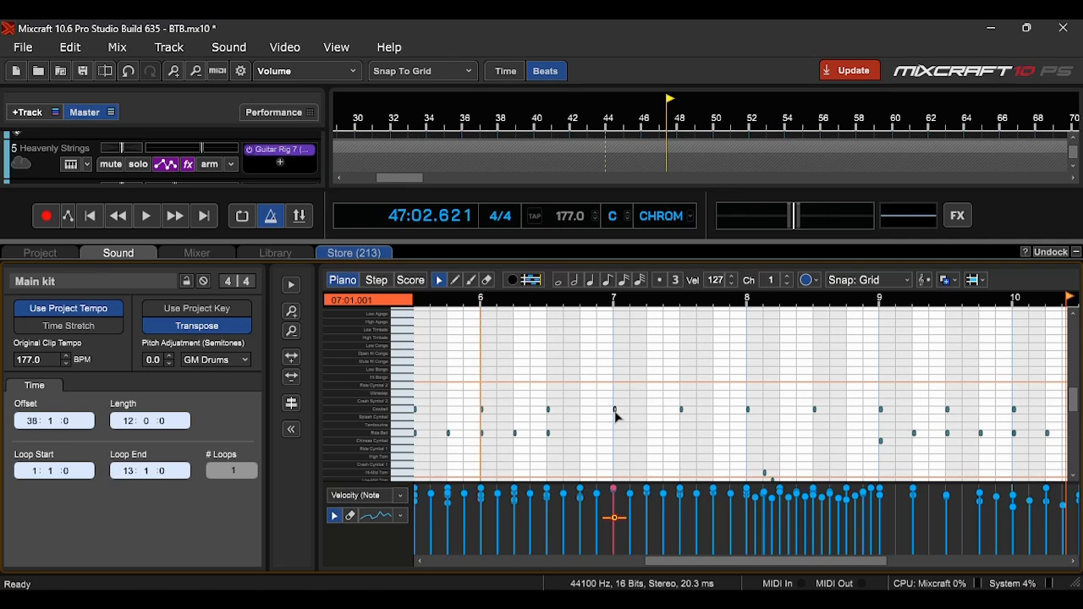
# - Replay the Main kit clip from clip measure 6 and enlarge the tom and snare notes of the fill at clip measure 8
pyautogui.click(480, 303)
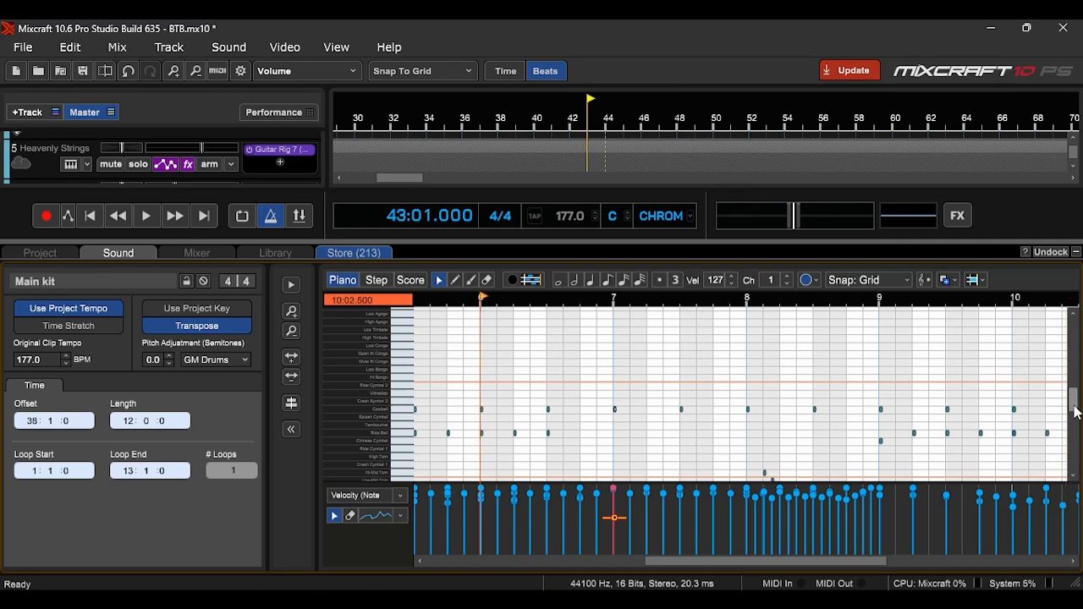
pyautogui.moveTo(1074, 403); pyautogui.dragTo(1070, 417)
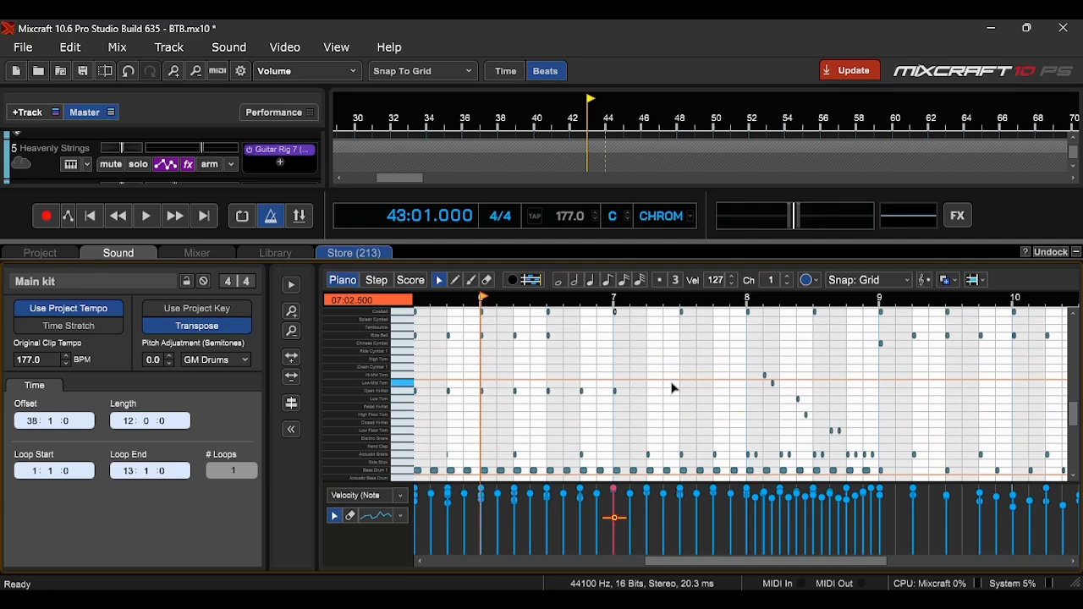
pyautogui.press('space')
pyautogui.scroll(5, 777, 367)
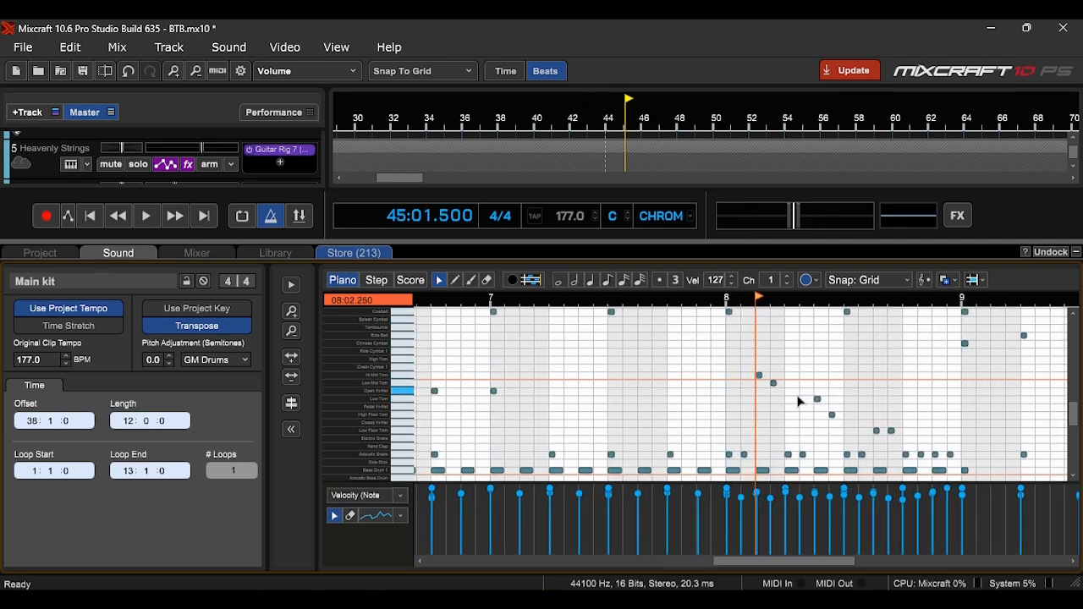
pyautogui.scroll(1, 789, 402)
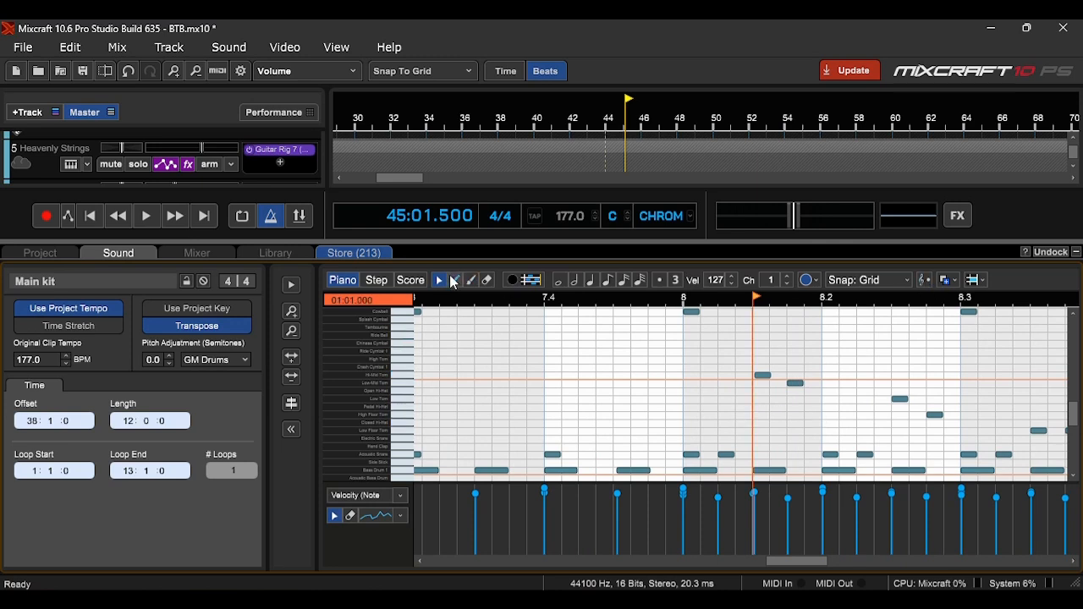
# - Try three sixteenth notes rising from the Low-Mid Tom to the Ride Cymbal 1 row just before clip measure 8, and undo them
pyautogui.scroll(-1, 839, 394)
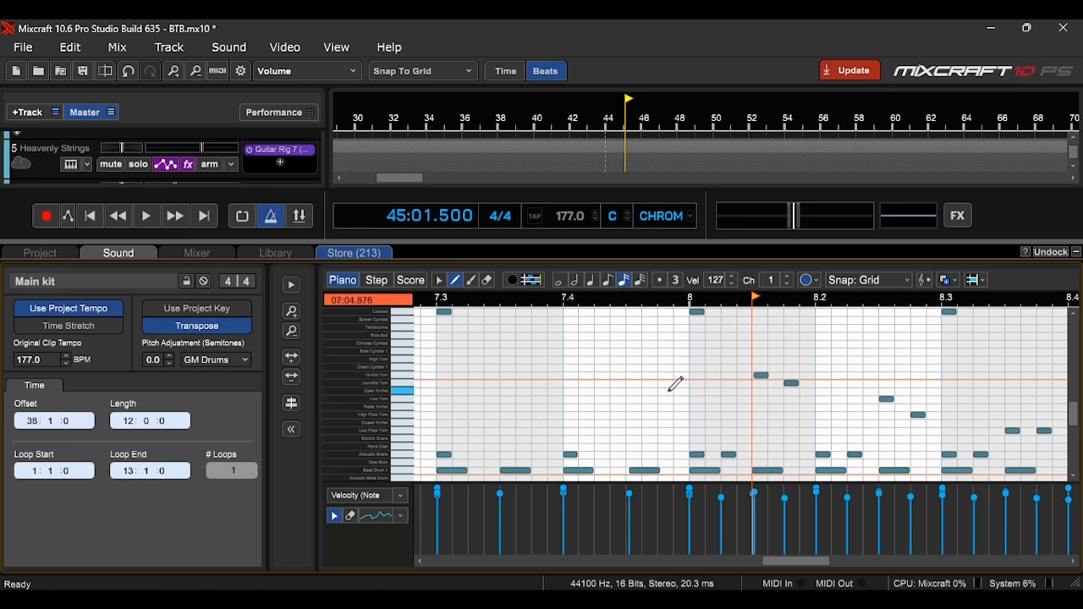
pyautogui.click(626, 383)
pyautogui.click(642, 368)
pyautogui.click(657, 352)
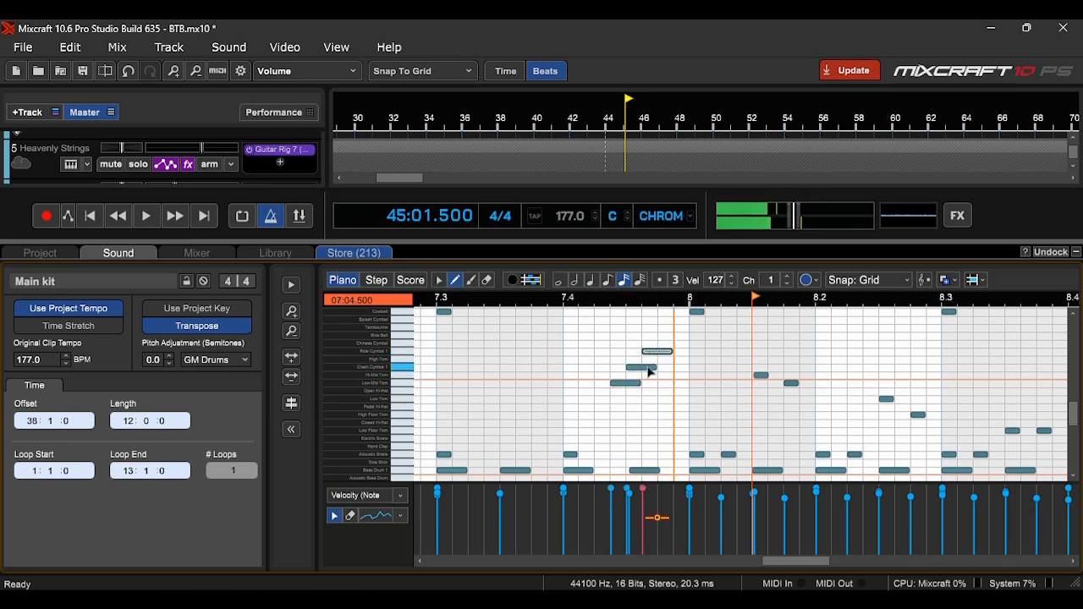
pyautogui.hotkey('ctrl', 'z')
pyautogui.hotkey('ctrl', 'z')
pyautogui.hotkey('ctrl', 'z')
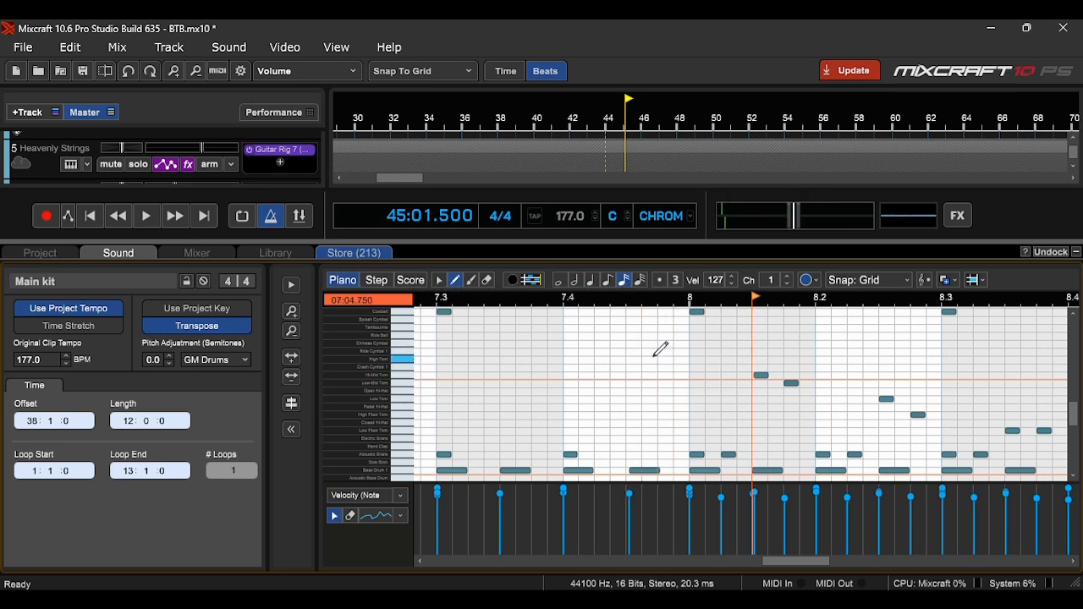
# - Play the Main kit clip from clip measure 7 through the tom fill and stop just after clip measure 9 begins
pyautogui.scroll(-1, 776, 357)
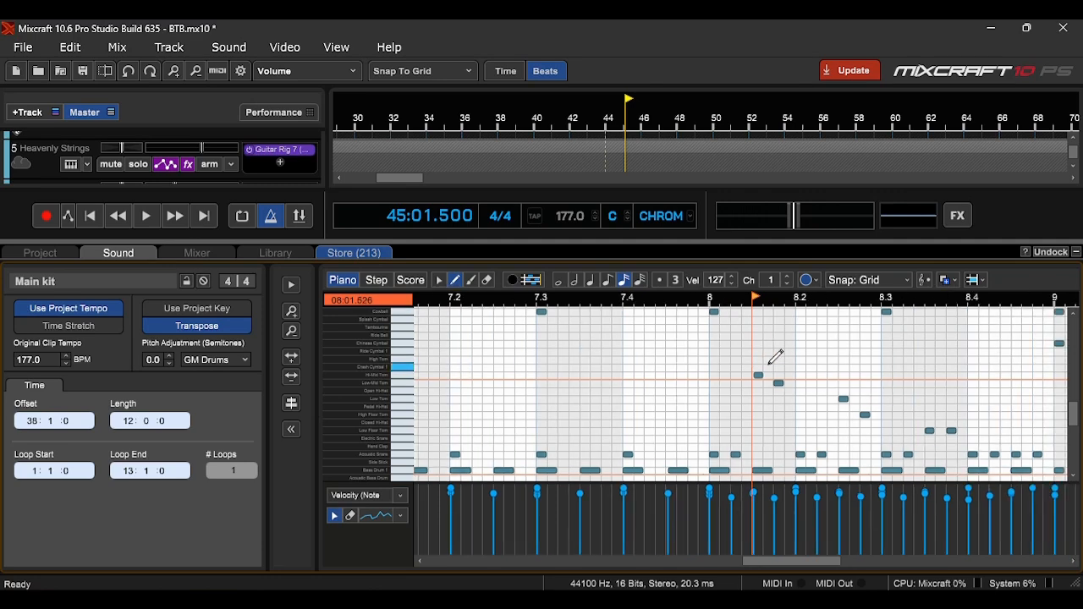
pyautogui.scroll(-1, 773, 357)
pyautogui.click(578, 305)
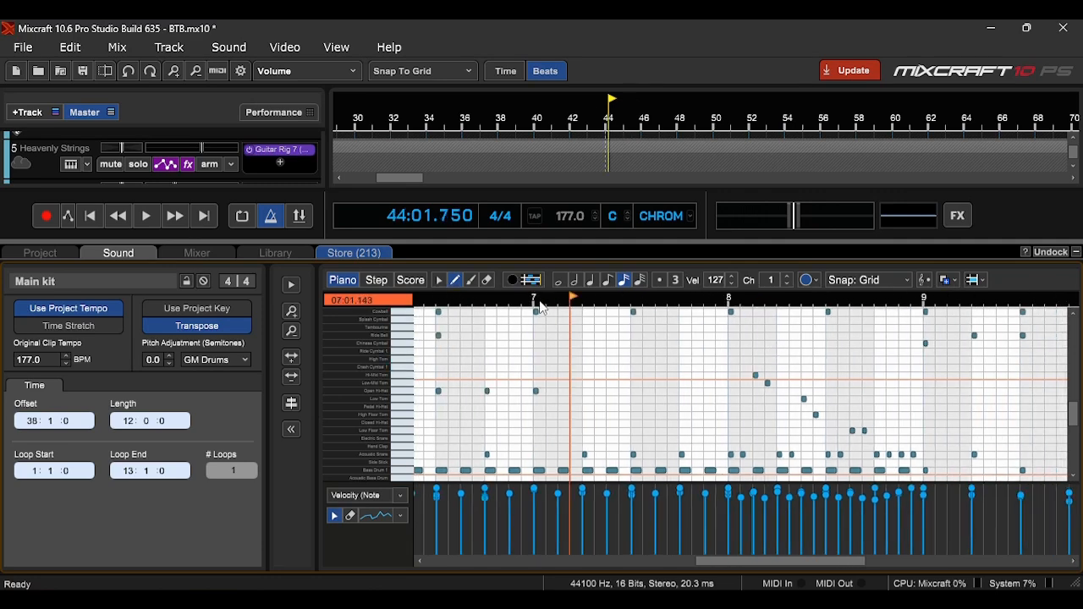
pyautogui.click(542, 305)
pyautogui.press('space')
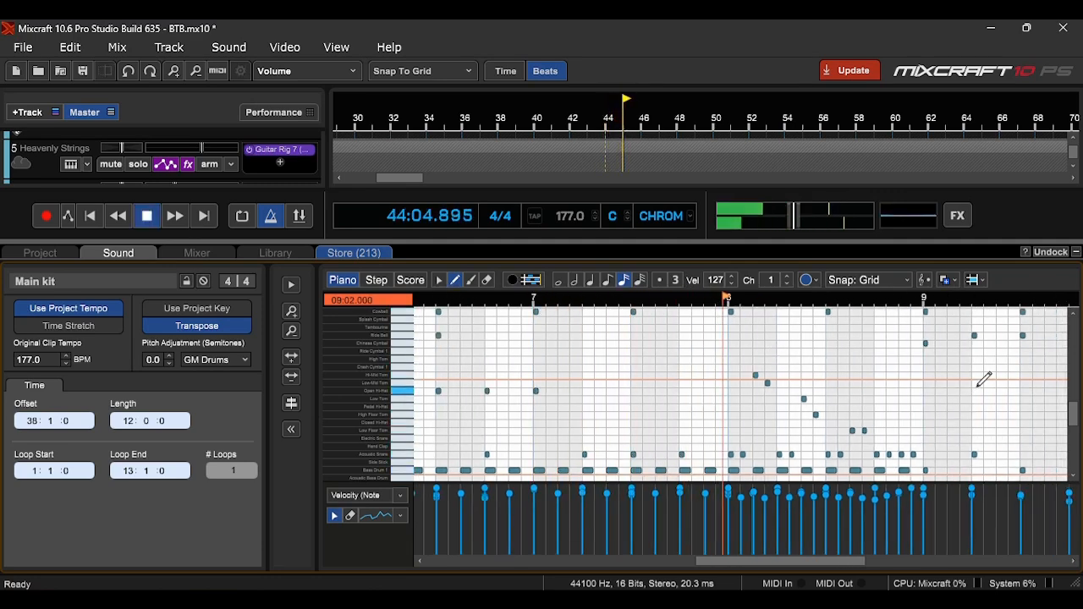
pyautogui.press('space')
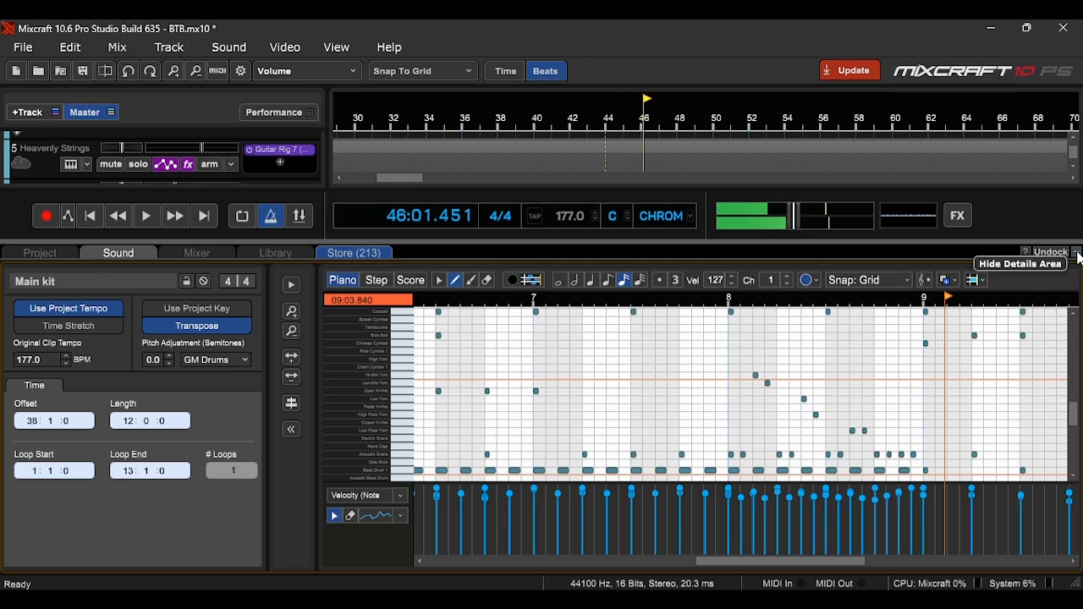
# - Close the piano roll, place the playhead at measure 110, and solo the Lofi Kit track instead of the Main kit
pyautogui.click(1079, 260)
pyautogui.scroll(-2, 877, 427)
pyautogui.scroll(-2, 876, 426)
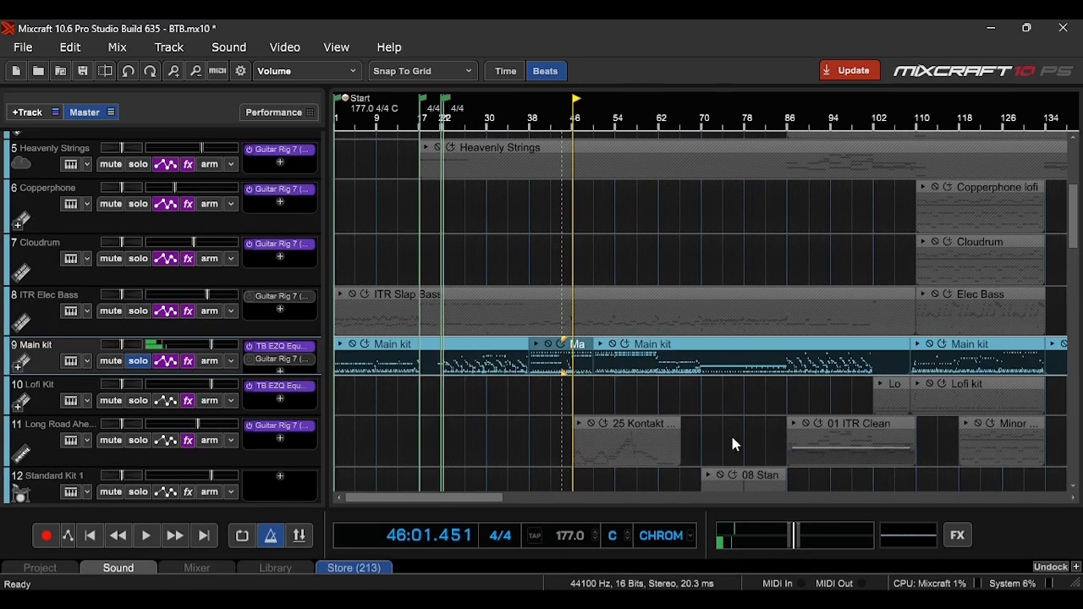
pyautogui.moveTo(475, 500); pyautogui.dragTo(556, 484)
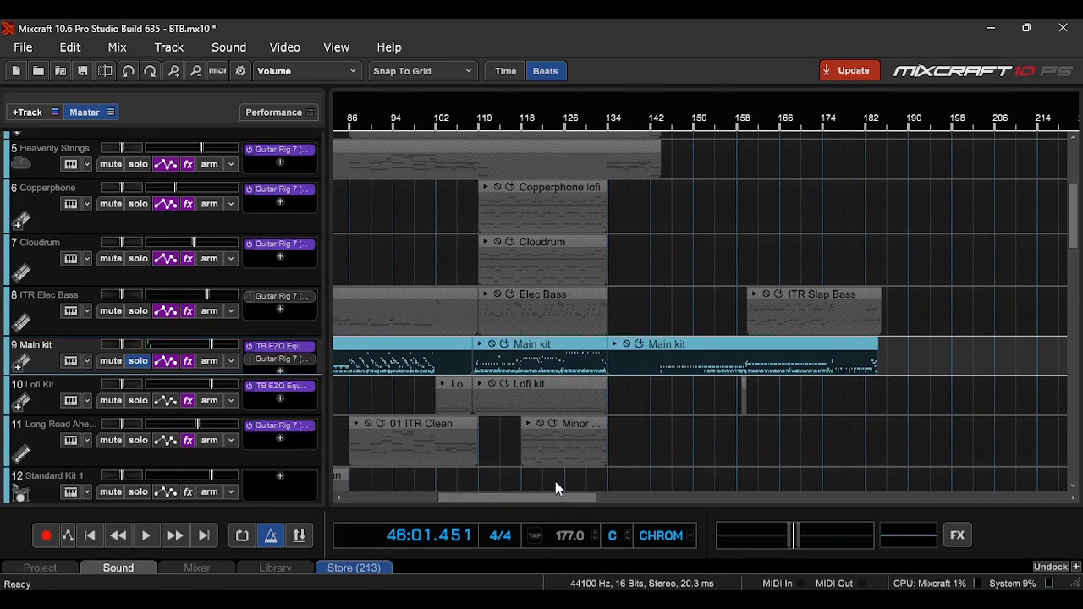
pyautogui.click(483, 127)
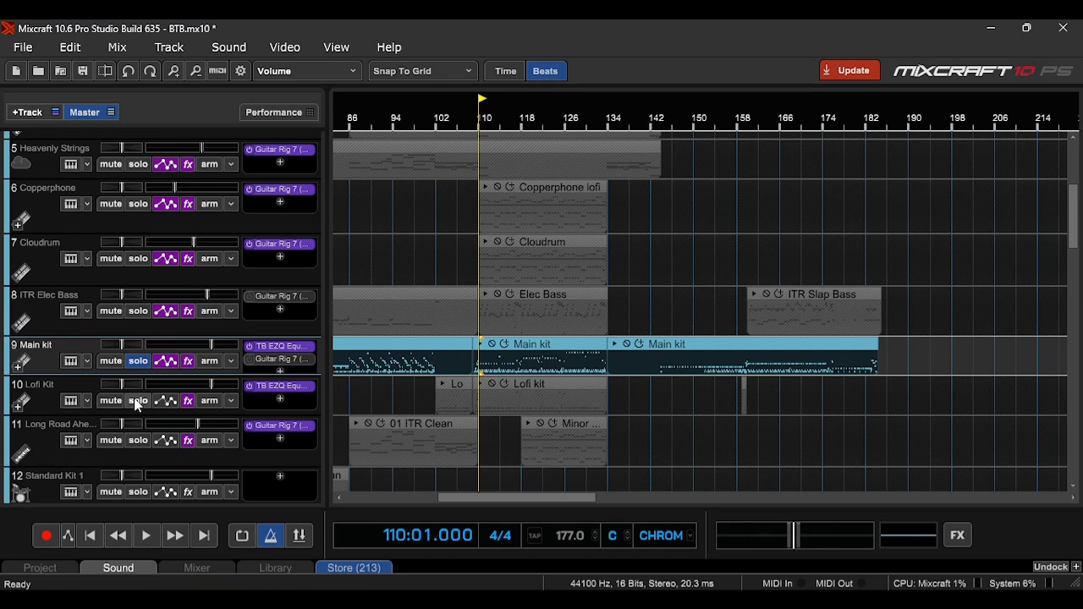
pyautogui.click(137, 361)
pyautogui.click(139, 401)
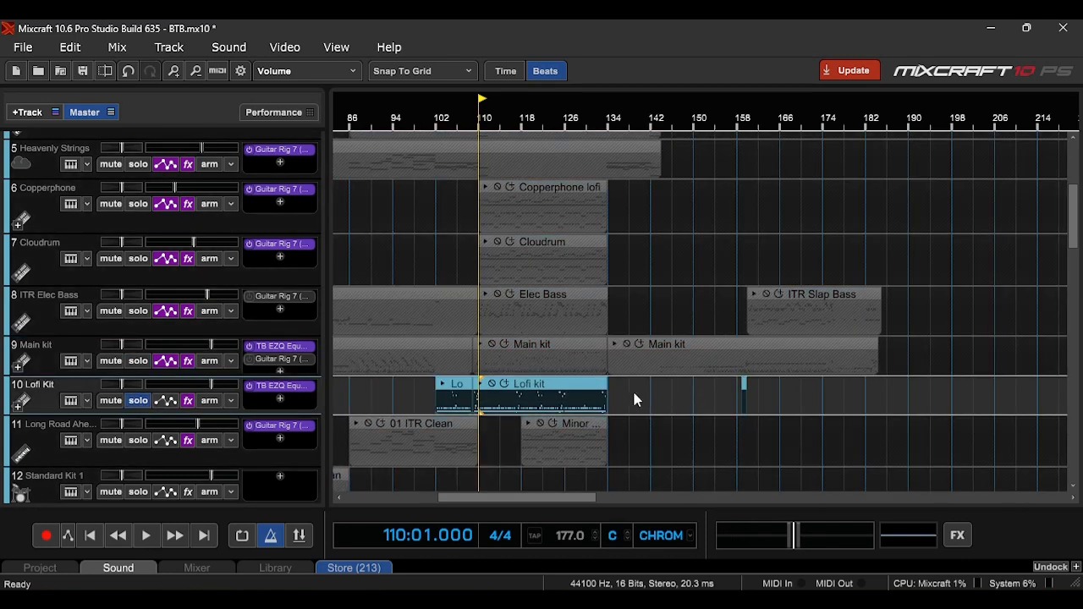
# - Play the soloed Lofi Kit track from the start of its first clip at measure 102
pyautogui.scroll(5, 593, 405)
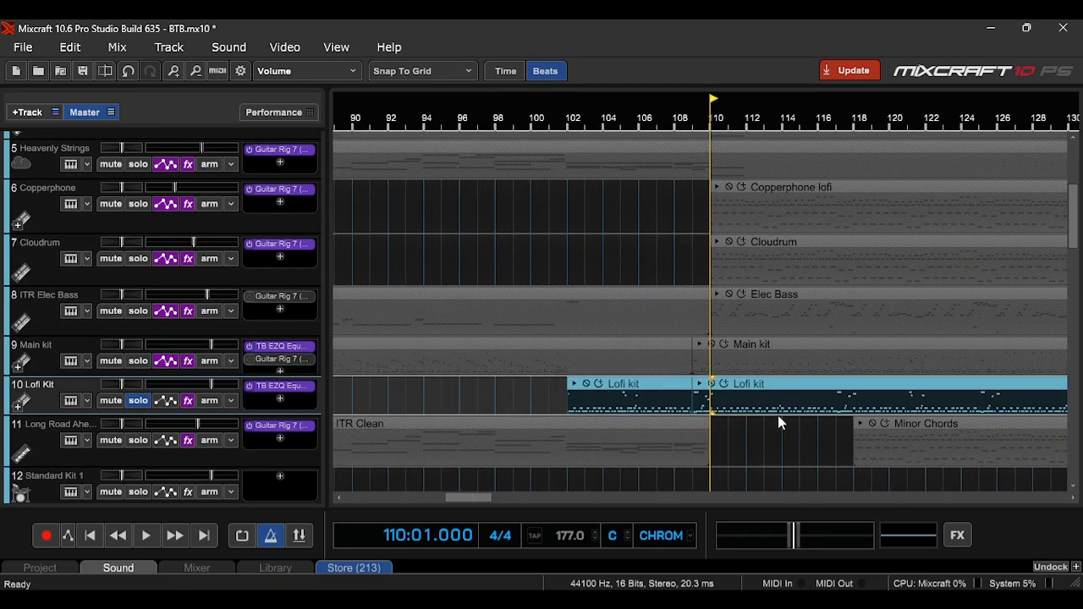
pyautogui.scroll(3, 778, 419)
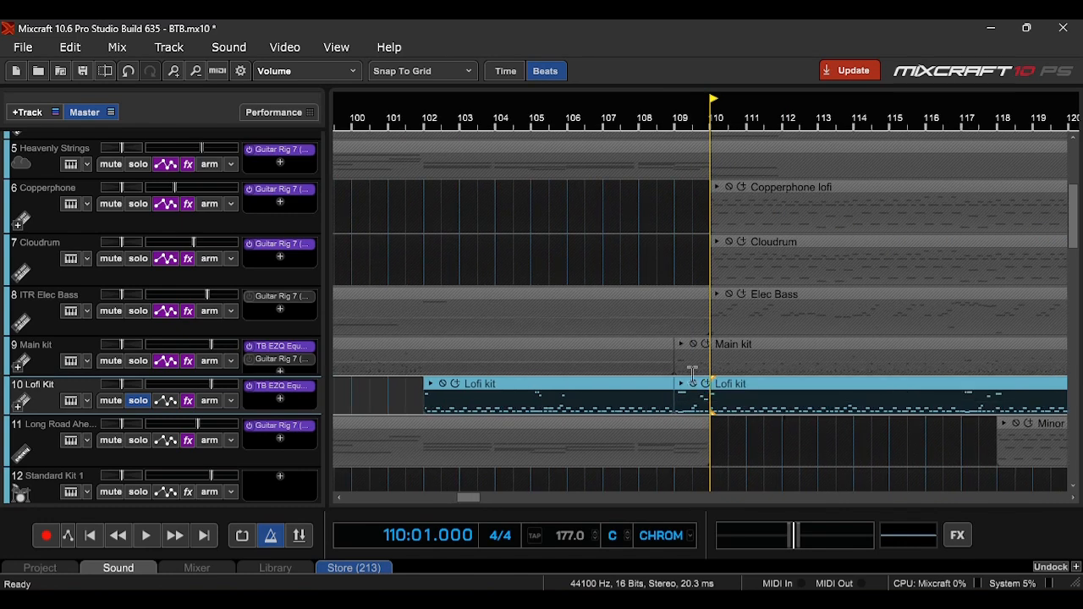
pyautogui.scroll(-4, 693, 372)
pyautogui.click(603, 265)
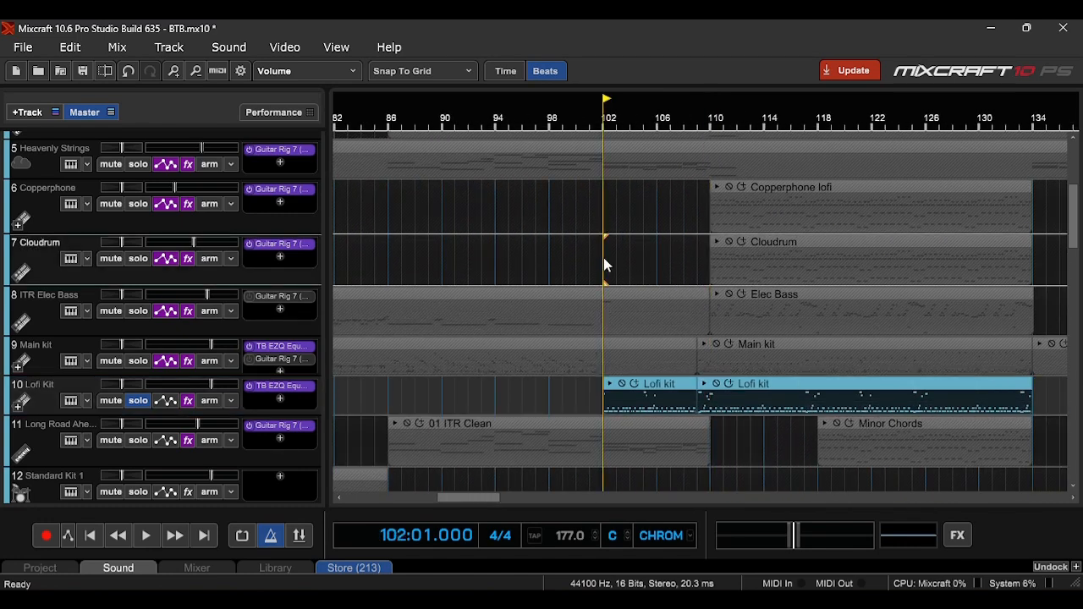
pyautogui.press('space')
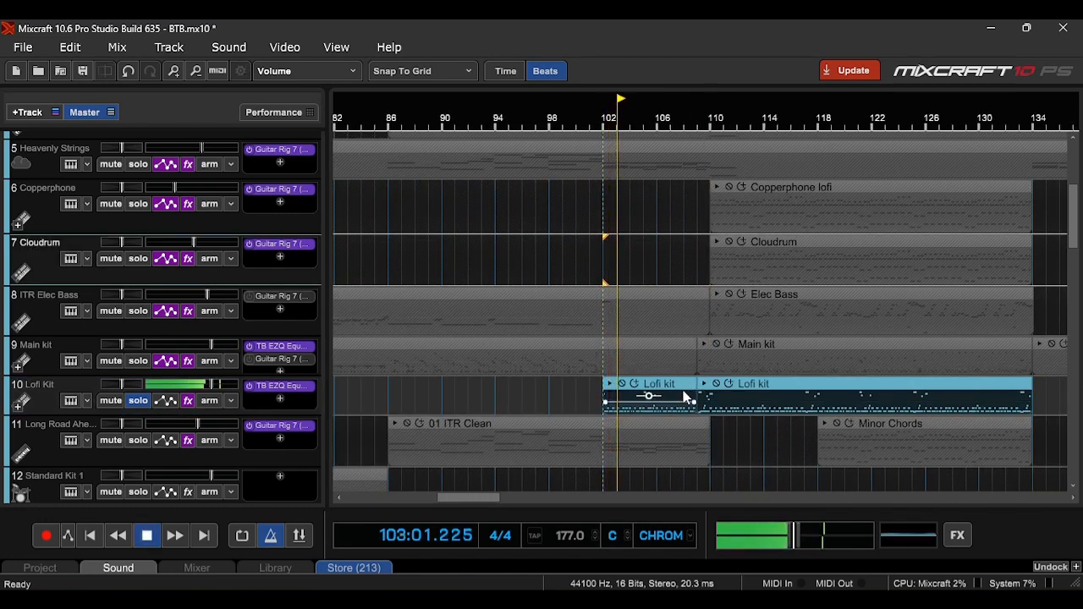
# - Stop playback and examine the opening tom and snare notes of the second Lofi kit clip in the piano roll, closing it when done
pyautogui.press('space')
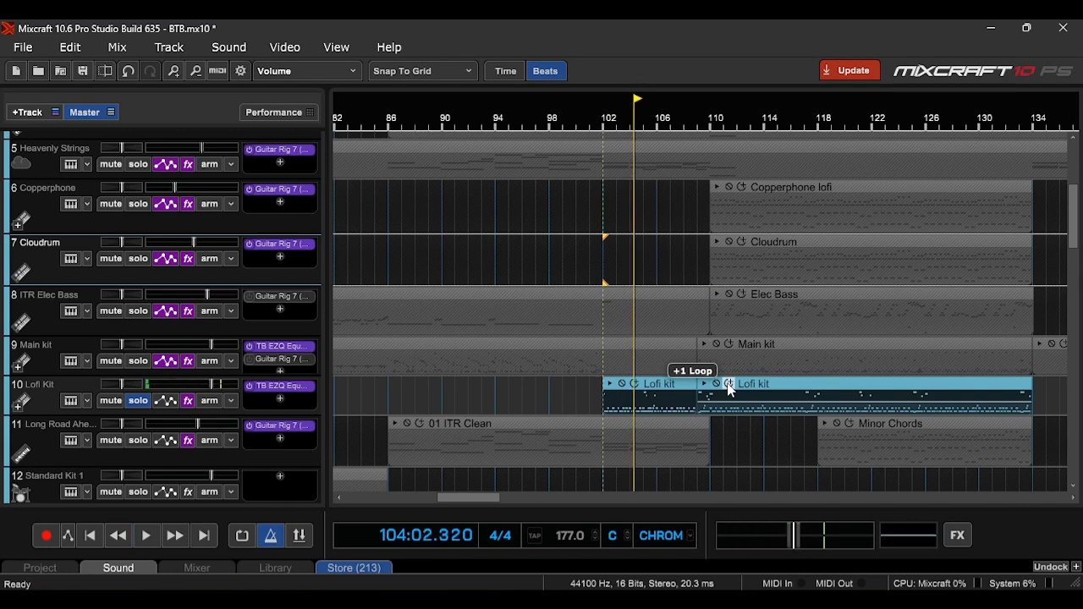
pyautogui.doubleClick(750, 389)
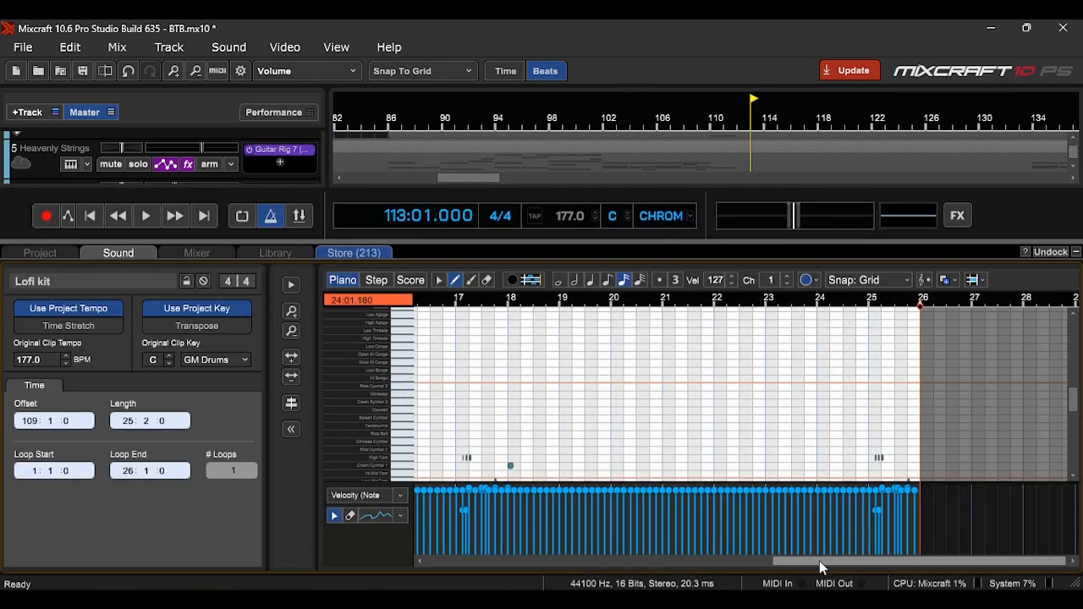
pyautogui.moveTo(819, 560); pyautogui.dragTo(392, 569)
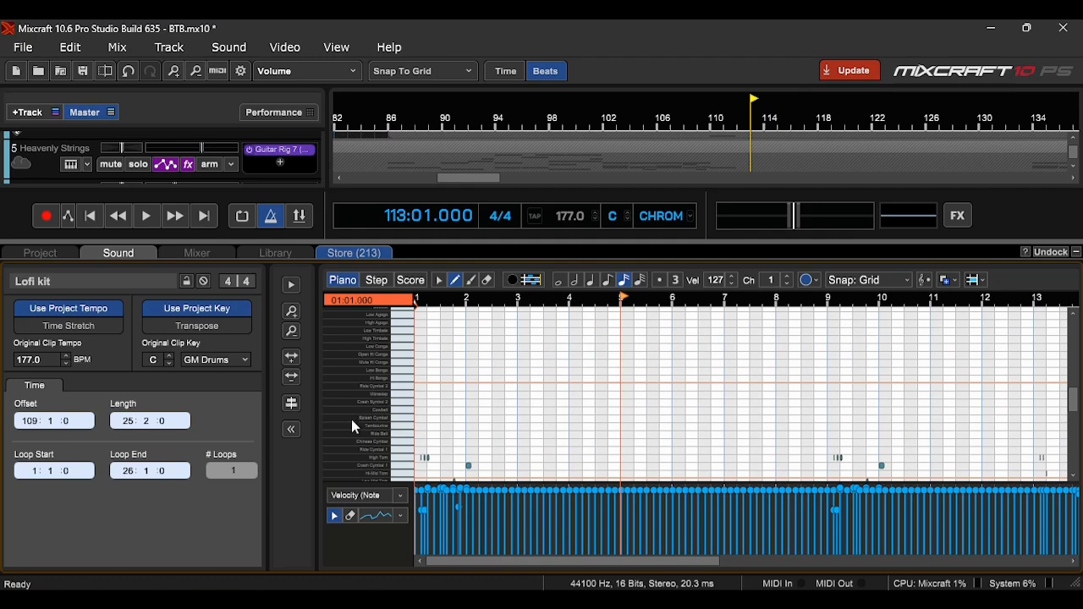
pyautogui.scroll(-5, 351, 430)
pyautogui.click(458, 299)
pyautogui.scroll(2, 535, 454)
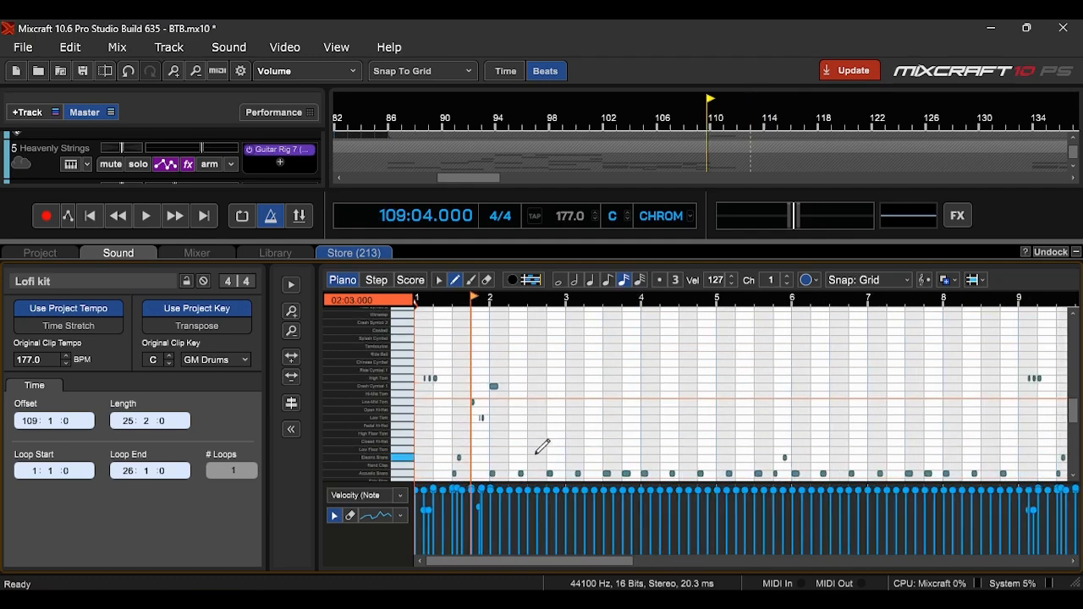
pyautogui.scroll(3, 543, 446)
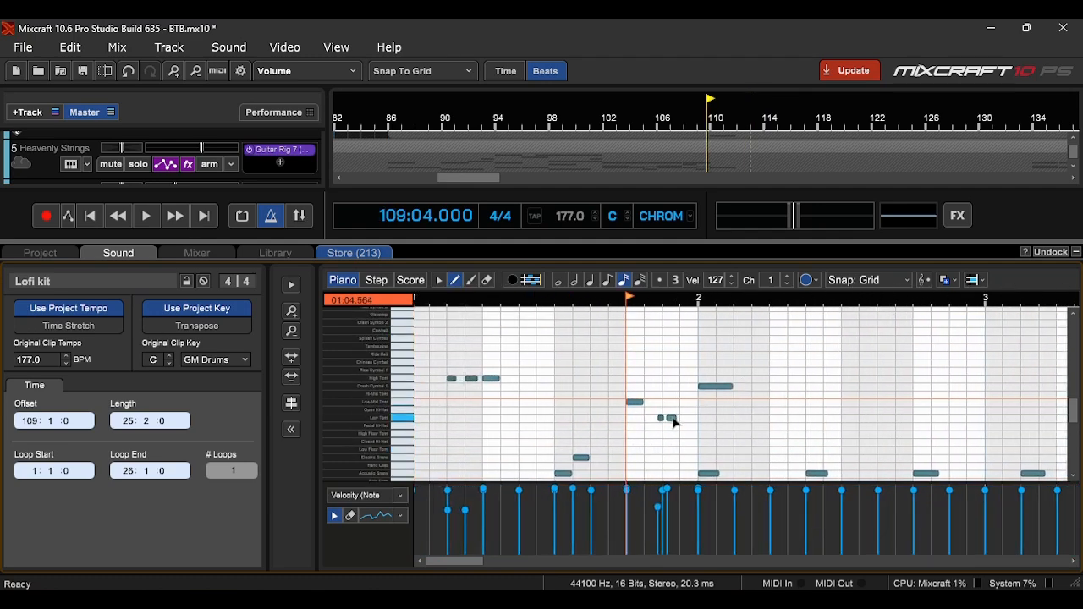
pyautogui.click(675, 423)
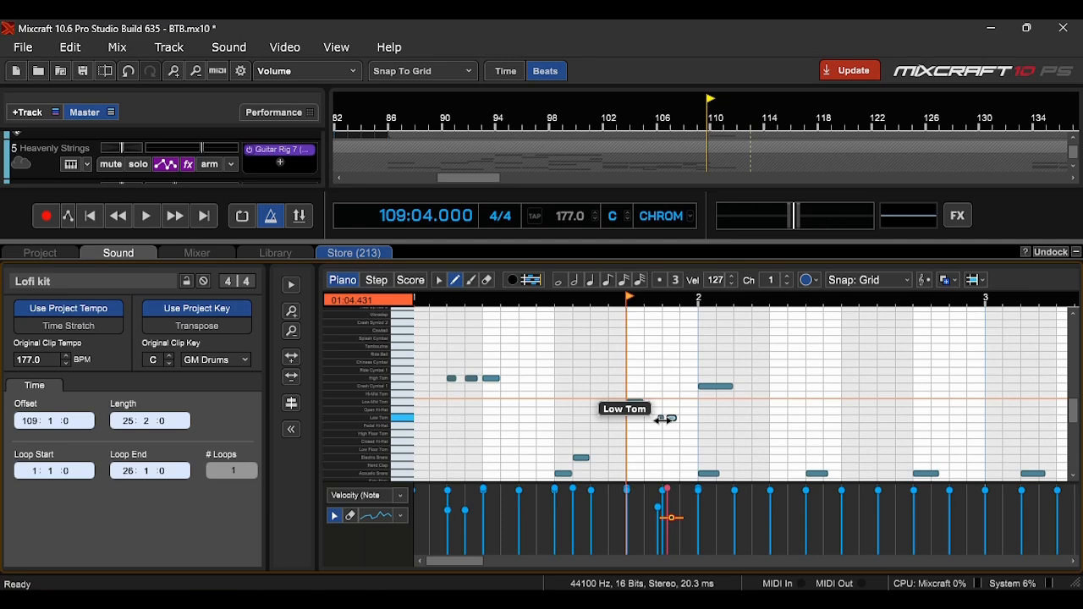
pyautogui.click(1077, 252)
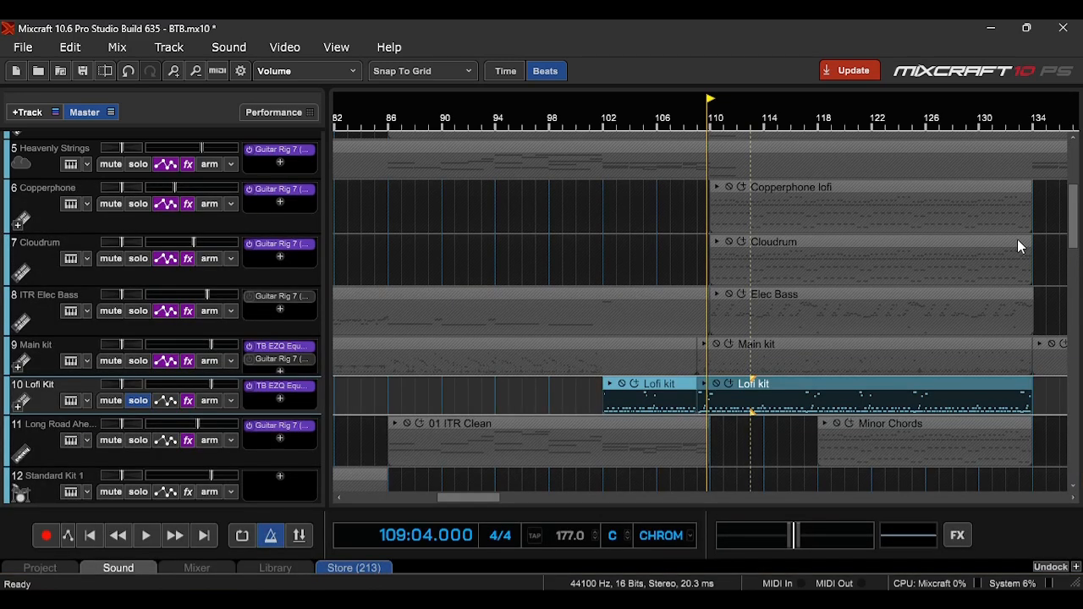
# - Solo the Main kit track instead of the Lofi Kit and play it from measure 110
pyautogui.click(696, 251)
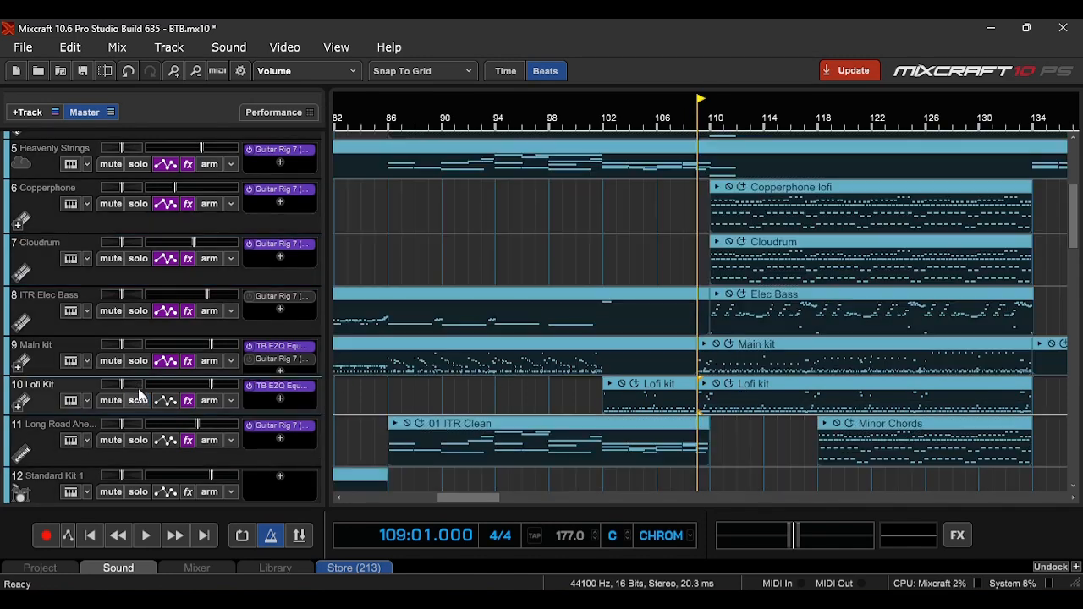
pyautogui.click(138, 366)
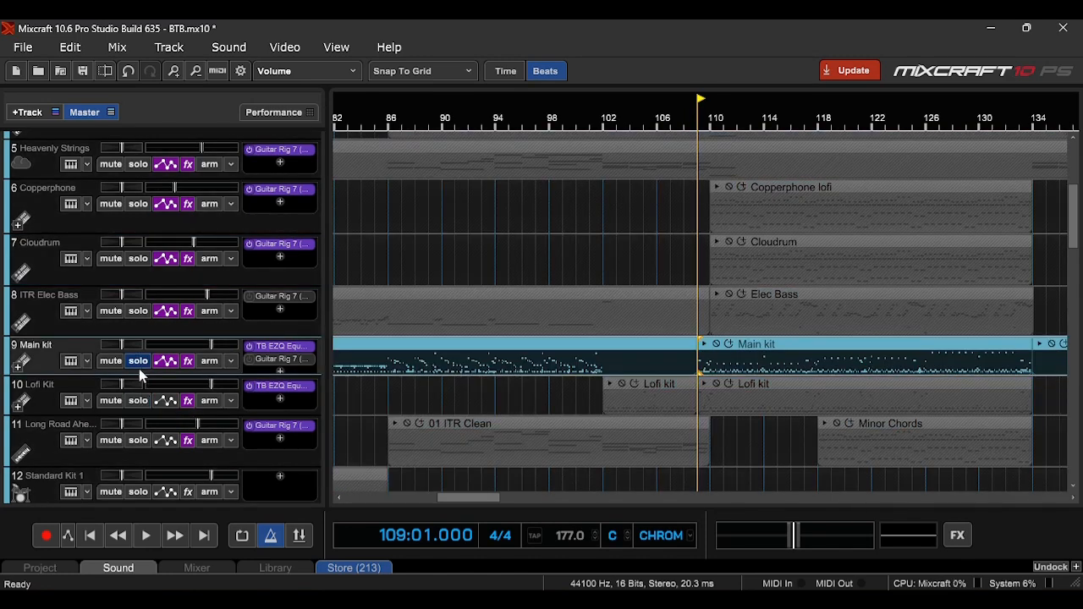
pyautogui.click(713, 126)
pyautogui.press('space')
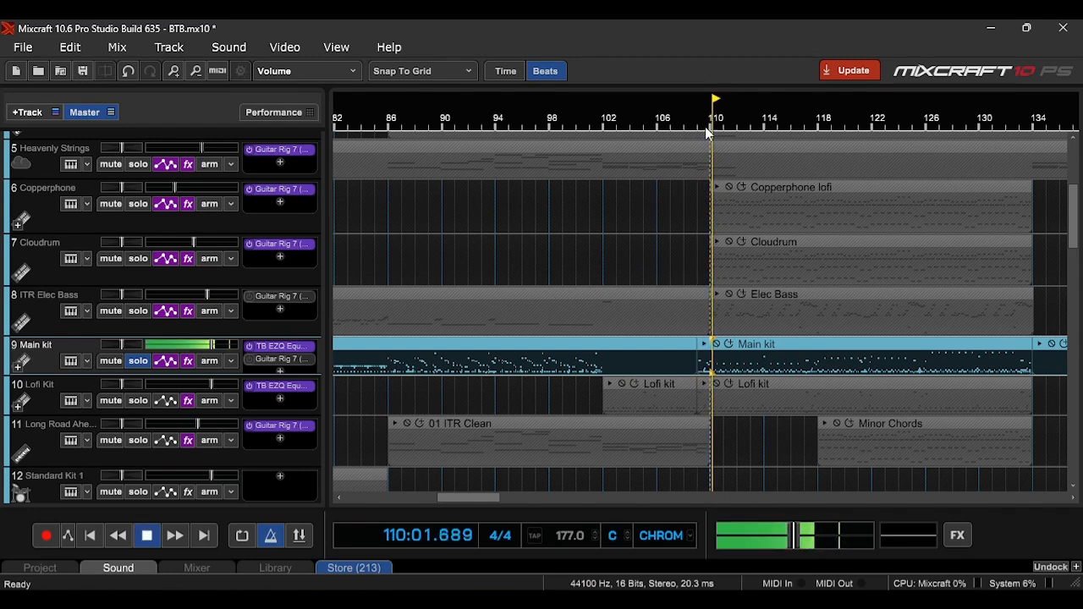
# - During playback, solo the Lofi Kit alone, add the Main kit and ITR Elec Bass to the solo, and stop just after measure 126 begins
pyautogui.click(142, 403)
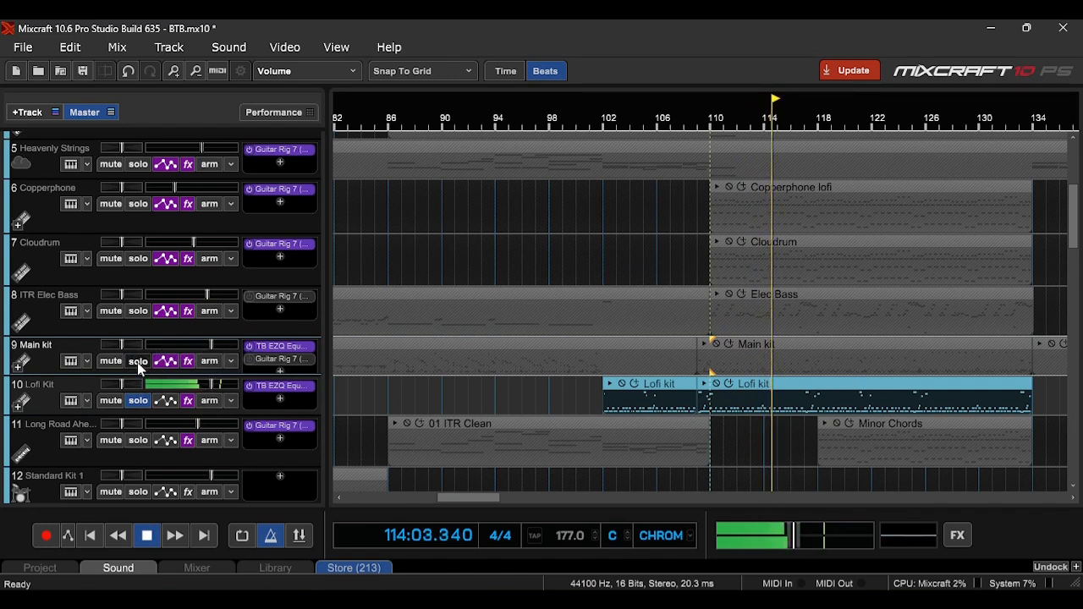
pyautogui.click(137, 363)
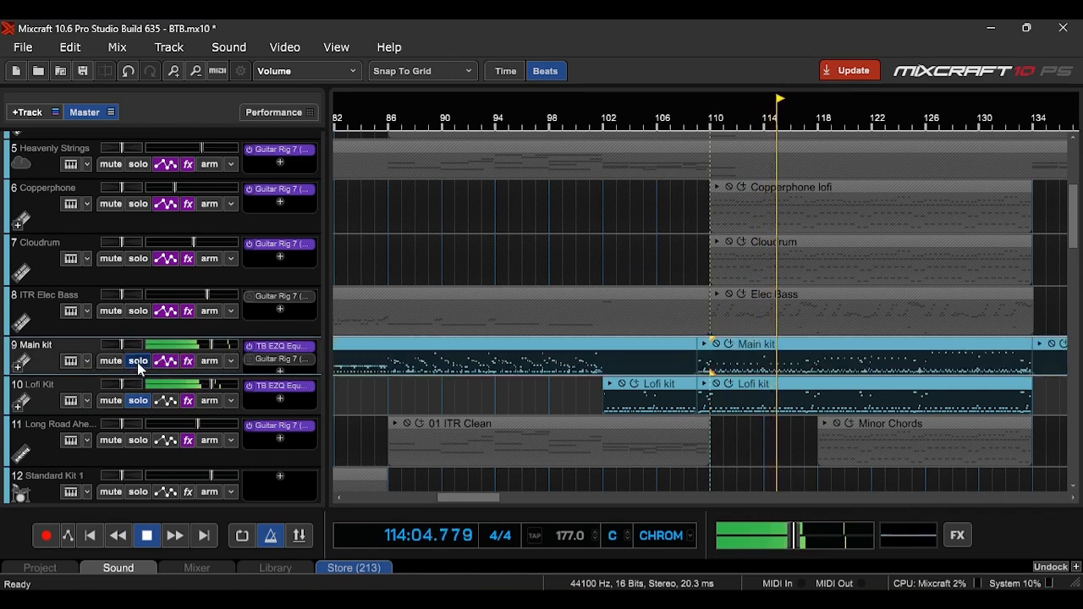
pyautogui.click(140, 312)
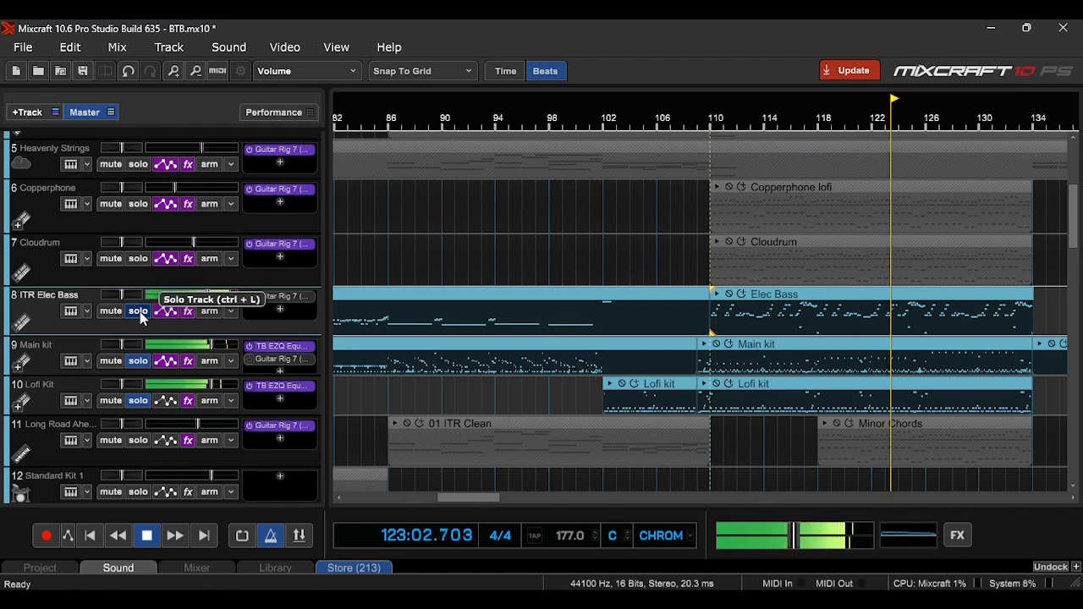
pyautogui.scroll(1, 829, 283)
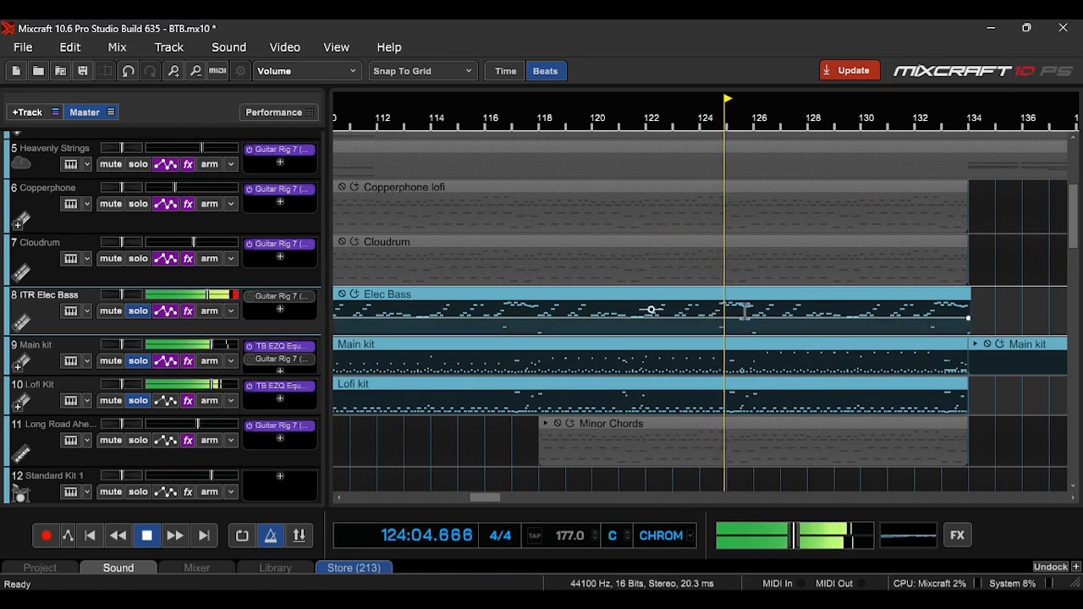
pyautogui.press('space')
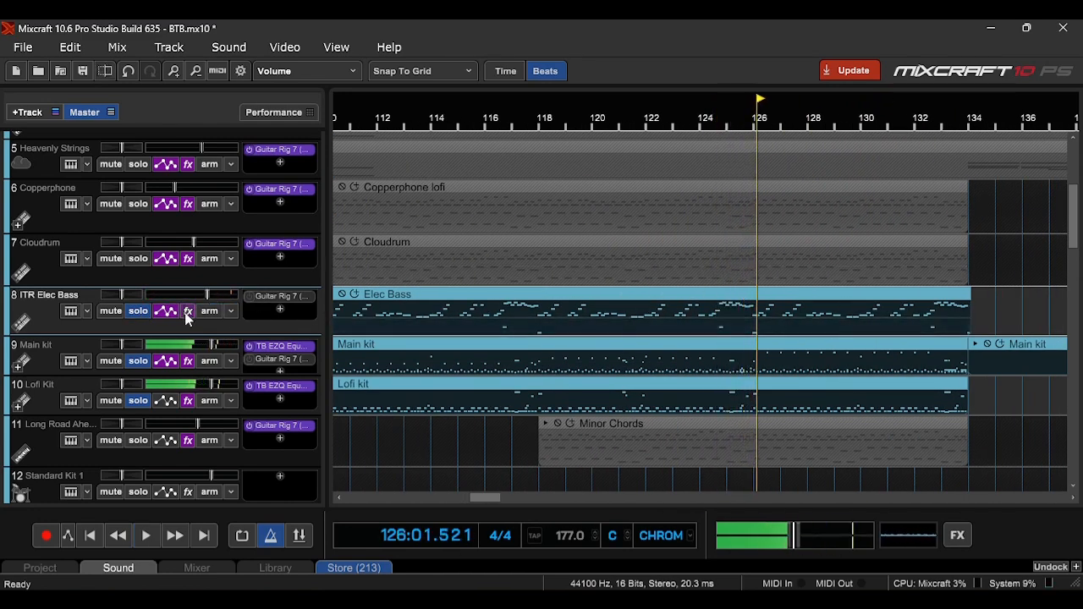
# - Clear the solo on the ITR Elec Bass, Main kit and Lofi Kit tracks and return the playhead to measure 110
pyautogui.click(138, 312)
pyautogui.click(138, 361)
pyautogui.click(140, 401)
pyautogui.scroll(-1, 612, 449)
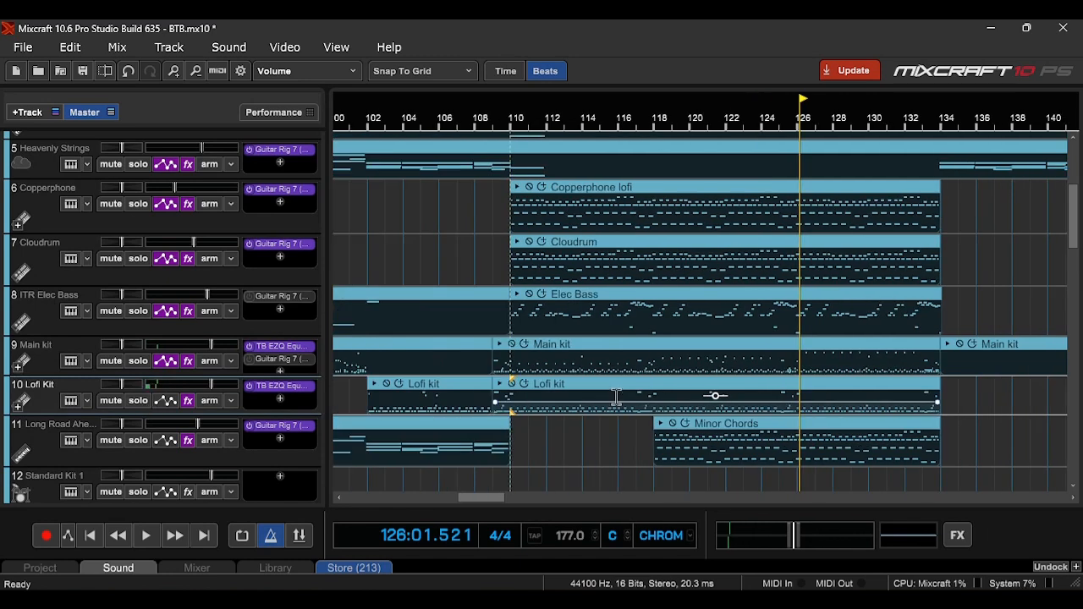
pyautogui.click(515, 440)
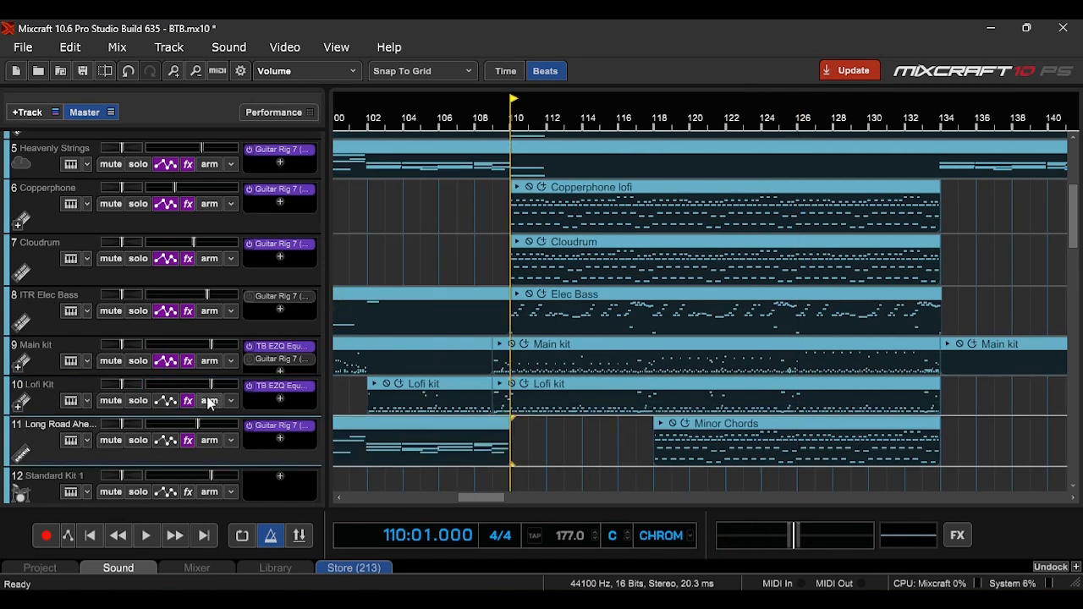
# - Place the playhead at measure 118, where the Minor Chords clip begins, and solo the Long Road Ahead track
pyautogui.scroll(1, 249, 445)
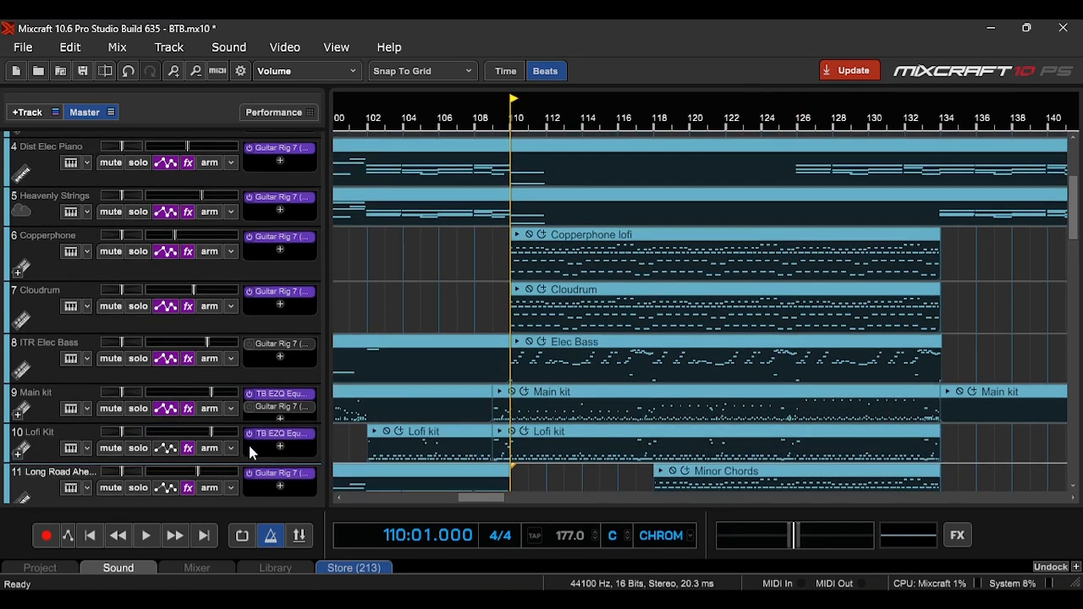
pyautogui.scroll(1, 249, 445)
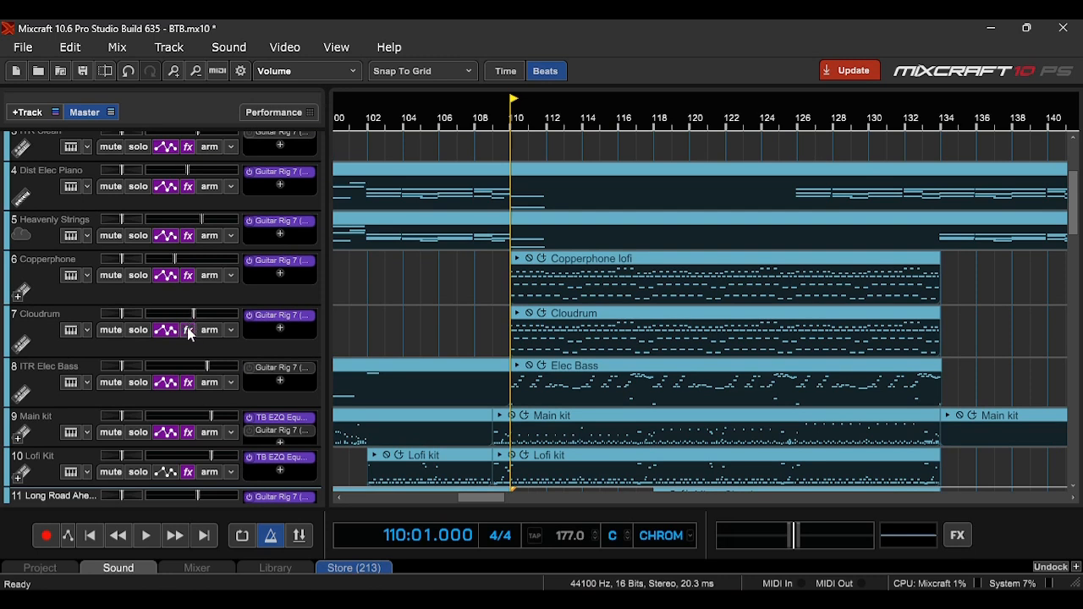
pyautogui.scroll(-1, 198, 358)
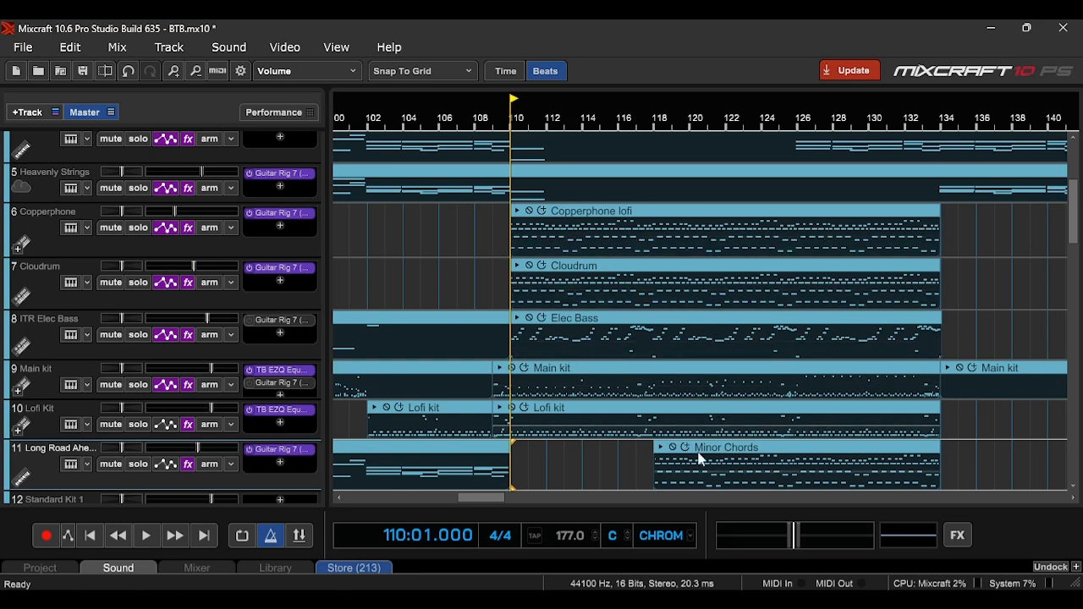
pyautogui.click(668, 133)
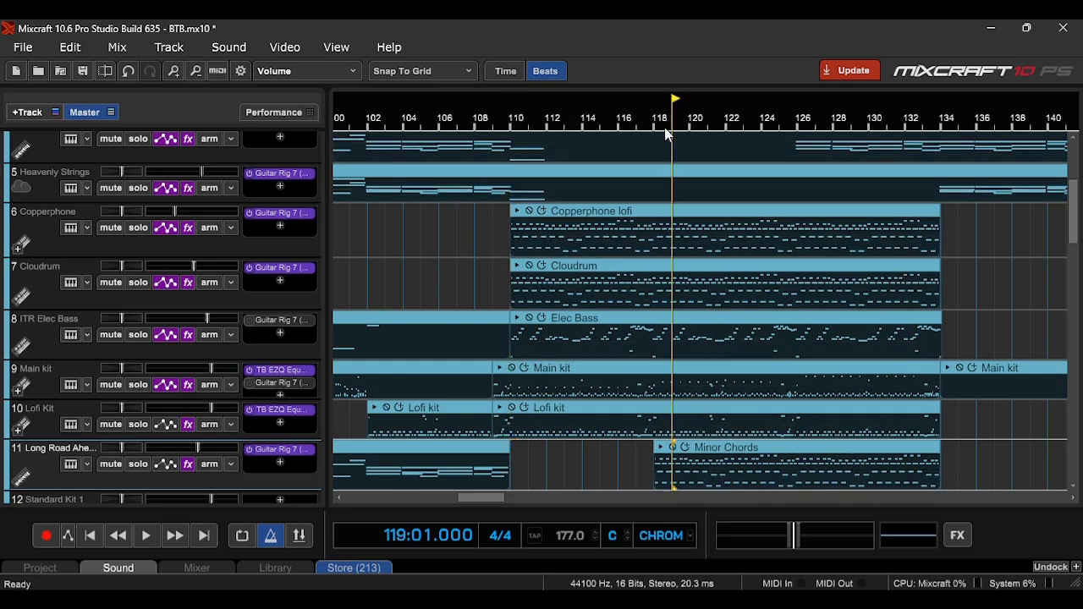
pyautogui.click(657, 131)
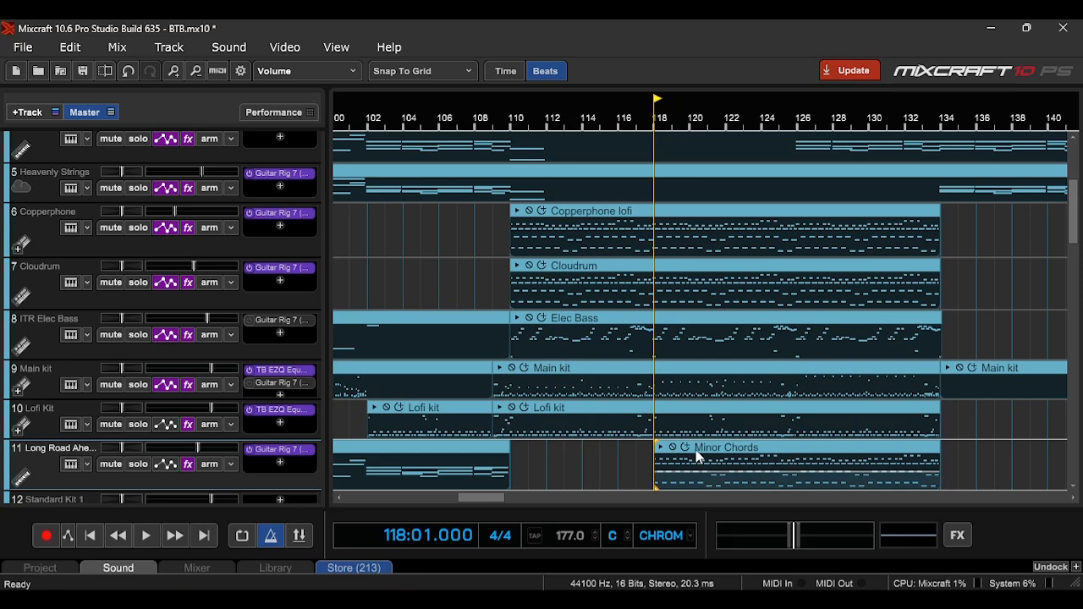
pyautogui.click(137, 465)
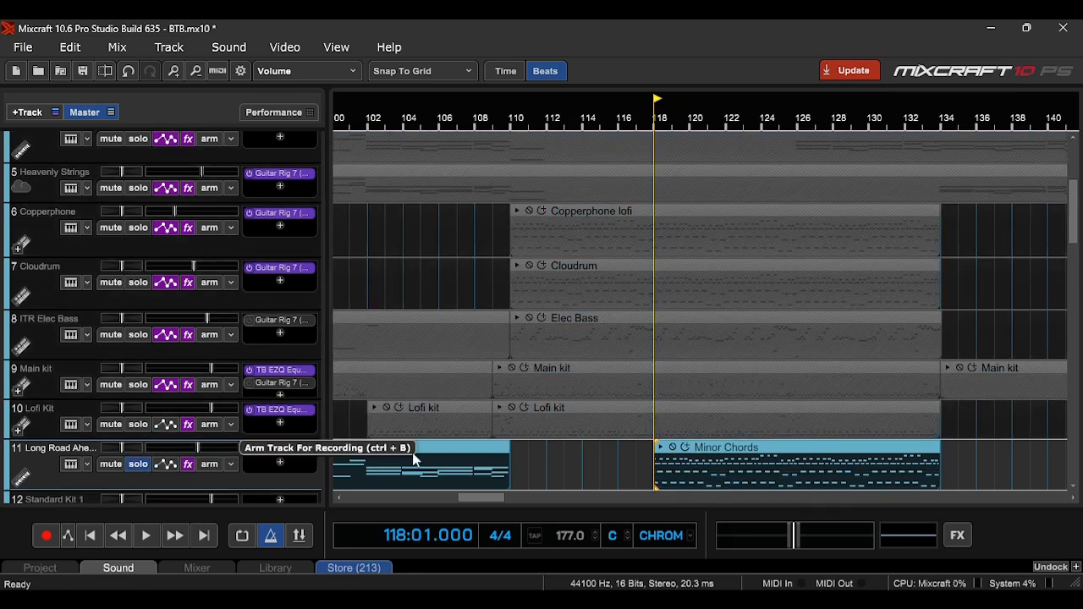
# - Open the Minor Chords clip in the piano roll, set the playhead to its start and examine the chord notes from the bass octave upward
pyautogui.doubleClick(713, 455)
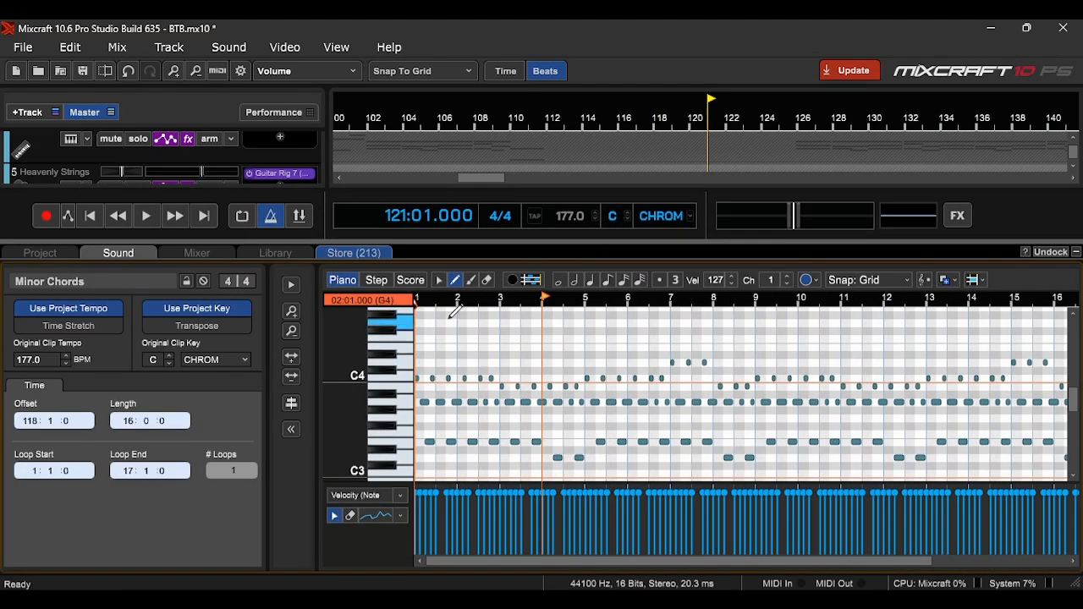
pyautogui.scroll(2, 423, 310)
pyautogui.click(419, 301)
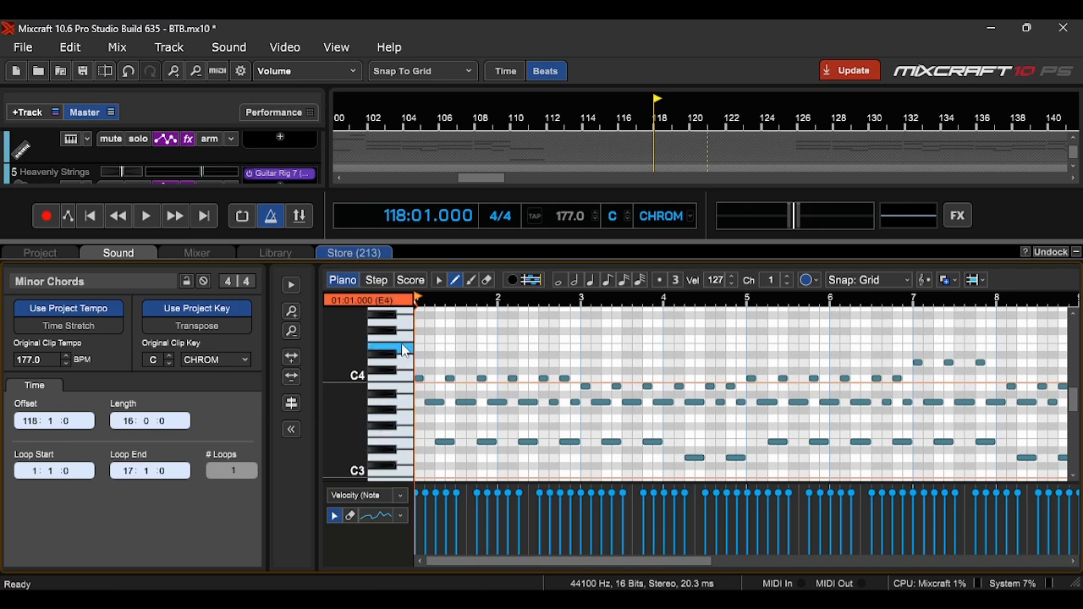
pyautogui.scroll(-2, 396, 441)
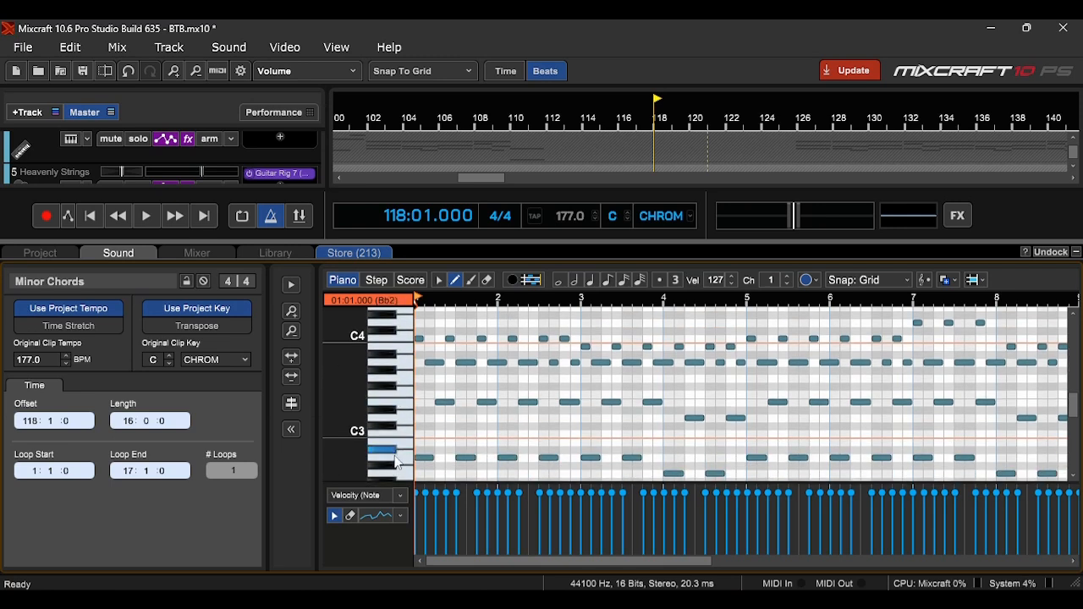
pyautogui.scroll(1, 403, 394)
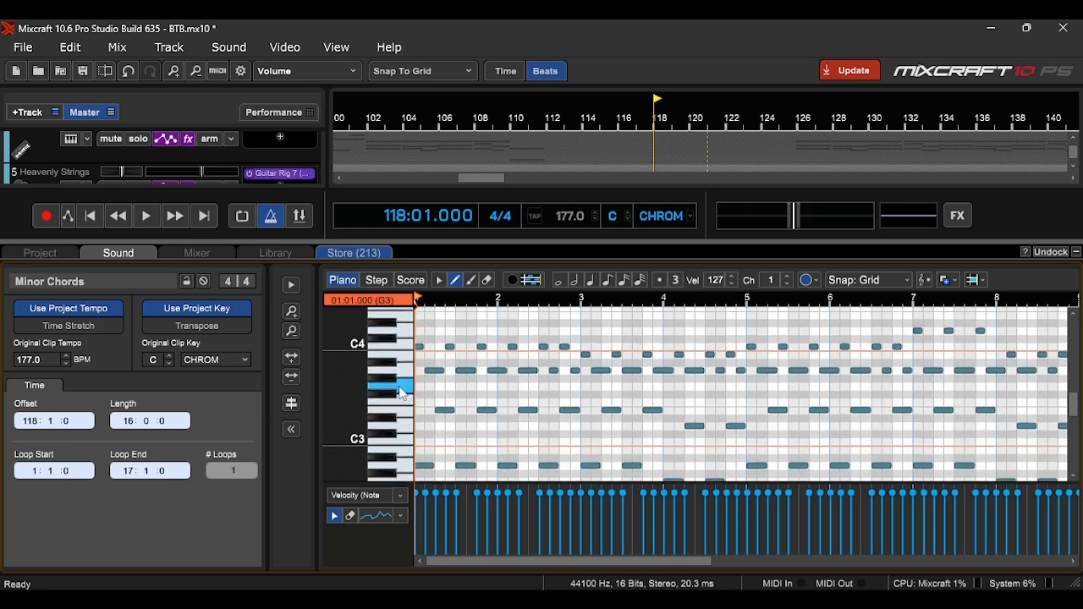
pyautogui.scroll(-1, 391, 367)
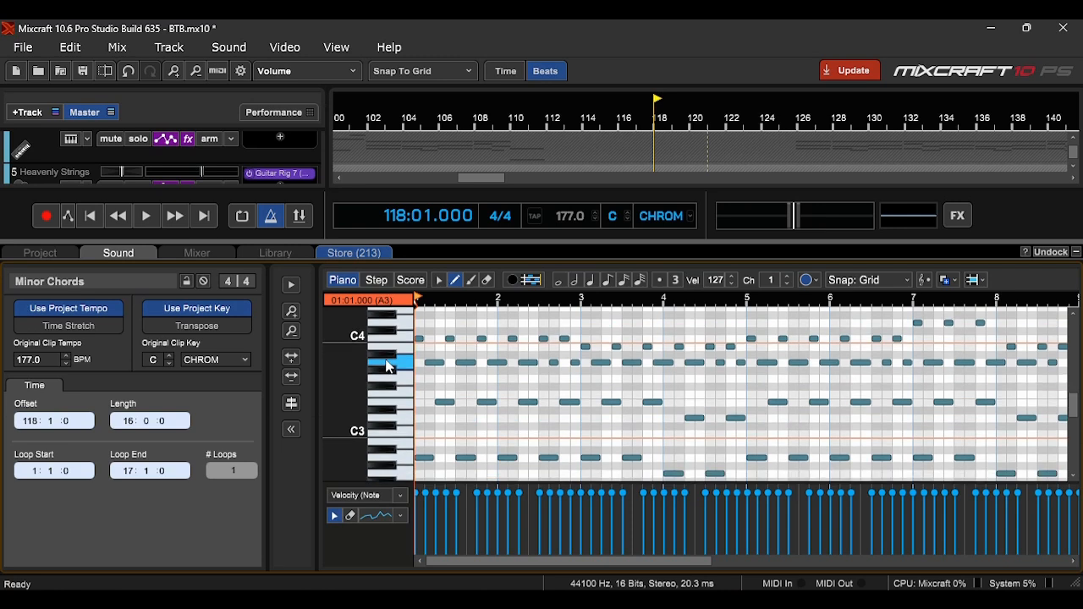
# - Play the soloed Minor Chords clip from measure 118, closing the piano roll during playback, and stop just after measure 126 begins
pyautogui.press('space')
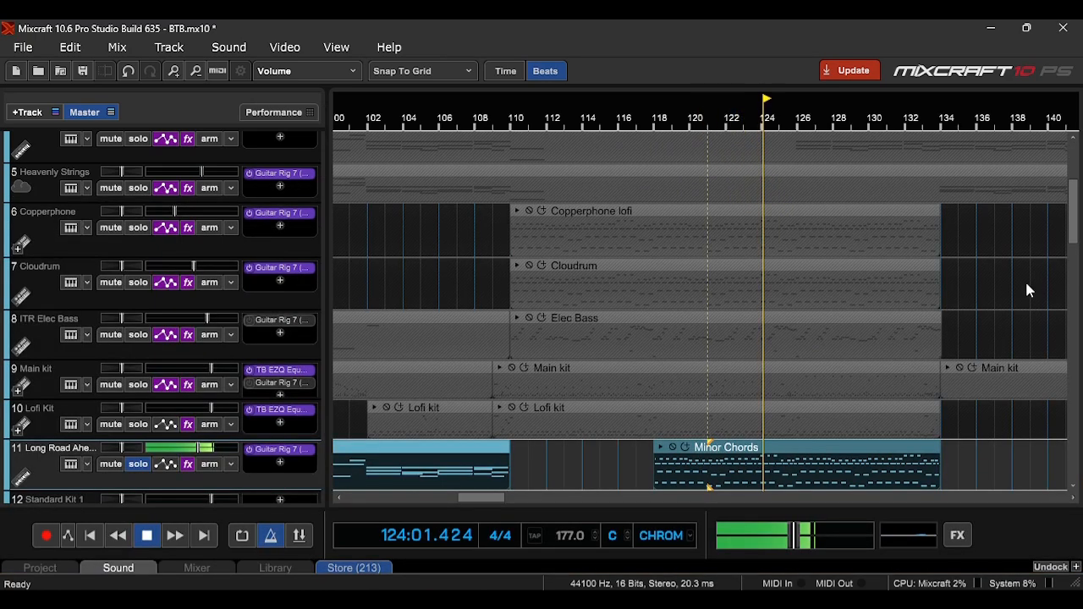
pyautogui.click(1076, 252)
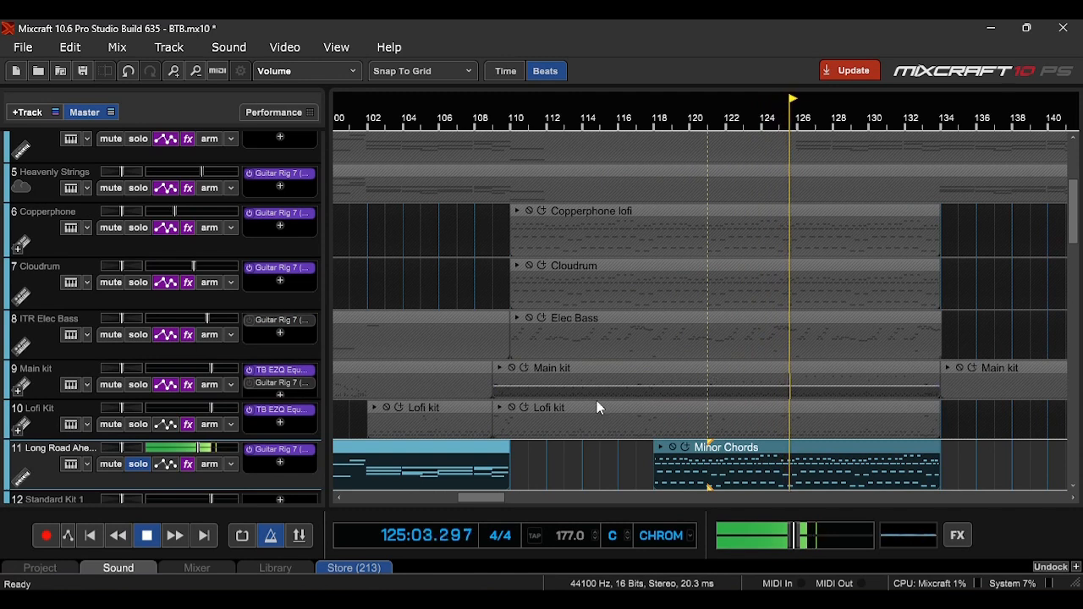
pyautogui.press('space')
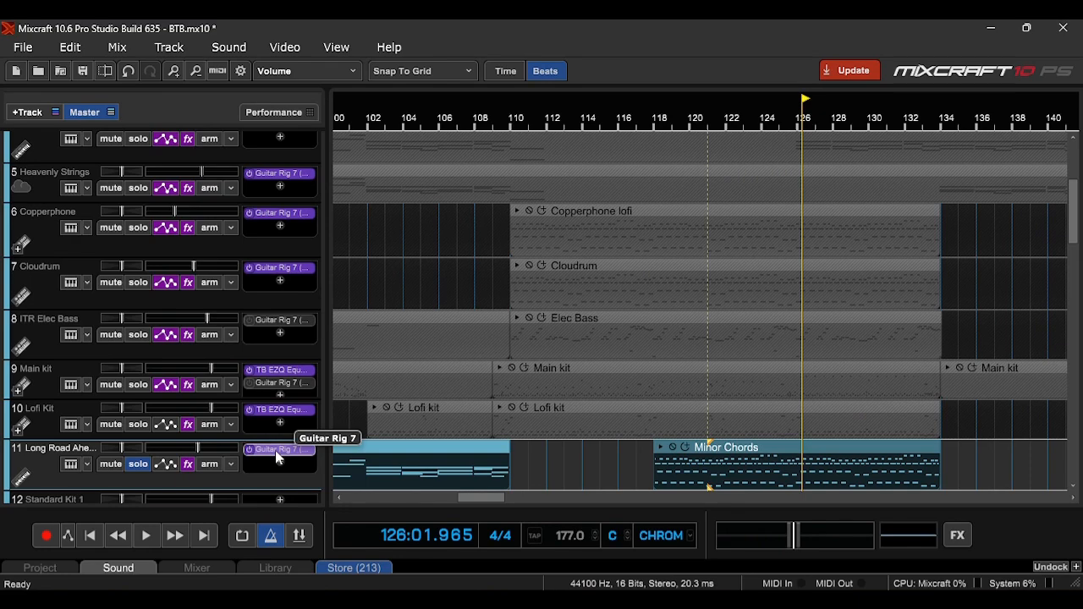
# - Examine the Crunchy Bass effects chain in the Long Road Ahead track's Guitar Rig 7 plugin and close its window
pyautogui.click(277, 453)
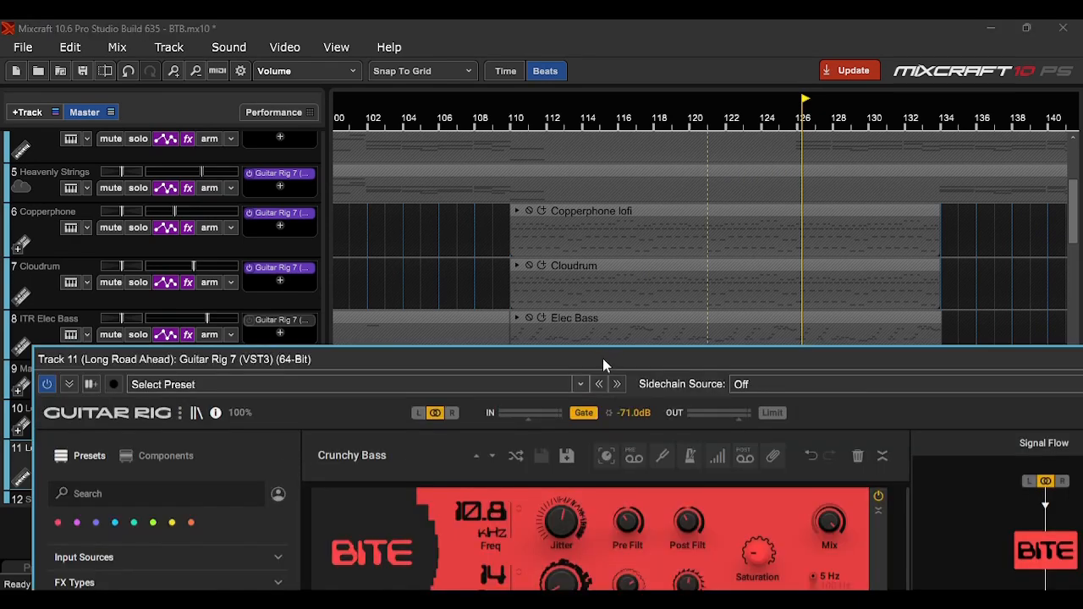
pyautogui.moveTo(605, 360); pyautogui.dragTo(603, 25)
pyautogui.scroll(-3, 603, 411)
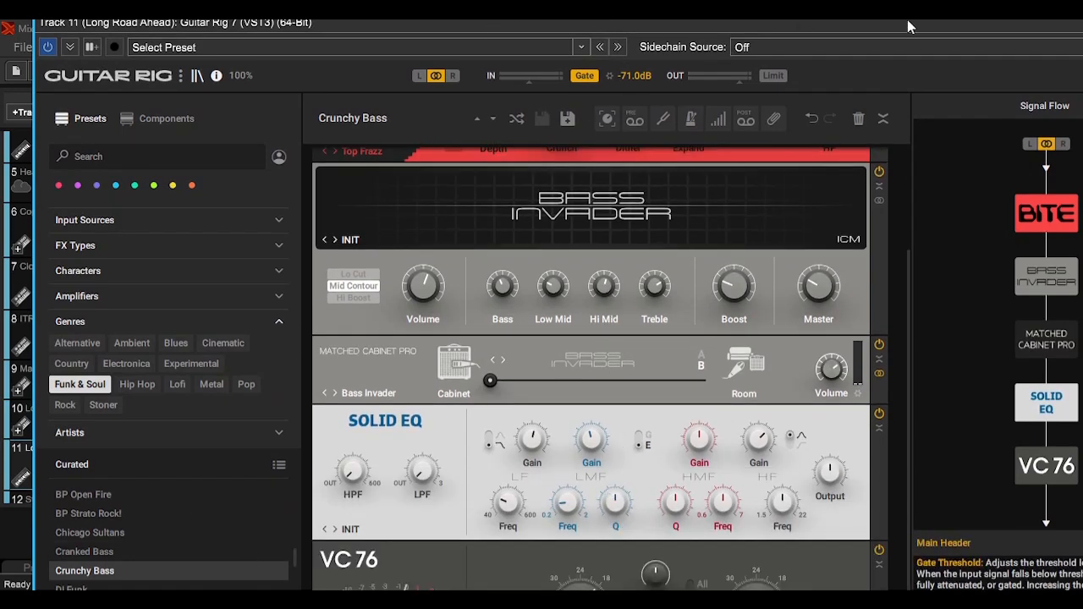
pyautogui.moveTo(882, 21); pyautogui.dragTo(774, 111)
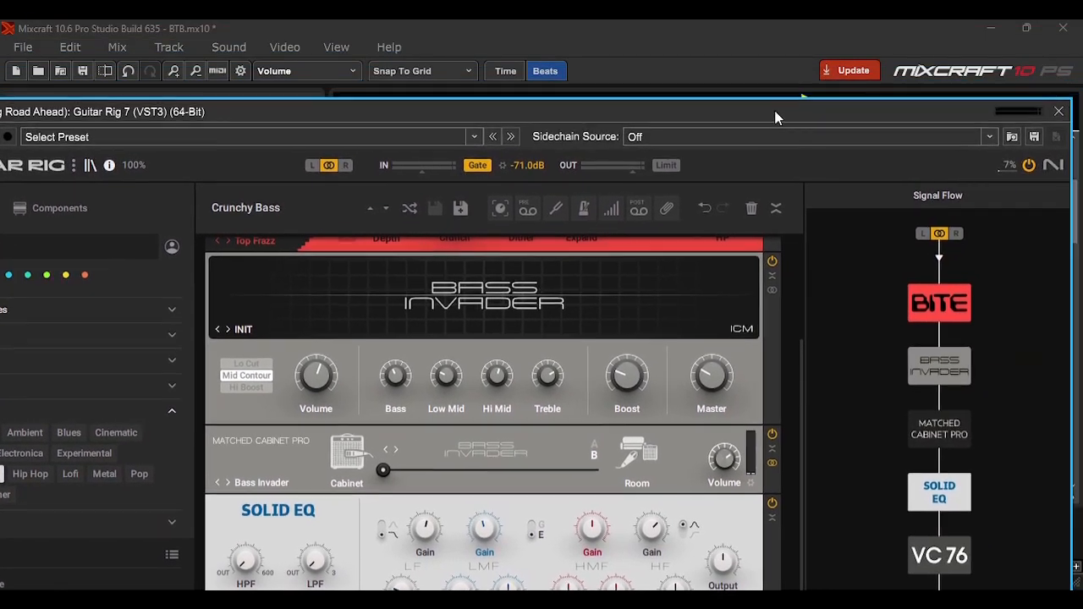
pyautogui.click(1061, 113)
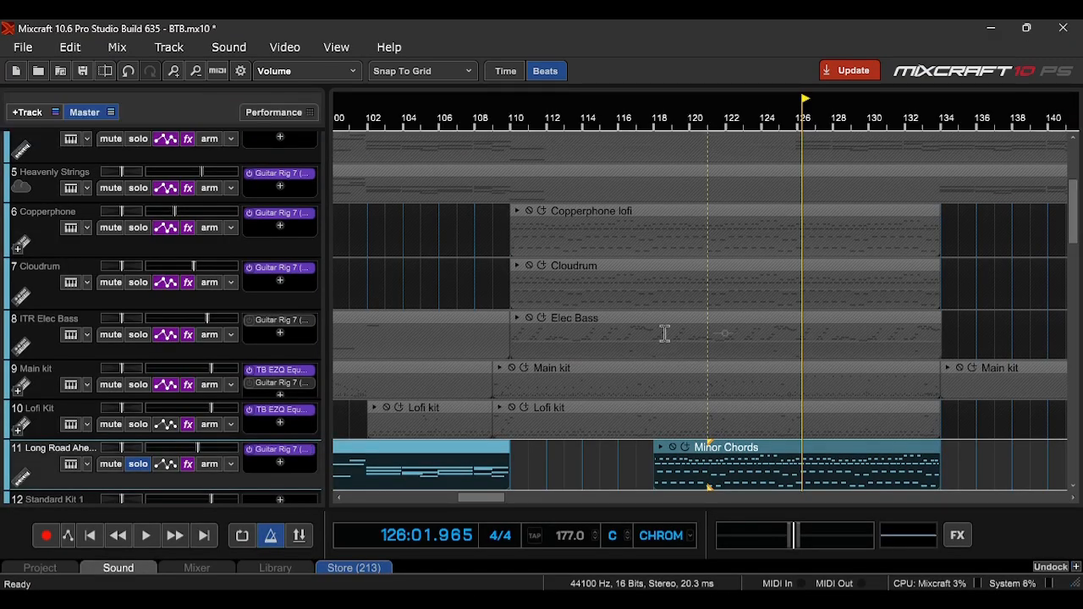
# - Bypass Guitar Rig 7 on the Long Road Ahead track and play the soloed Minor Chords from measure 118 to about measure 122
pyautogui.click(661, 130)
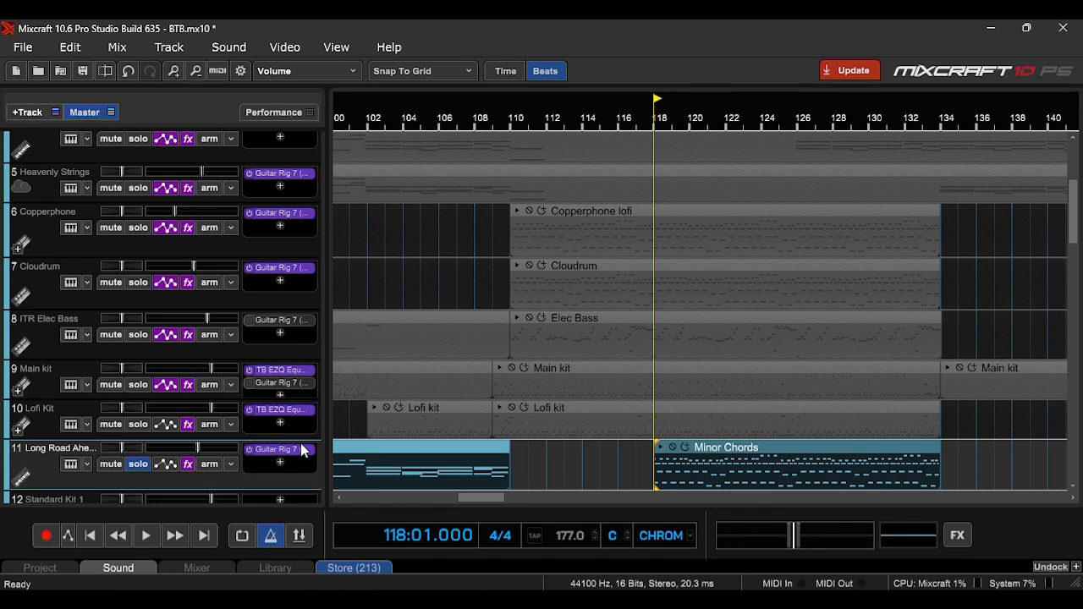
pyautogui.click(251, 449)
pyautogui.press('space')
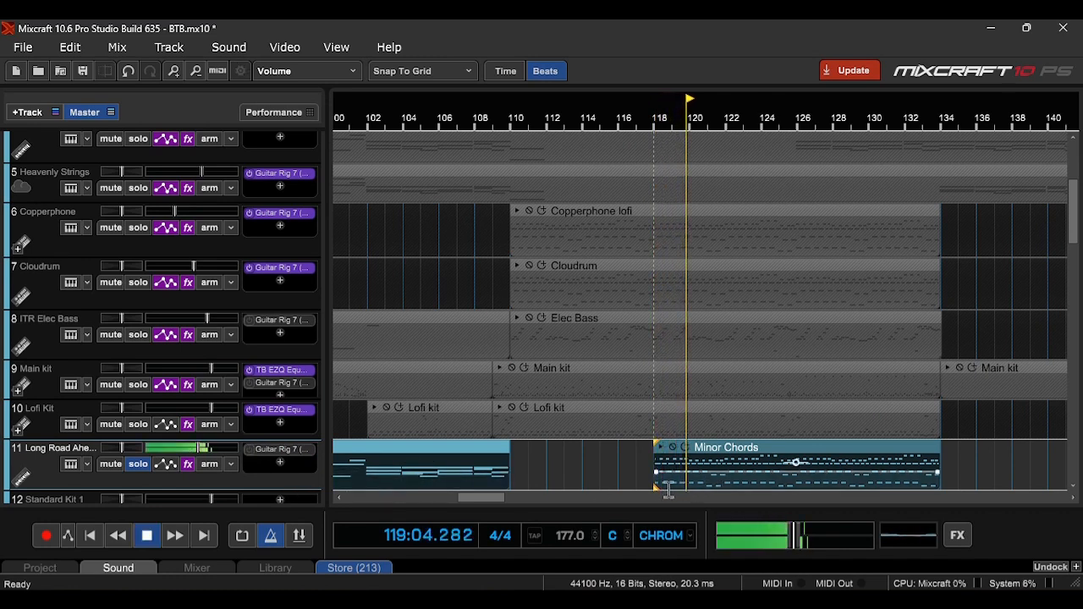
pyautogui.press('space')
# - Reactivate Guitar Rig 7 on the Long Road Ahead track and replay the Minor Chords from measure 118 to measure 122
pyautogui.click(247, 450)
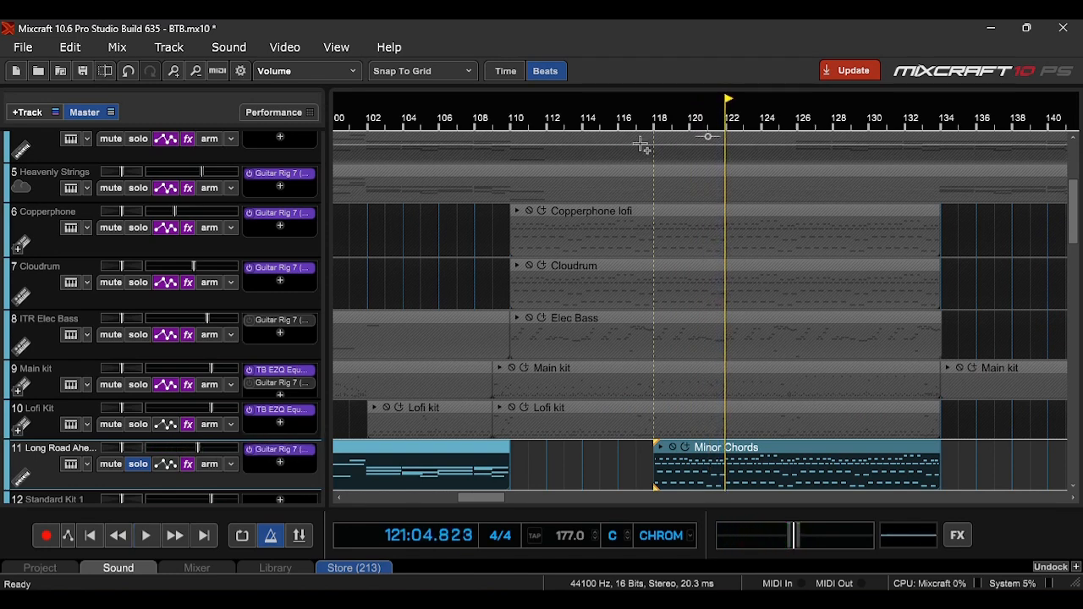
pyautogui.click(660, 127)
pyautogui.press('space')
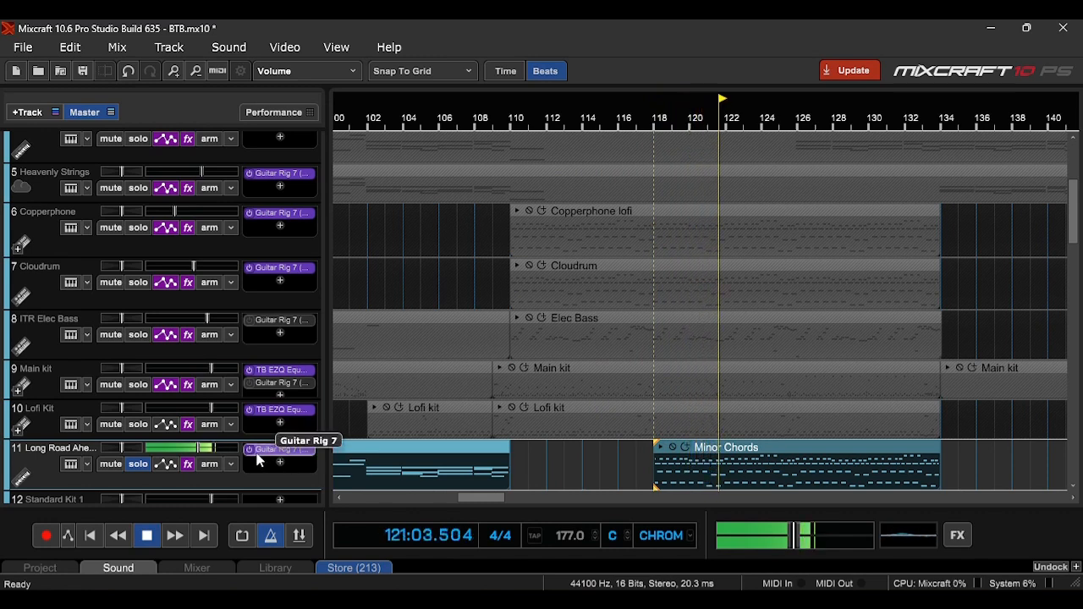
pyautogui.press('space')
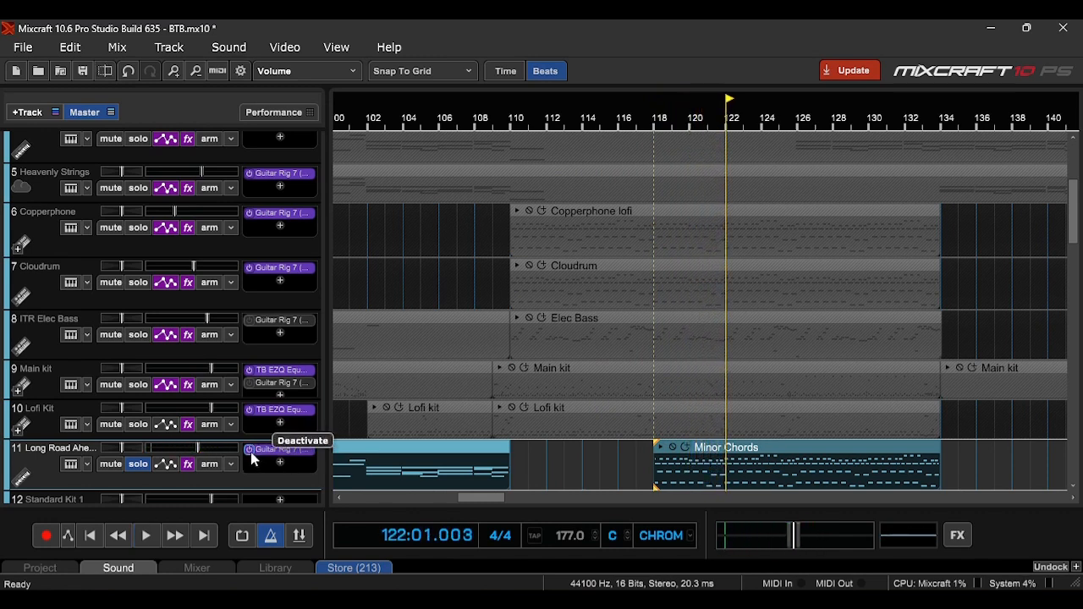
# - Deactivate Guitar Rig 7 on the Long Road Ahead track and turn off its solo
pyautogui.click(250, 449)
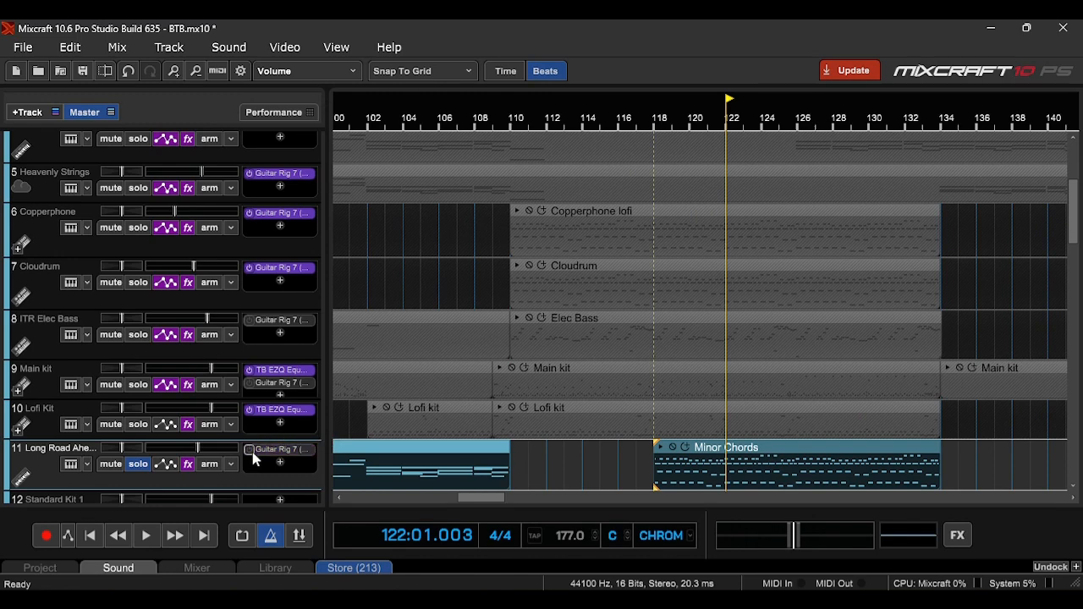
pyautogui.click(140, 467)
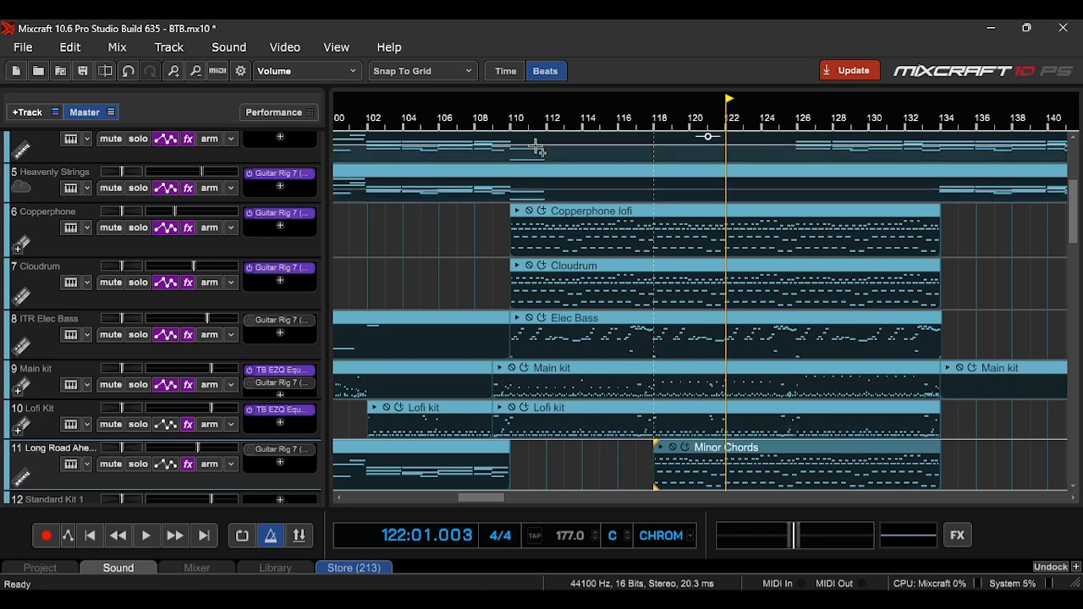
# - Solo the Copperphone track and play its lofi clip from measure 110, stopping just after measure 114 begins
pyautogui.click(512, 123)
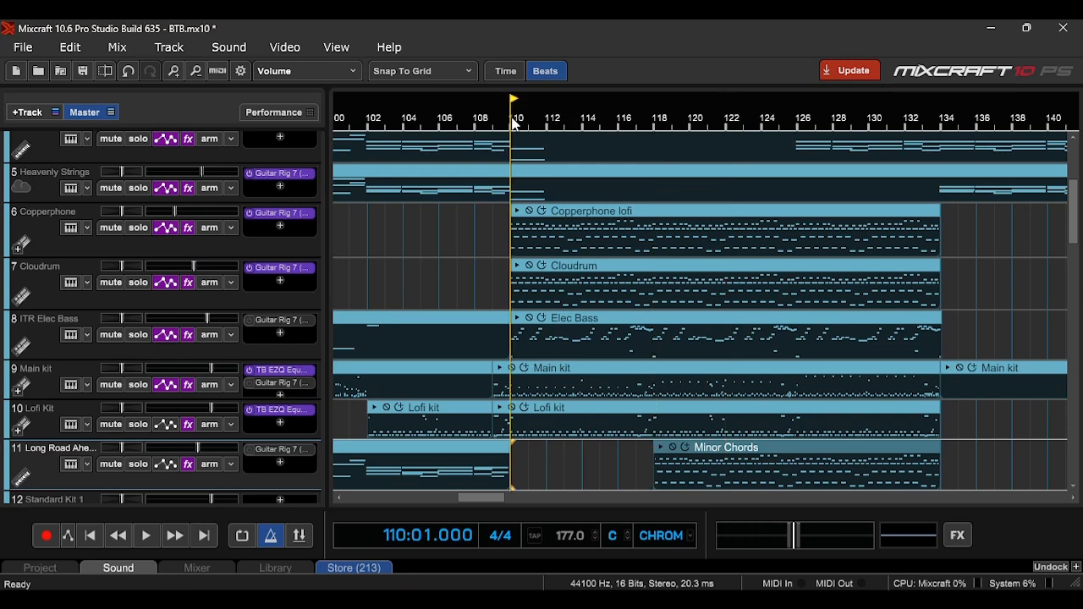
pyautogui.click(140, 230)
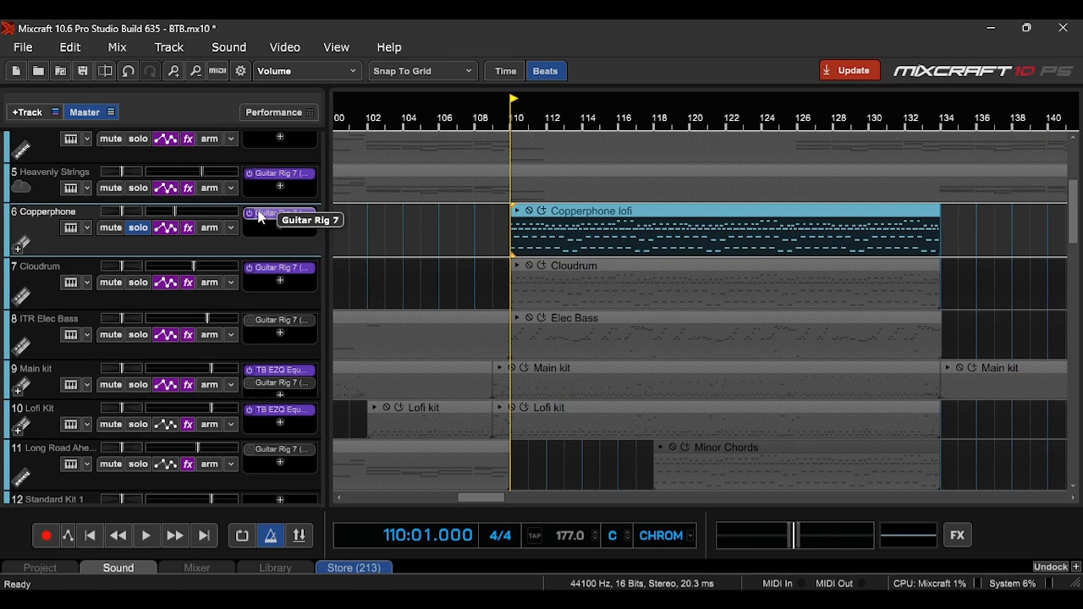
pyautogui.press('space')
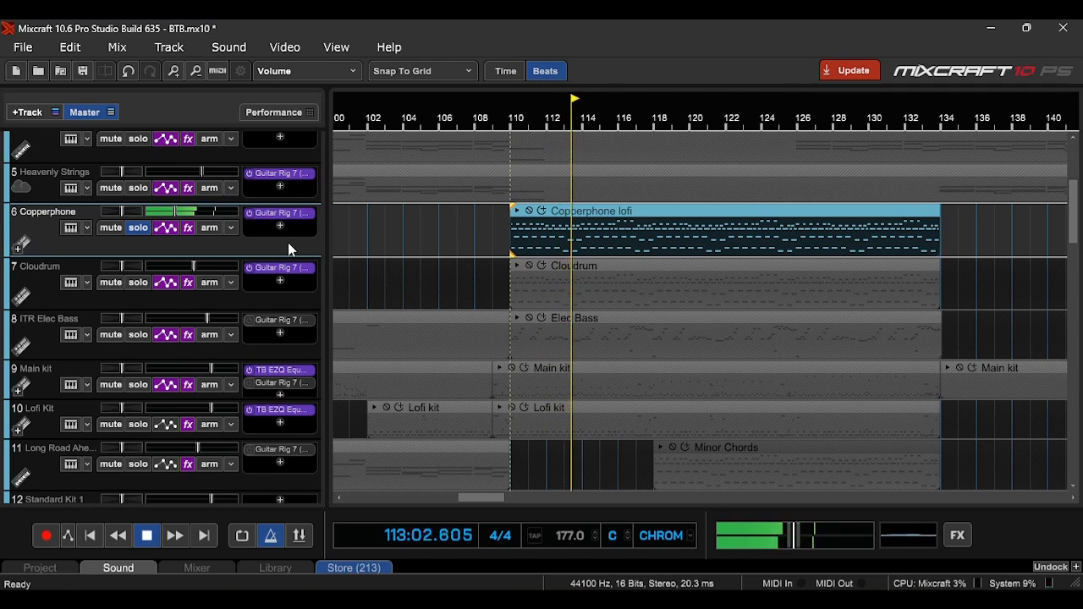
pyautogui.press('space')
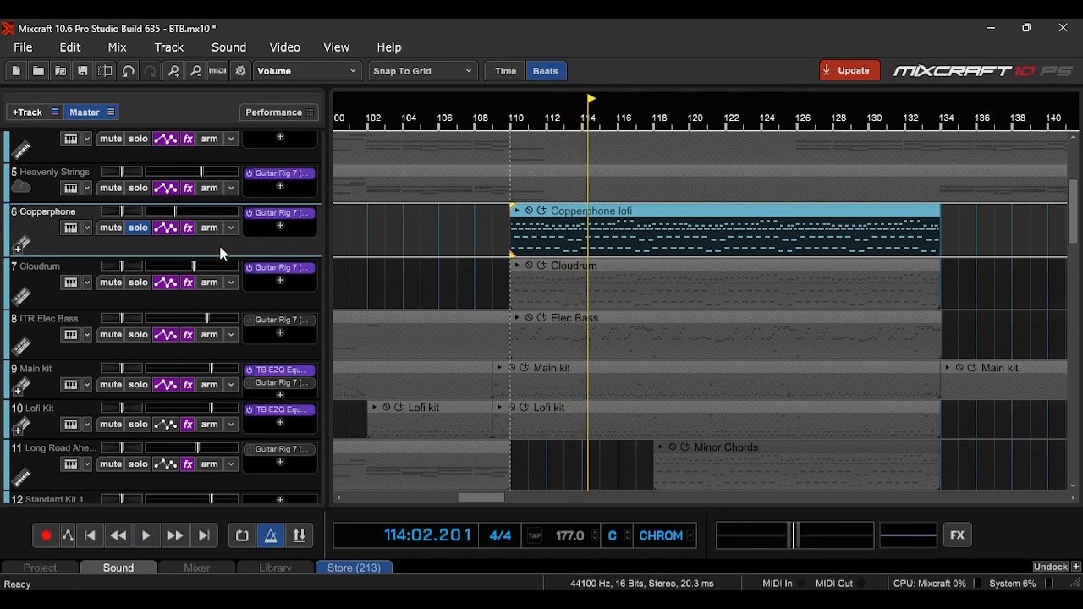
# - Switch the solo from Copperphone to Cloudrum, return the playhead to measure 110 and enlarge the Cloudrum track's height
pyautogui.click(138, 228)
pyautogui.click(138, 283)
pyautogui.click(516, 131)
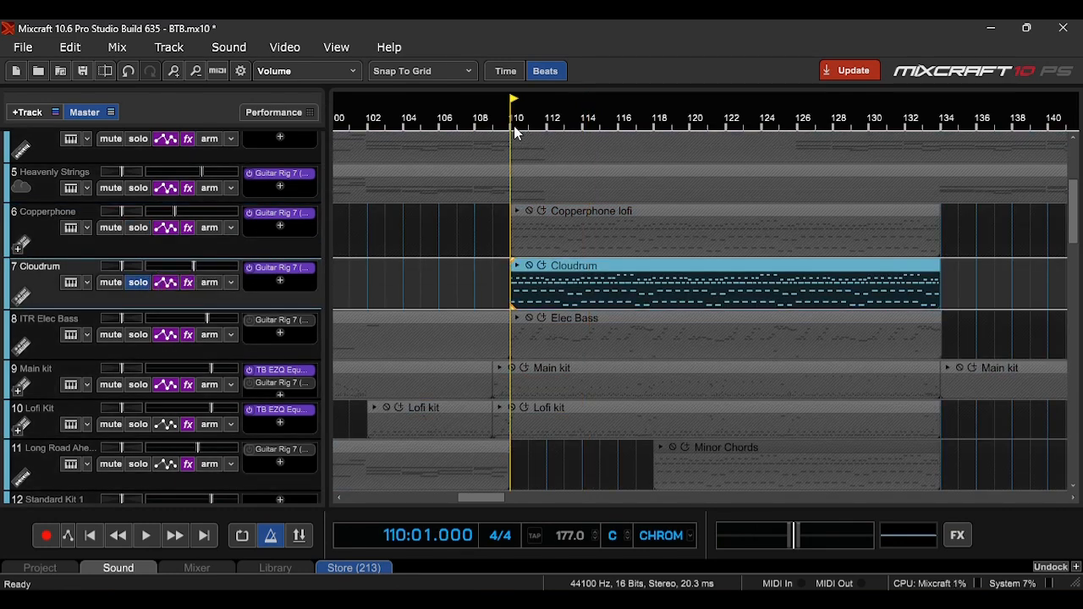
pyautogui.moveTo(154, 309); pyautogui.dragTo(159, 360)
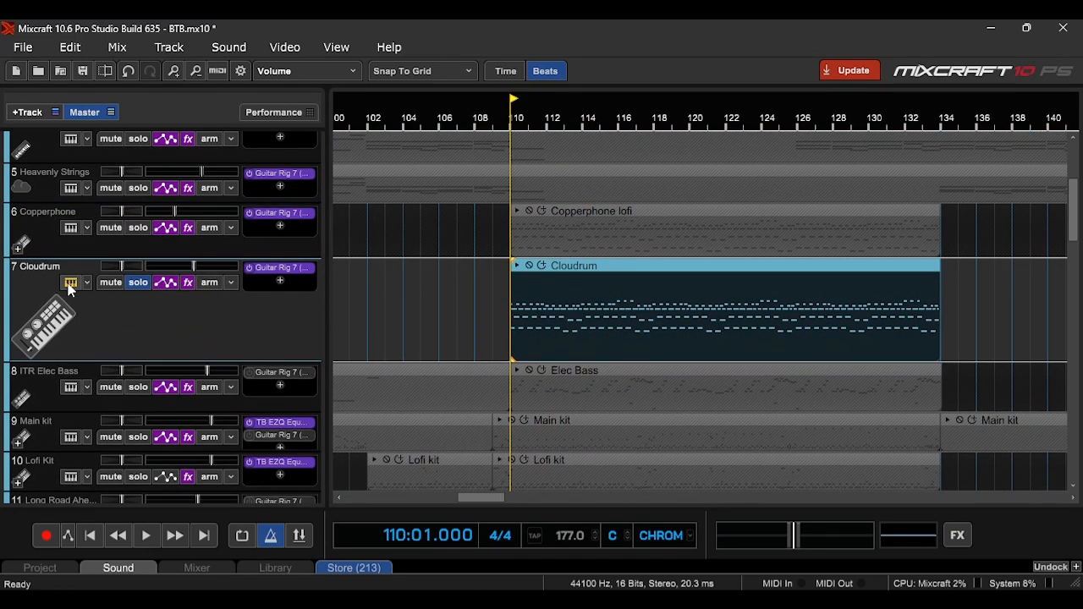
# - Examine the Ample Percussion Cloudrum interface used on the Cloudrum track and close its windows
pyautogui.click(71, 282)
pyautogui.click(479, 404)
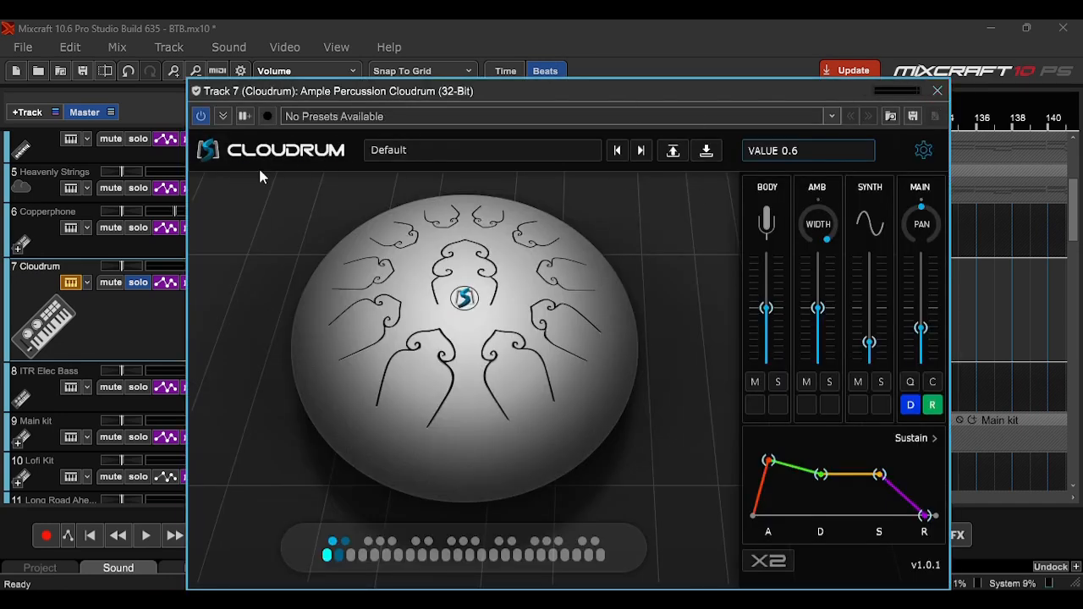
pyautogui.click(936, 91)
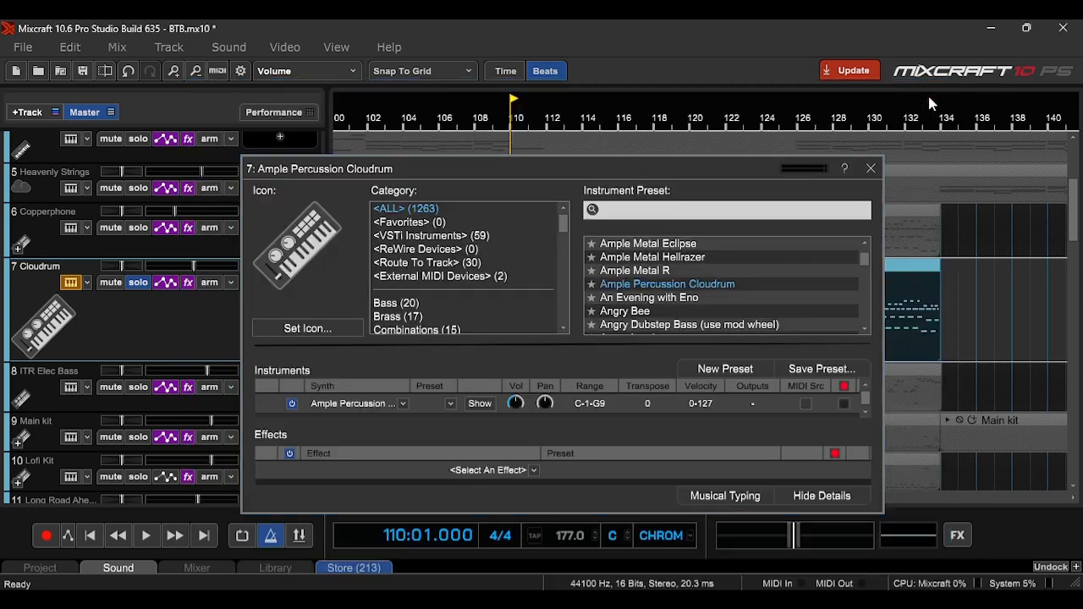
pyautogui.click(870, 168)
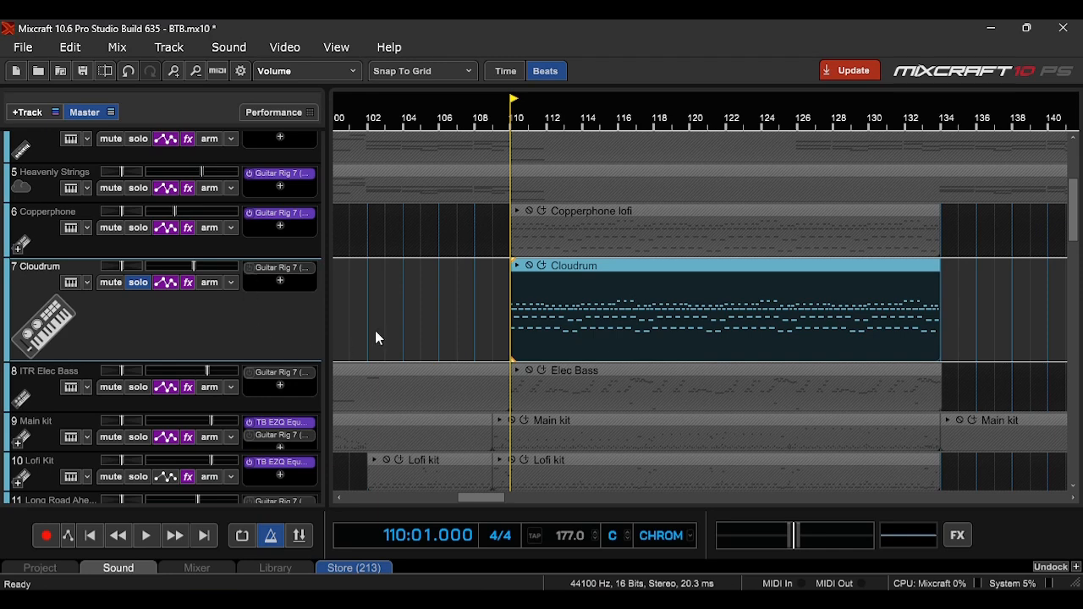
# - Play the soloed Cloudrum clip from measure 110 with Guitar Rig 7 bypassed, viewing the instrument interface during playback, and stop before measure 118
pyautogui.press('space')
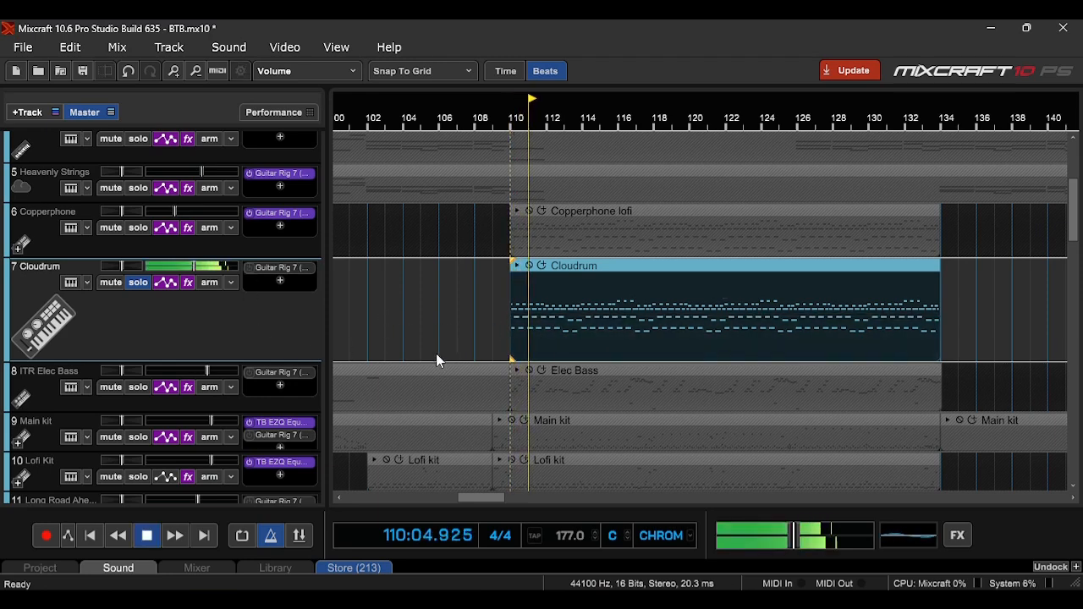
pyautogui.click(66, 309)
pyautogui.click(495, 400)
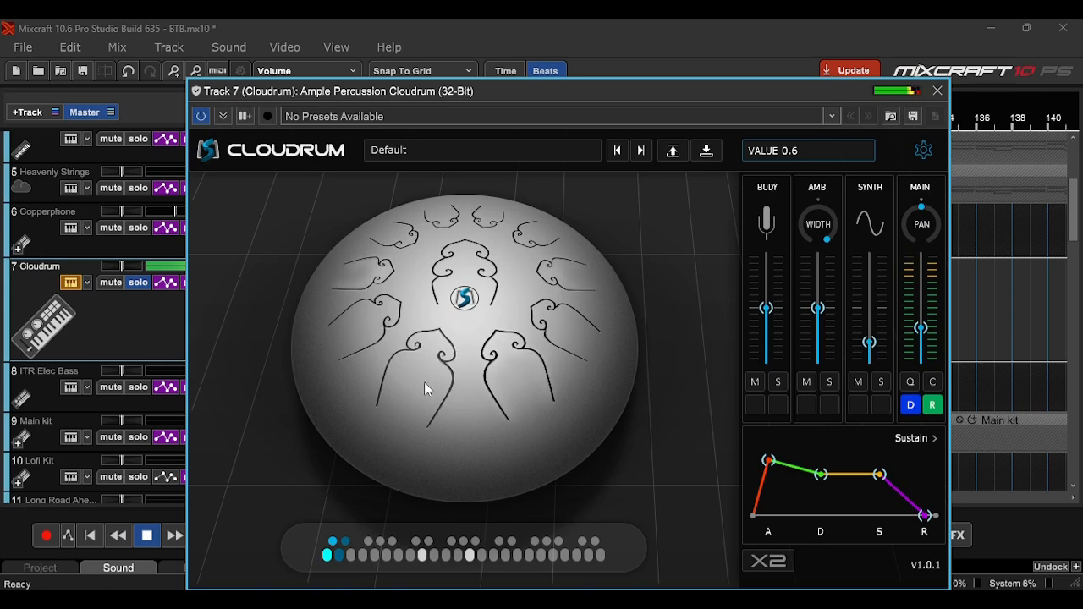
pyautogui.click(938, 91)
pyautogui.click(872, 169)
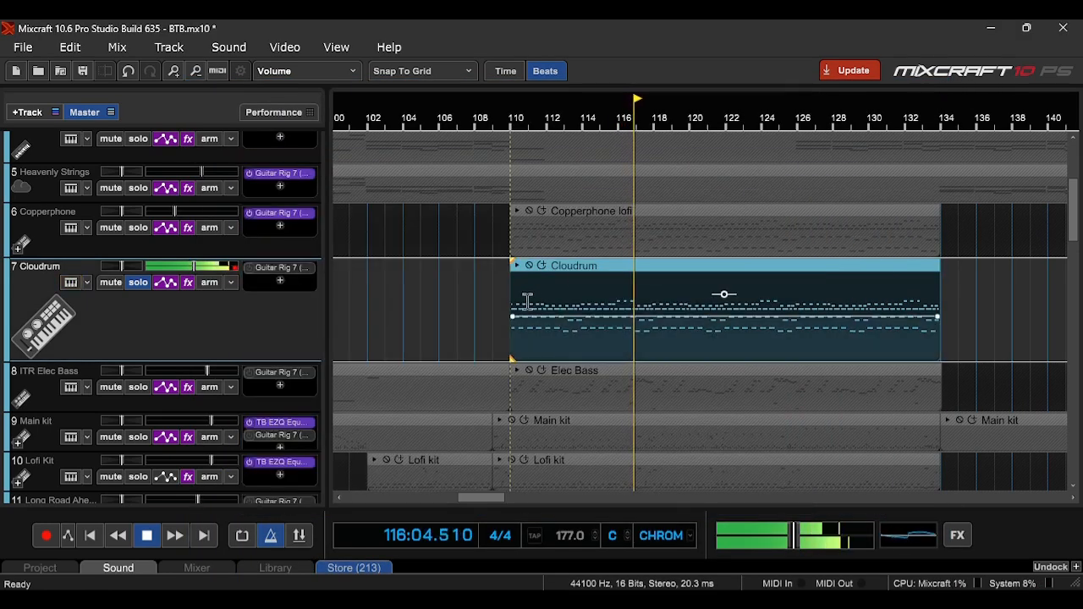
pyautogui.press('space')
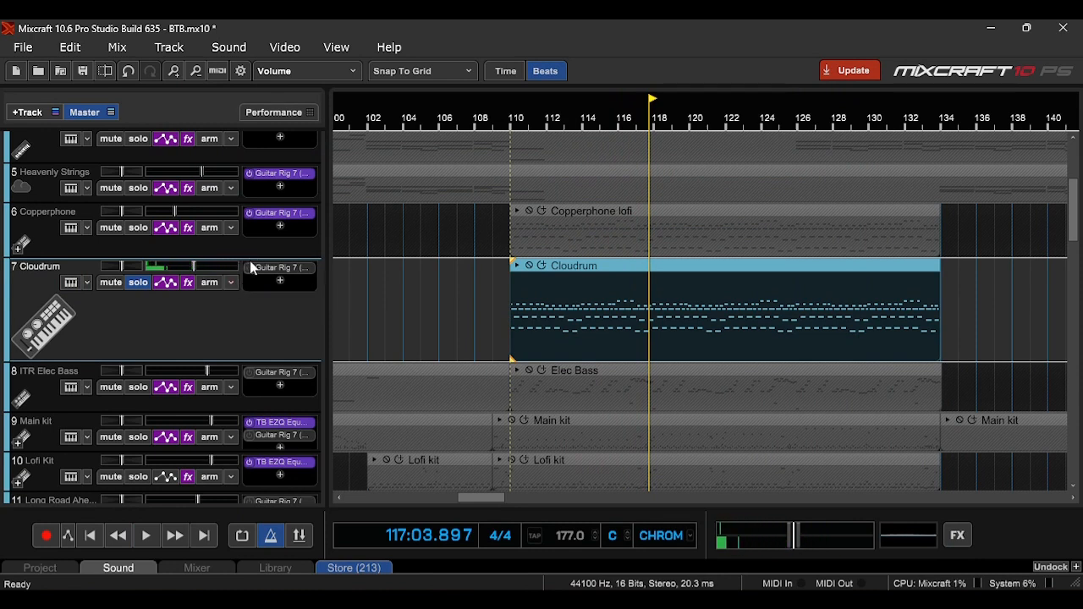
# - Reactivate Guitar Rig 7 on the Cloudrum track and replay the clip from measure 110
pyautogui.click(250, 268)
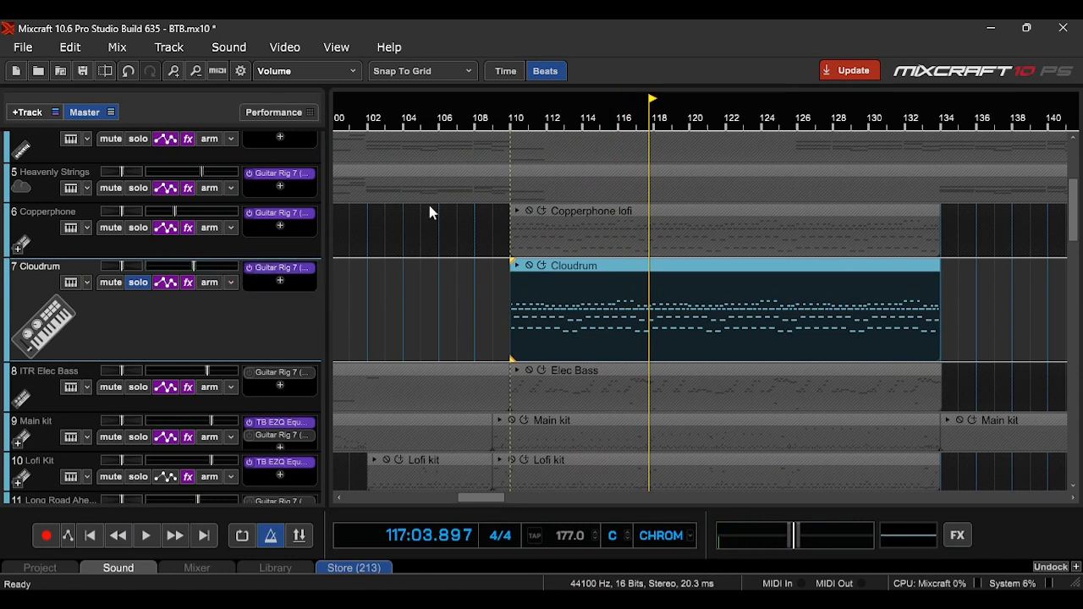
pyautogui.click(514, 127)
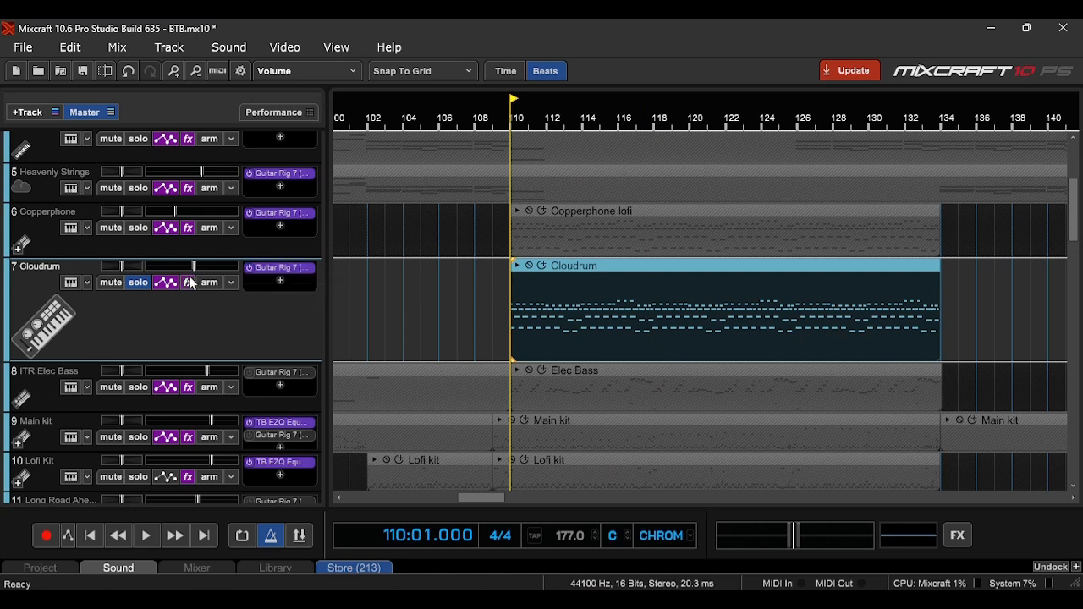
pyautogui.press('space')
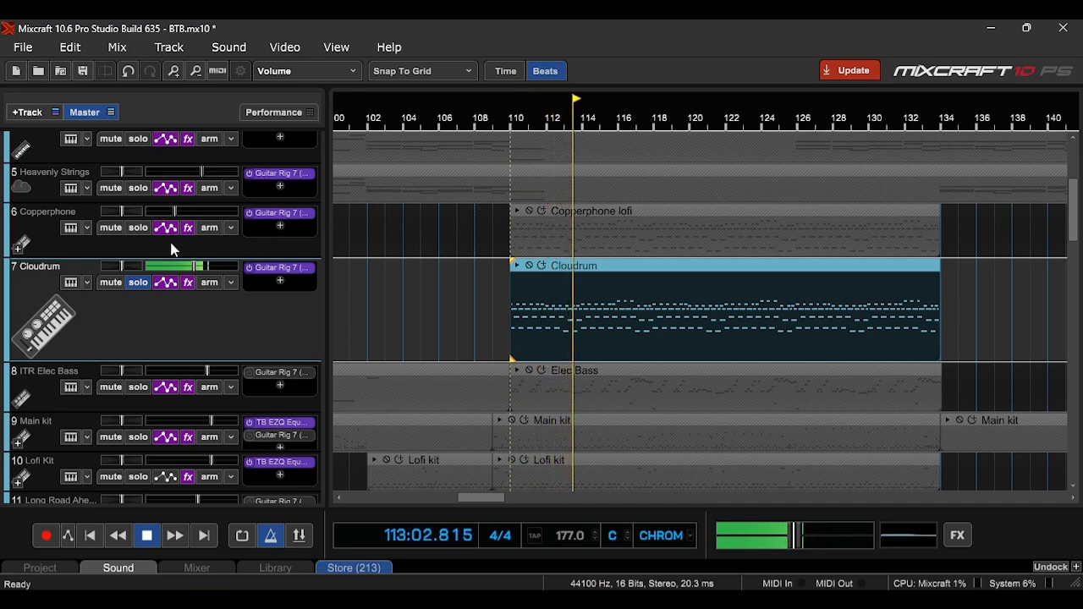
# - During playback, add the Copperphone, ITR Elec Bass, Main kit and Lofi Kit tracks to the solo one after another
pyautogui.click(138, 228)
pyautogui.scroll(-1, 139, 356)
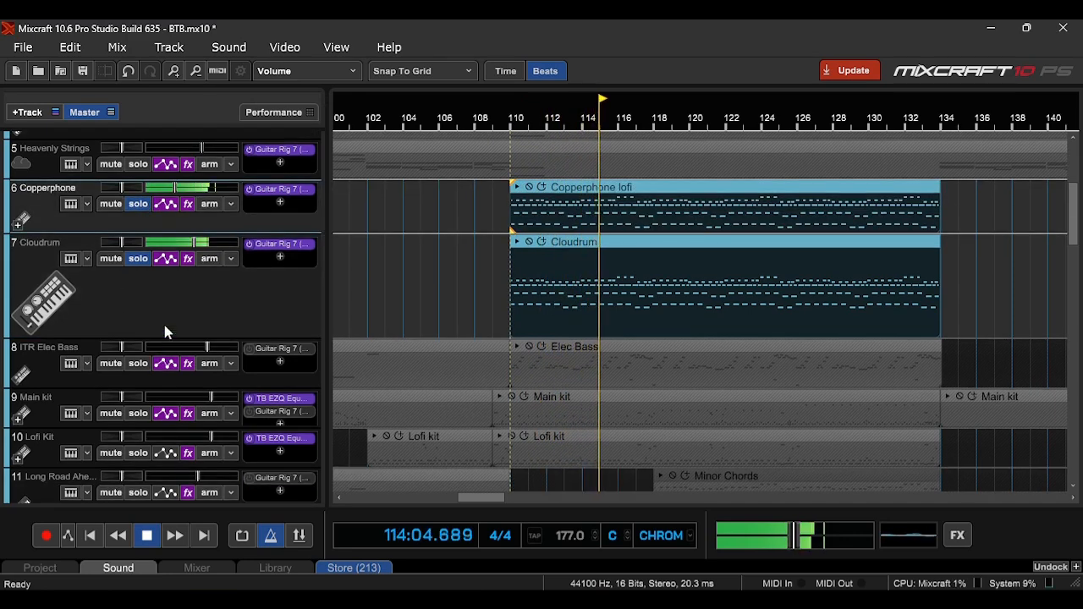
pyautogui.click(137, 364)
pyautogui.scroll(-3, 138, 356)
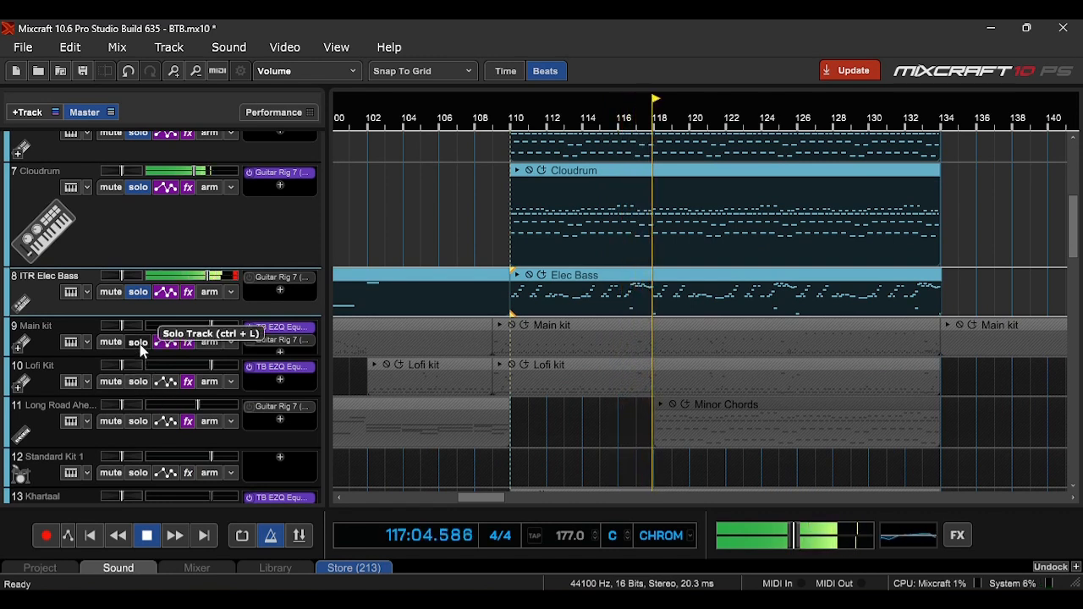
pyautogui.click(139, 343)
pyautogui.click(139, 382)
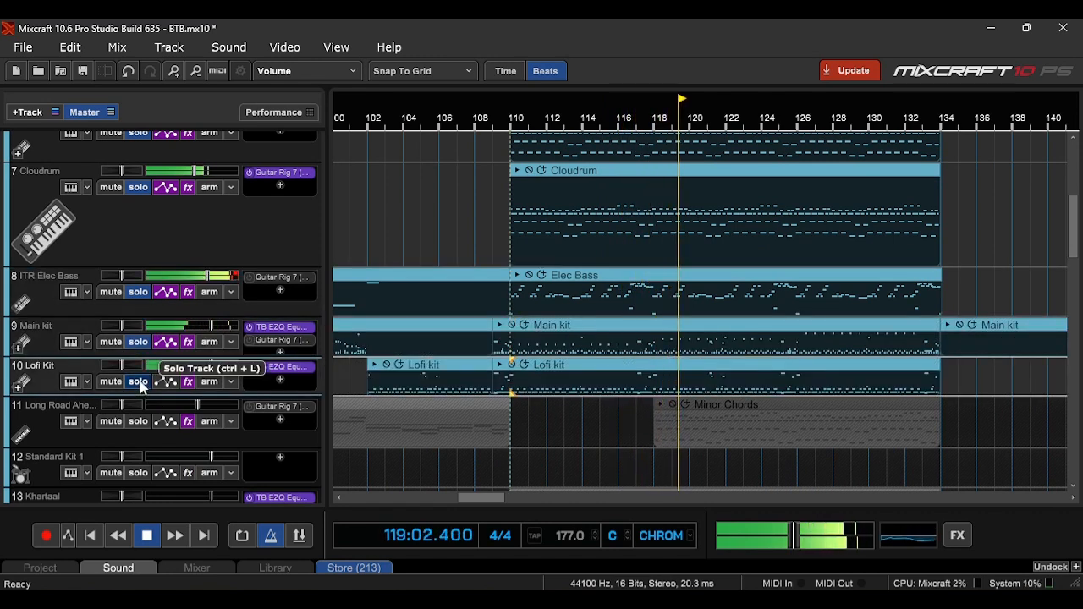
# - While playback continues, remove Copperphone and Cloudrum from the solo and add the Long Road Ahead track
pyautogui.scroll(-2, 141, 385)
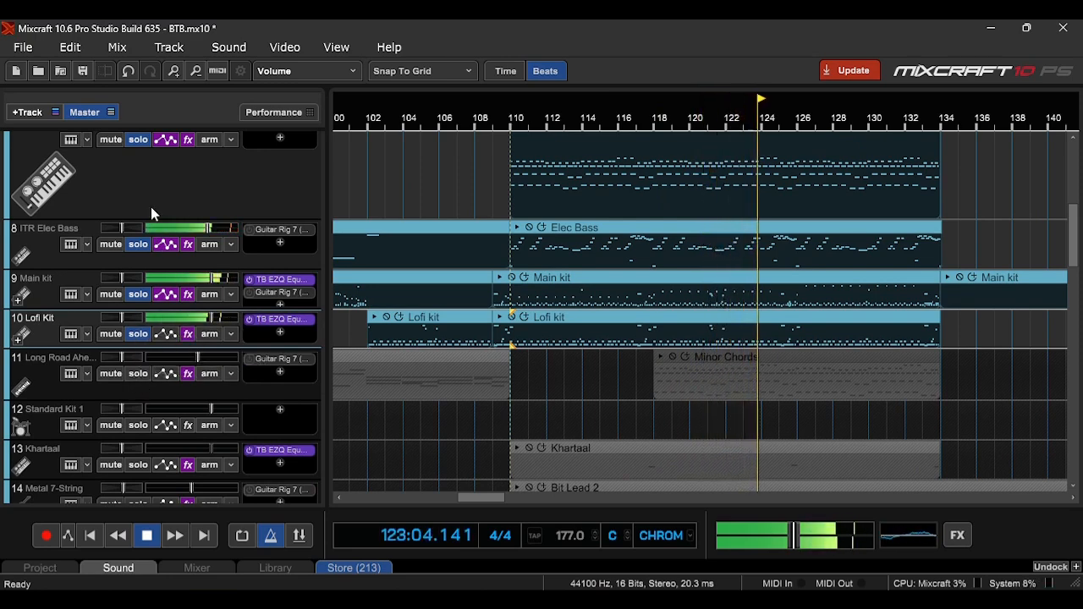
pyautogui.scroll(5, 148, 207)
pyautogui.click(138, 258)
pyautogui.scroll(-3, 138, 338)
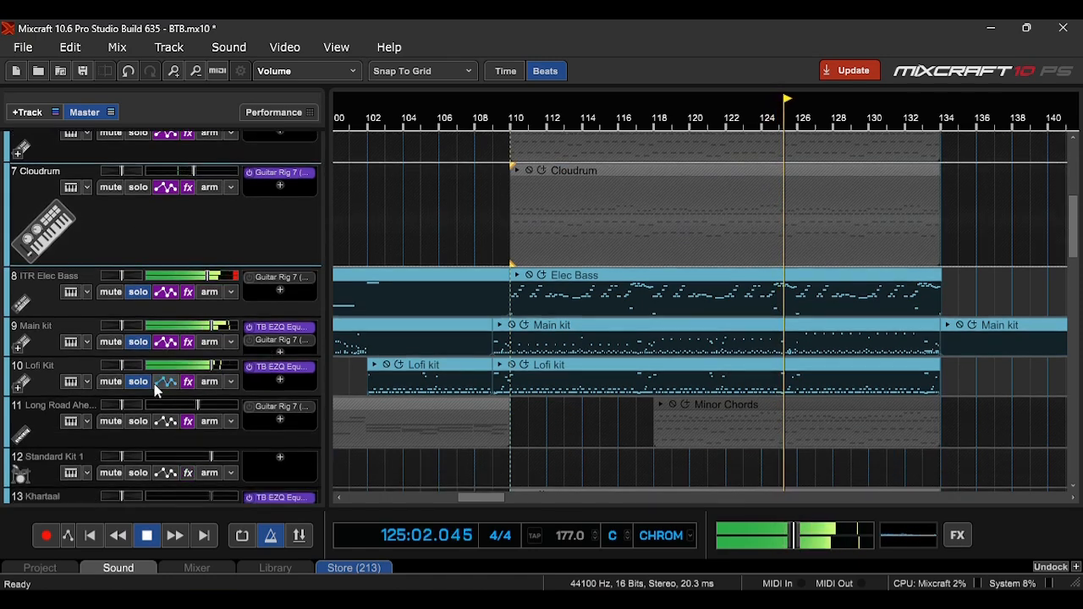
pyautogui.click(138, 421)
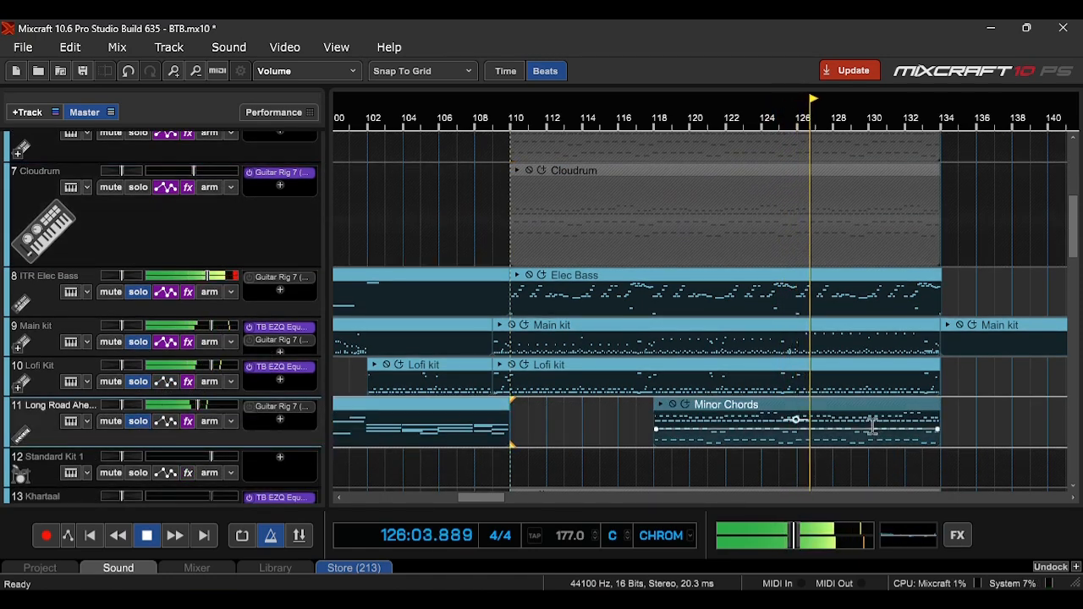
# - Turn off solo on the Main kit, Lofi Kit and Long Road Ahead tracks during playback, leaving only ITR Elec Bass soloed
pyautogui.scroll(4, 396, 308)
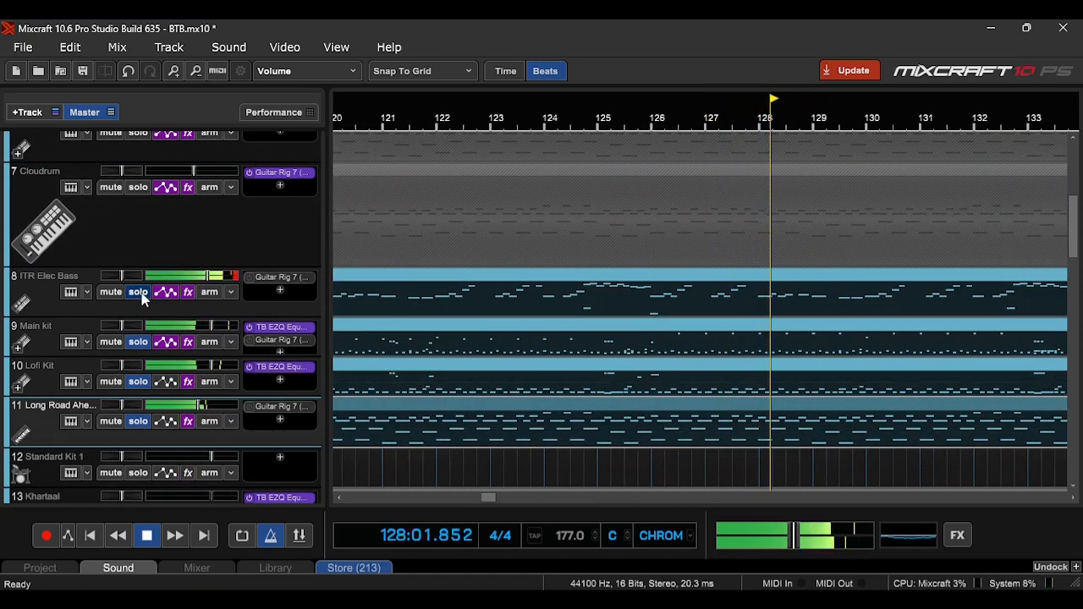
pyautogui.click(138, 342)
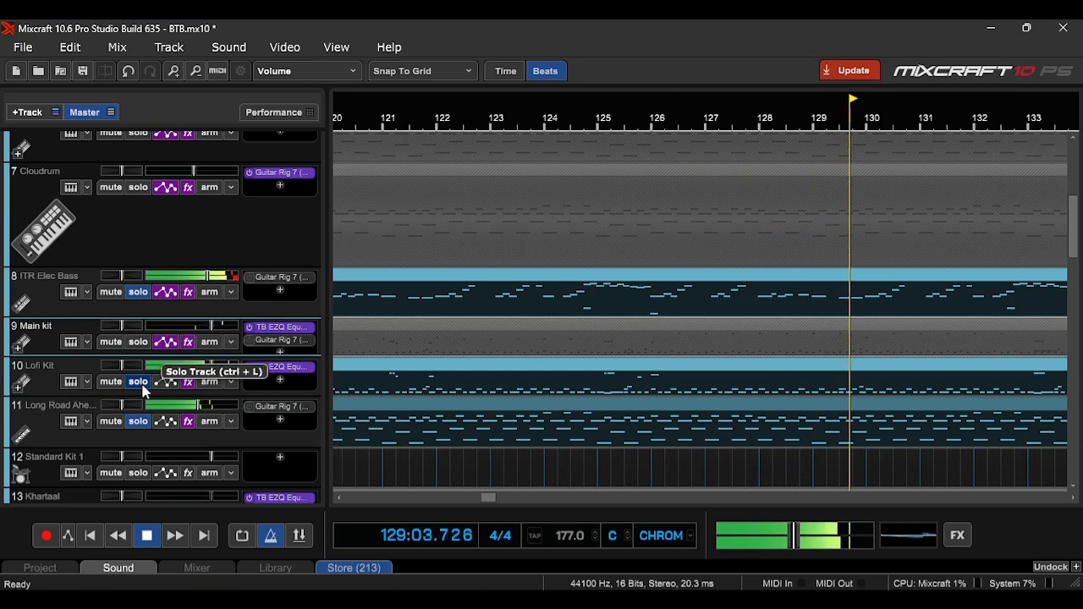
pyautogui.click(139, 382)
pyautogui.scroll(-1, 144, 389)
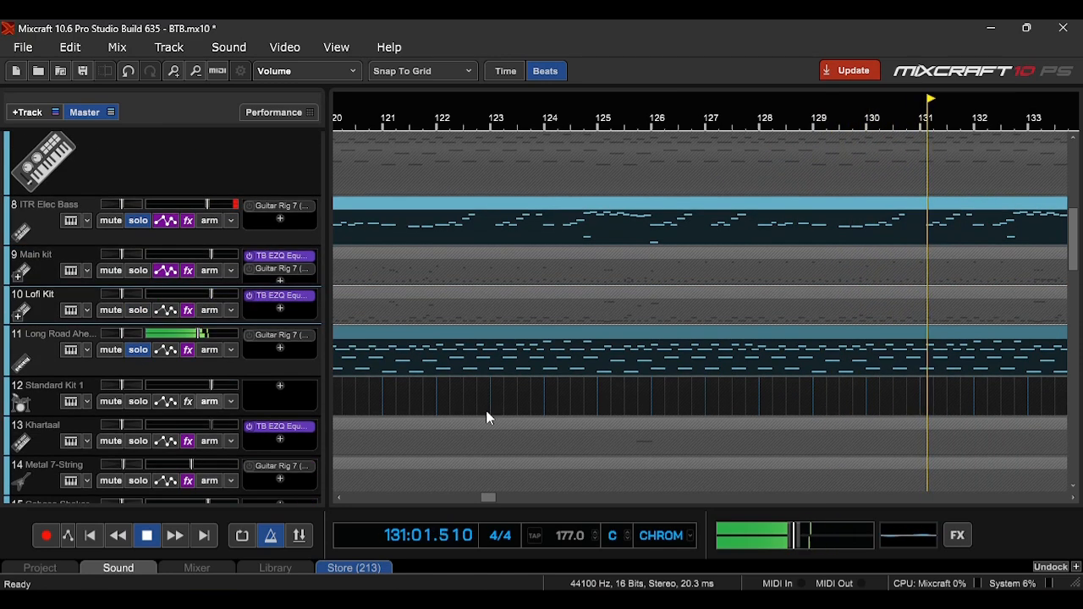
pyautogui.scroll(-3, 559, 355)
pyautogui.click(138, 350)
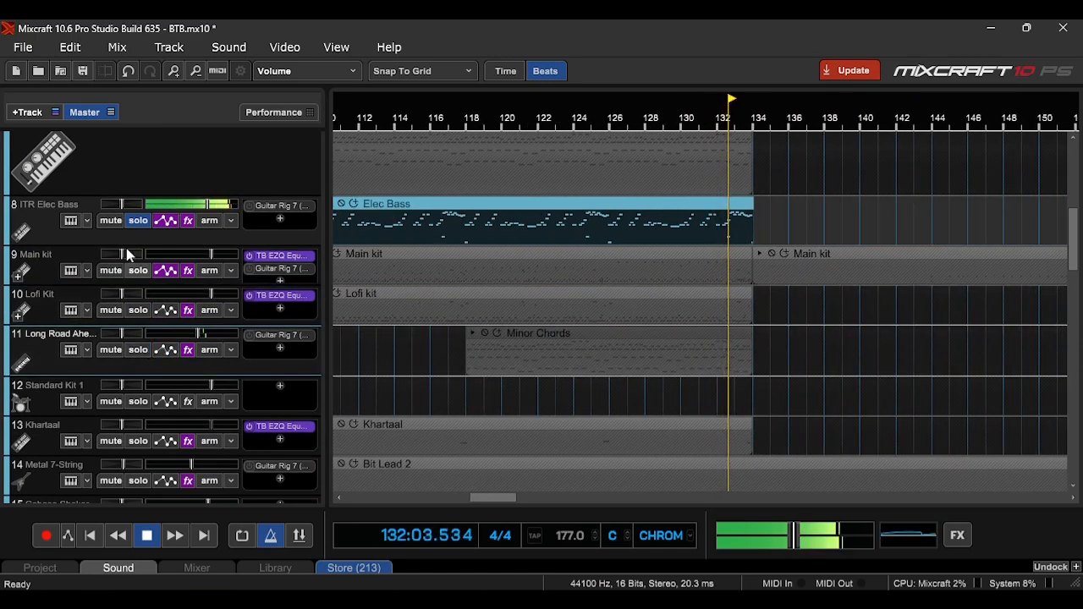
# - Stop playback, turn off solo on the ITR Elec Bass track and set the playhead to measure 118
pyautogui.press('space')
pyautogui.click(138, 220)
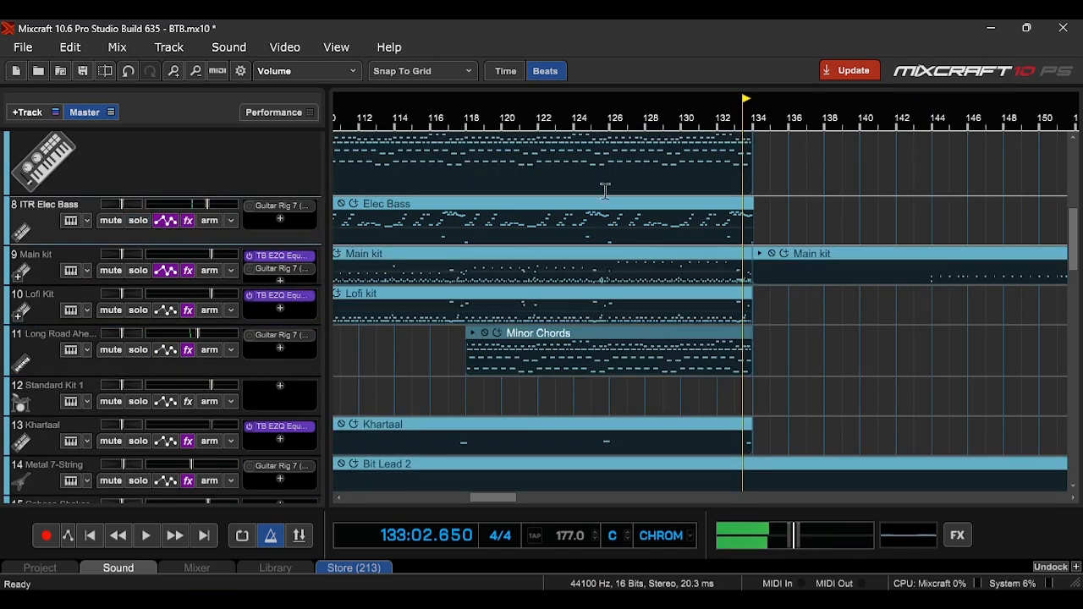
pyautogui.click(468, 108)
pyautogui.scroll(-1, 225, 250)
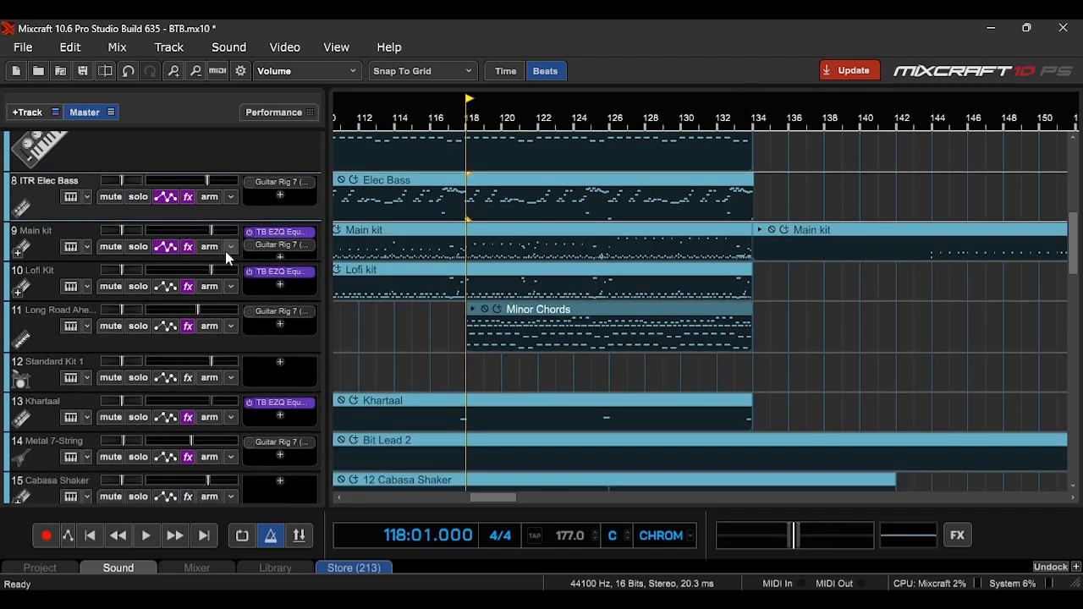
# - Set the playhead to measure 117 and solo the Khartaal track
pyautogui.click(423, 358)
pyautogui.scroll(-1, 425, 360)
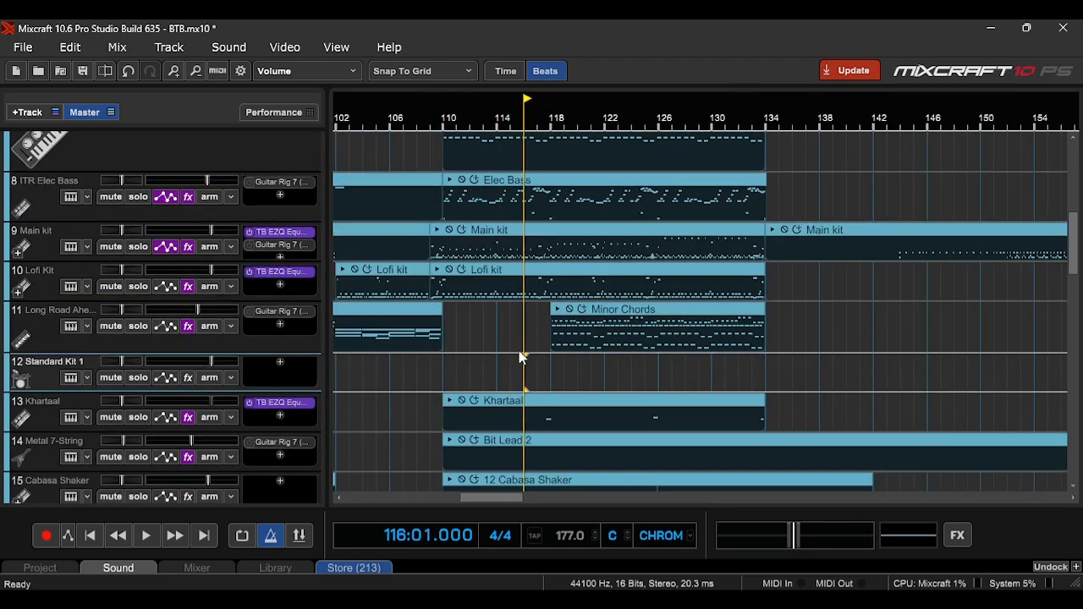
pyautogui.click(448, 372)
pyautogui.scroll(-1, 574, 371)
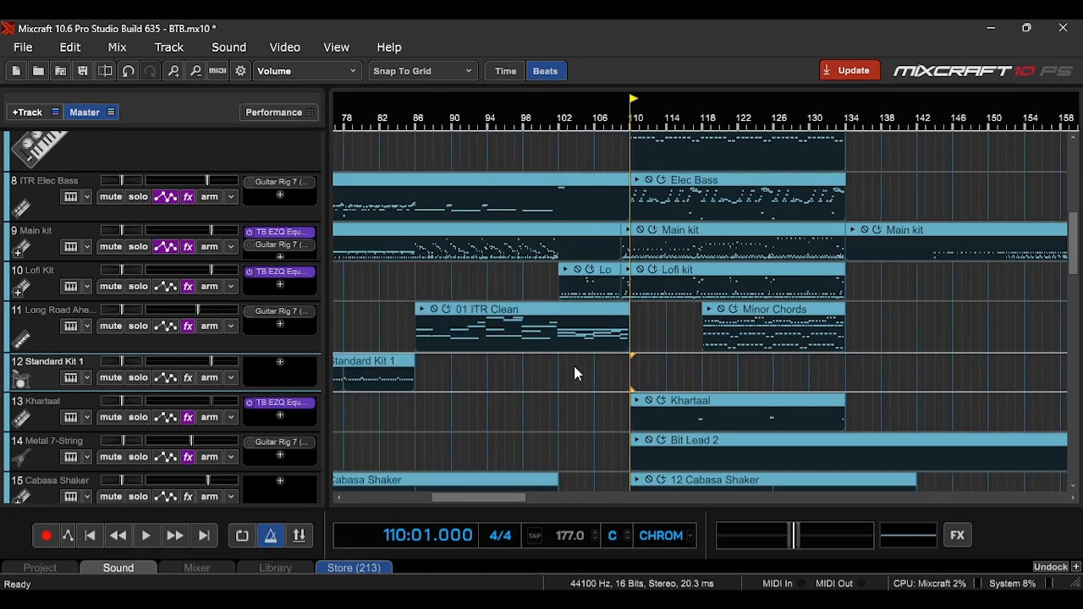
pyautogui.scroll(-1, 243, 398)
pyautogui.scroll(-1, 243, 397)
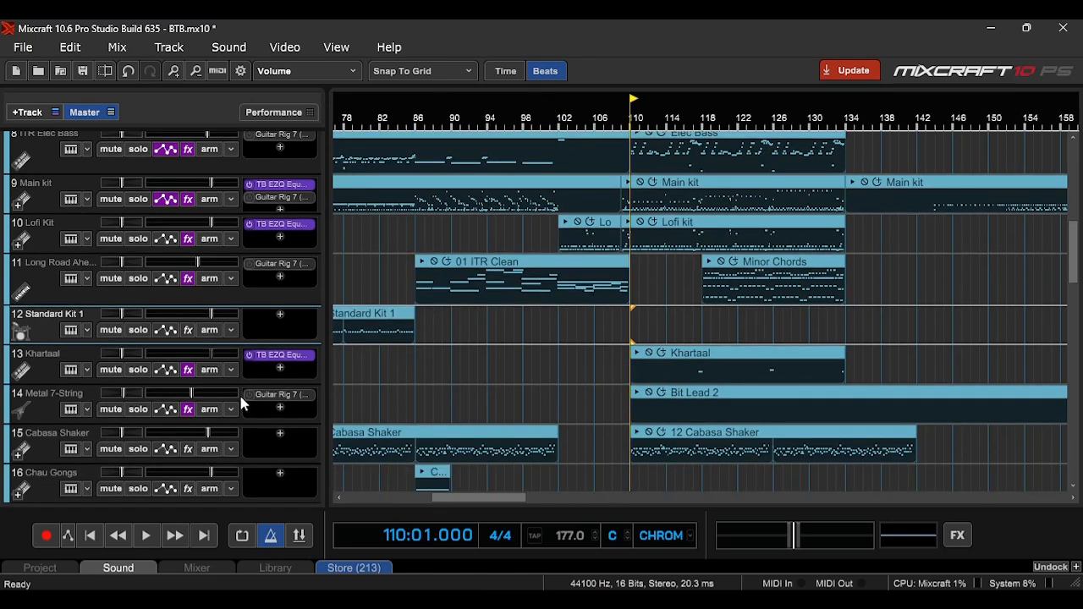
pyautogui.click(696, 314)
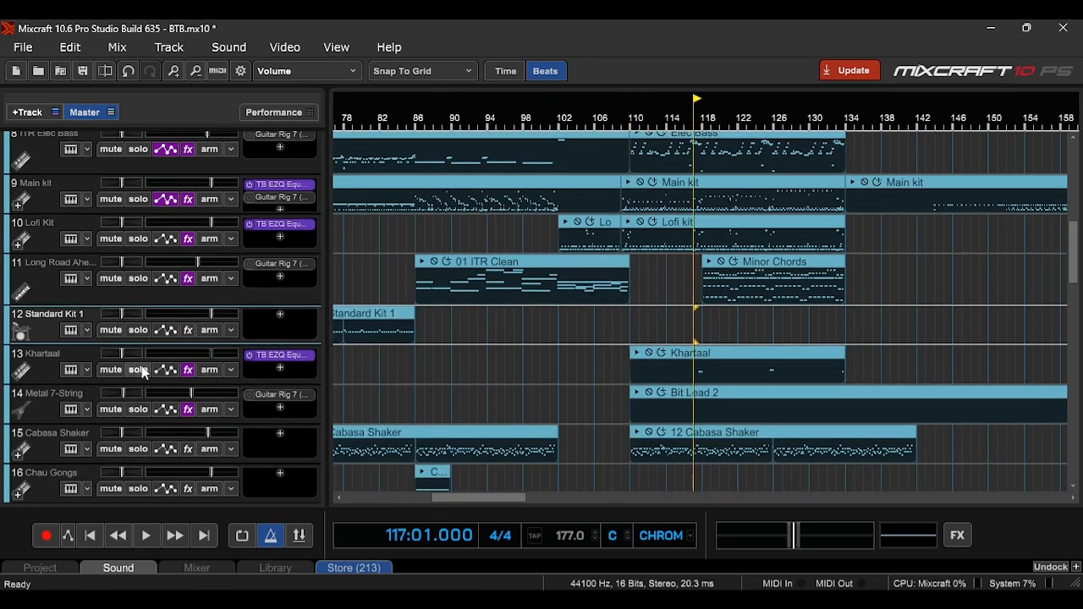
pyautogui.click(138, 370)
# - Examine the Khartaal clip's notes, open the track's SwarPlug instrument to view its patch, and close the instrument windows
pyautogui.scroll(2, 802, 389)
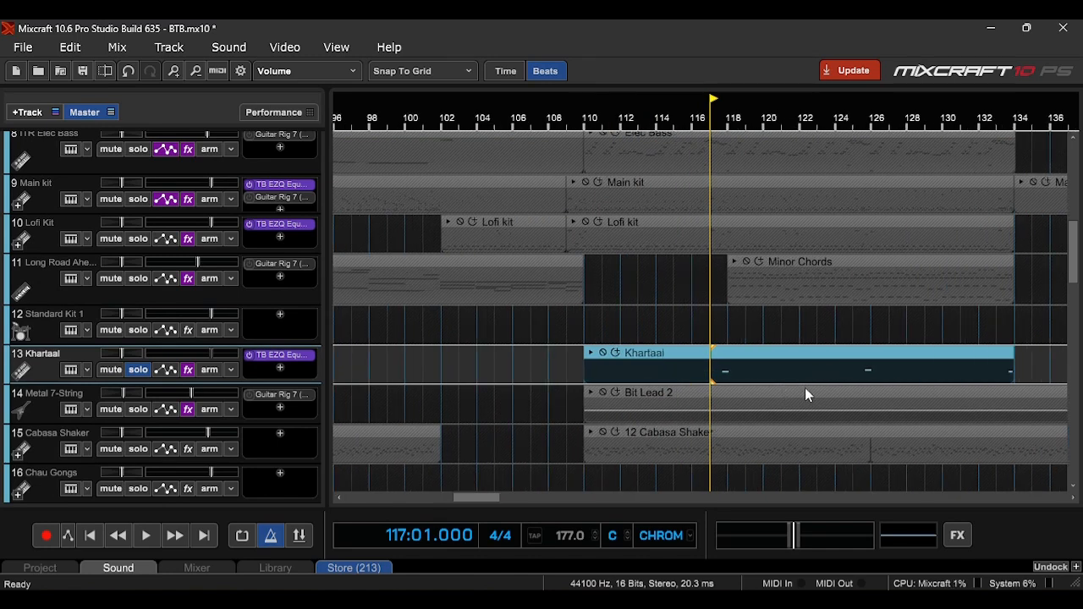
pyautogui.scroll(2, 762, 388)
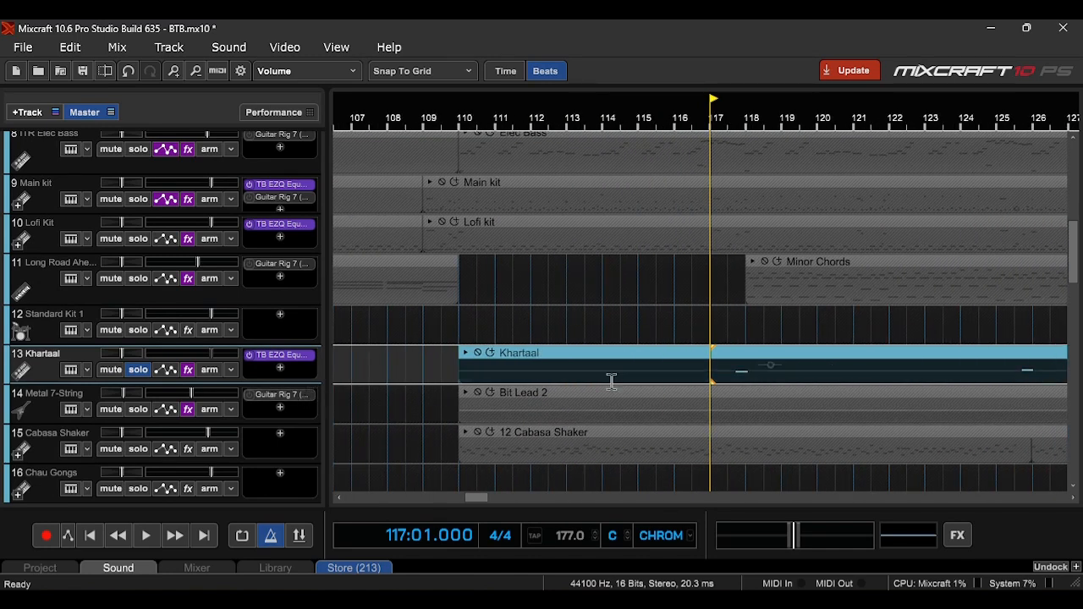
pyautogui.scroll(-2, 742, 364)
pyautogui.scroll(-1, 741, 364)
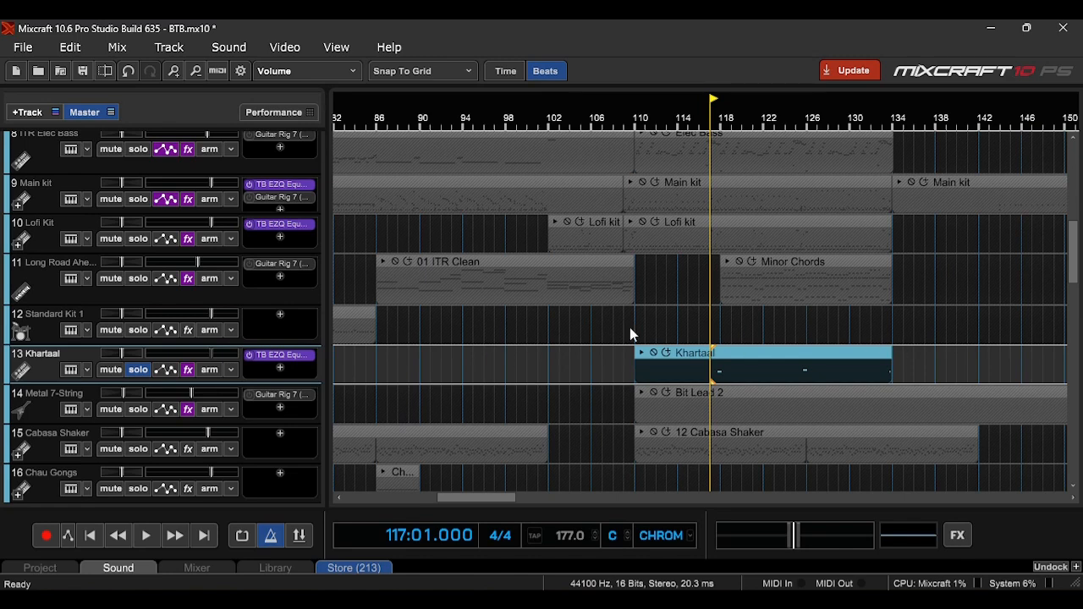
pyautogui.scroll(3, 629, 334)
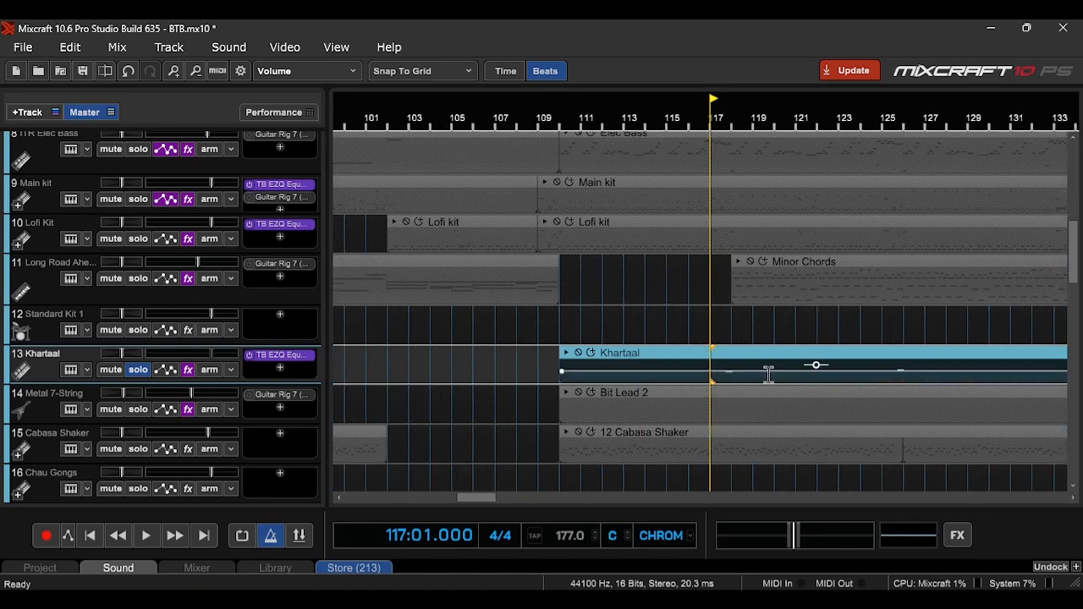
pyautogui.click(71, 370)
pyautogui.click(607, 454)
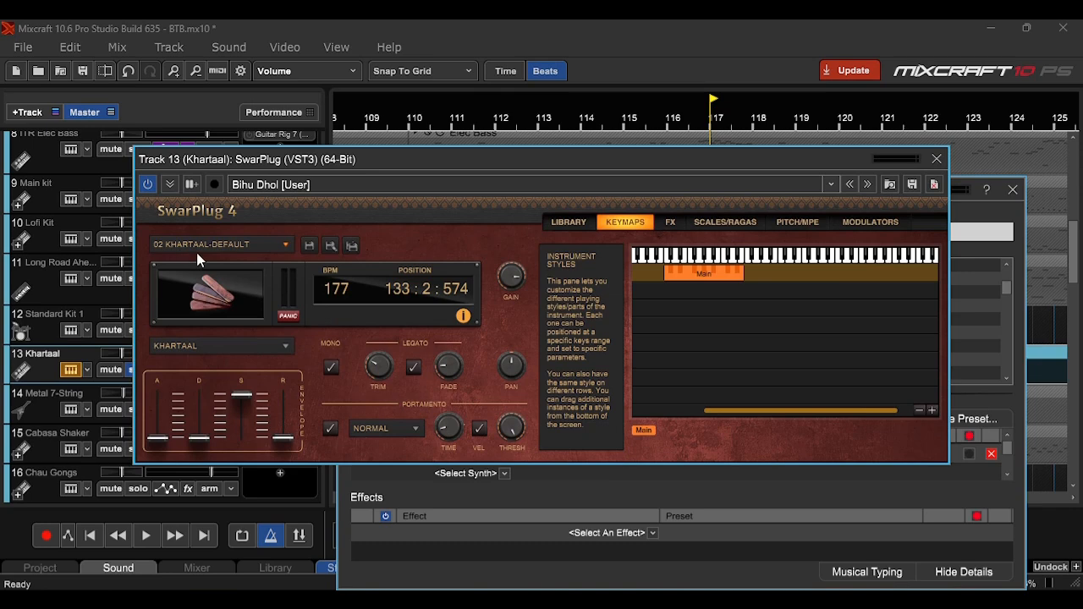
pyautogui.click(937, 159)
pyautogui.click(1013, 190)
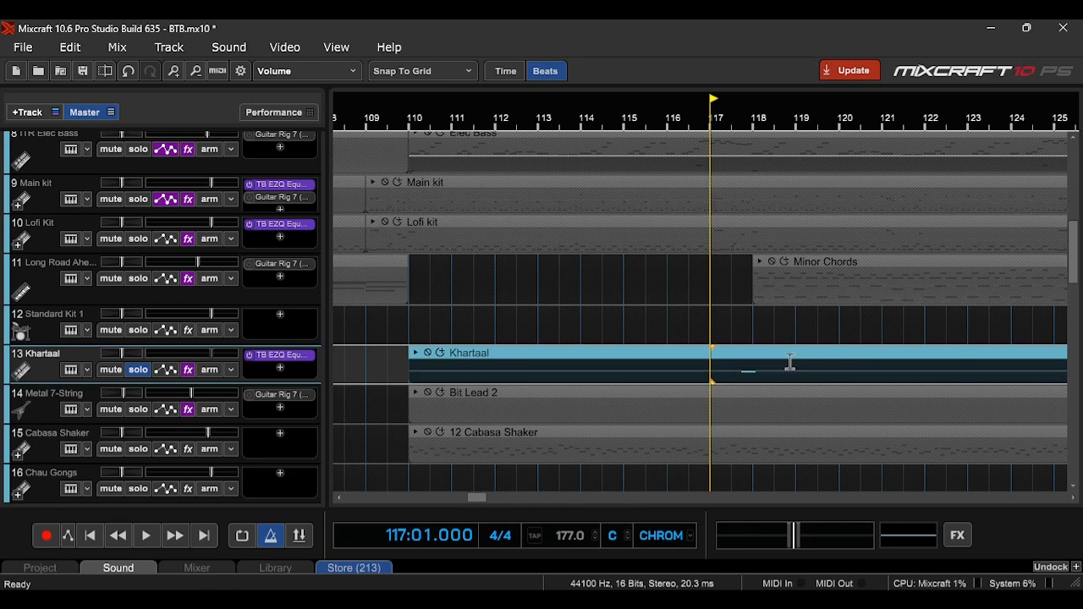
# - Make the Khartaal track taller, play its soloed part from measure 117, jump ahead to measure 125 and stop playback
pyautogui.moveTo(270, 384); pyautogui.dragTo(273, 492)
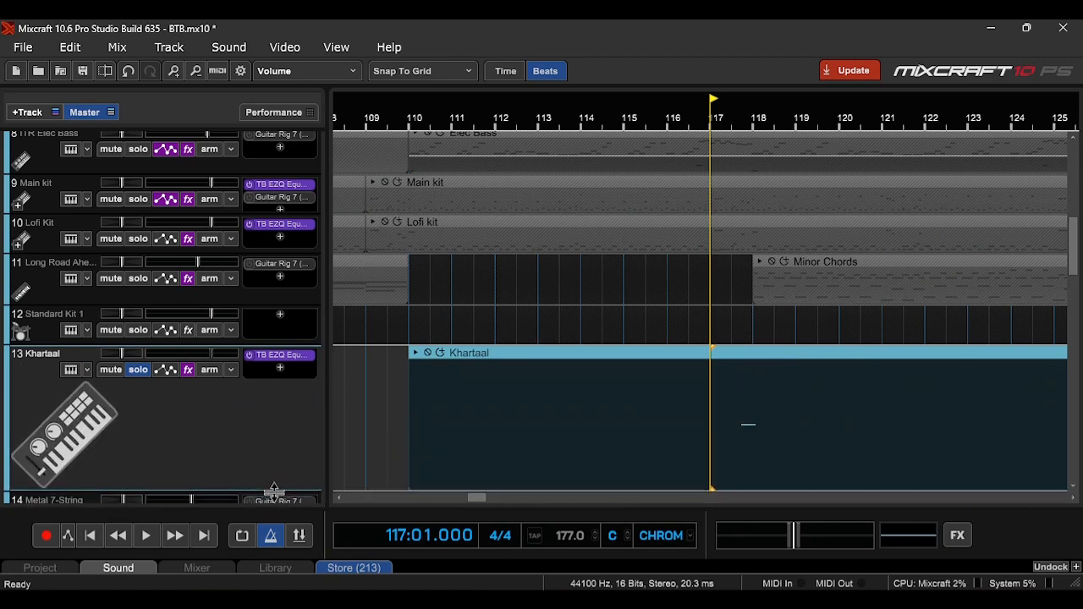
pyautogui.press('space')
pyautogui.scroll(3, 764, 432)
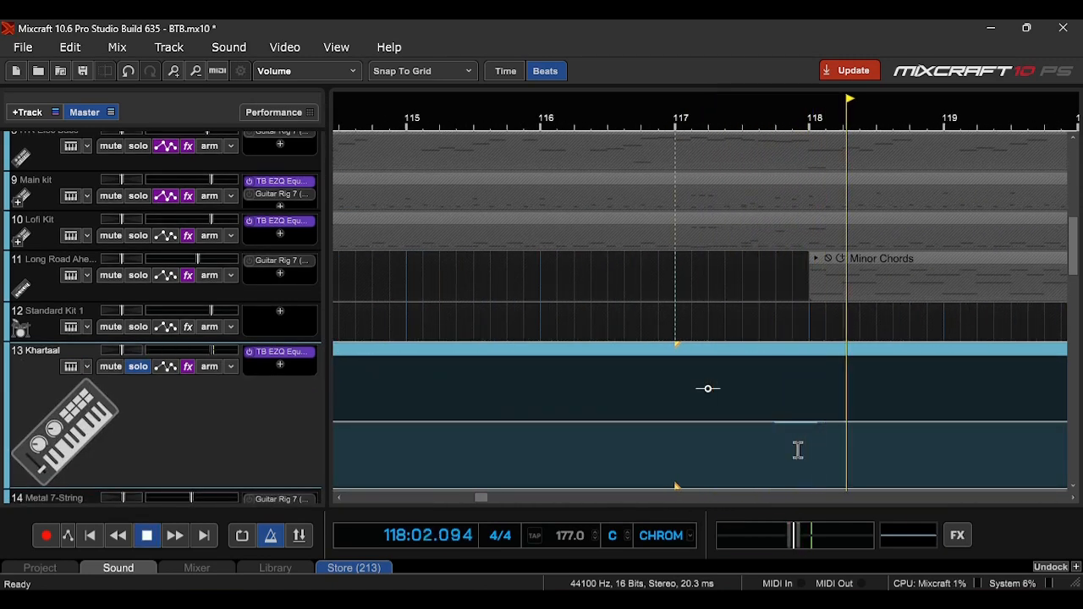
pyautogui.scroll(-4, 799, 448)
pyautogui.click(847, 314)
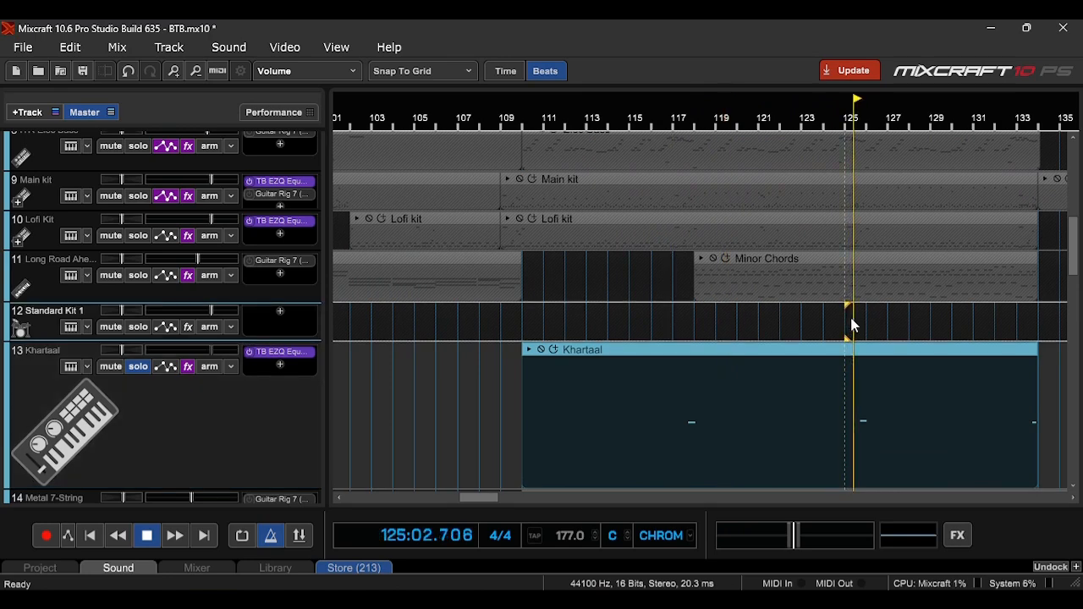
pyautogui.press('space')
# - Turn off solo on the Khartaal track and set the playhead to measure 115
pyautogui.click(676, 318)
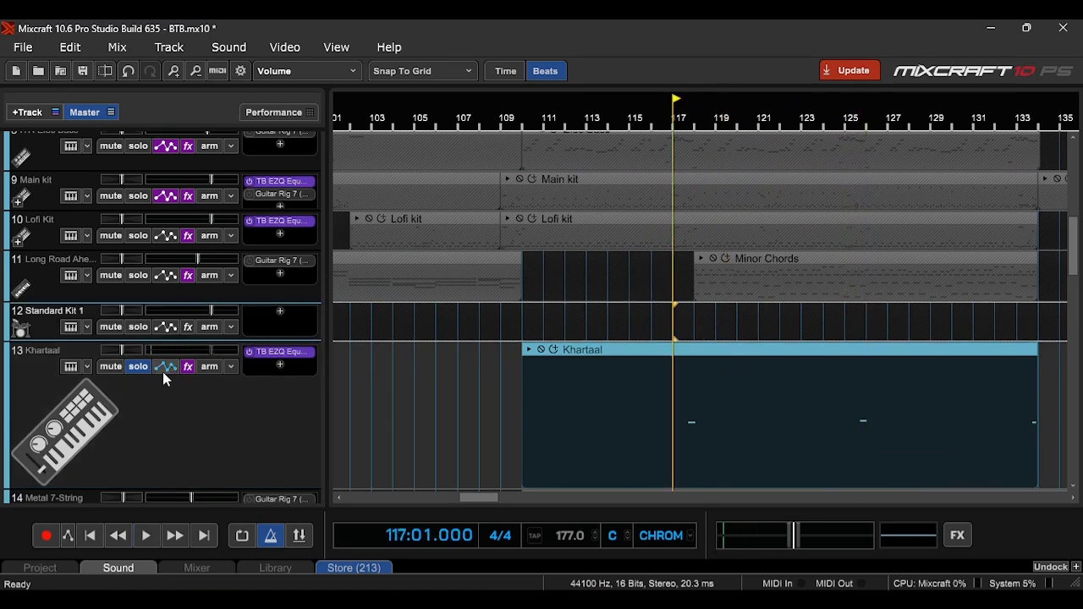
pyautogui.click(135, 368)
pyautogui.click(654, 128)
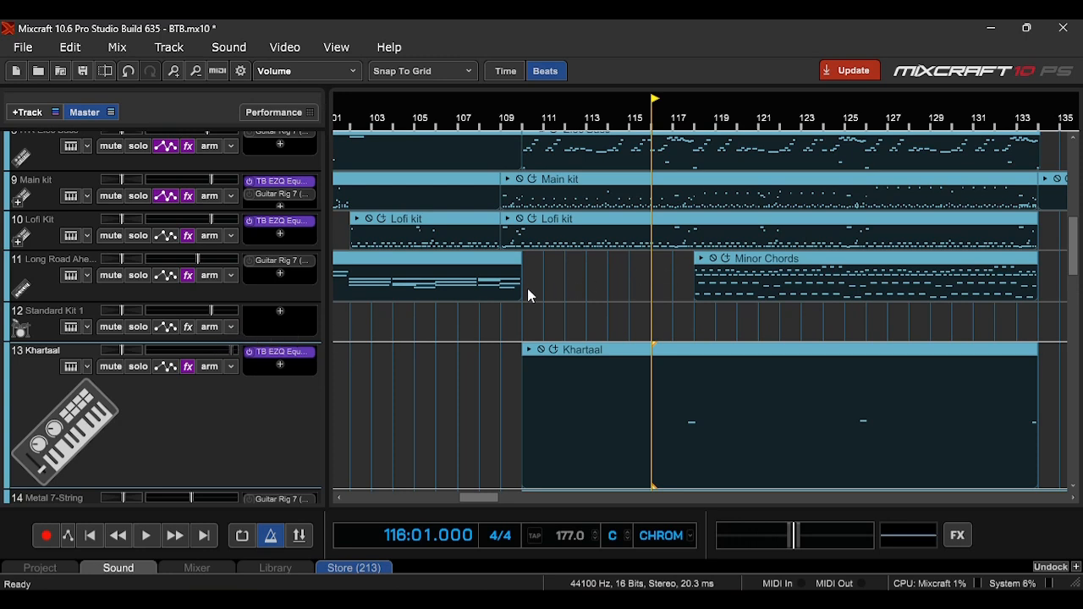
pyautogui.click(629, 284)
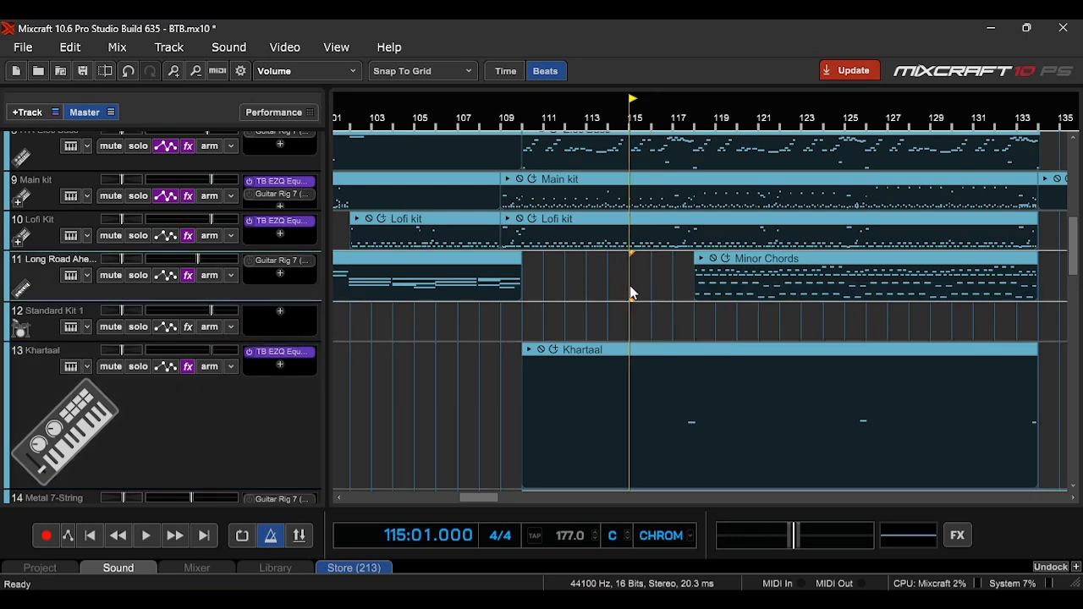
# - Play the full mix from measure 115 through the first Khartaal hit and into the Minor Chords clip, and stop it
pyautogui.press('space')
pyautogui.scroll(2, 762, 389)
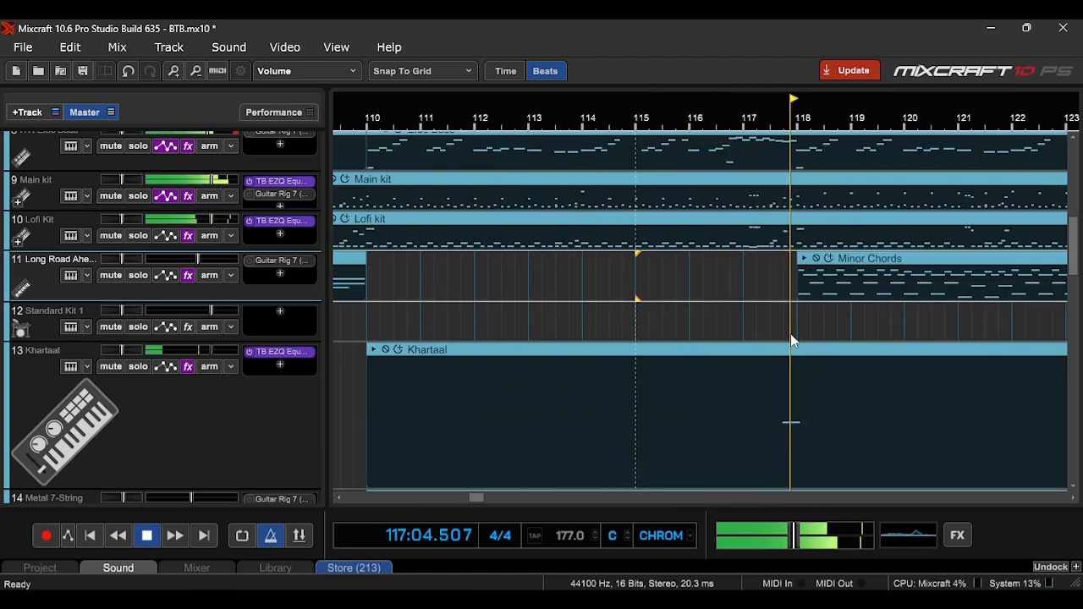
pyautogui.scroll(-2, 786, 335)
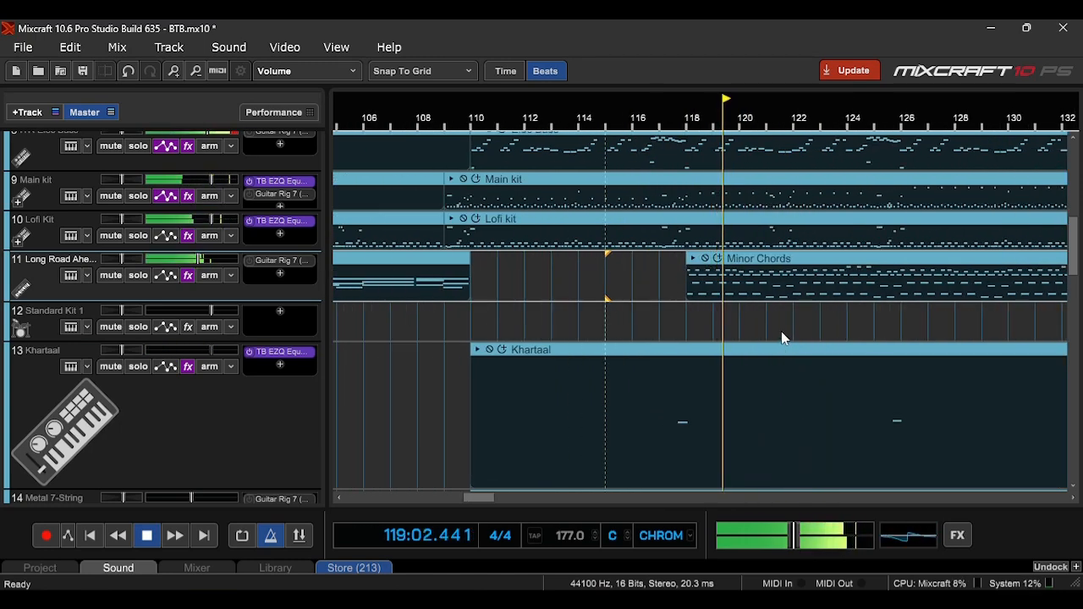
pyautogui.press('space')
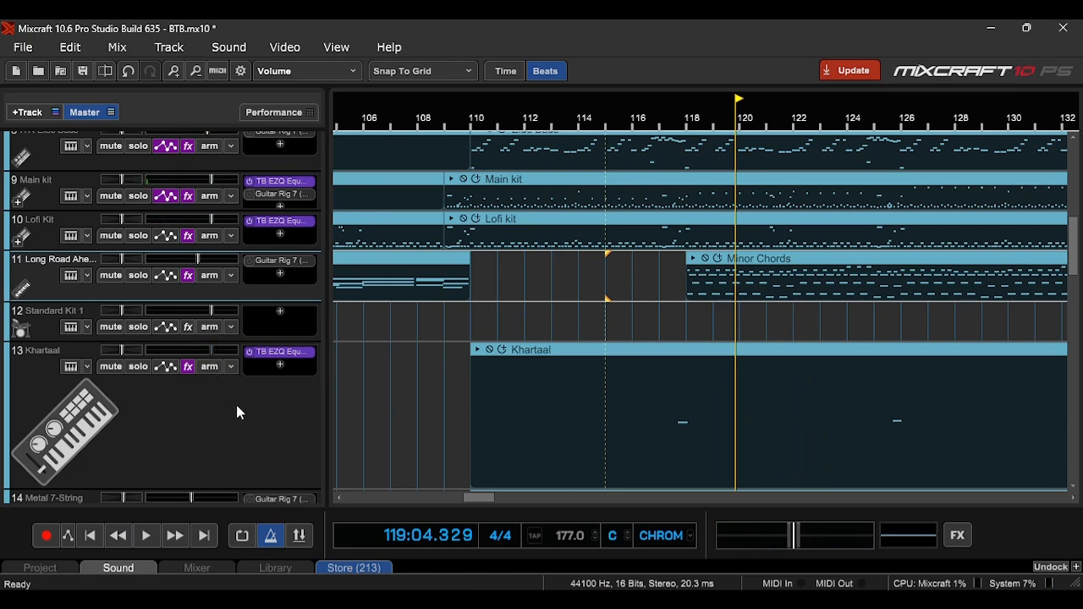
# - Select the Khartaal track and move the playhead back to its clip's start at measure 110
pyautogui.click(235, 379)
pyautogui.click(671, 127)
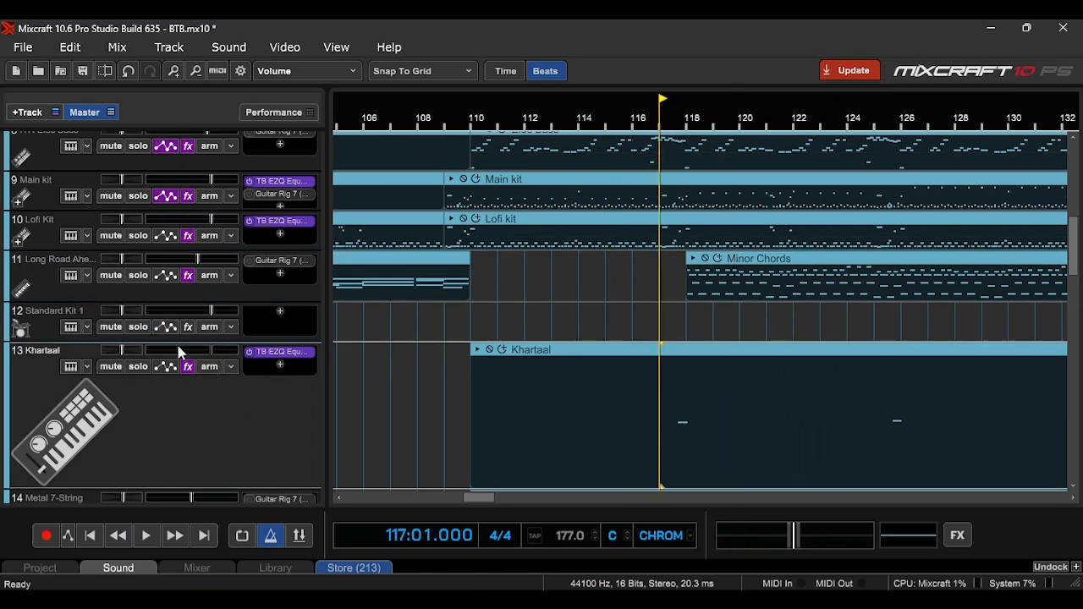
pyautogui.scroll(-5, 178, 349)
pyautogui.scroll(4, 182, 348)
pyautogui.scroll(-3, 599, 314)
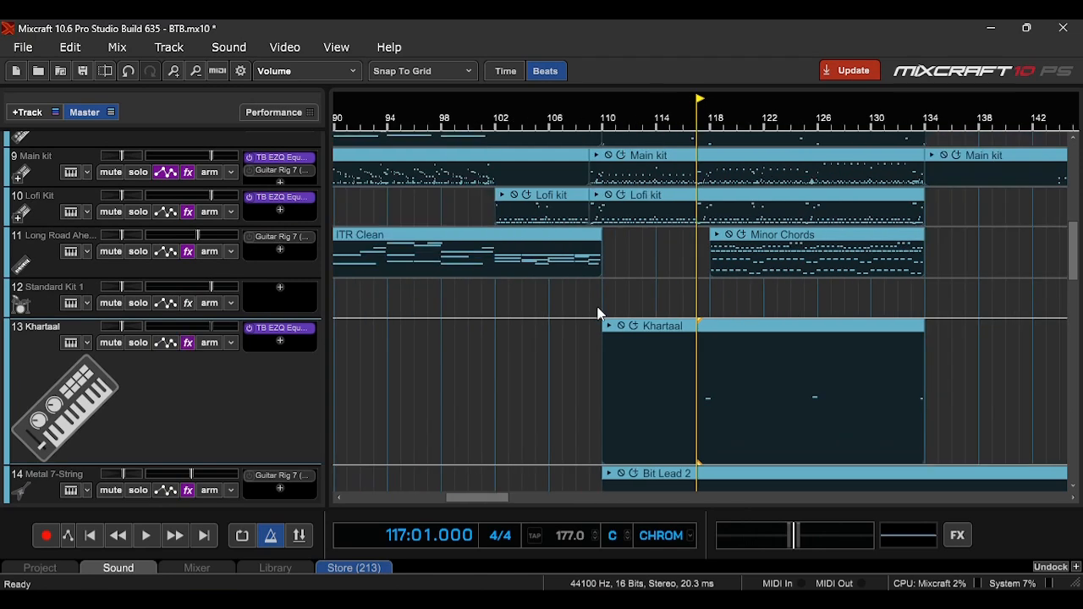
pyautogui.click(643, 127)
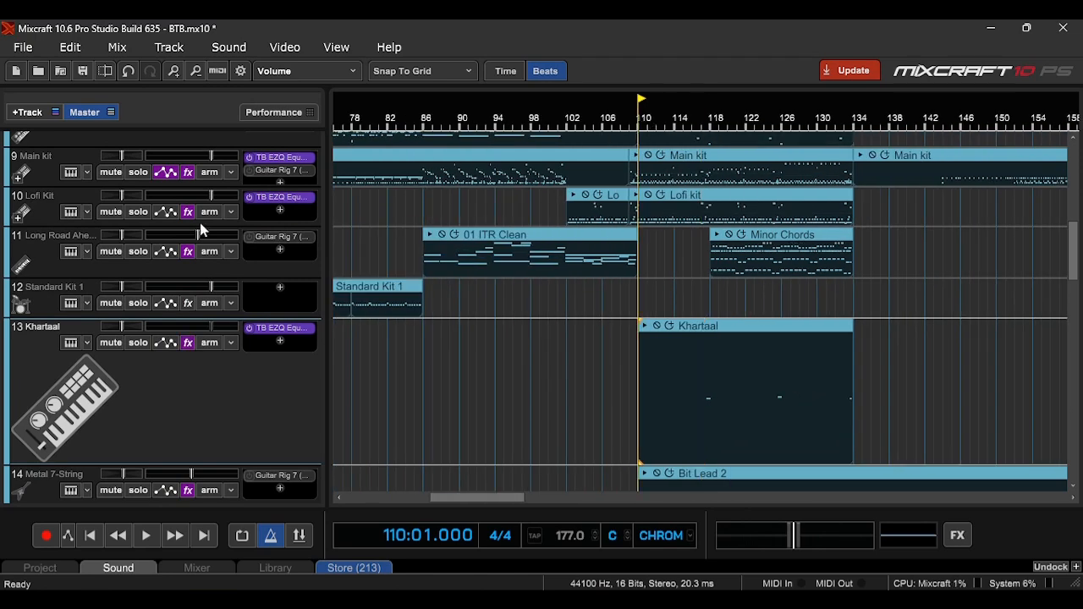
# - Set the playhead to measure 126 and solo the Dist Elec Piano track
pyautogui.scroll(6, 157, 344)
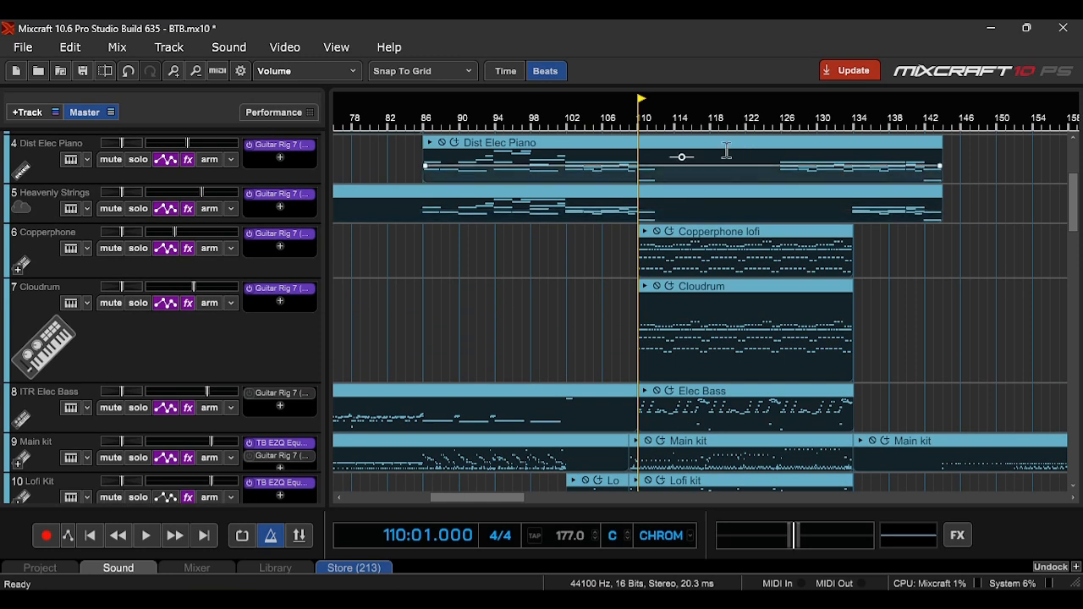
pyautogui.click(784, 127)
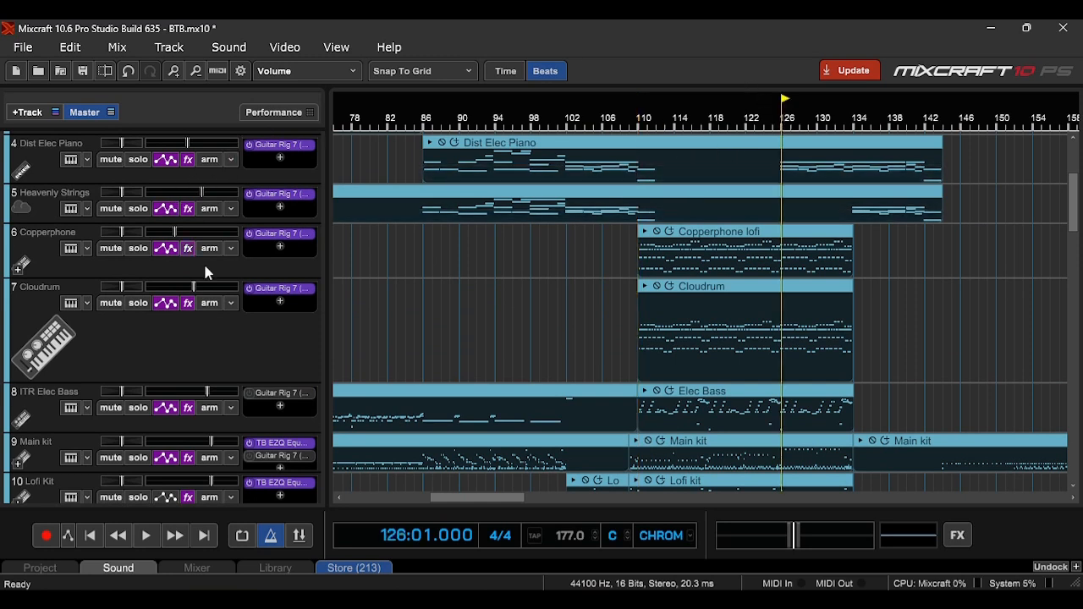
pyautogui.scroll(1, 204, 264)
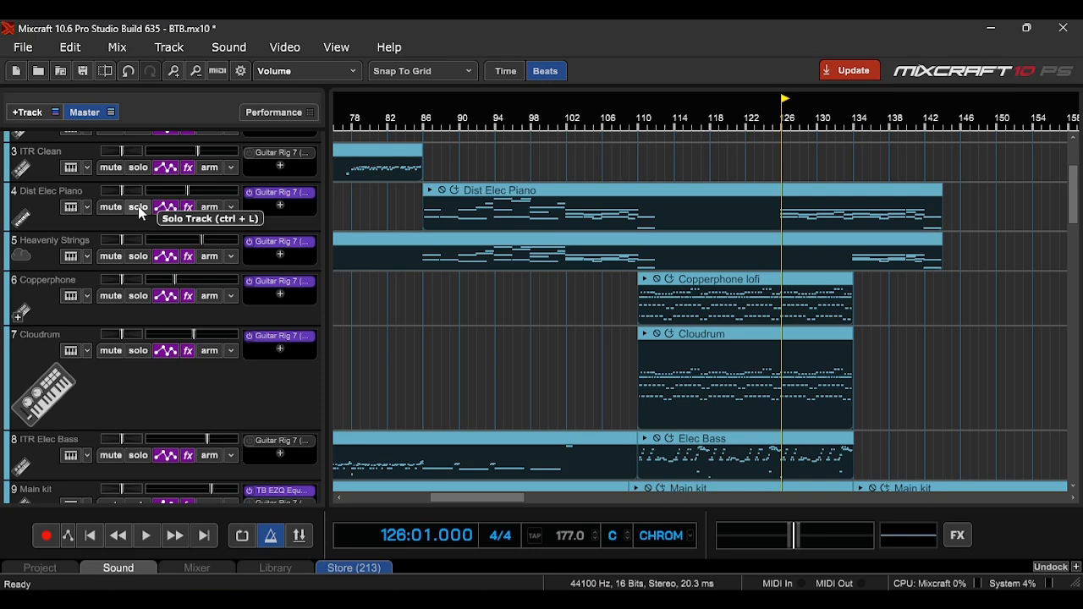
pyautogui.click(138, 208)
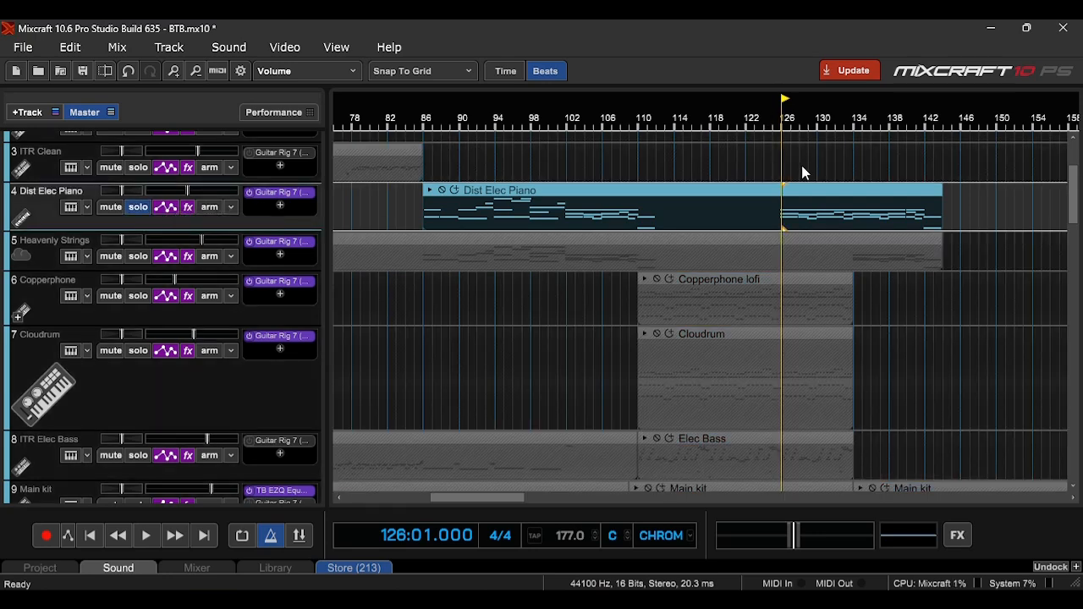
# - Play Dist Elec Piano from measure 126 with Guitar Rig 7 bypassed, enlarge the track, and replay it with the effect re-enabled
pyautogui.scroll(2, 810, 234)
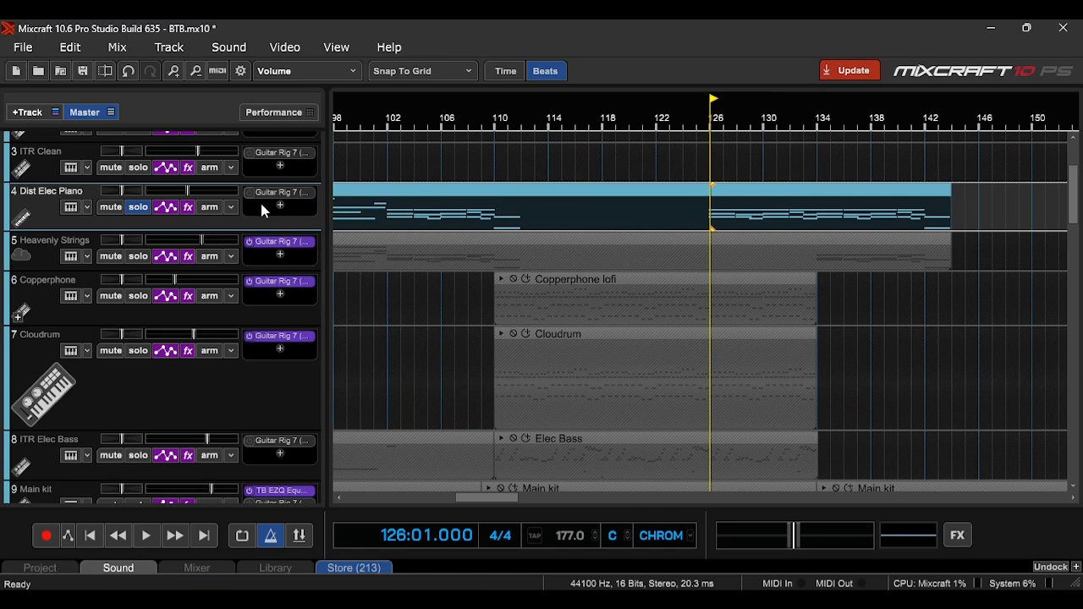
pyautogui.press('space')
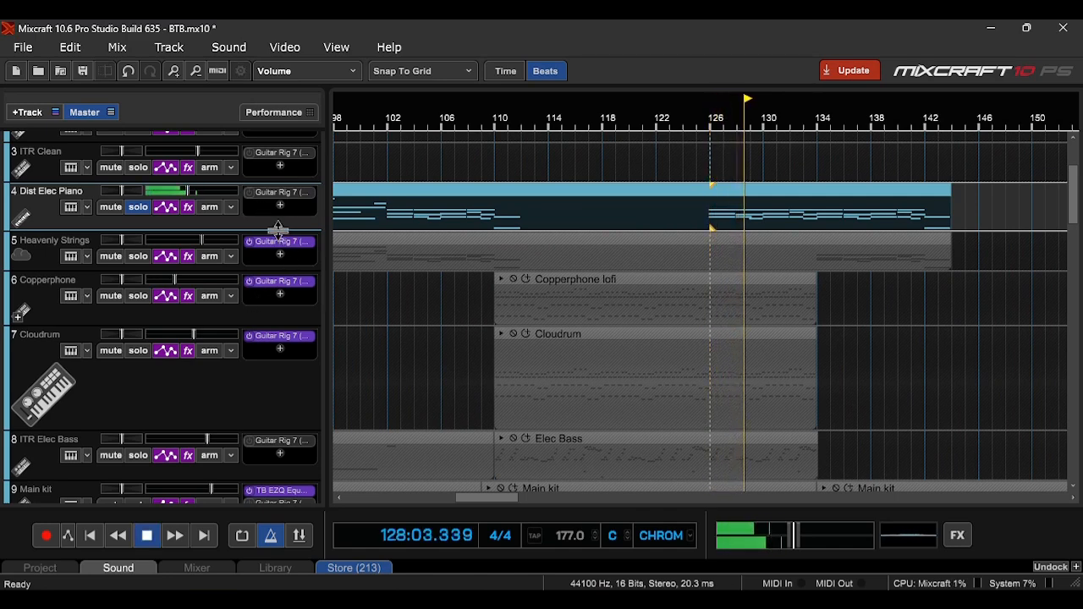
pyautogui.moveTo(278, 230); pyautogui.dragTo(264, 315)
pyautogui.press('space')
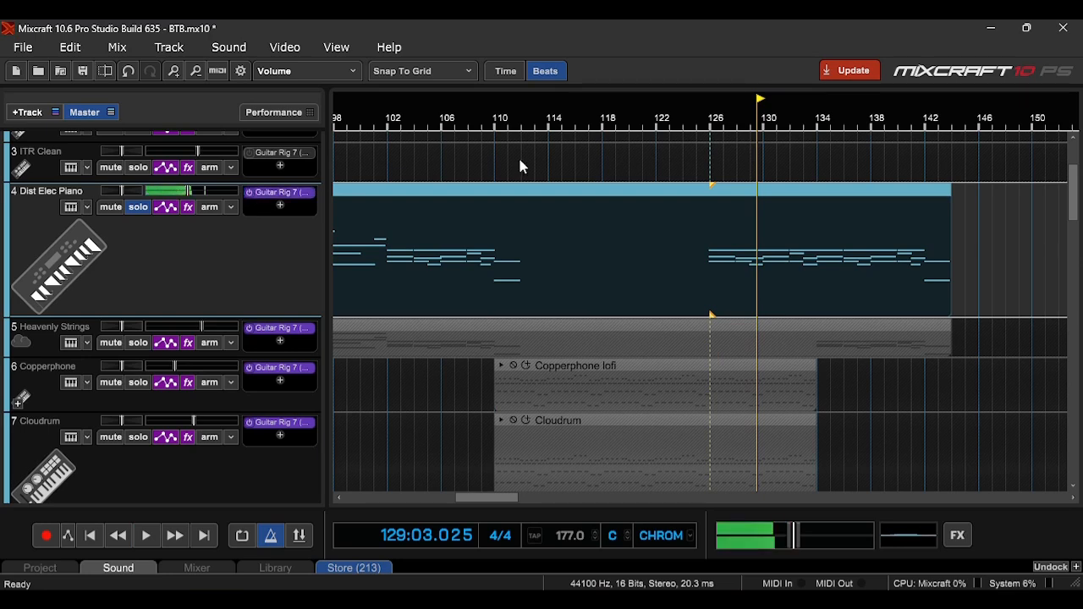
pyautogui.click(717, 123)
pyautogui.press('space')
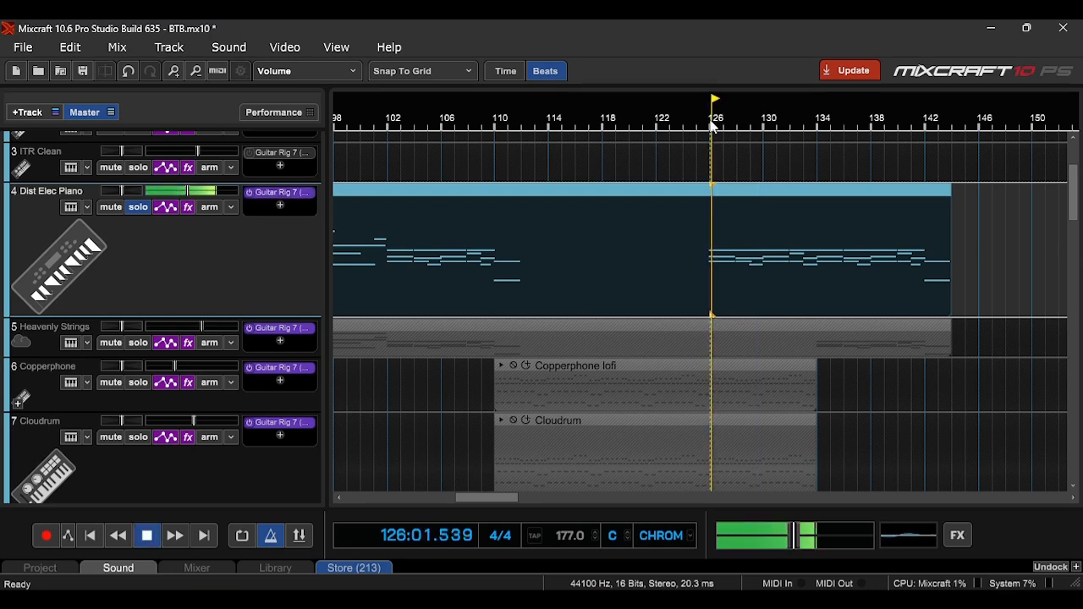
# - During playback, open the Dist Elec Piano clip in the piano roll, examine its notes from clip measure 41 onward, and close the editor
pyautogui.doubleClick(717, 194)
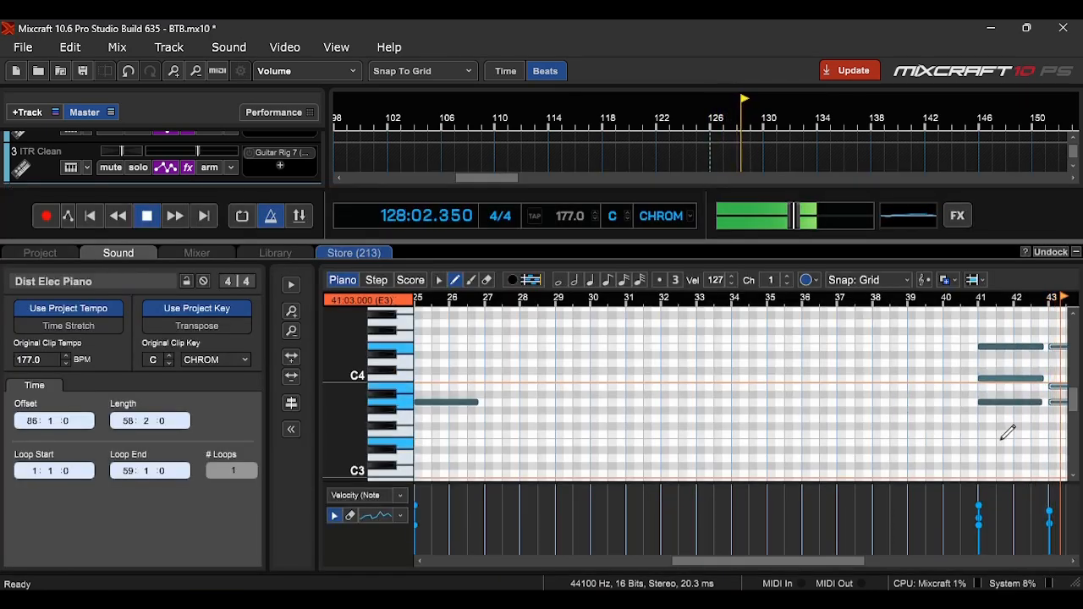
pyautogui.scroll(3, 994, 437)
pyautogui.scroll(-2, 915, 467)
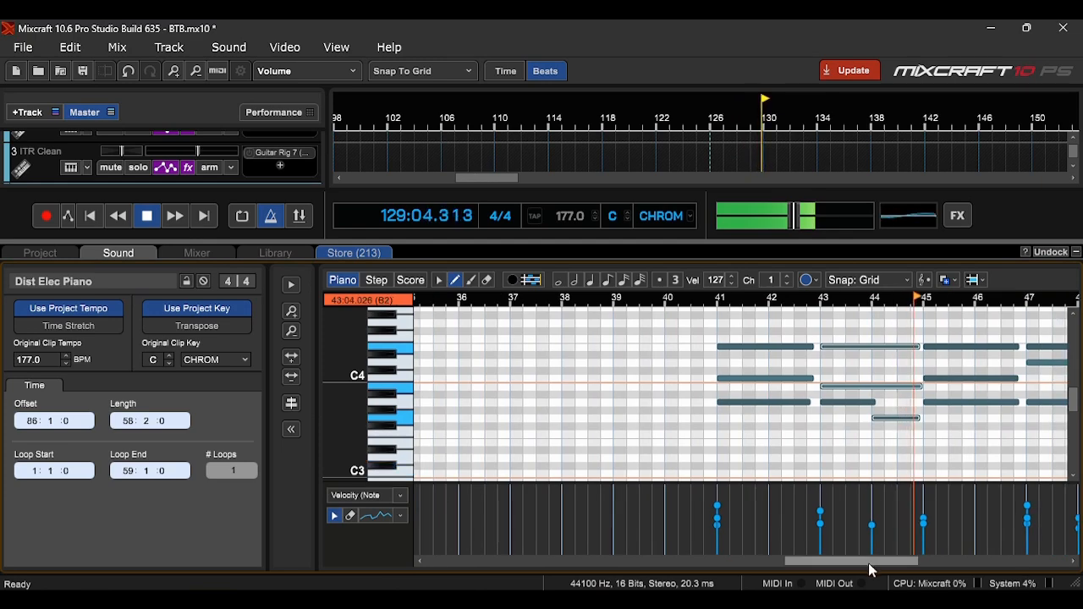
pyautogui.moveTo(870, 560); pyautogui.dragTo(938, 559)
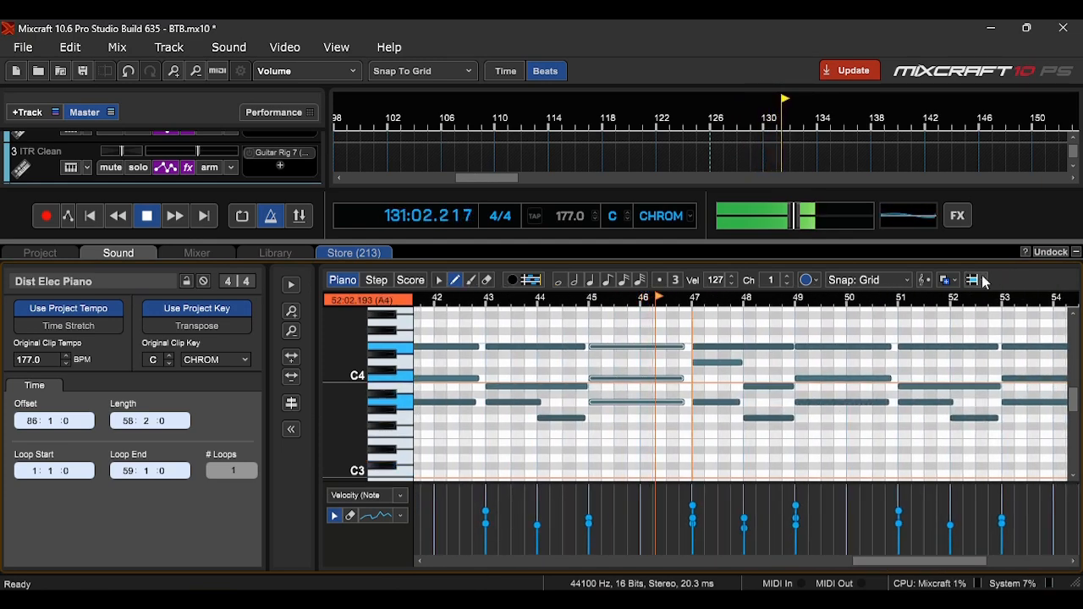
pyautogui.click(1076, 252)
pyautogui.scroll(-3, 491, 291)
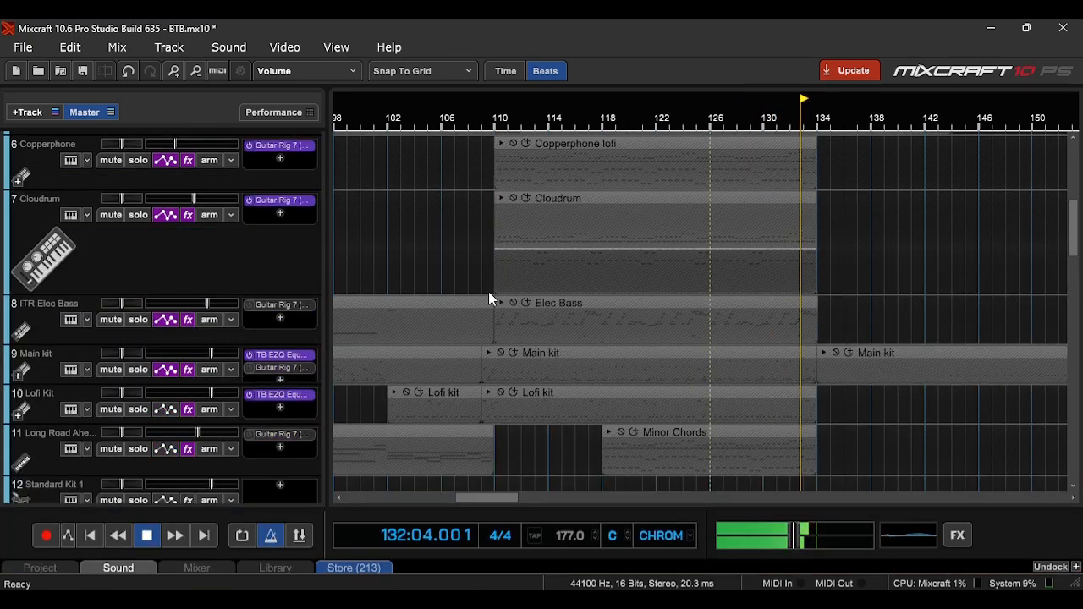
pyautogui.scroll(5, 154, 258)
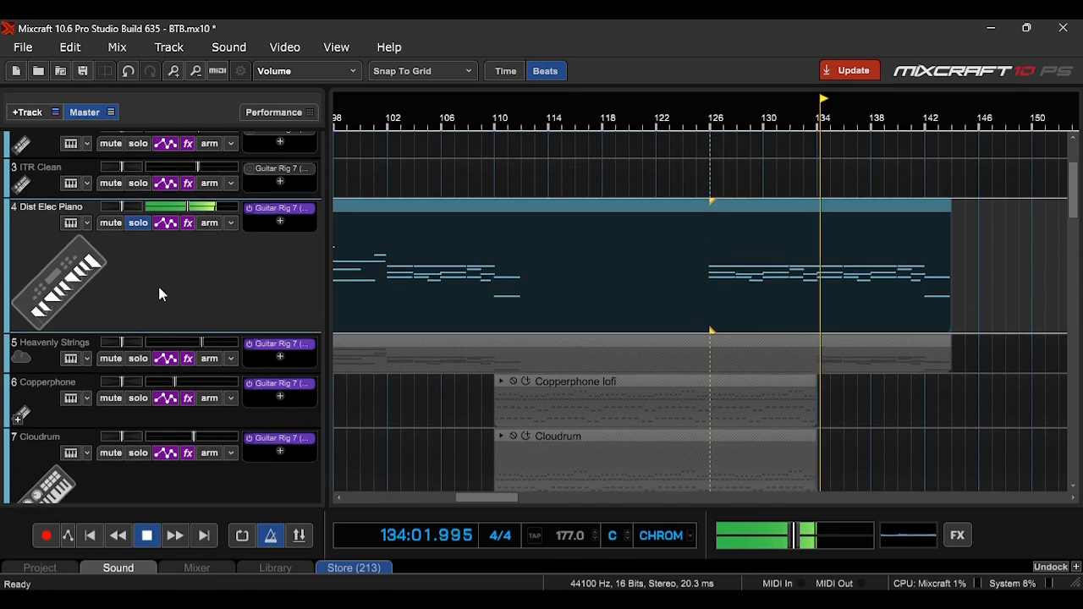
# - Unsolo the Dist Elec Piano track and set the playhead to measure 110
pyautogui.click(141, 225)
pyautogui.click(497, 163)
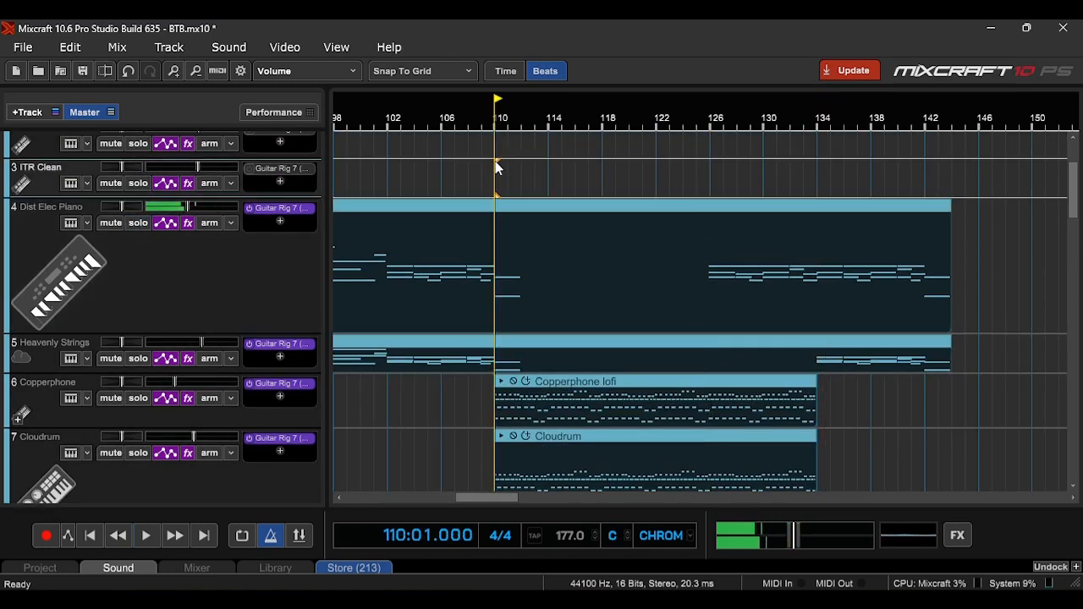
pyautogui.scroll(-6, 146, 375)
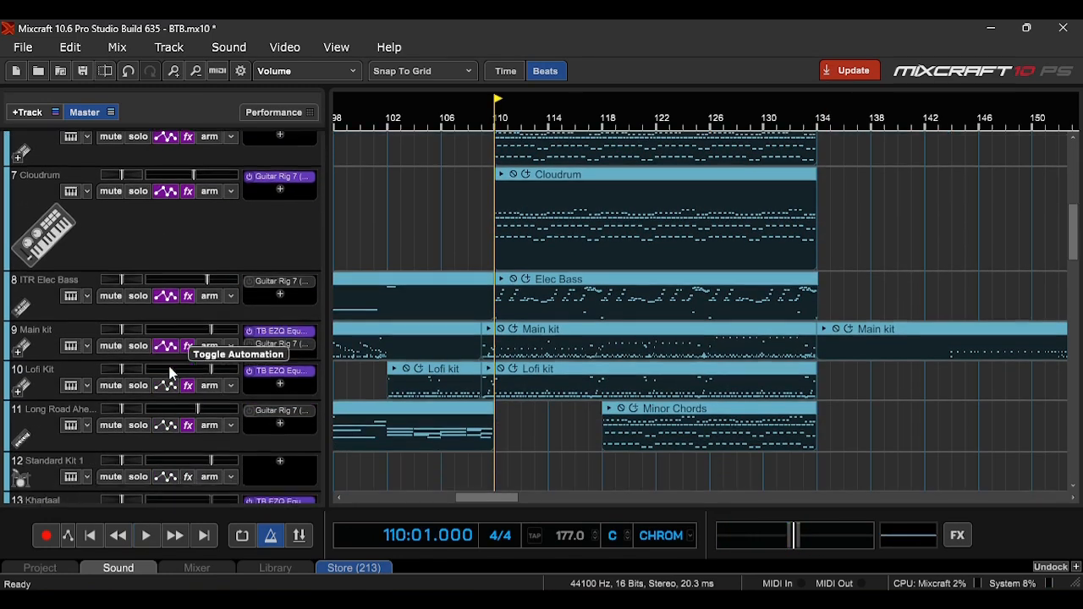
pyautogui.scroll(-2, 169, 364)
pyautogui.scroll(1, 170, 360)
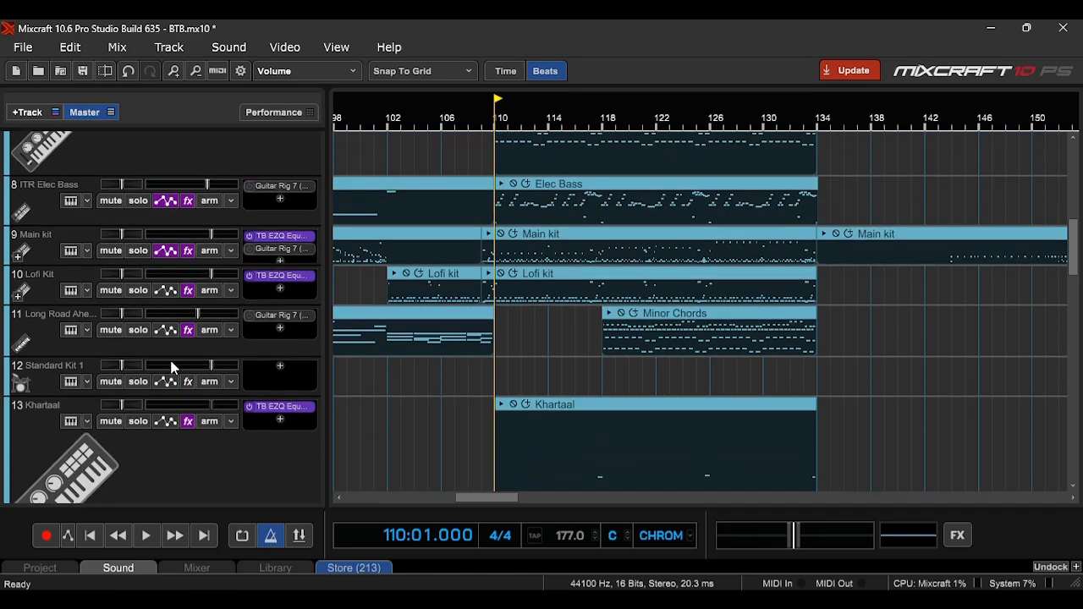
# - Move the playhead back to measure 102 and further back to measure 86, where the Dist Elec Piano notes begin
pyautogui.click(392, 127)
pyautogui.scroll(1, 229, 306)
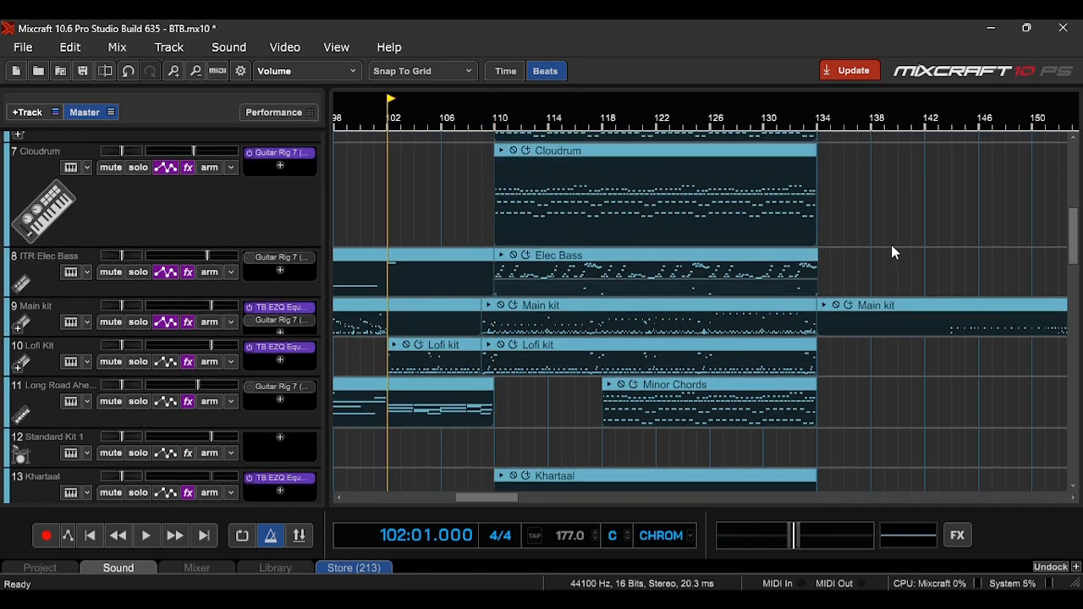
pyautogui.scroll(-1, 428, 254)
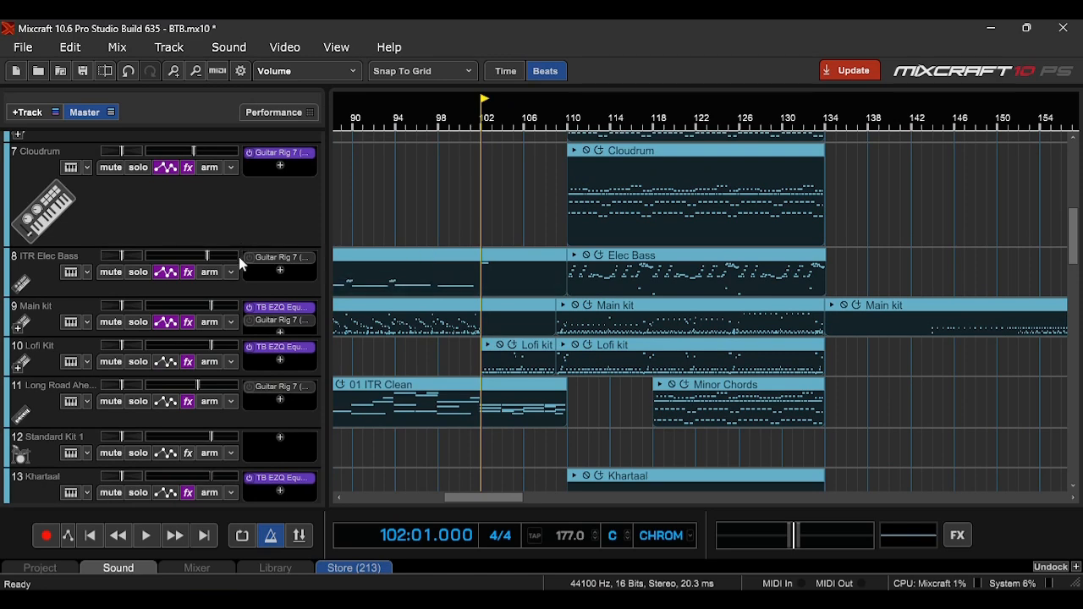
pyautogui.scroll(-1, 430, 253)
pyautogui.scroll(1, 246, 274)
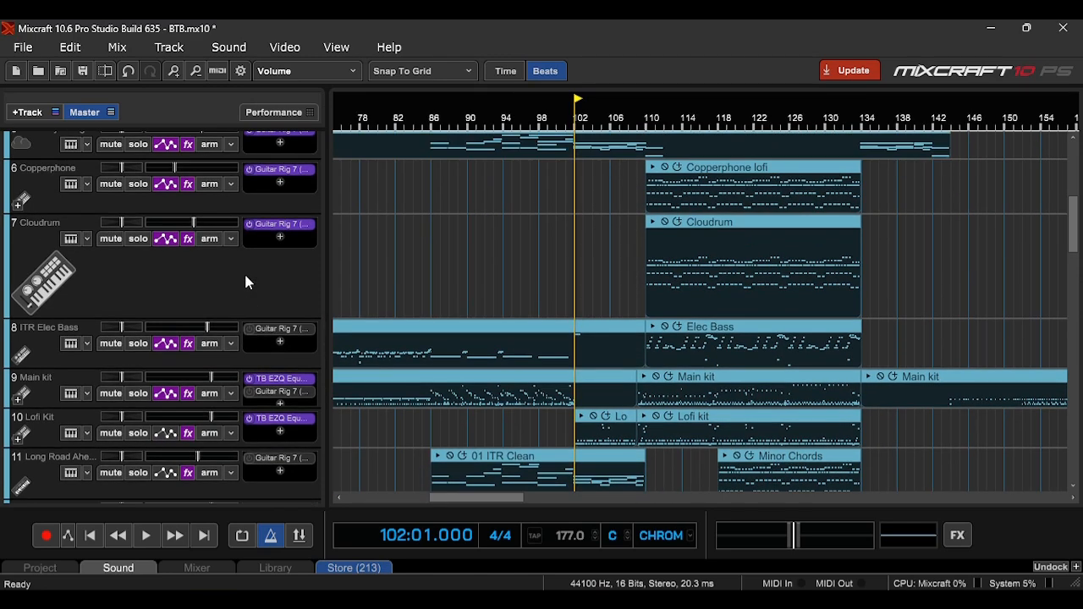
pyautogui.scroll(1, 246, 275)
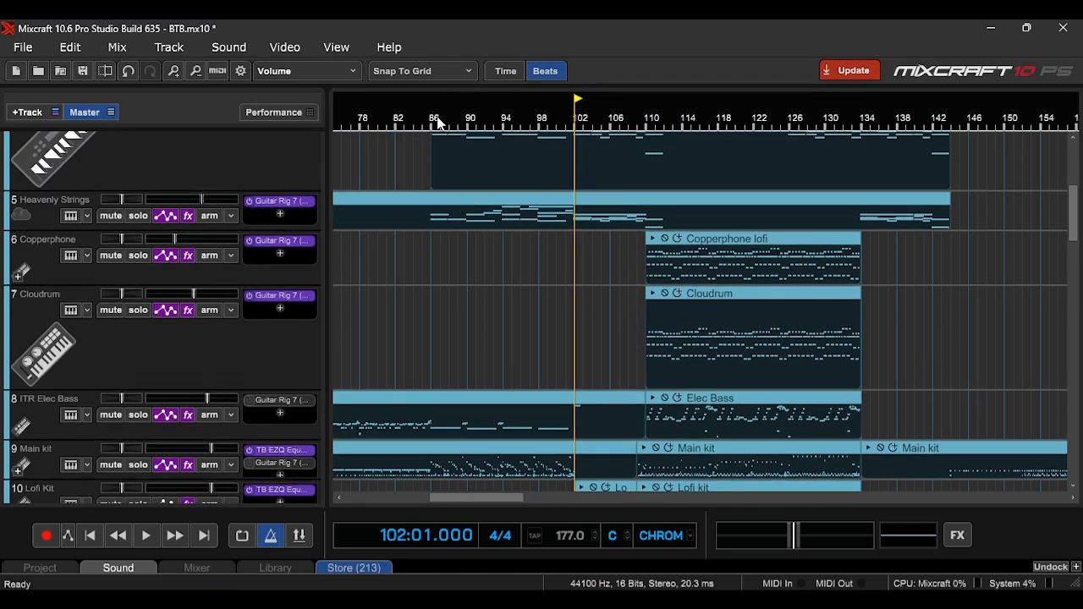
pyautogui.click(435, 120)
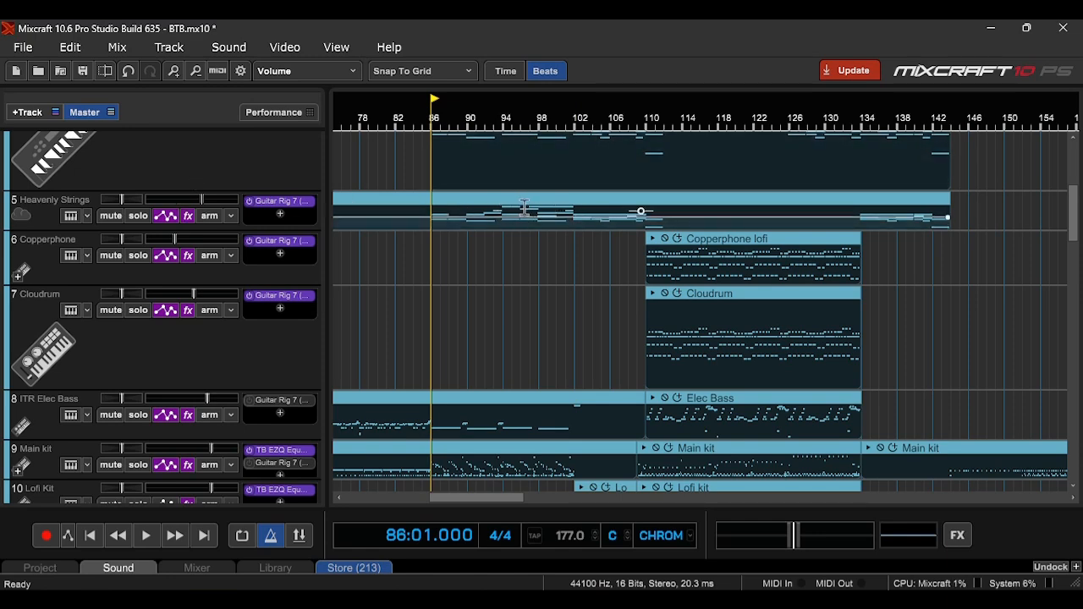
# - Reduce the height of the Cloudrum track to match its neighbouring tracks
pyautogui.scroll(-6, 467, 213)
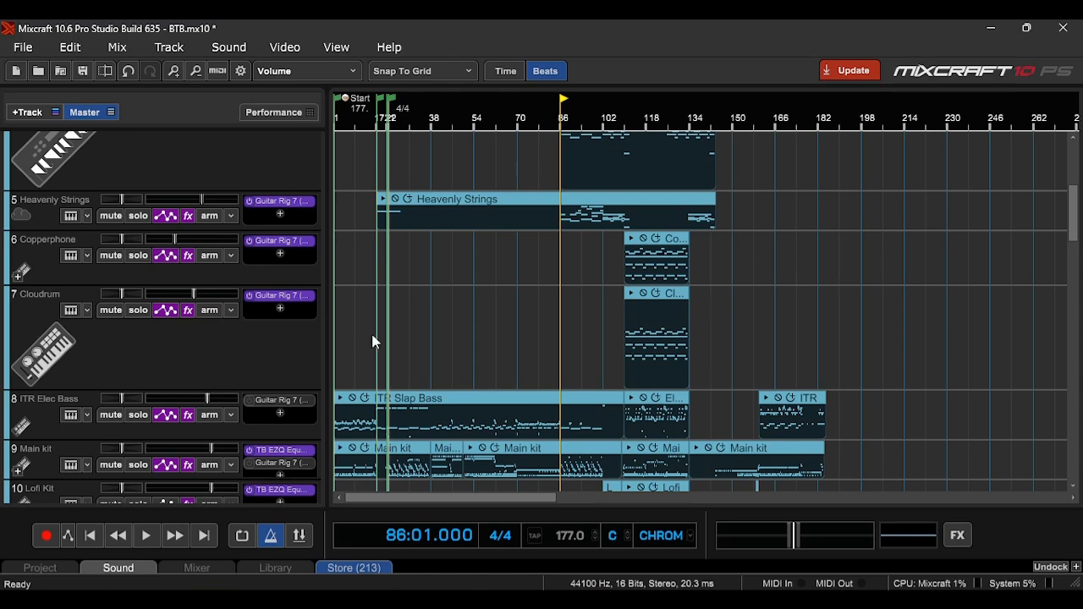
pyautogui.moveTo(270, 389); pyautogui.dragTo(271, 332)
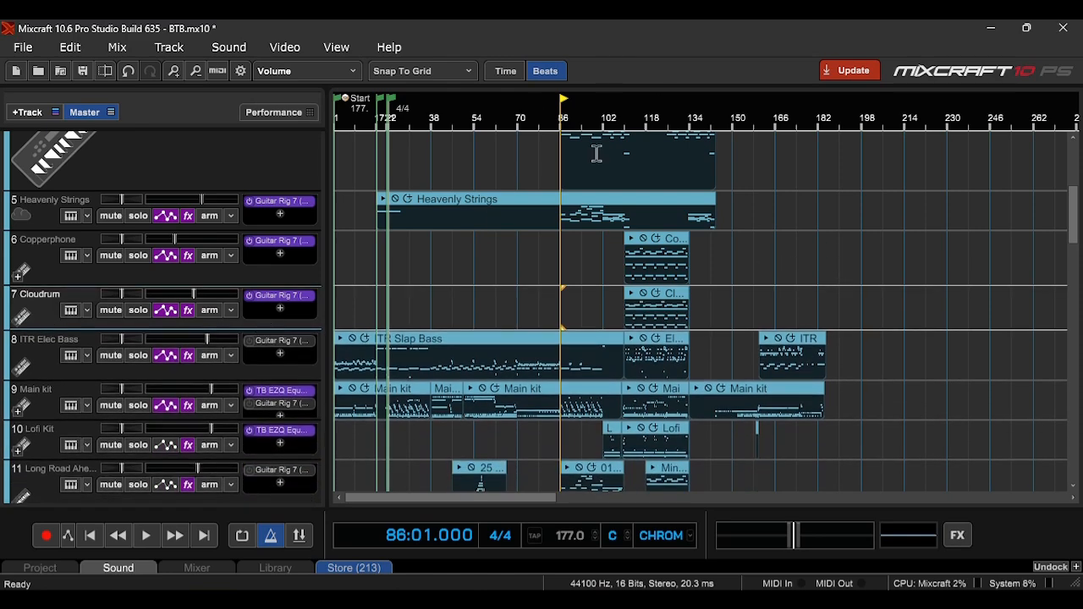
pyautogui.scroll(2, 595, 150)
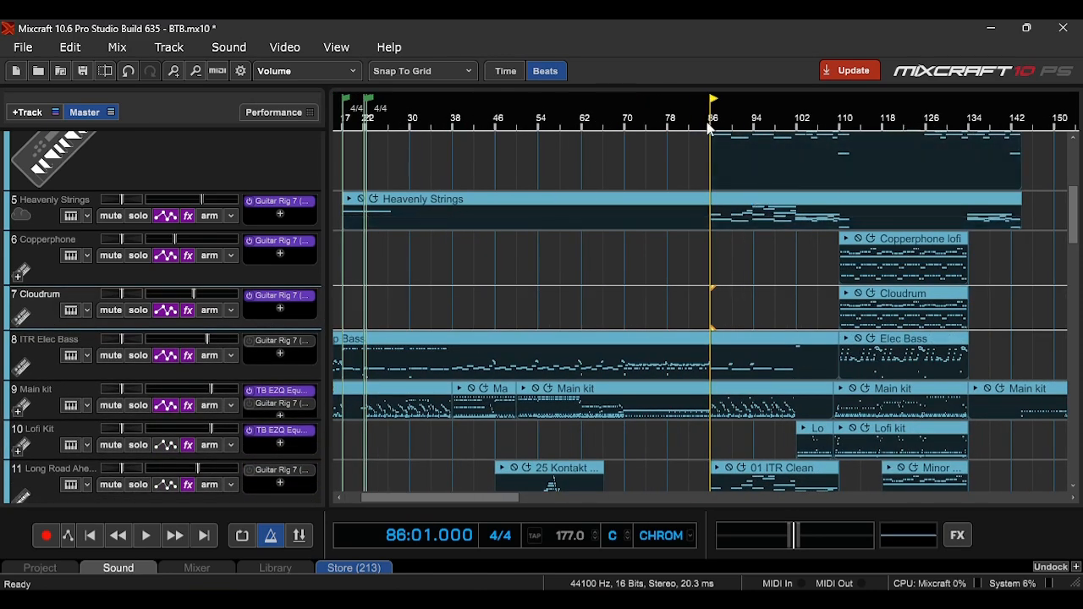
# - Play the full mix from measure 86 and follow the clips on the tracks down to Khartaal
pyautogui.press('space')
pyautogui.scroll(-1, 248, 406)
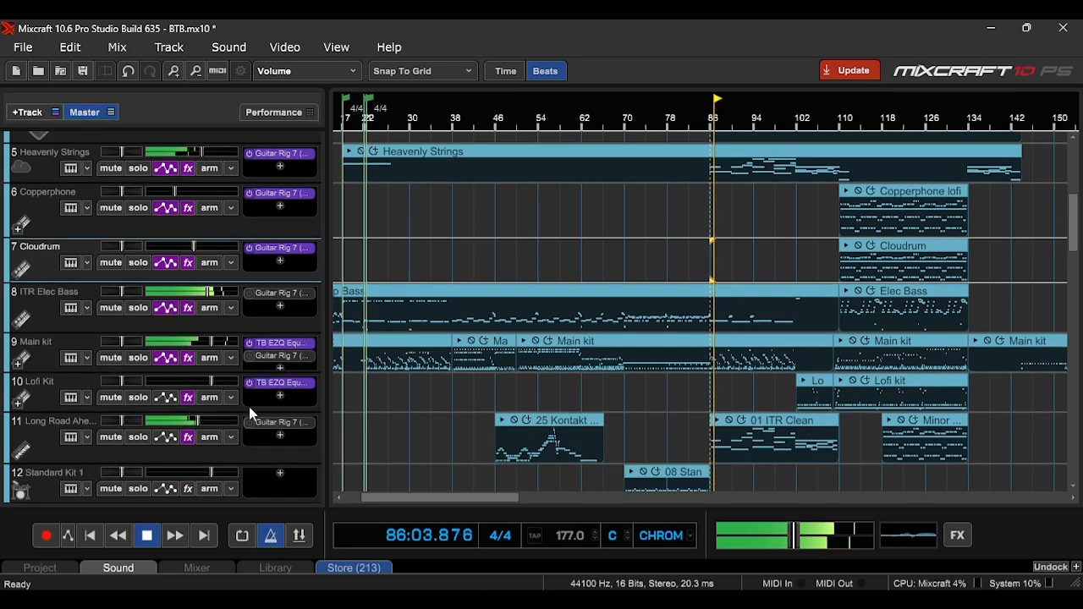
pyautogui.scroll(-2, 245, 407)
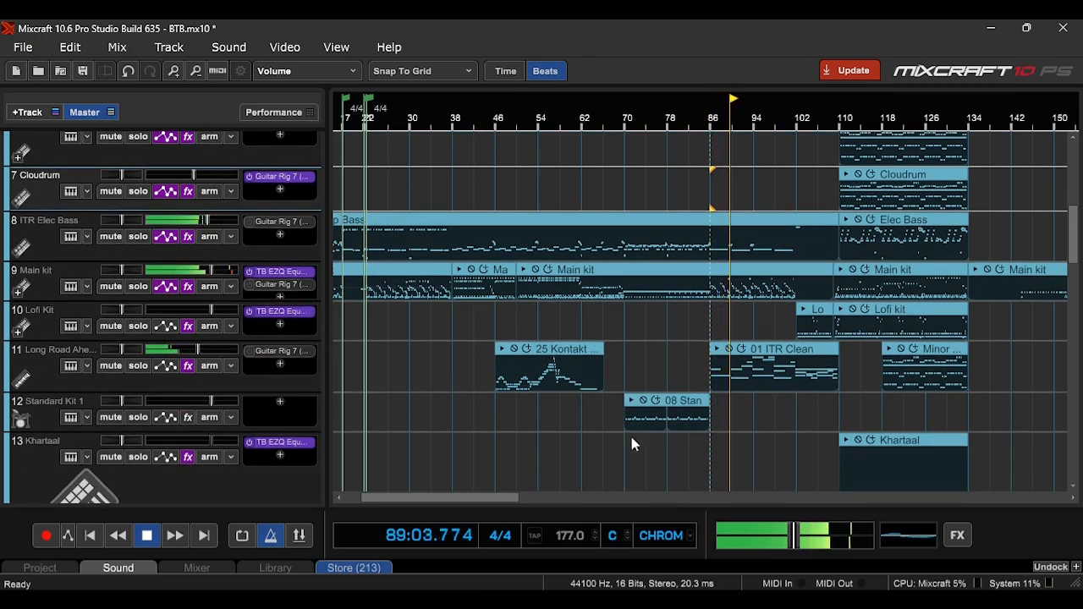
pyautogui.moveTo(501, 498); pyautogui.dragTo(559, 497)
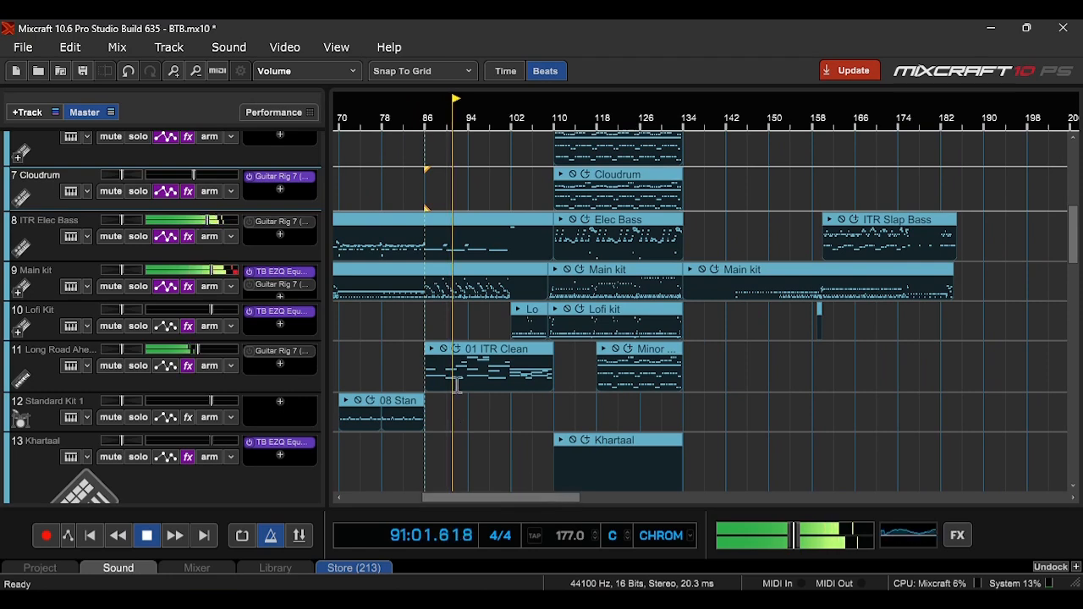
# - During playback, open the 01 ITR Clean clip in the piano roll, examine its notes up to clip measure 13, and close the editor
pyautogui.scroll(3, 457, 386)
pyautogui.doubleClick(728, 348)
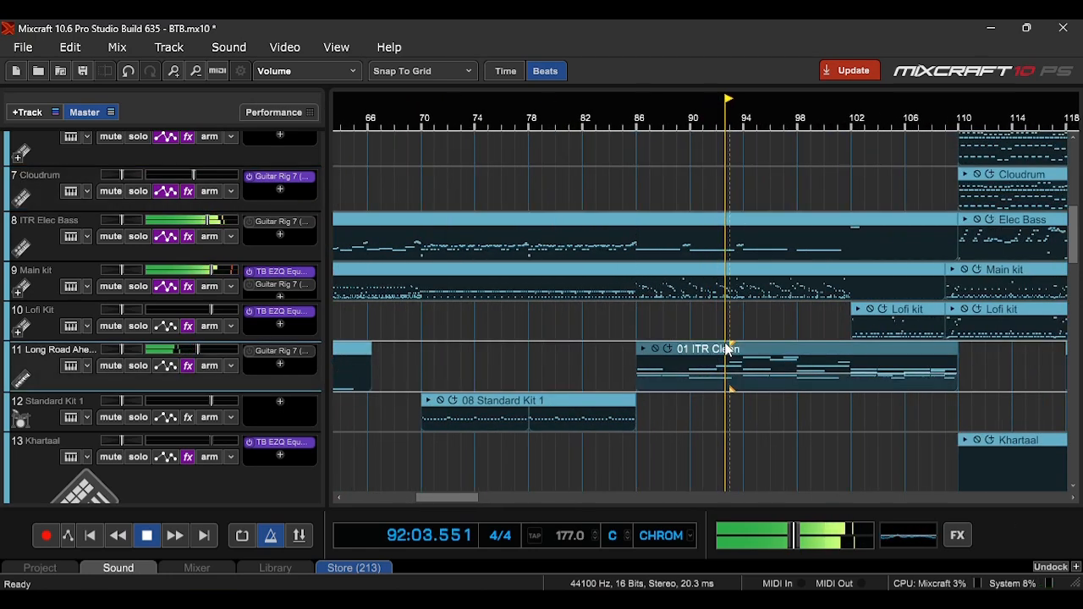
pyautogui.scroll(2, 391, 347)
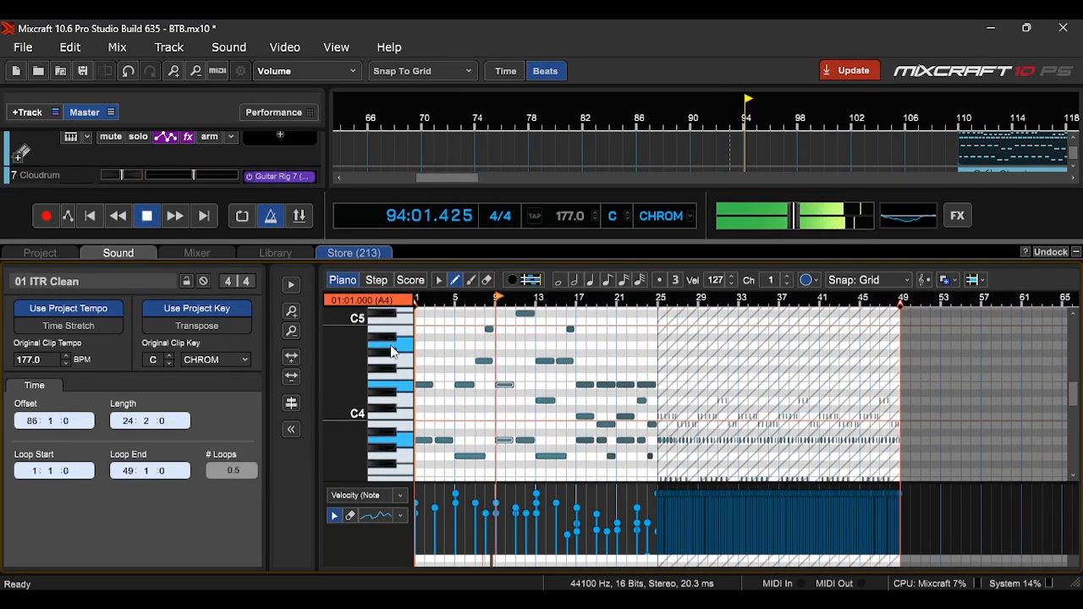
pyautogui.scroll(1, 507, 347)
pyautogui.scroll(2, 585, 345)
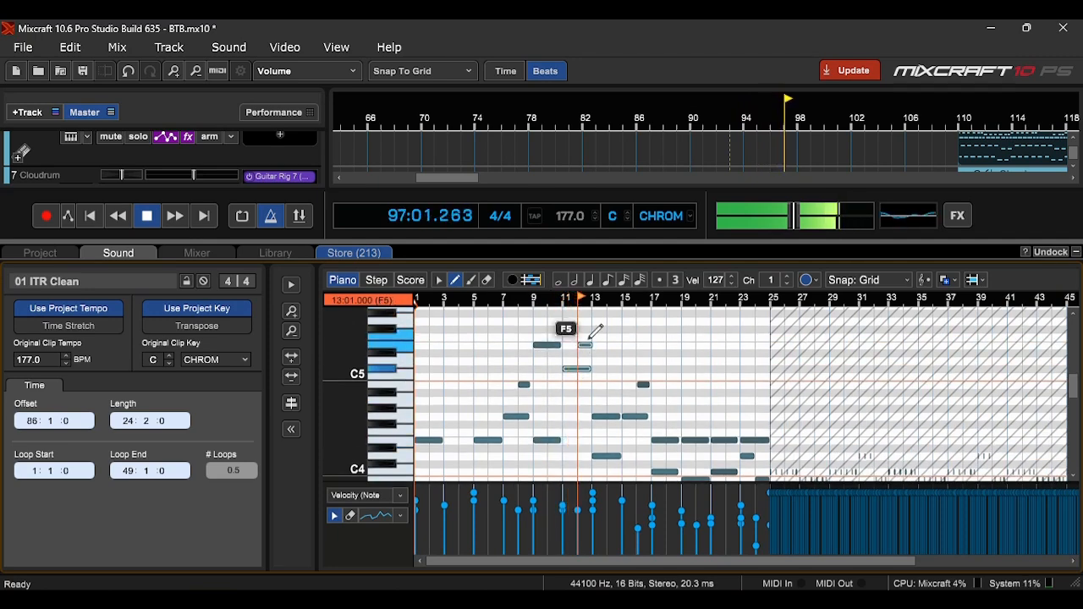
pyautogui.click(587, 346)
pyautogui.click(606, 418)
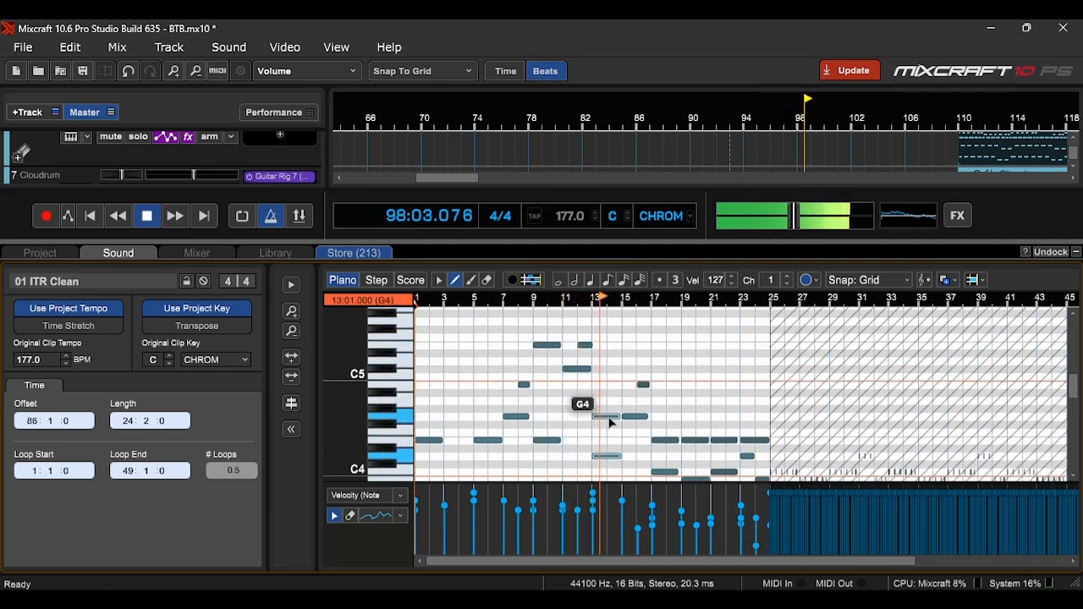
pyautogui.click(1077, 252)
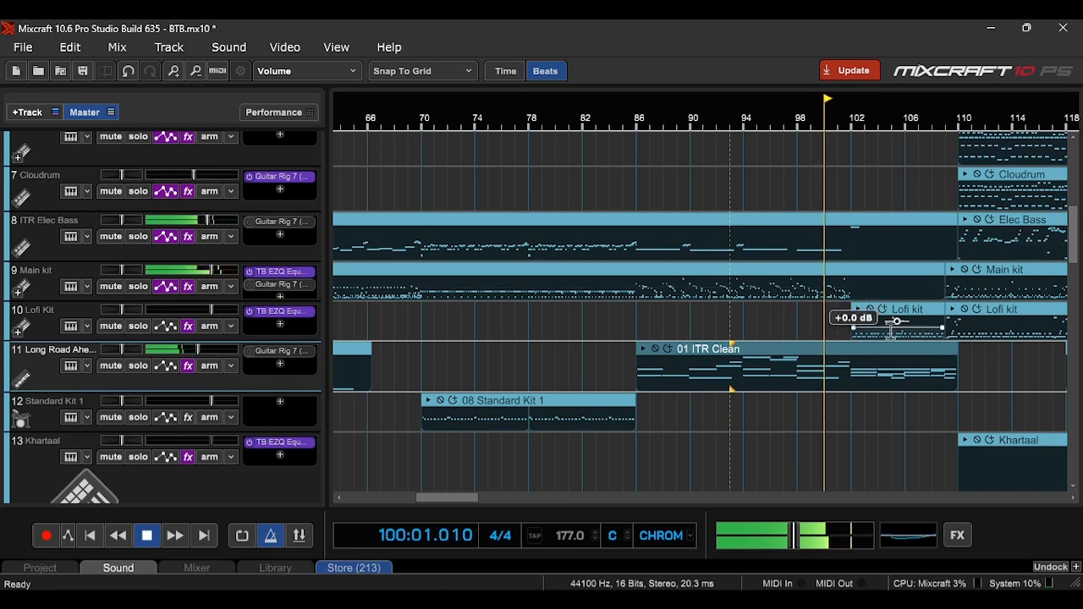
# - Follow the playback from measure 102, examining the Lofi kit, Heavenly Strings and Dist Elec Piano clips
pyautogui.moveTo(462, 498); pyautogui.dragTo(497, 501)
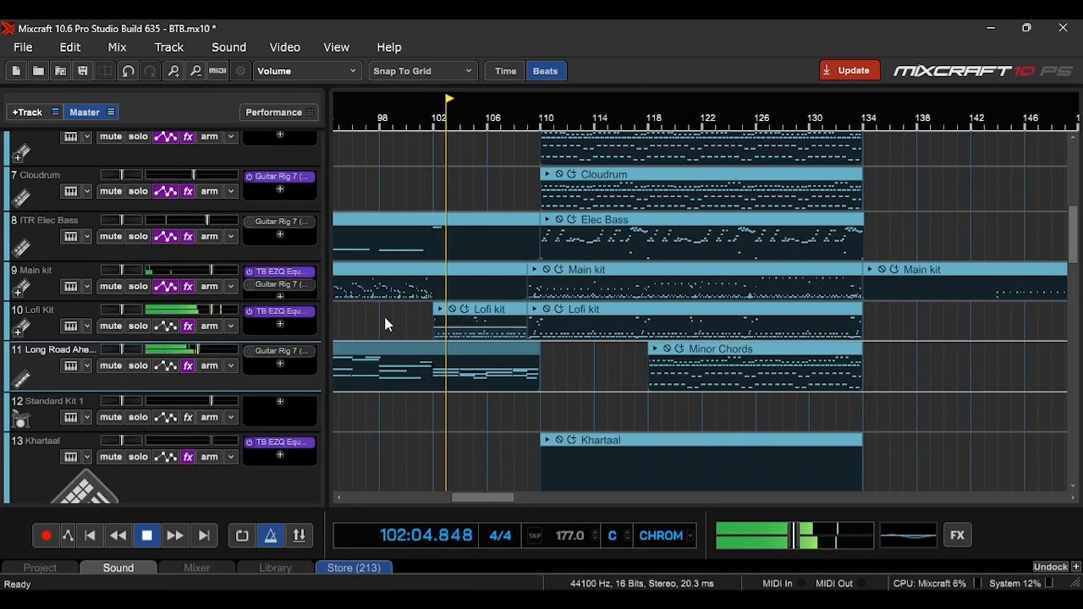
pyautogui.scroll(3, 246, 340)
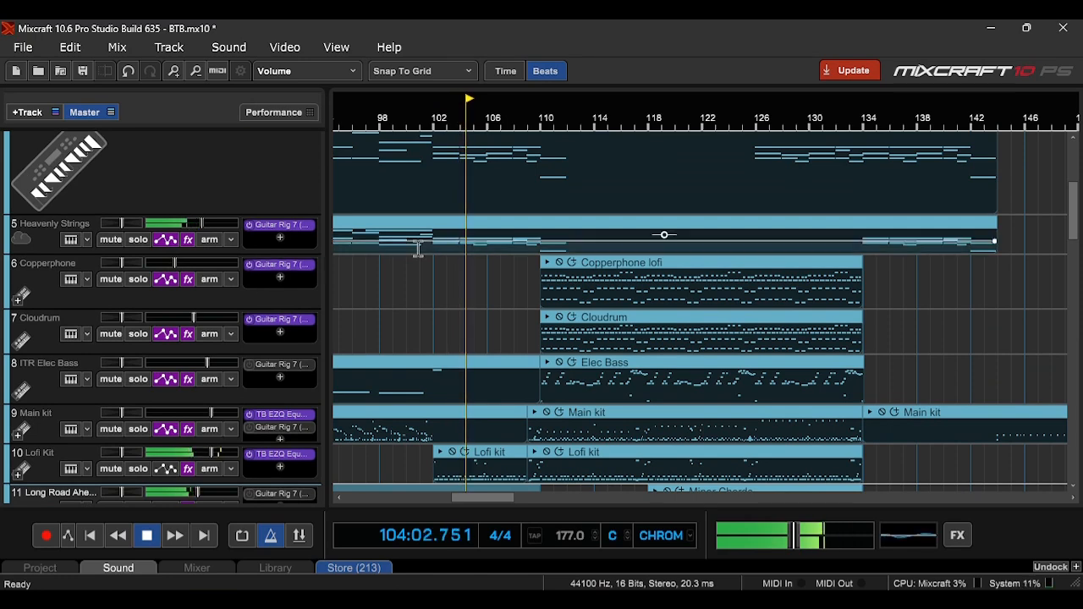
pyautogui.scroll(3, 251, 297)
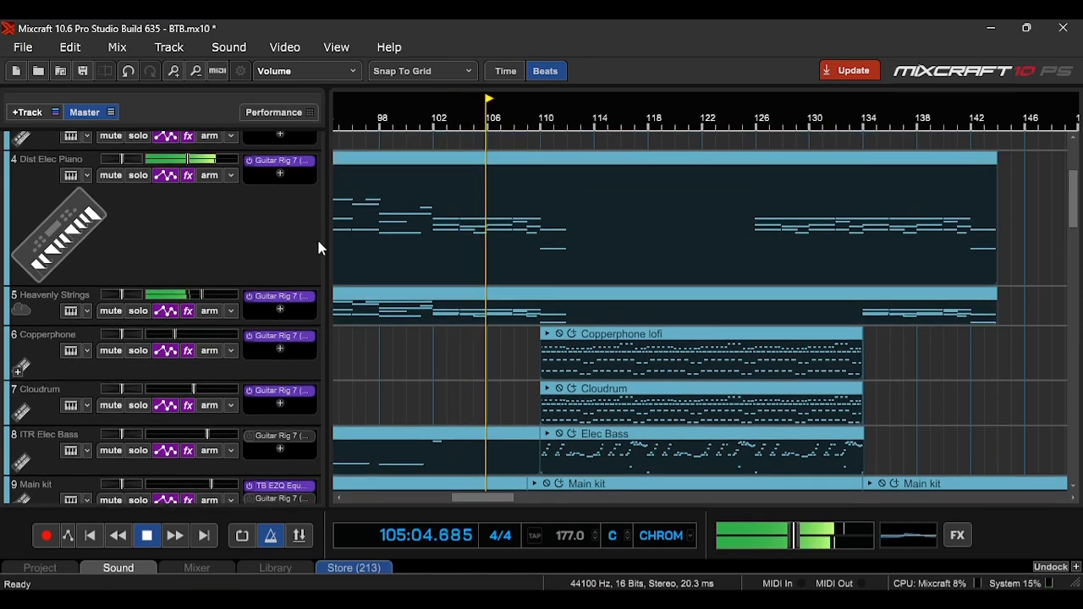
pyautogui.scroll(-3, 218, 375)
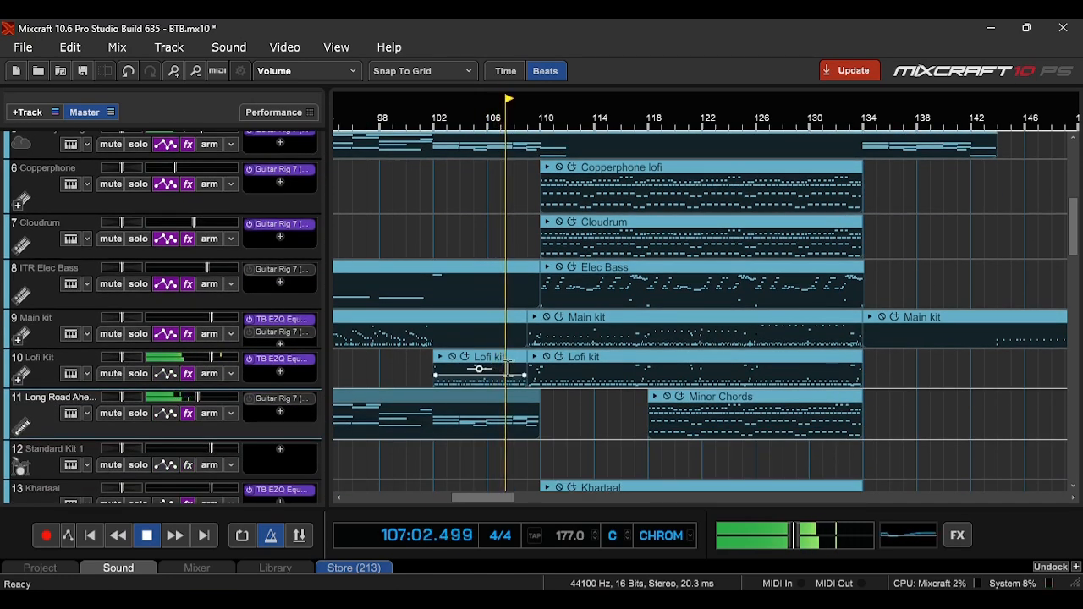
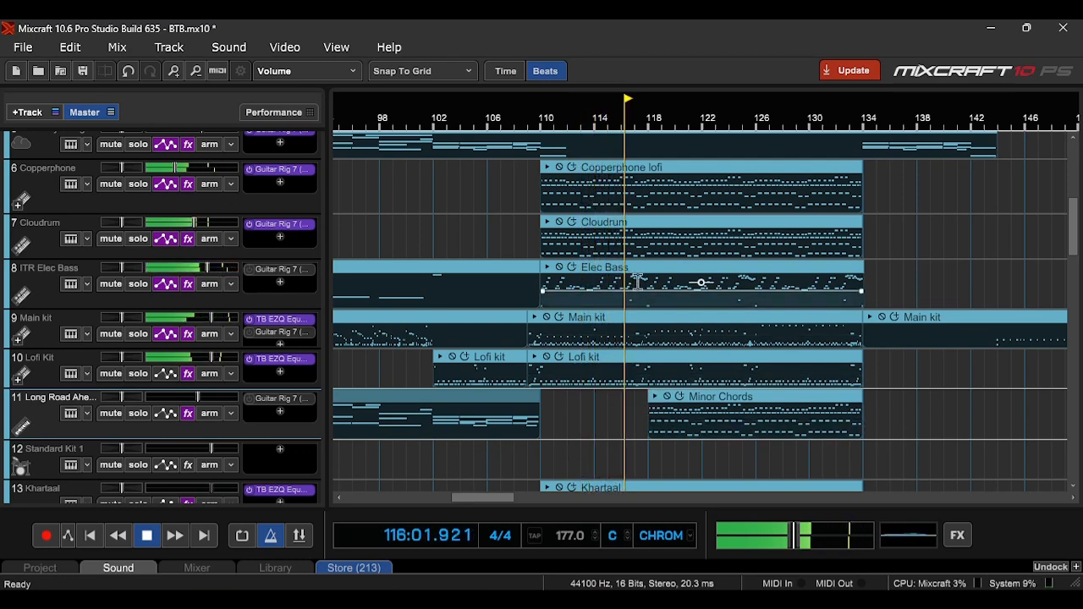
# - Follow the playback through the Minor Chords section up to measure 134, examining the Elec Bass, Cloudrum, Copperphone and Khartaal tracks
pyautogui.scroll(1, 638, 282)
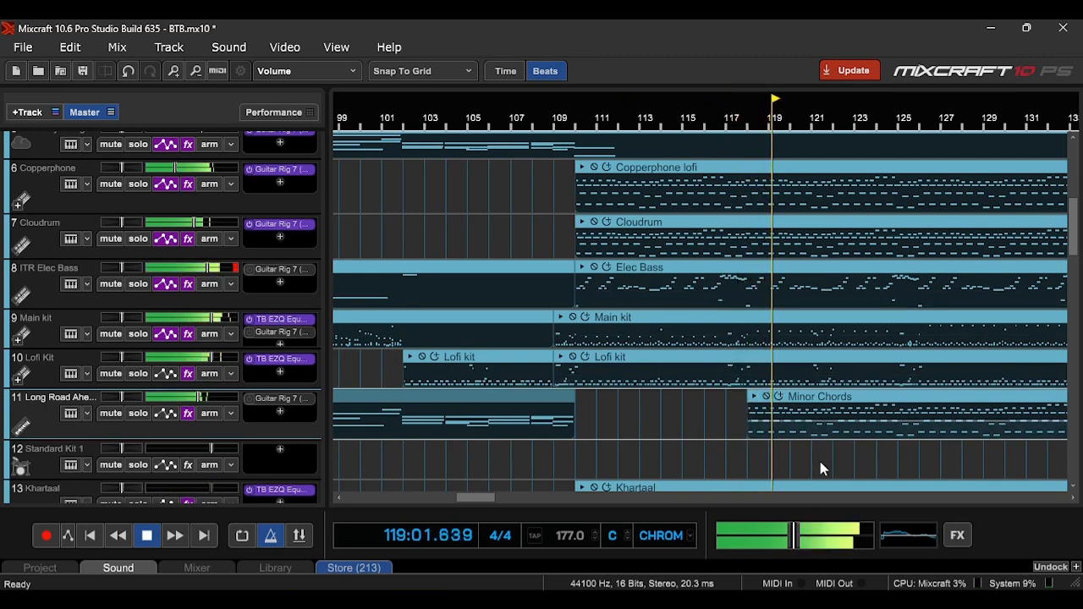
pyautogui.moveTo(477, 498)
pyautogui.mouseDown()
pyautogui.moveTo(504, 502)
pyautogui.moveTo(495, 505)
pyautogui.mouseUp()
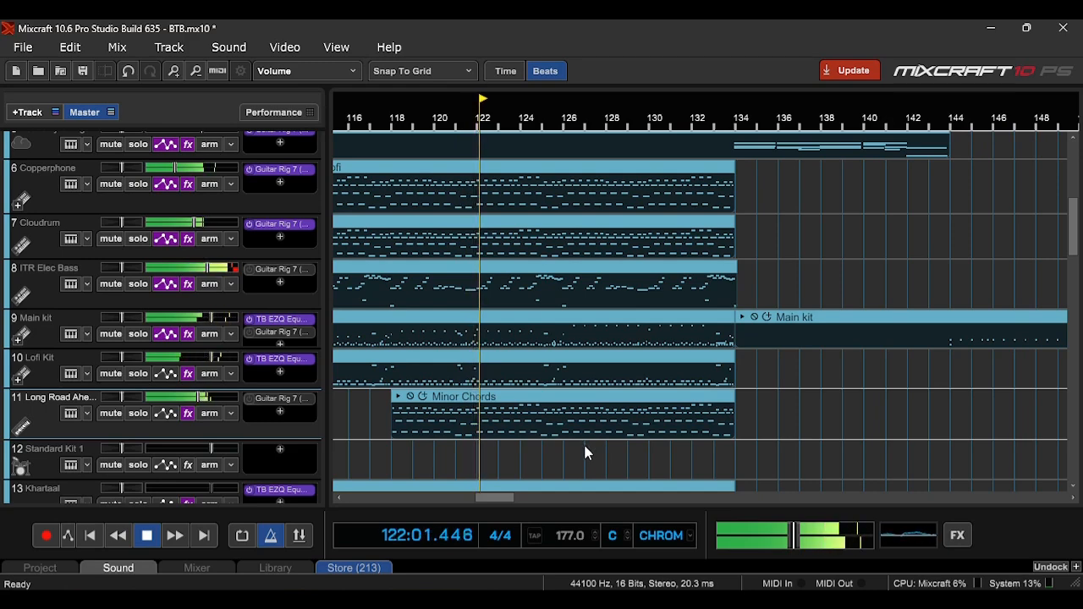
pyautogui.scroll(-3, 263, 380)
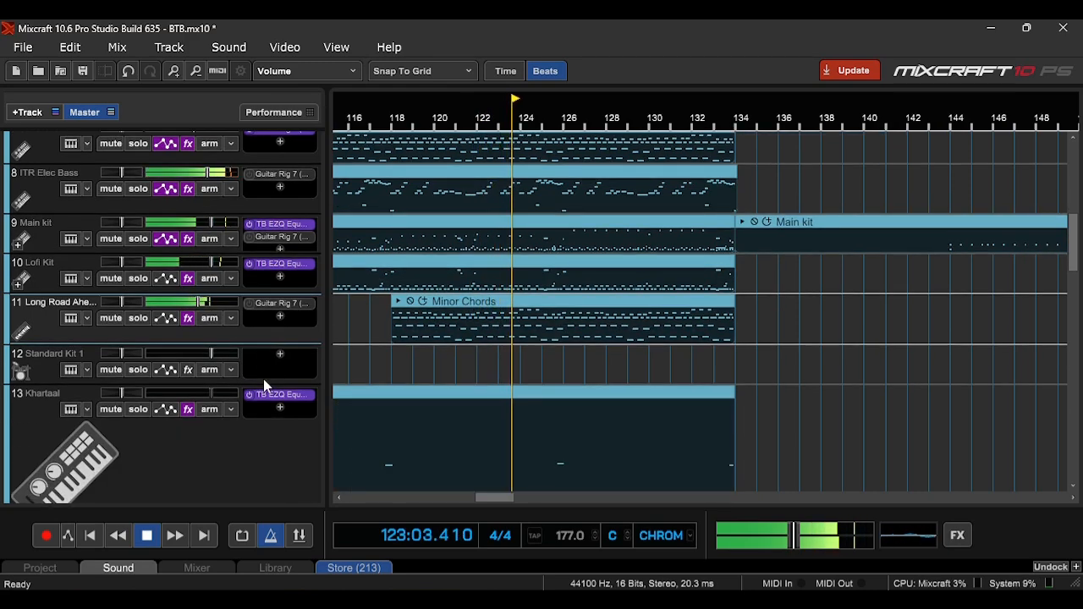
pyautogui.scroll(1, 291, 298)
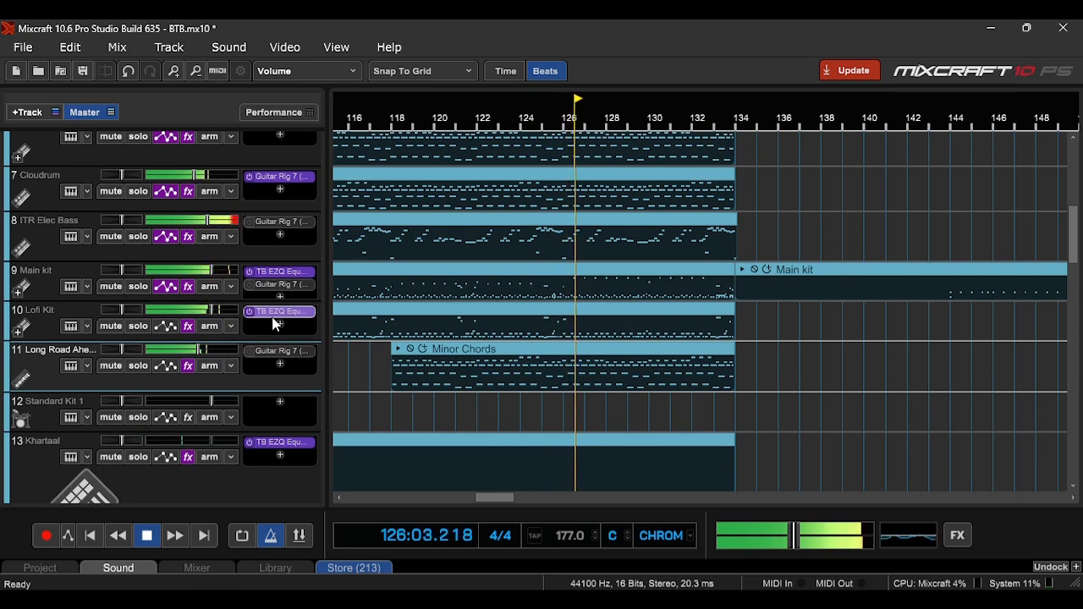
pyautogui.scroll(4, 280, 342)
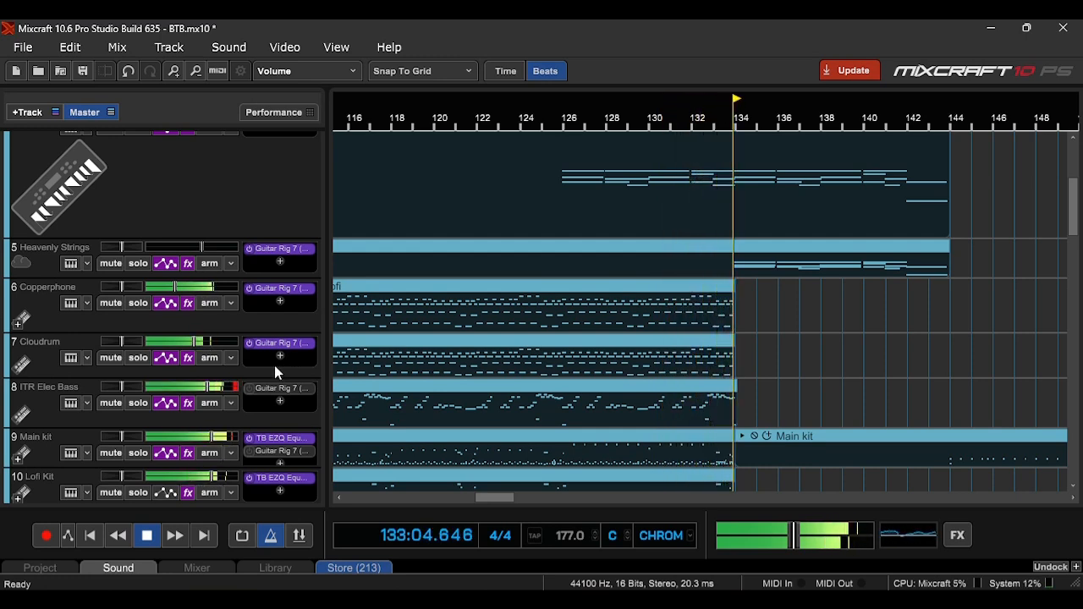
# - Let the mix play to the end of the Heavenly Strings clip, stop playback, and set the playhead to measure 154 on that track
pyautogui.scroll(-1, 276, 372)
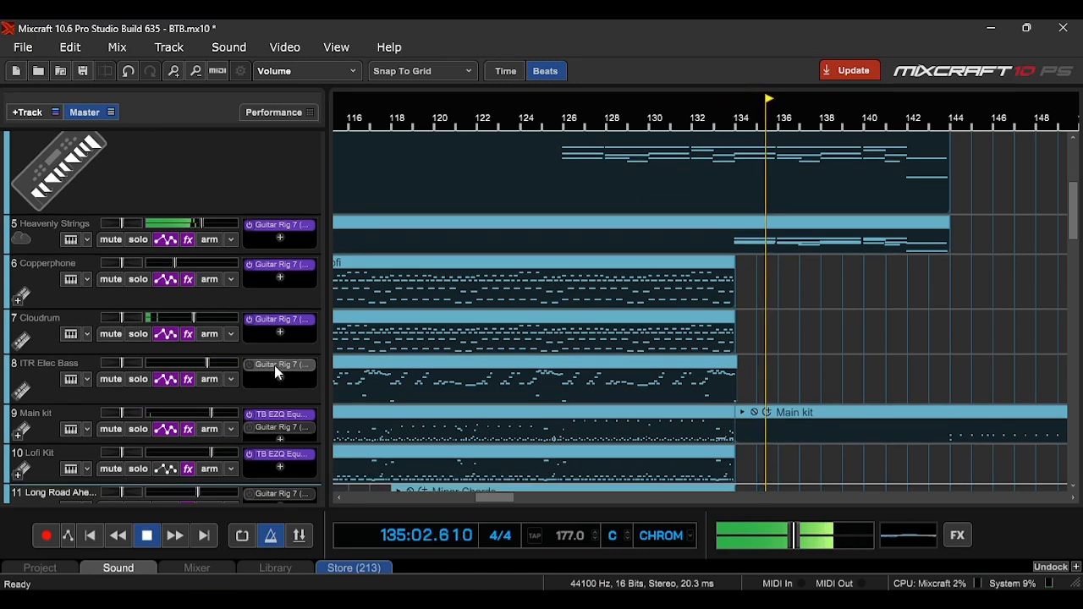
pyautogui.scroll(-1, 278, 373)
pyautogui.scroll(-3, 822, 376)
pyautogui.scroll(-1, 764, 342)
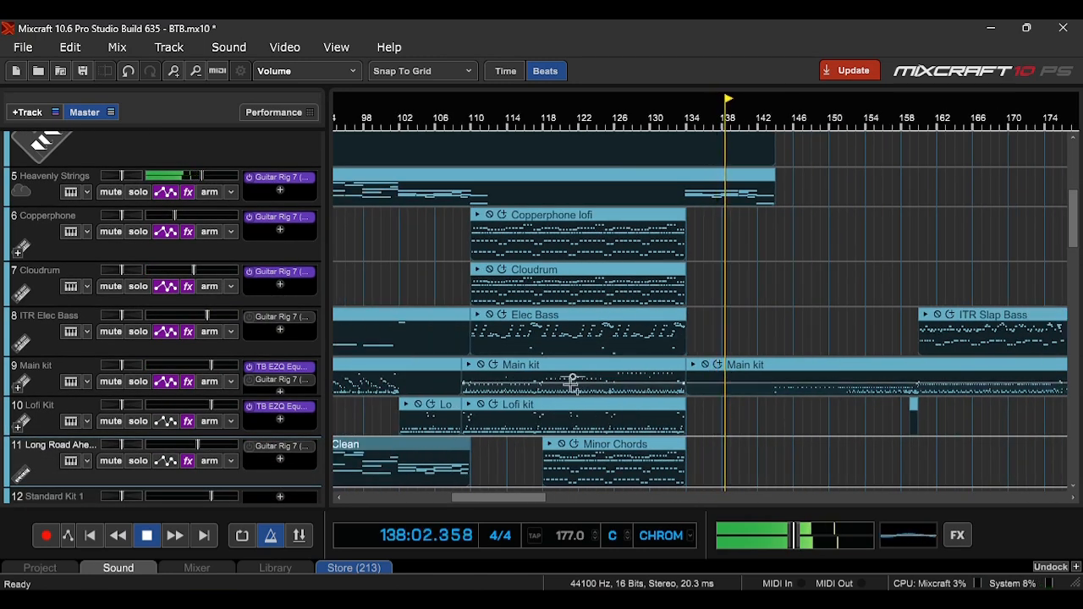
pyautogui.scroll(-2, 411, 345)
pyautogui.scroll(-5, 460, 327)
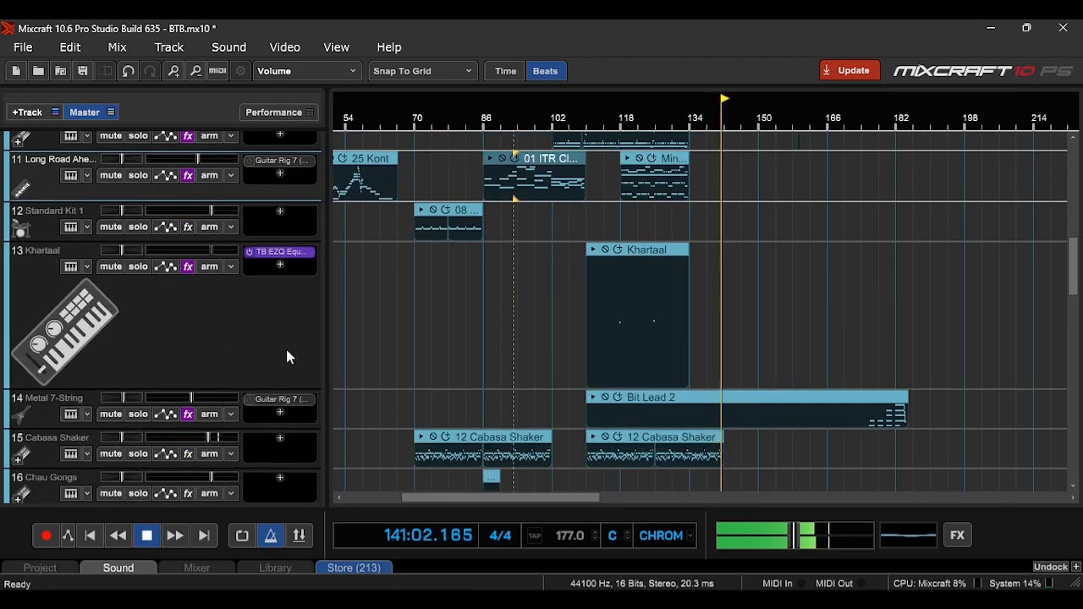
pyautogui.scroll(5, 283, 345)
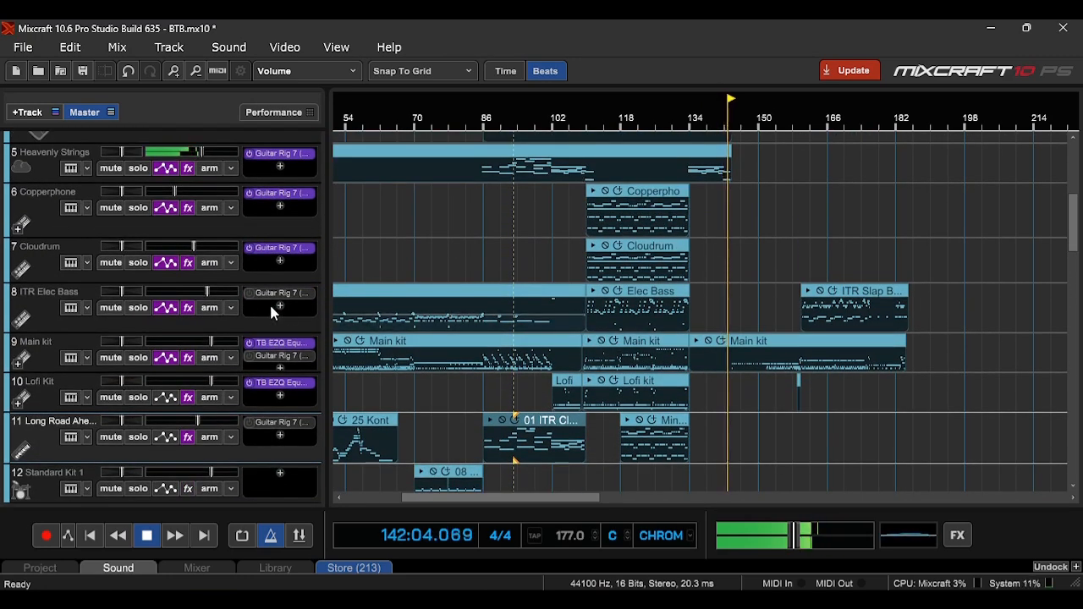
pyautogui.press('space')
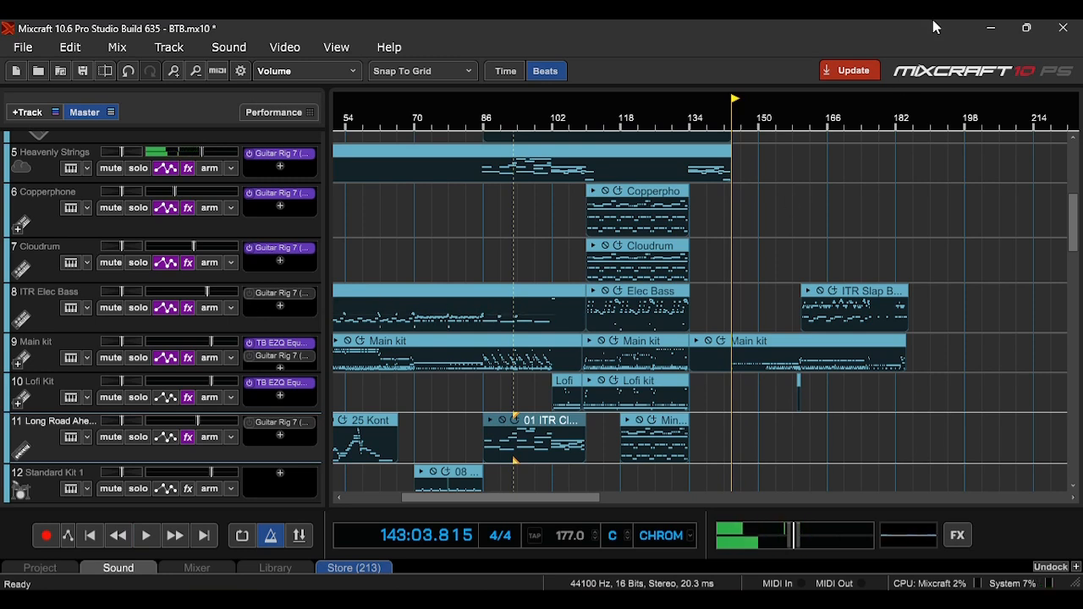
pyautogui.click(782, 179)
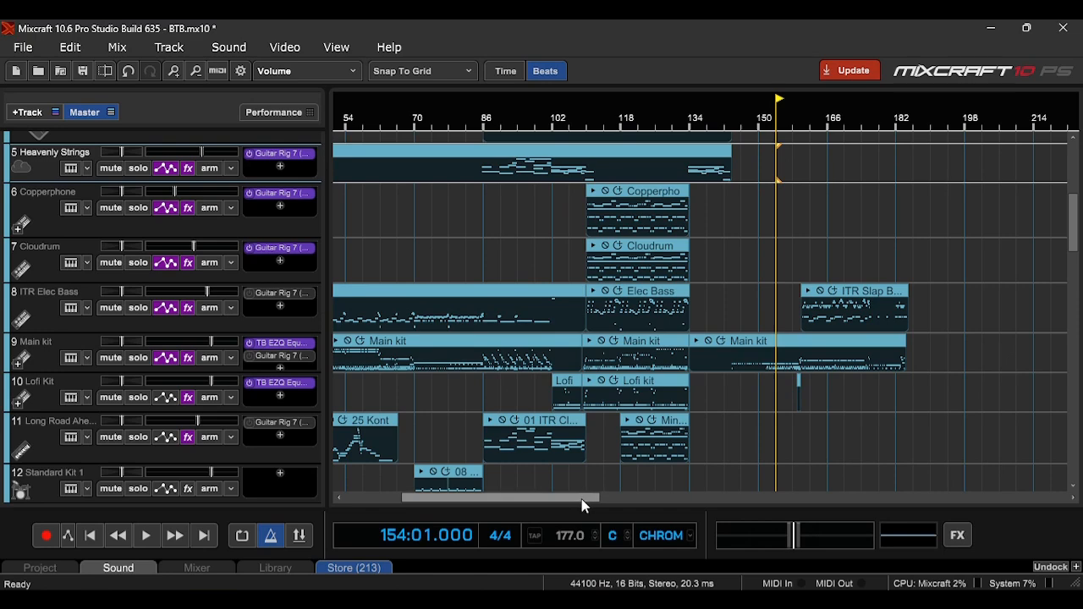
# - Enlarge the DJAA MAASTA track and set the playhead to measure 159 at the start of its clip
pyautogui.moveTo(582, 505); pyautogui.dragTo(620, 508)
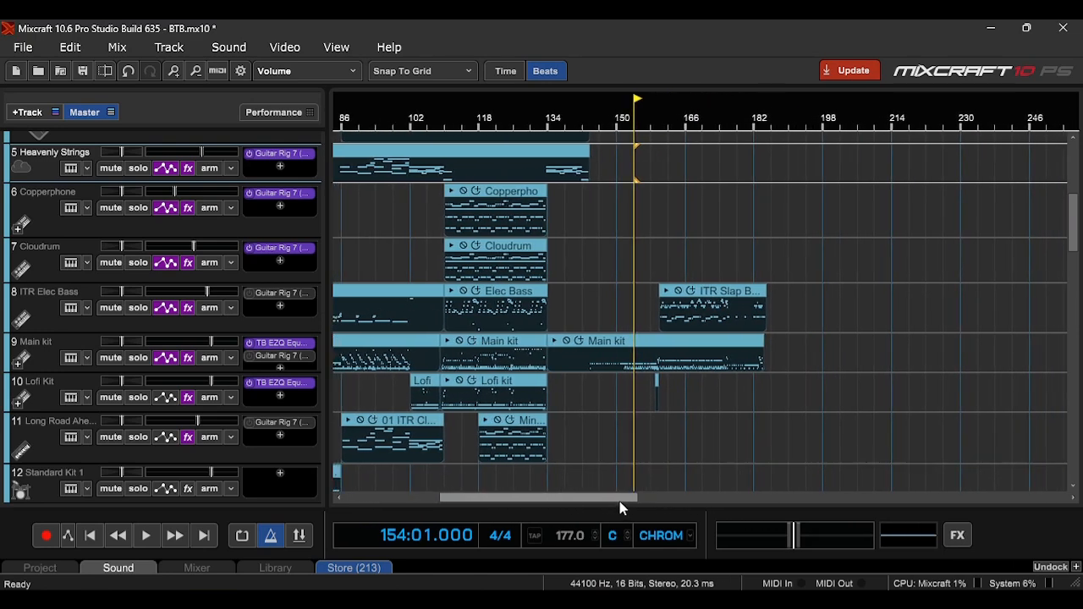
pyautogui.scroll(5, 279, 339)
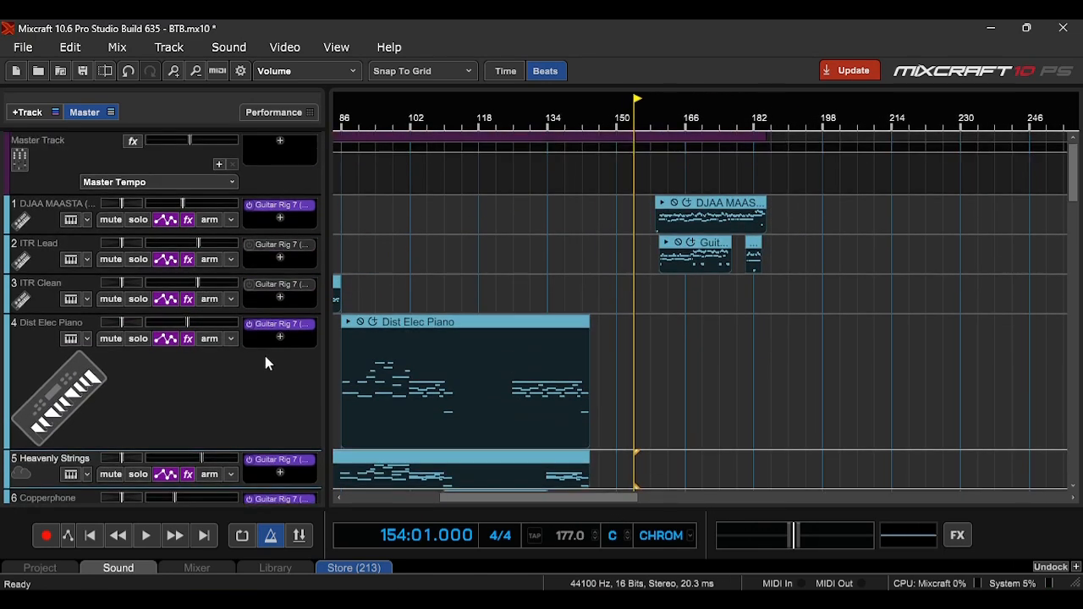
pyautogui.click(663, 129)
pyautogui.click(659, 130)
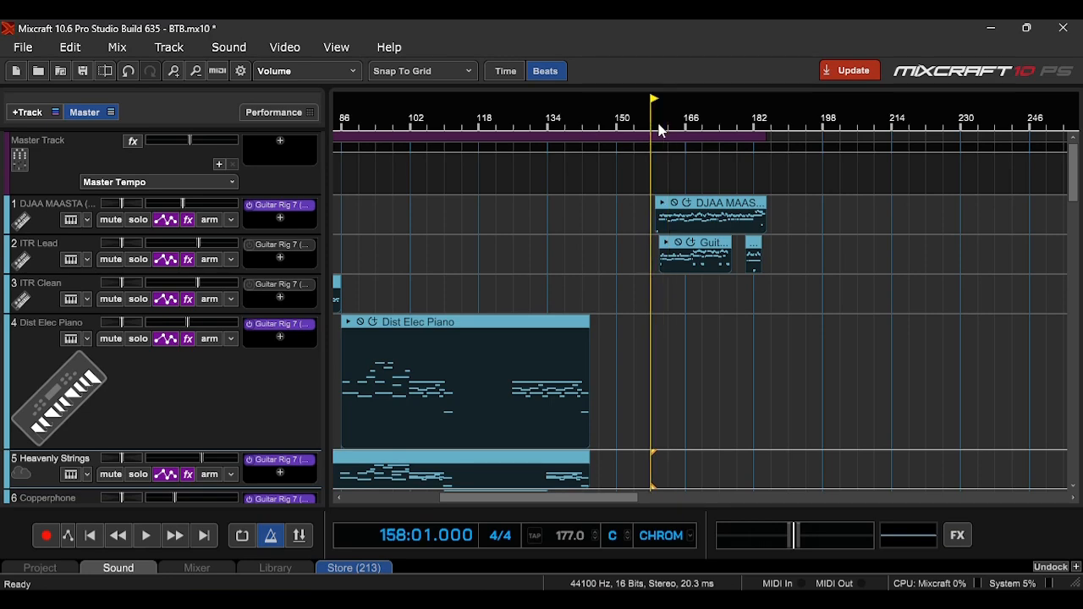
pyautogui.scroll(2, 762, 248)
pyautogui.scroll(1, 763, 256)
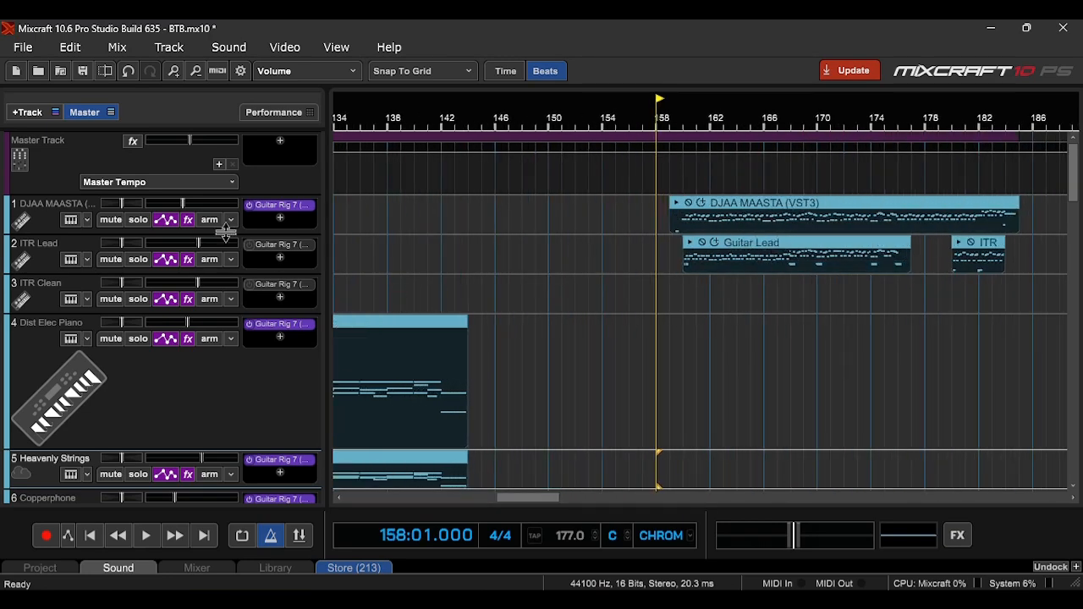
pyautogui.moveTo(225, 231); pyautogui.dragTo(246, 348)
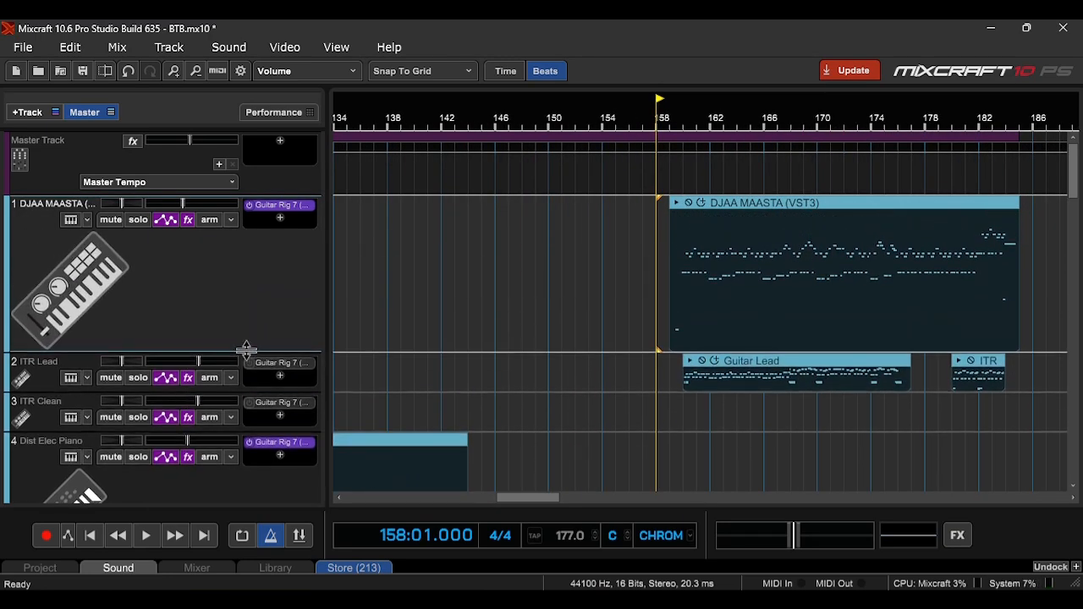
pyautogui.click(690, 129)
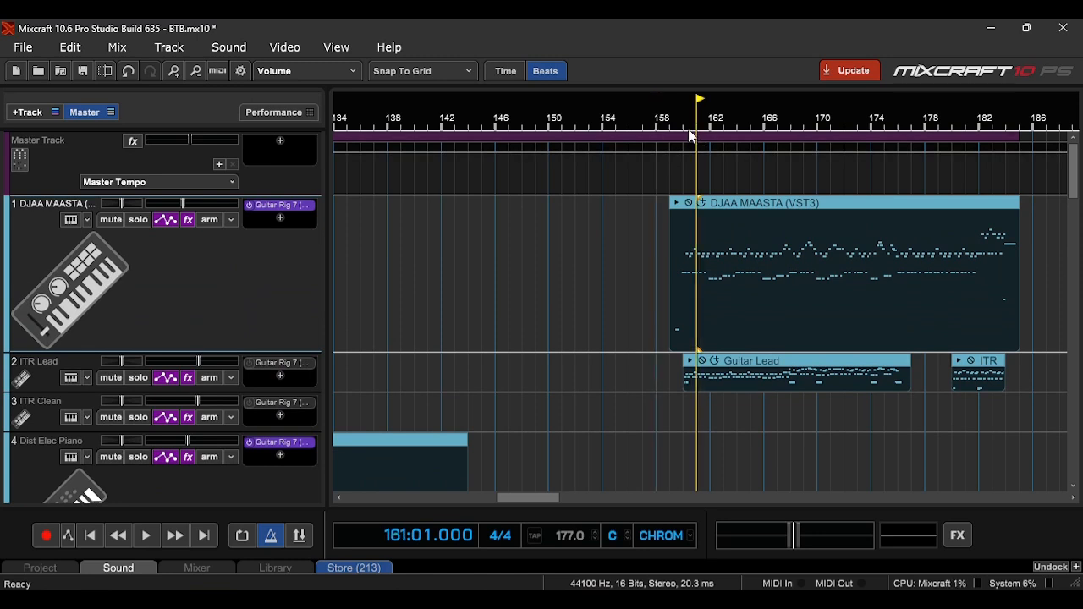
pyautogui.click(686, 129)
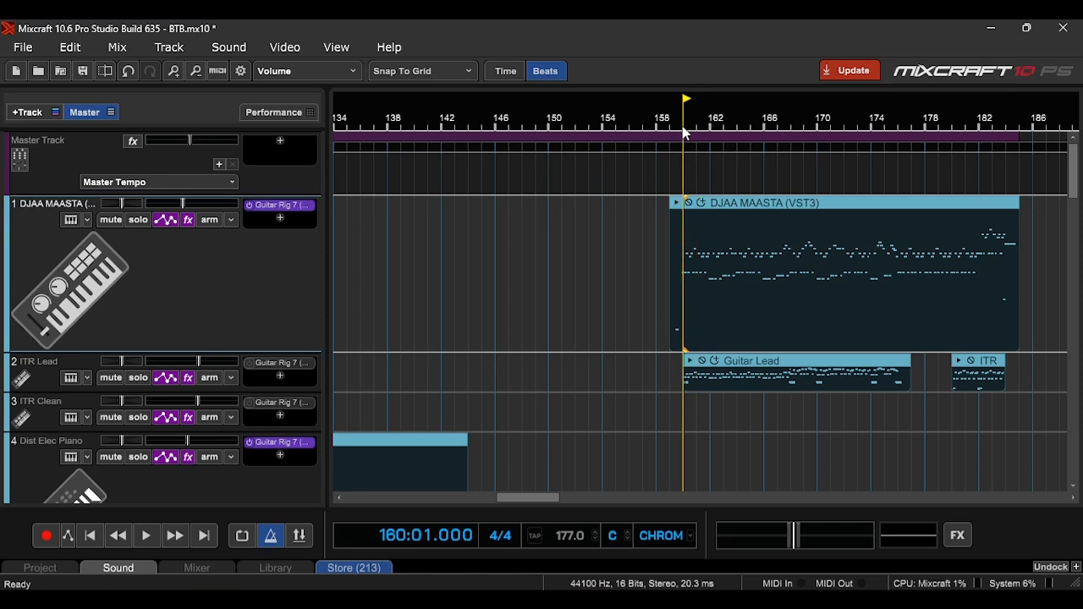
pyautogui.click(680, 129)
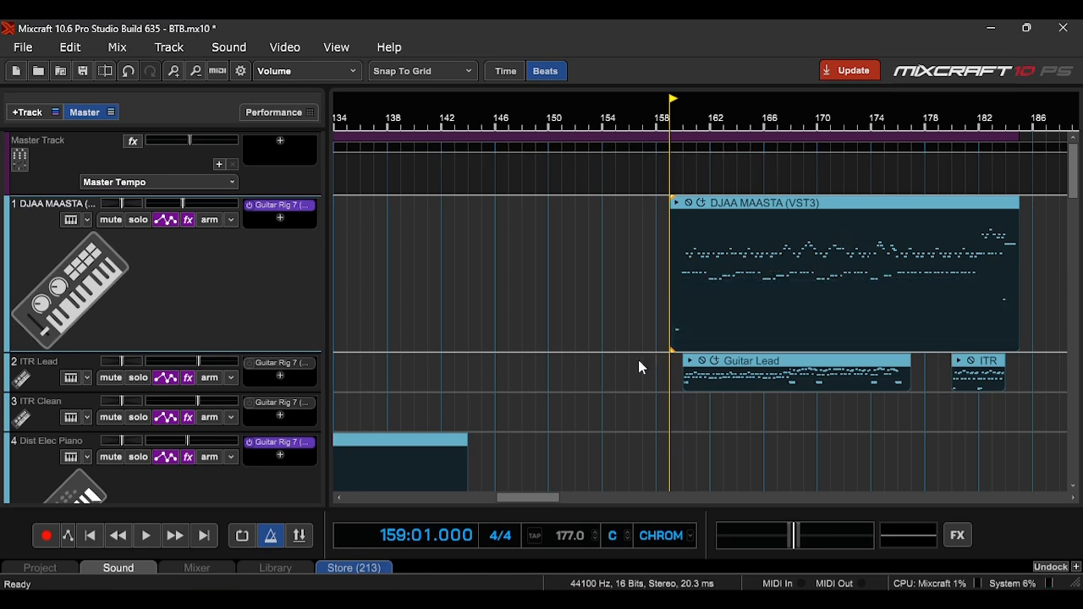
# - Solo the DJAA MAASTA track, examine its virtual guitar instrument's interface, and close the instrument windows
pyautogui.click(139, 221)
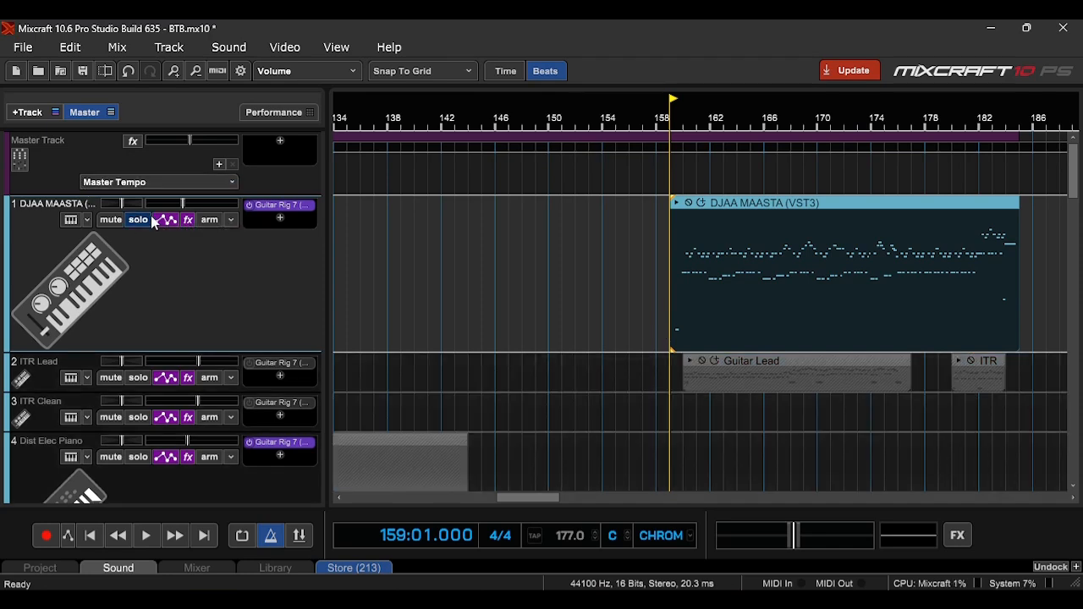
pyautogui.click(71, 221)
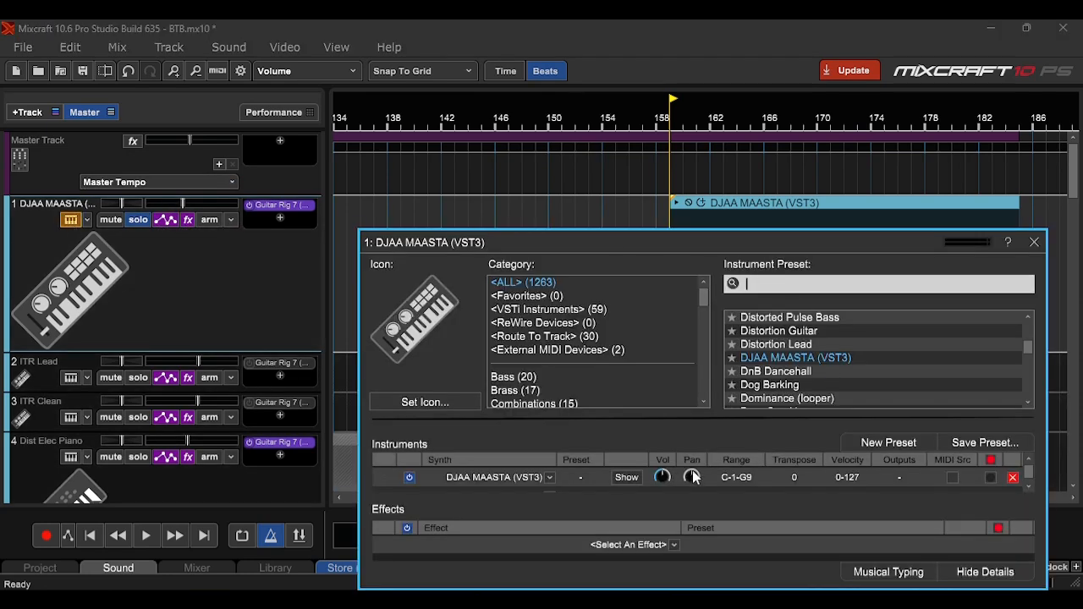
pyautogui.click(627, 478)
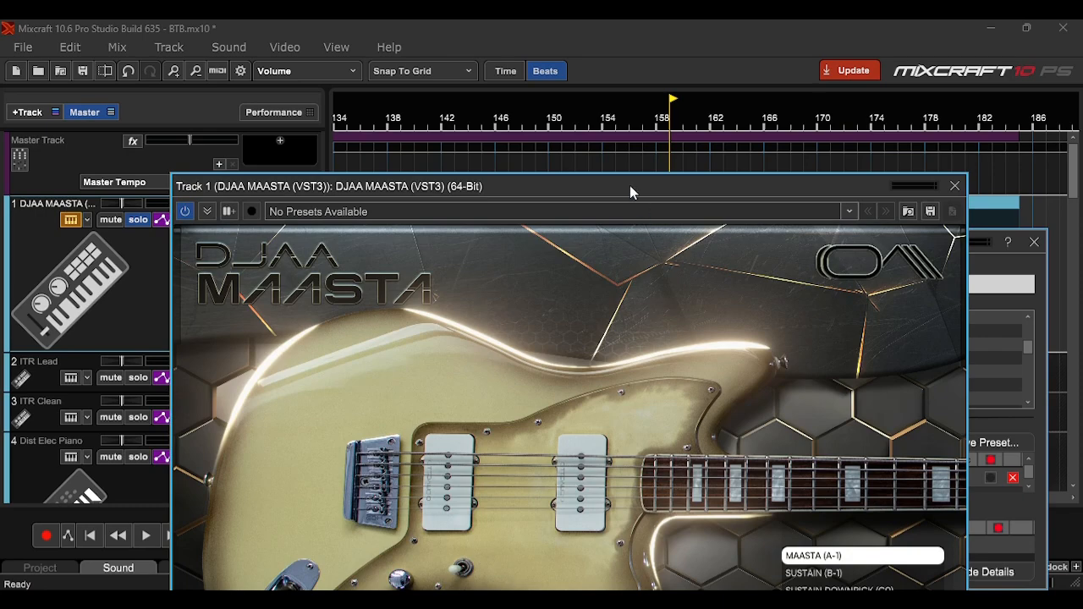
pyautogui.moveTo(630, 185); pyautogui.dragTo(604, 31)
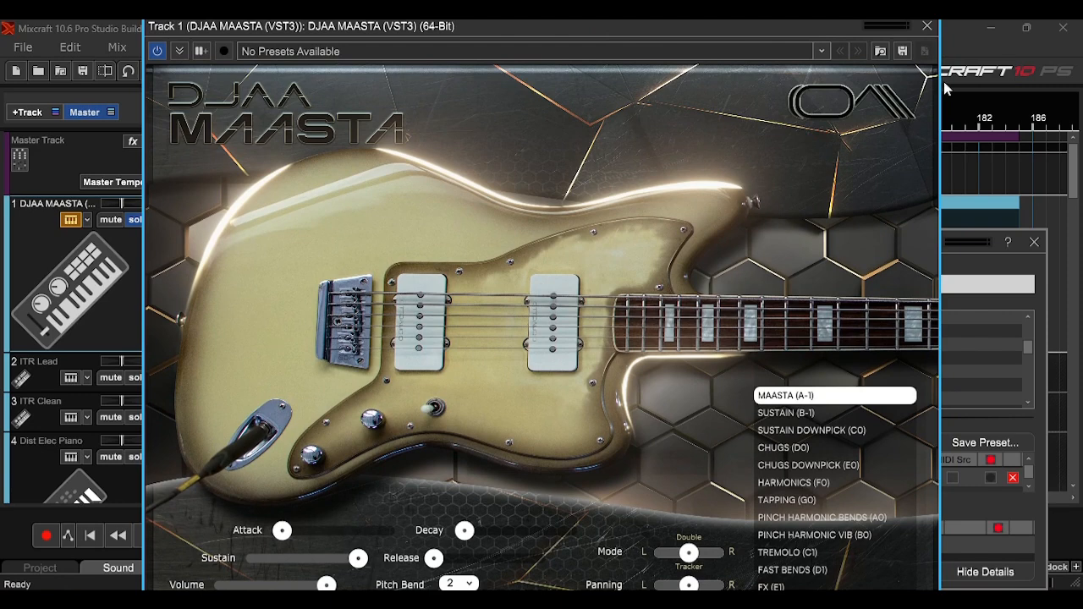
pyautogui.click(926, 28)
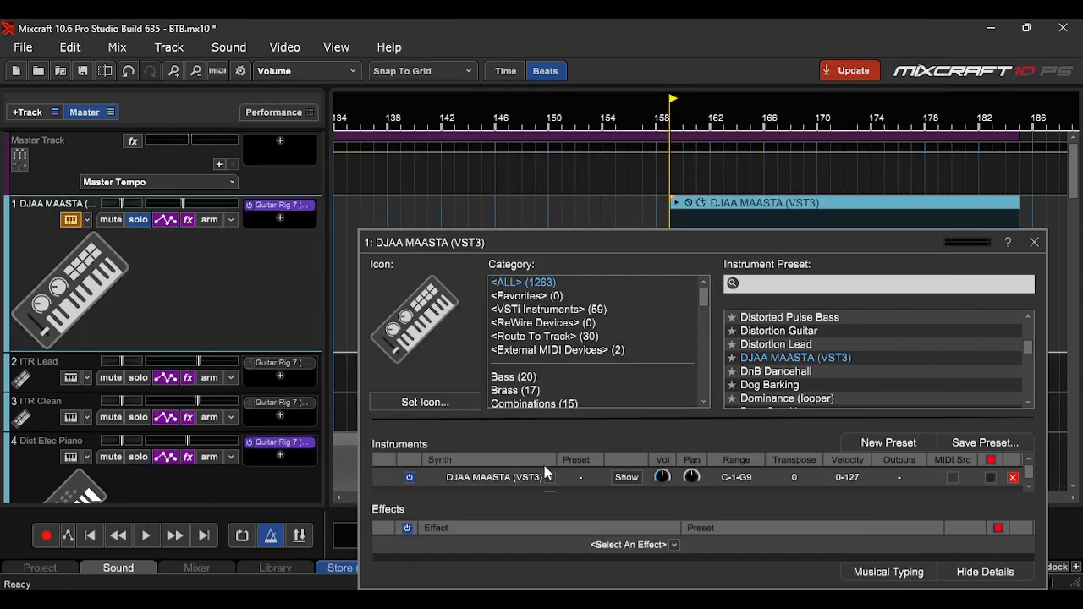
pyautogui.click(1035, 243)
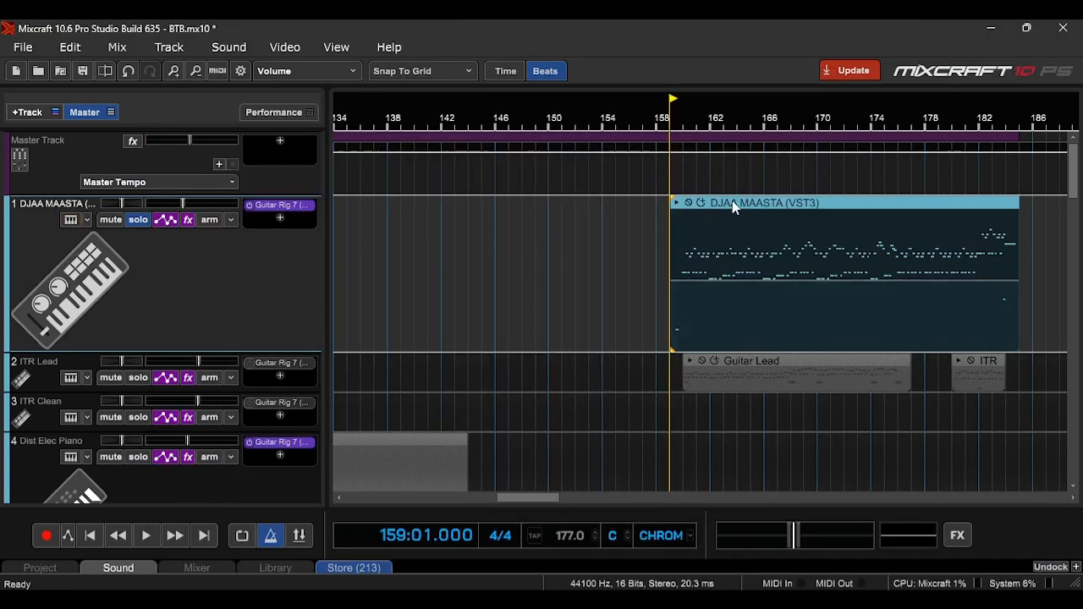
# - Open the DJAA MAASTA clip in an enlarged piano roll and show its Pitch Wheel data in the controller lane
pyautogui.scroll(2, 835, 300)
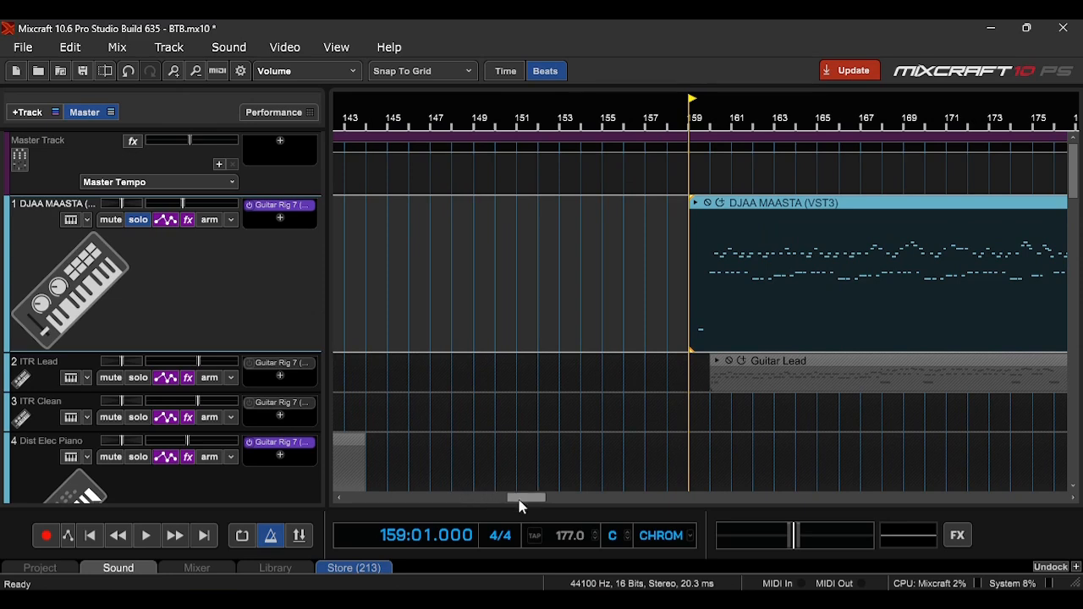
pyautogui.moveTo(521, 501); pyautogui.dragTo(528, 501)
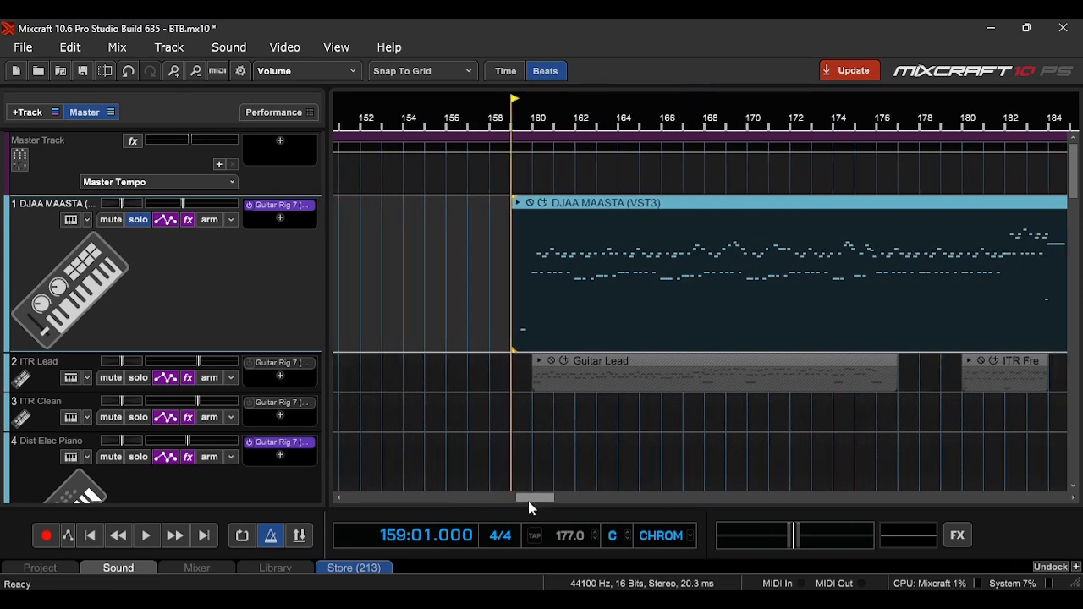
pyautogui.doubleClick(567, 198)
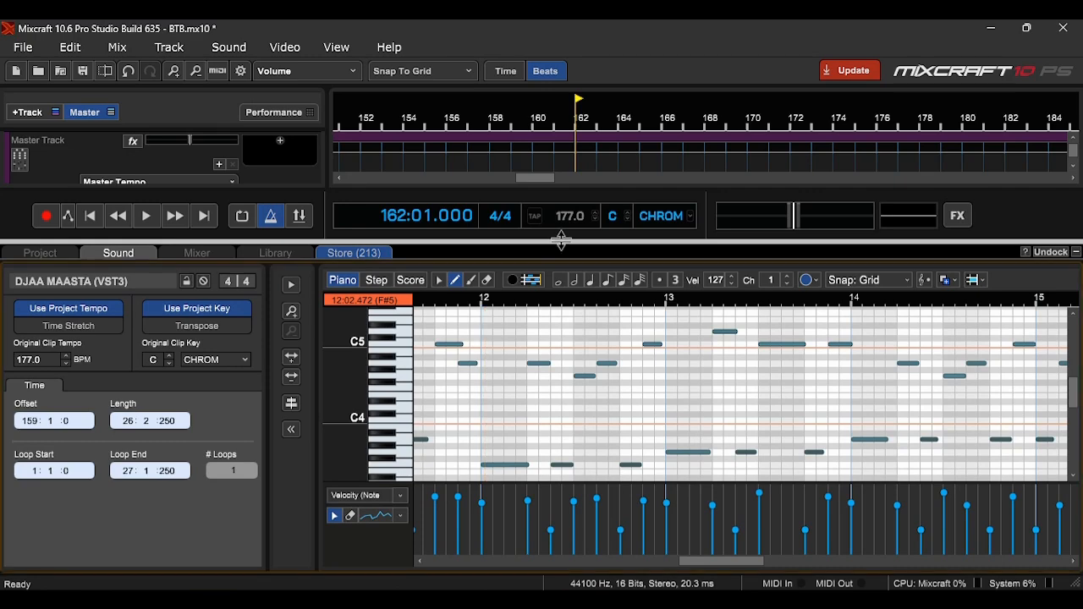
pyautogui.moveTo(565, 244); pyautogui.dragTo(574, 154)
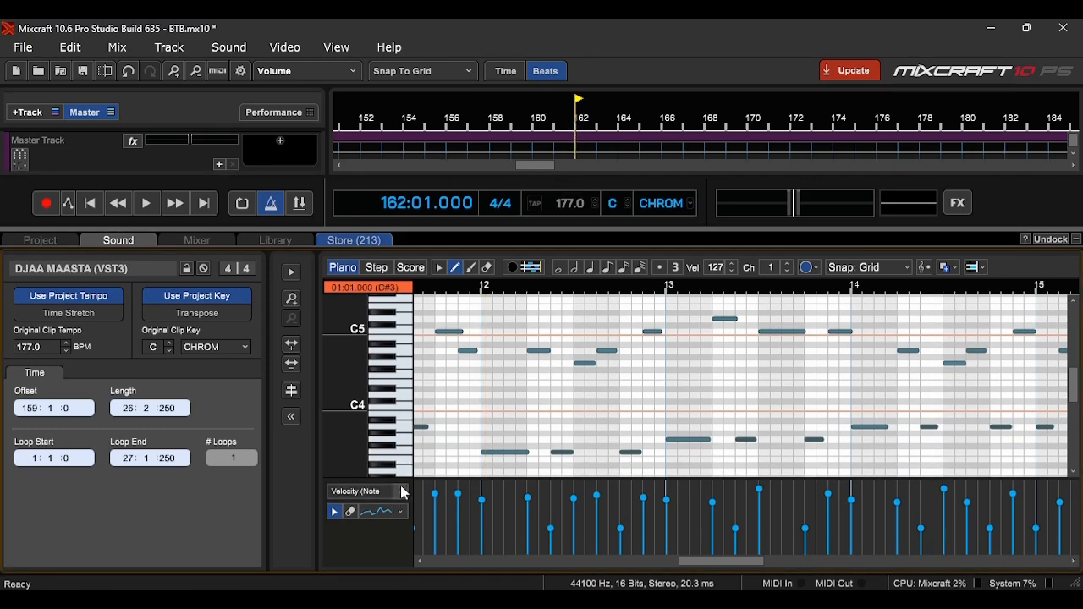
pyautogui.click(403, 497)
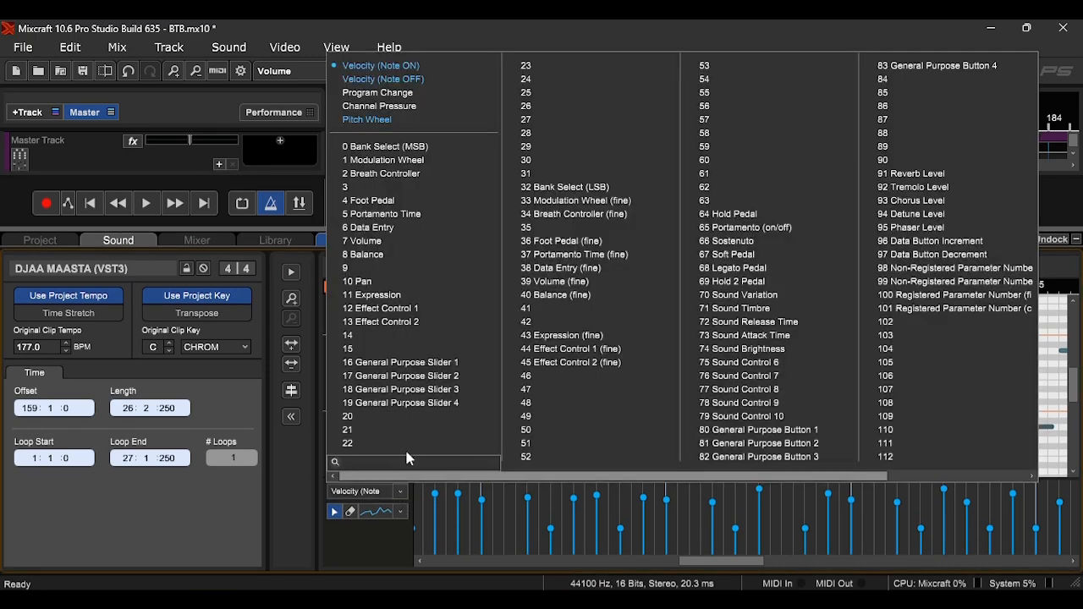
pyautogui.click(403, 121)
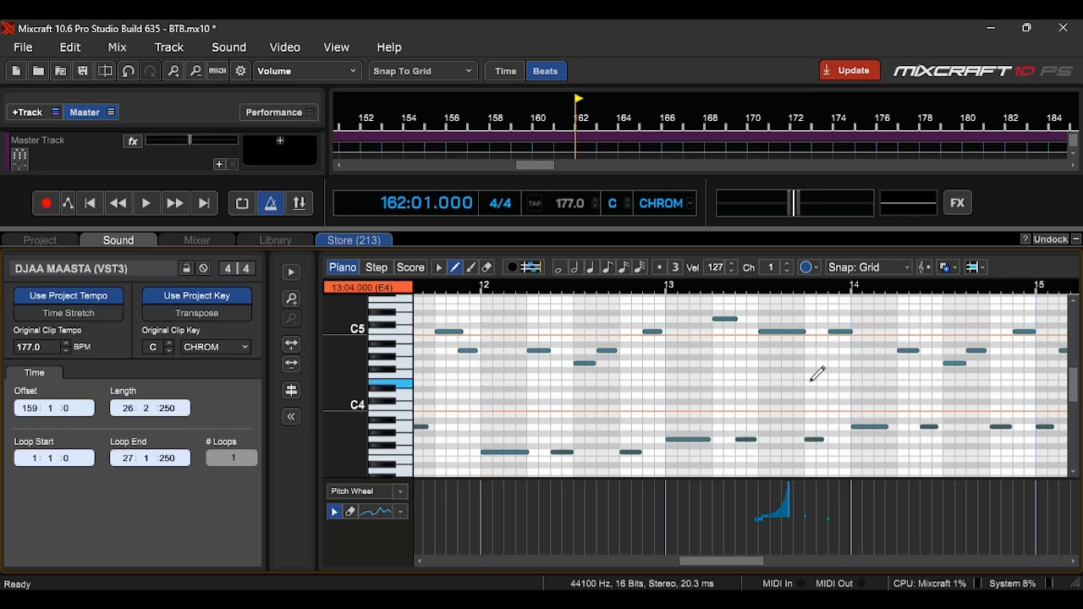
# - Play the soloed clip from measure 160, follow its notes and pitch bends up to clip measure 10, and stop playback
pyautogui.scroll(-6, 783, 364)
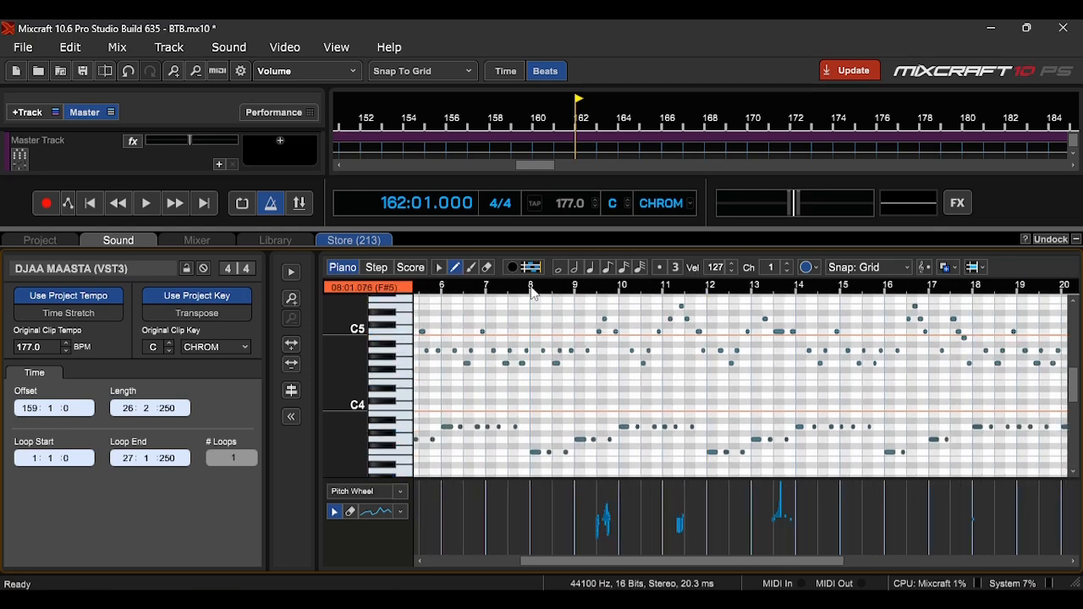
pyautogui.scroll(-2, 508, 294)
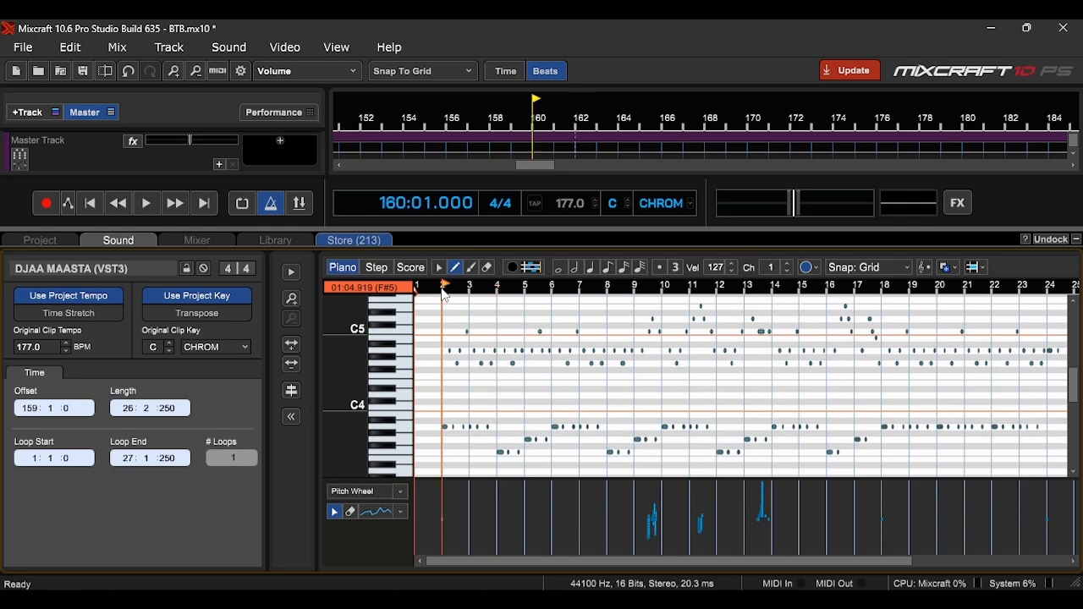
pyautogui.press('space')
pyautogui.scroll(4, 562, 412)
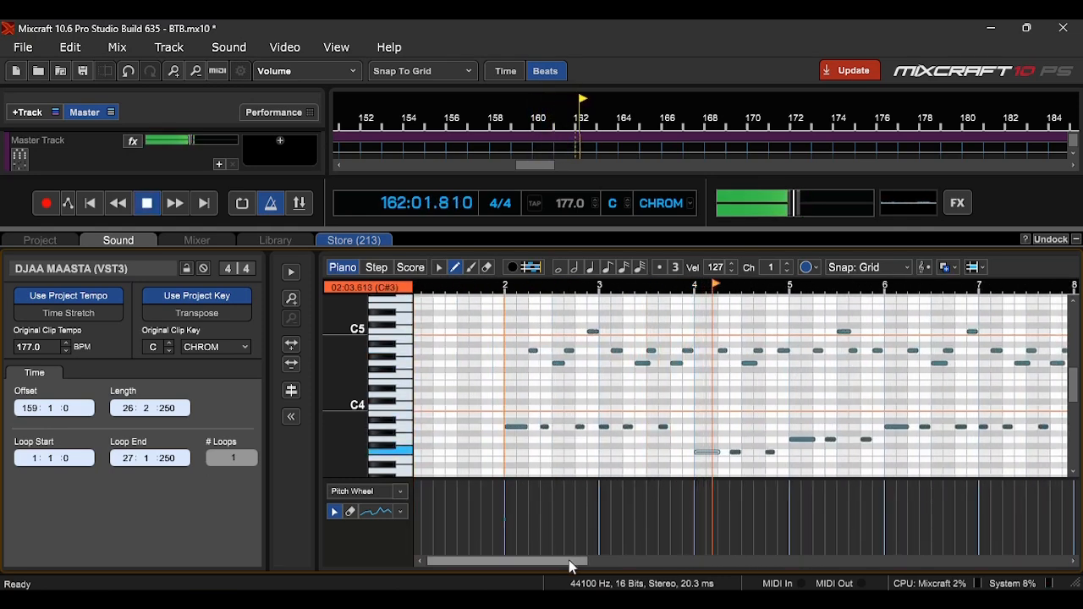
pyautogui.moveTo(567, 558); pyautogui.dragTo(637, 566)
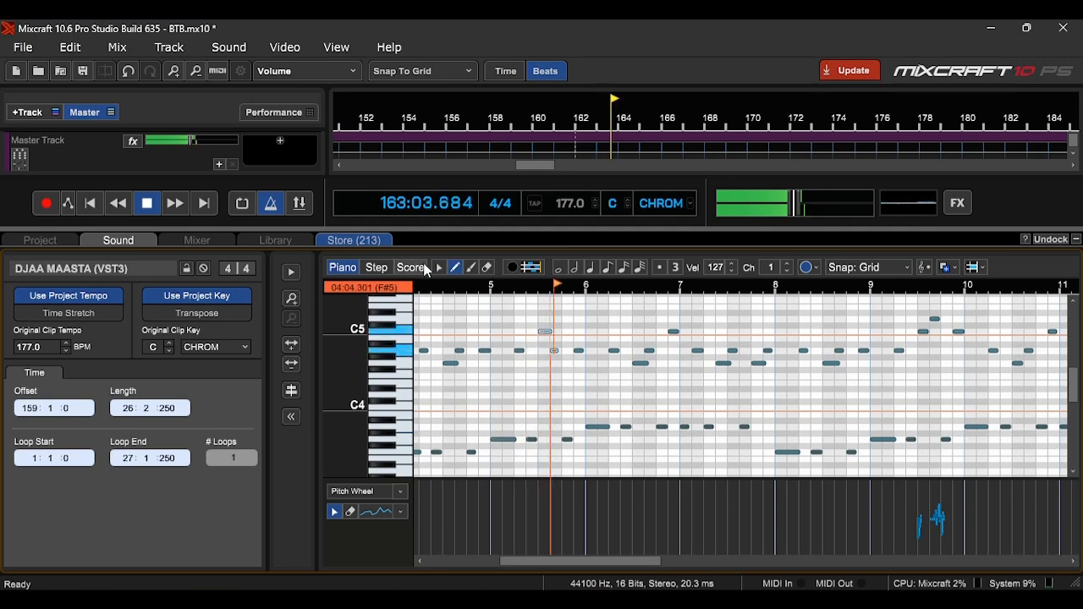
pyautogui.click(438, 266)
pyautogui.scroll(1, 362, 390)
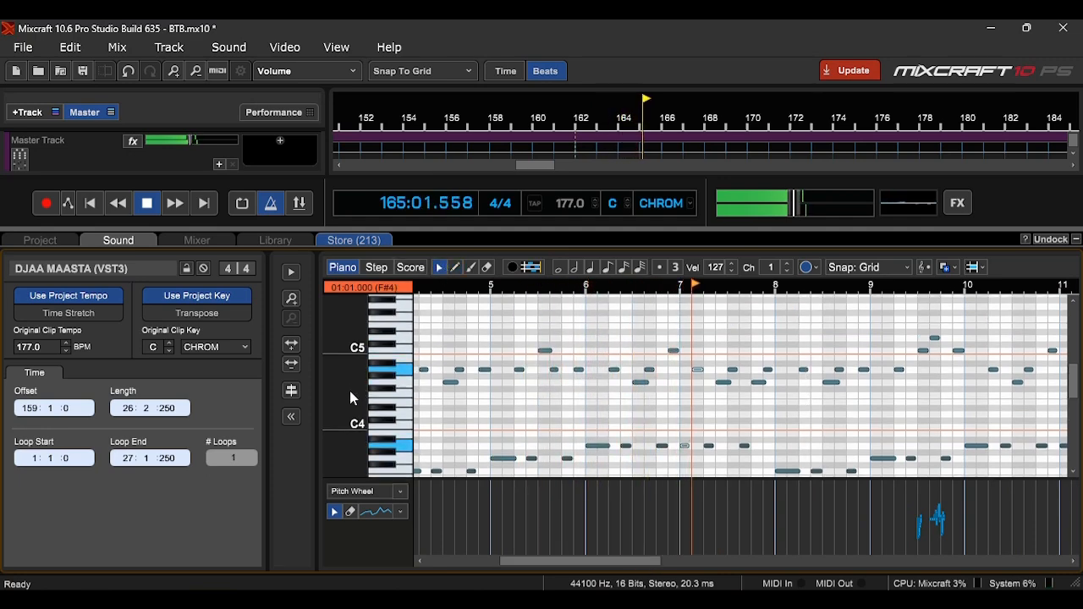
pyautogui.moveTo(625, 559); pyautogui.dragTo(724, 547)
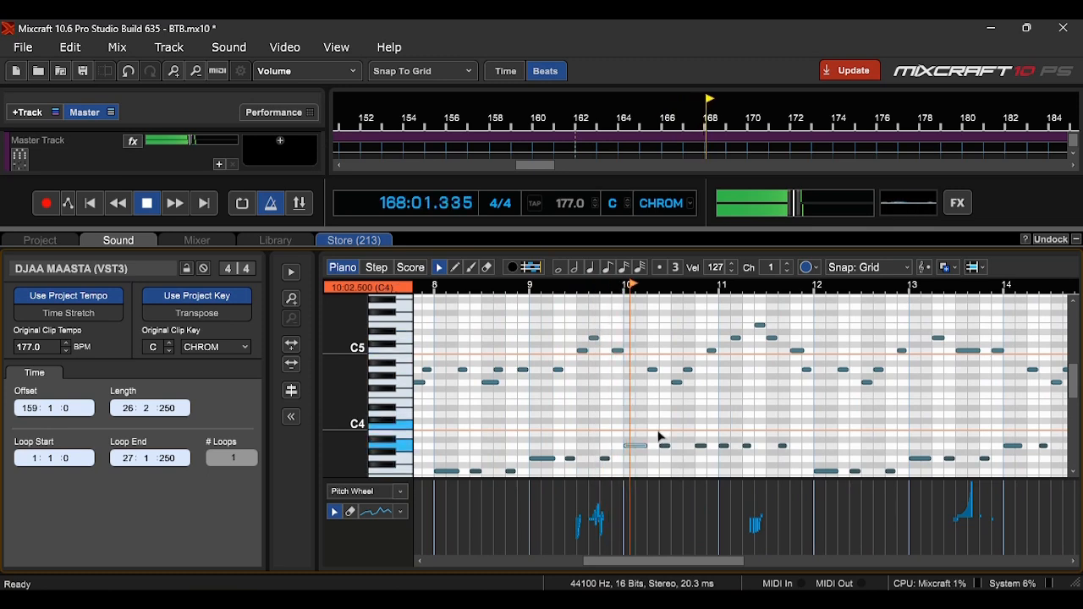
pyautogui.press('space')
# - Set the playhead to the first pitch bend in clip measure 9 and turn the piano roll's snapping off
pyautogui.click(582, 293)
pyautogui.scroll(3, 652, 533)
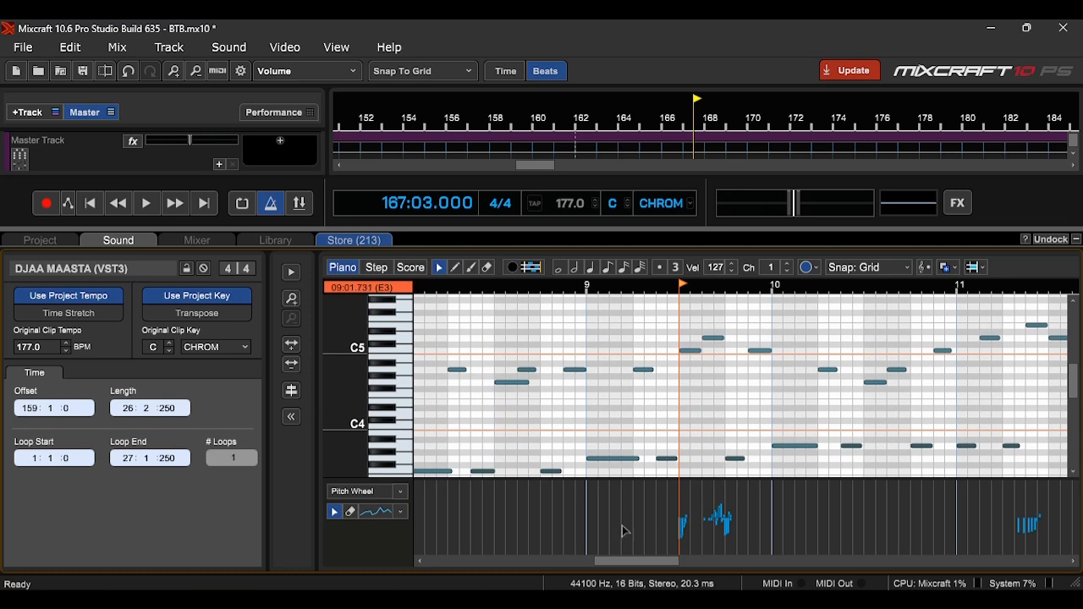
pyautogui.click(886, 268)
pyautogui.click(864, 303)
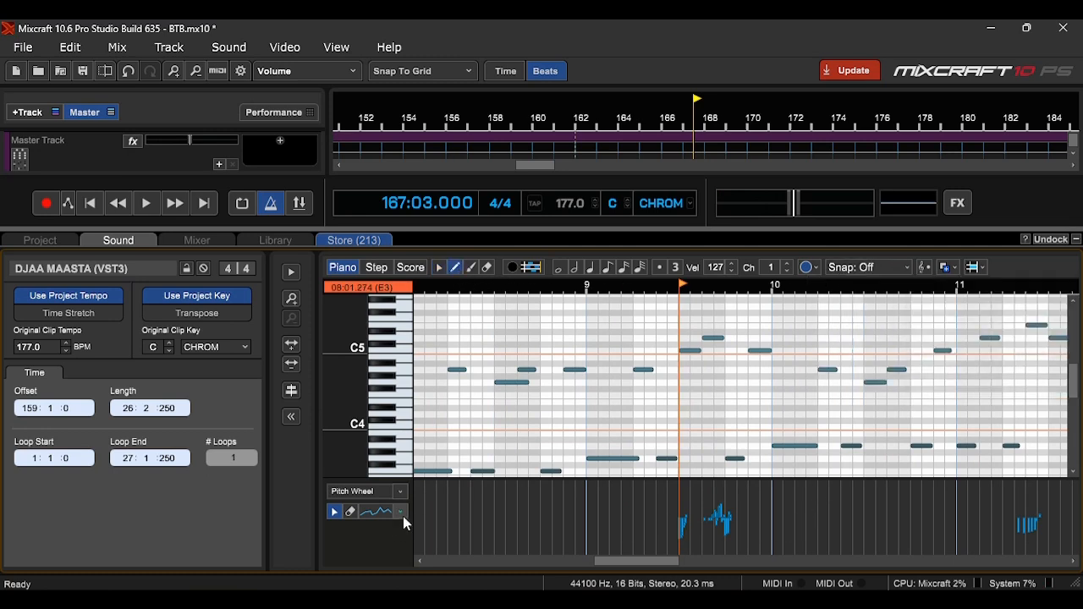
# - Draw a freehand pitch wheel curve from the start of clip measure 10 and remove it again
pyautogui.click(402, 513)
pyautogui.click(496, 302)
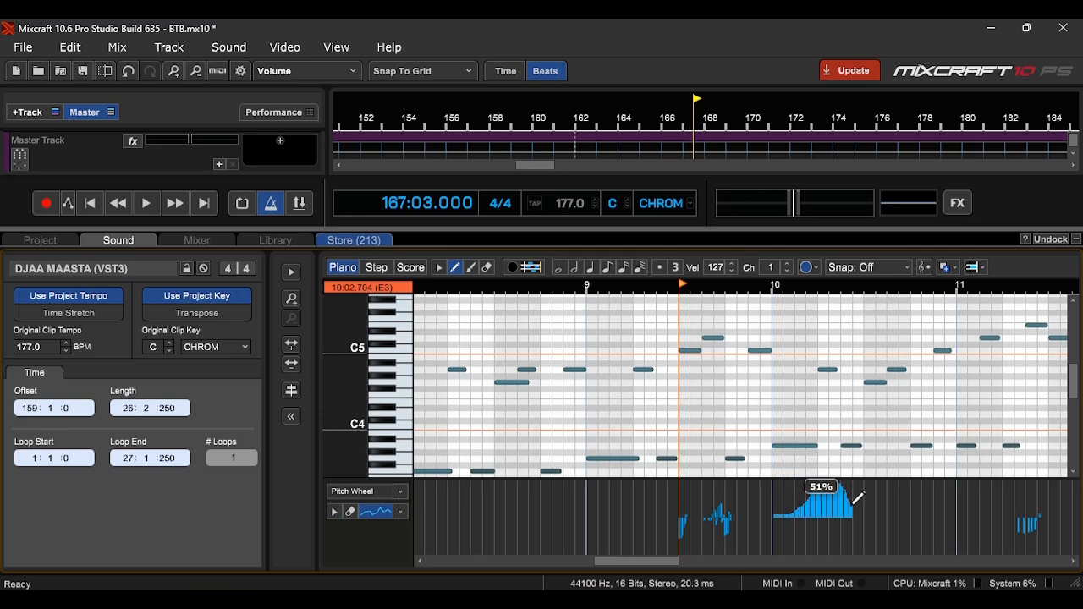
pyautogui.moveTo(918, 518)
pyautogui.mouseDown()
pyautogui.moveTo(917, 474)
pyautogui.moveTo(779, 504)
pyautogui.mouseUp()
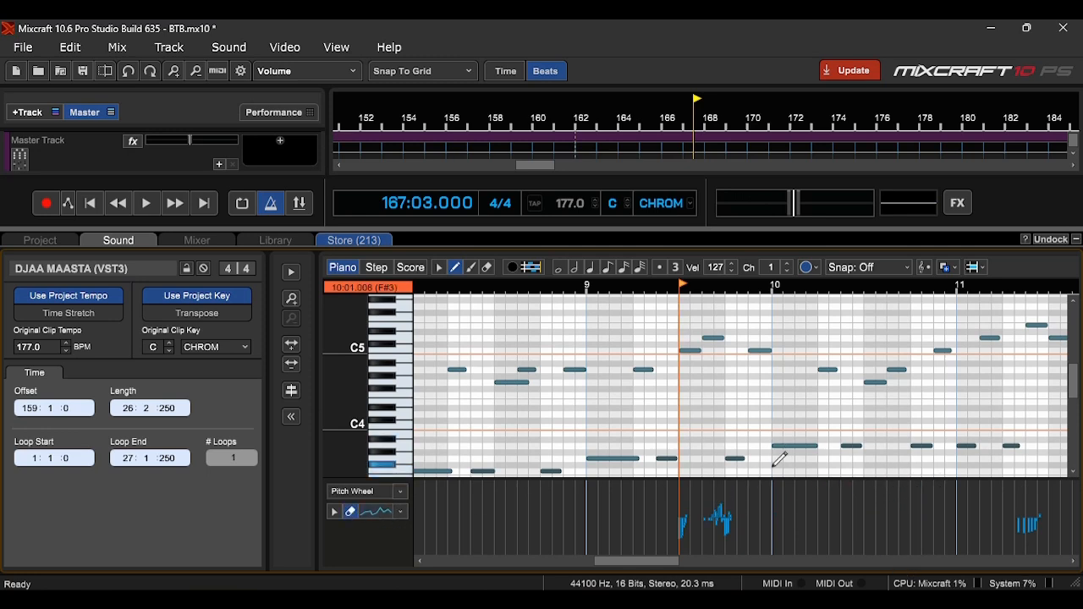
# - Examine the pitch bends in clip measure 9 closely, play the passage from clip measure 8 into measure 10, and stop playback
pyautogui.moveTo(666, 573); pyautogui.dragTo(680, 574)
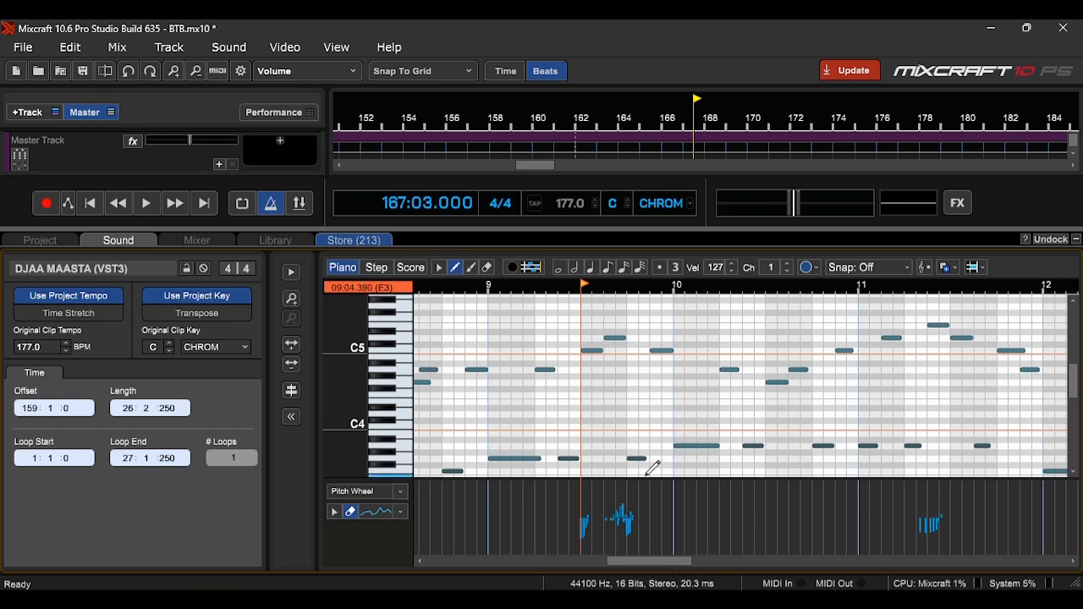
pyautogui.scroll(3, 635, 430)
pyautogui.scroll(1, 767, 501)
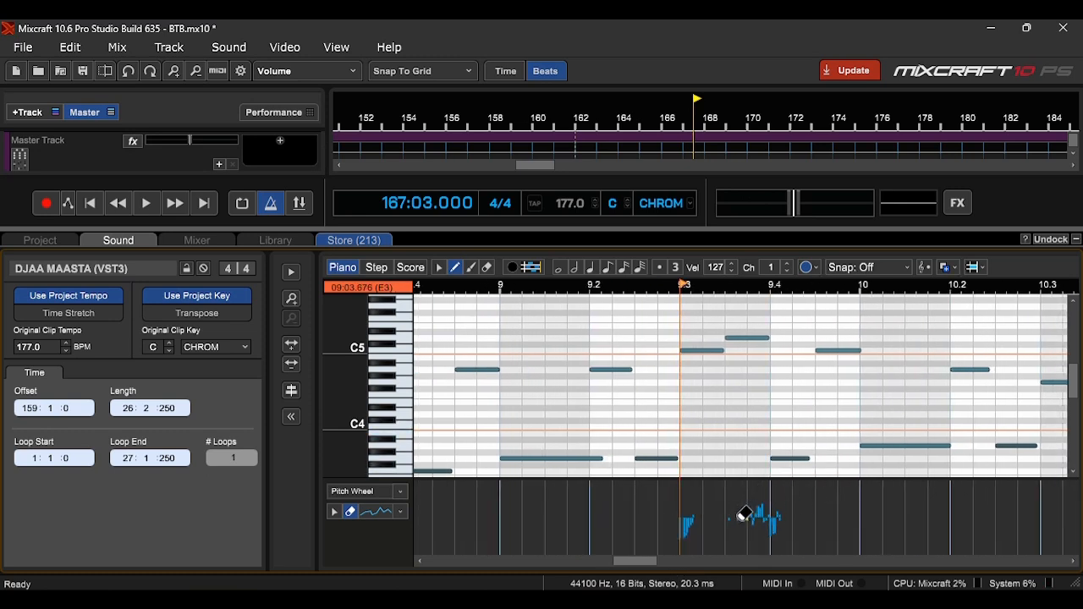
pyautogui.scroll(-4, 762, 387)
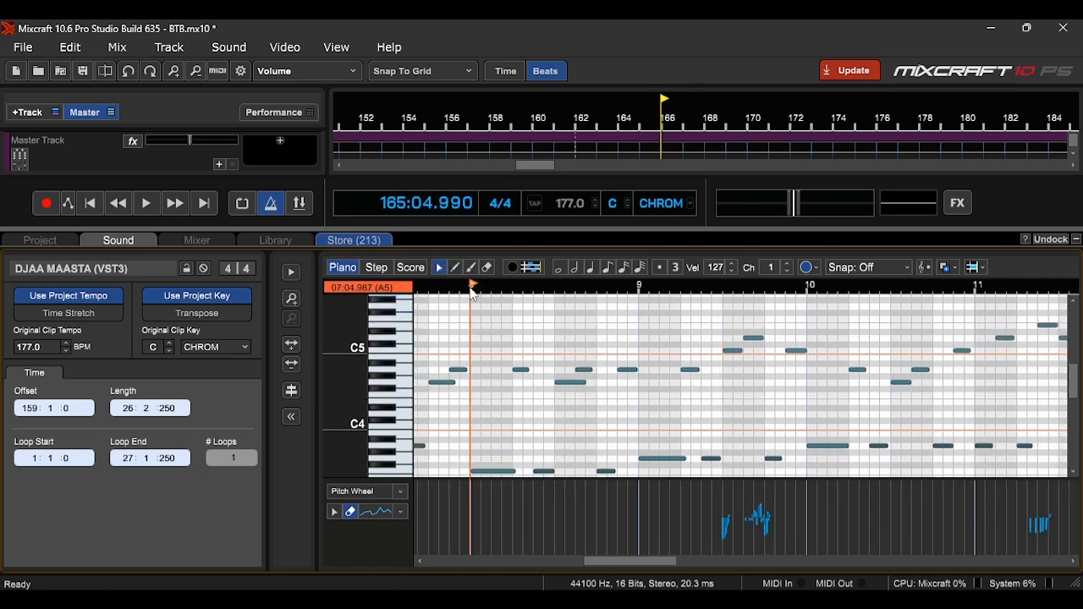
pyautogui.press('space')
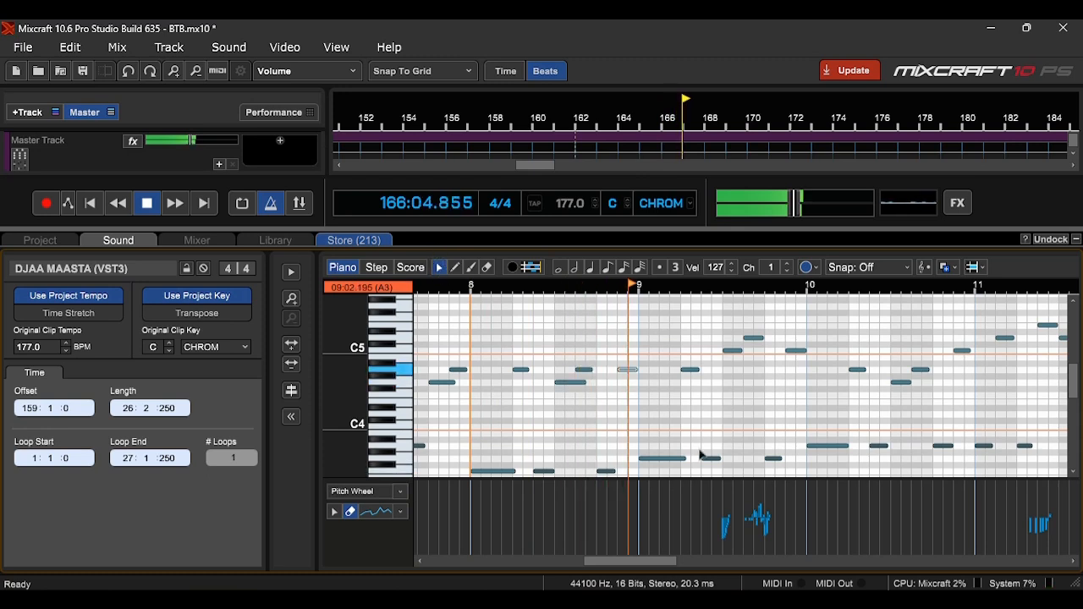
pyautogui.press('space')
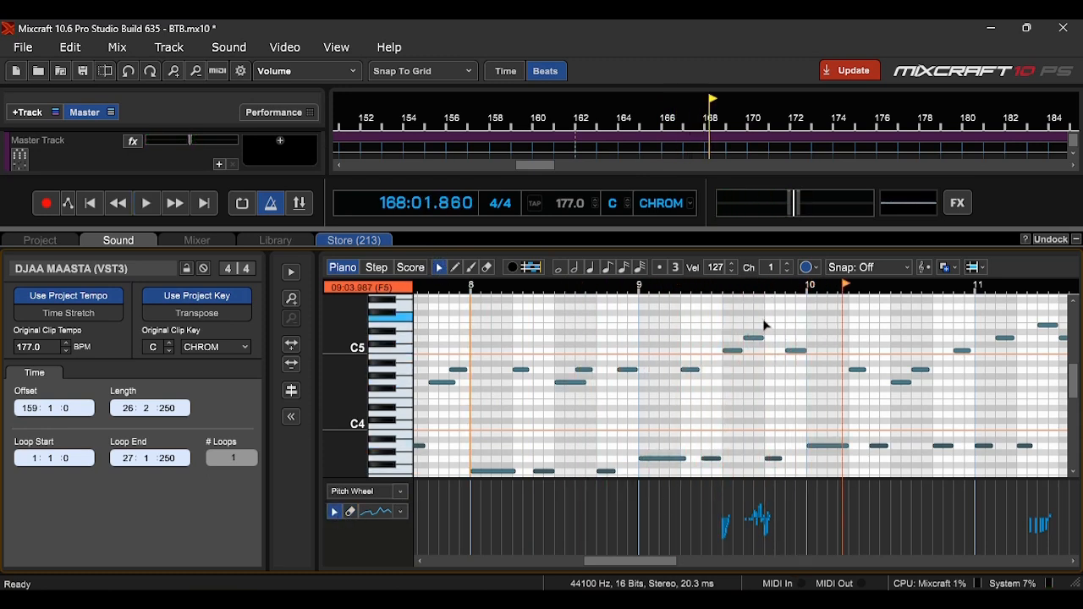
# - Play the passage from clip measure 7 through the pitch bends in measure 9 and stop playback
pyautogui.scroll(-2, 765, 325)
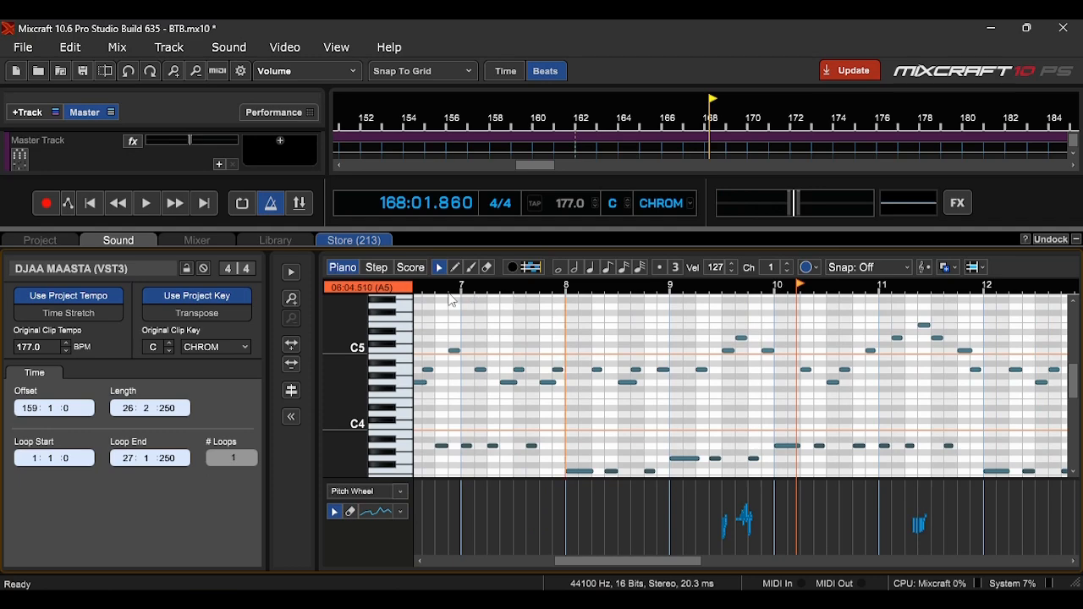
pyautogui.click(482, 288)
pyautogui.press('space')
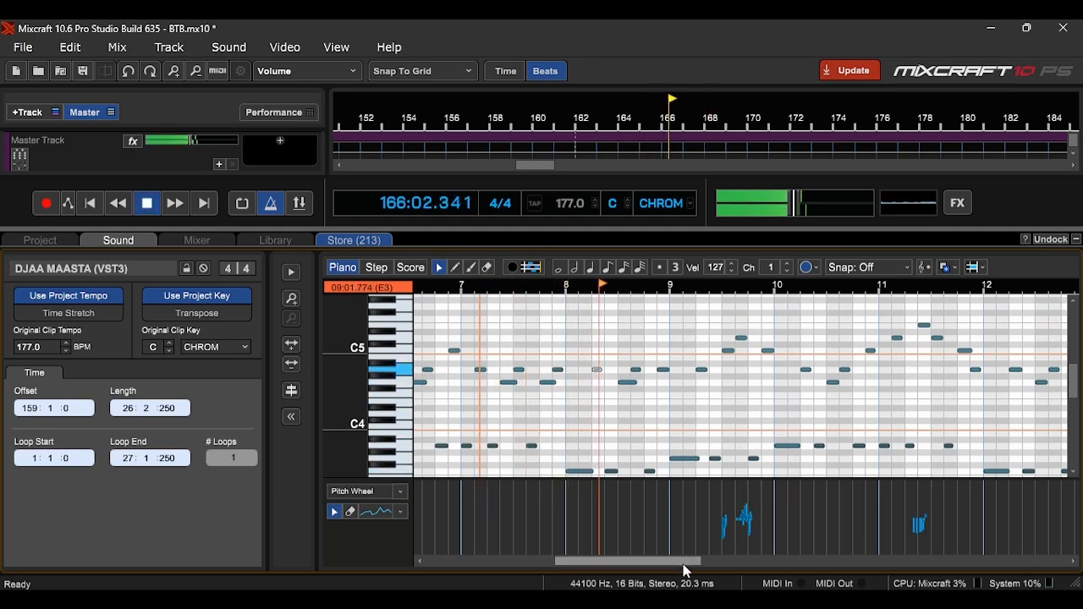
pyautogui.moveTo(688, 563); pyautogui.dragTo(706, 564)
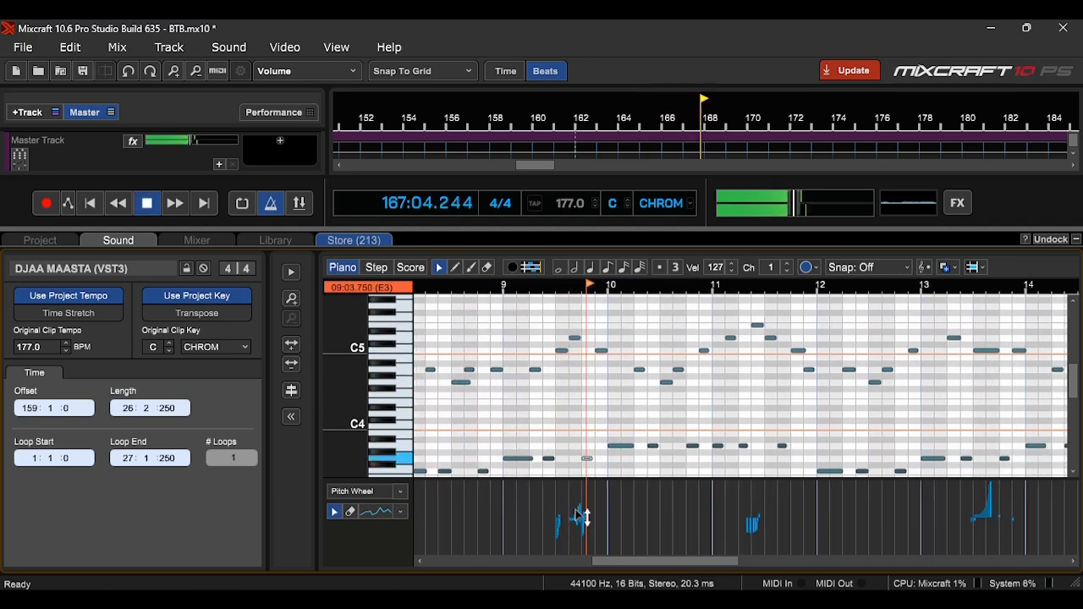
pyautogui.press('space')
# - Play the pitch bend in clip measure 11 from just before it and stop playback
pyautogui.moveTo(720, 562); pyautogui.dragTo(732, 562)
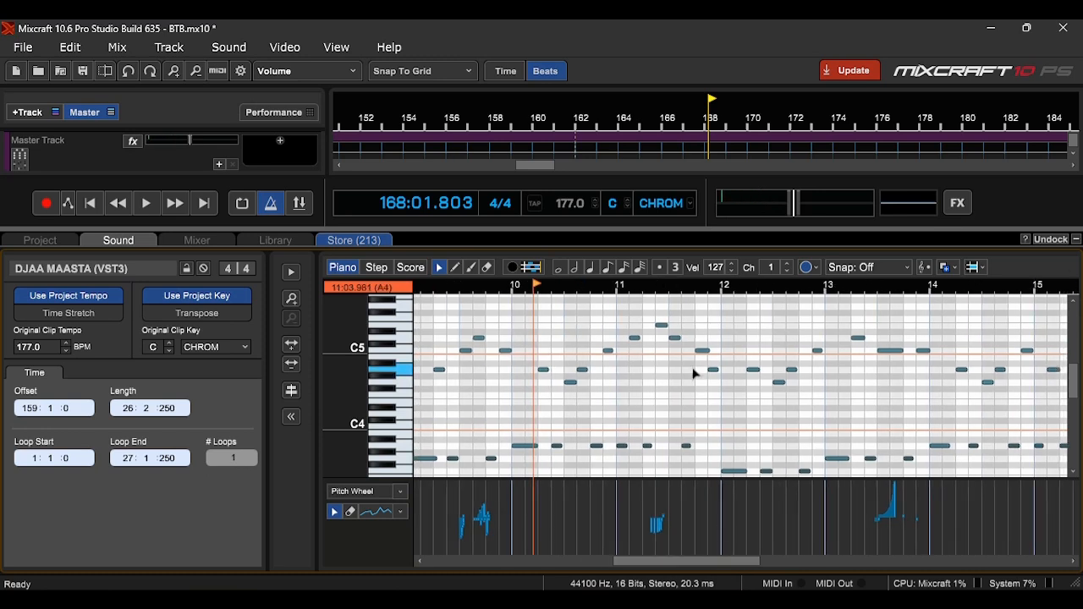
pyautogui.click(644, 287)
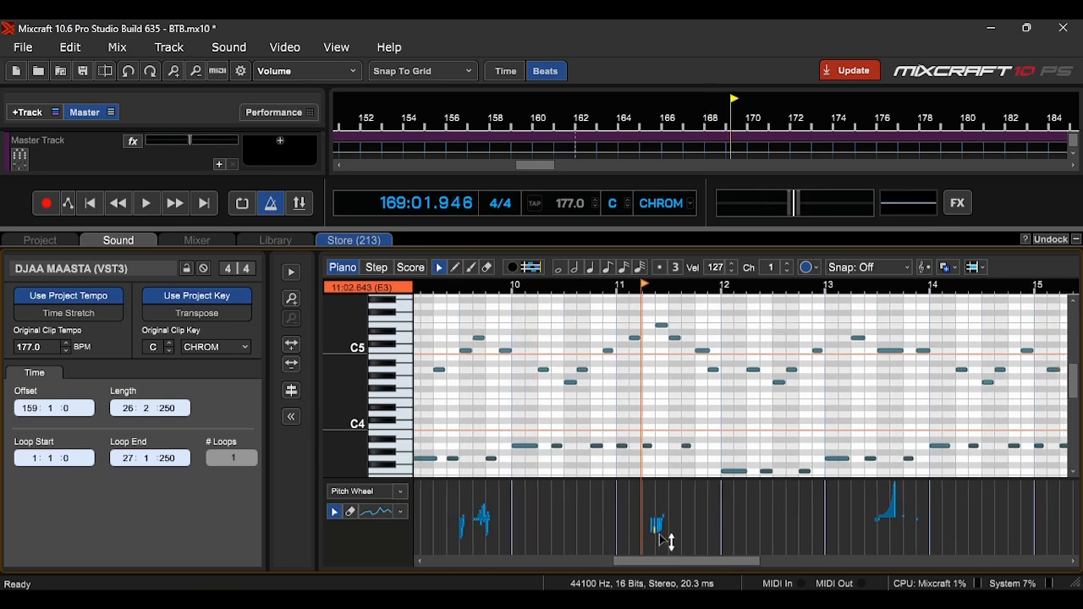
pyautogui.press('space')
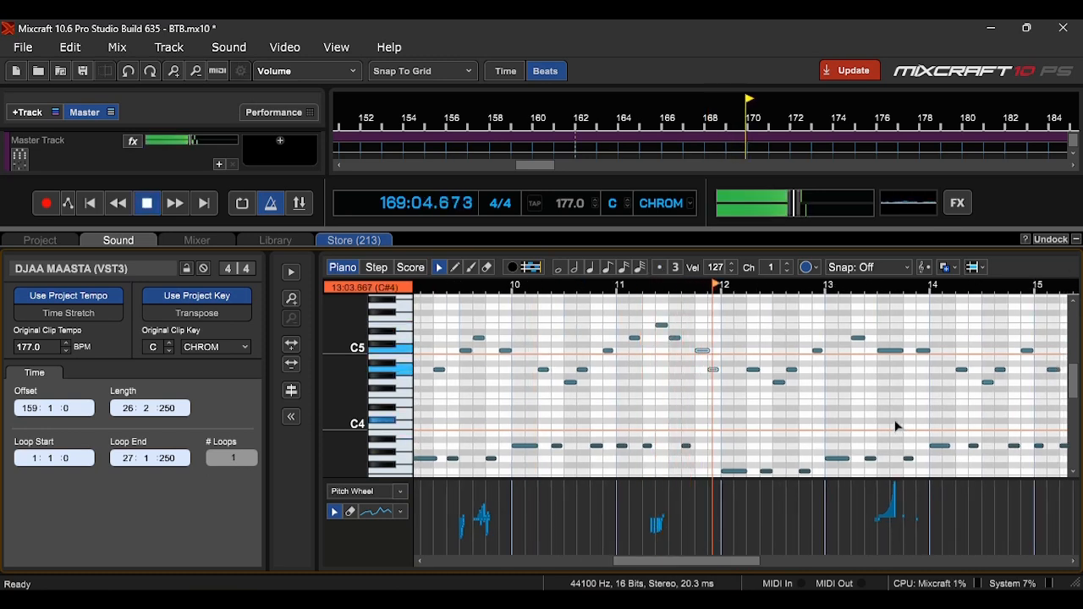
pyautogui.press('space')
# - Place the playhead near the start of clip measure 13 and set the piano roll's snapping to Grid
pyautogui.moveTo(731, 562); pyautogui.dragTo(766, 561)
pyautogui.click(745, 287)
pyautogui.scroll(1, 806, 447)
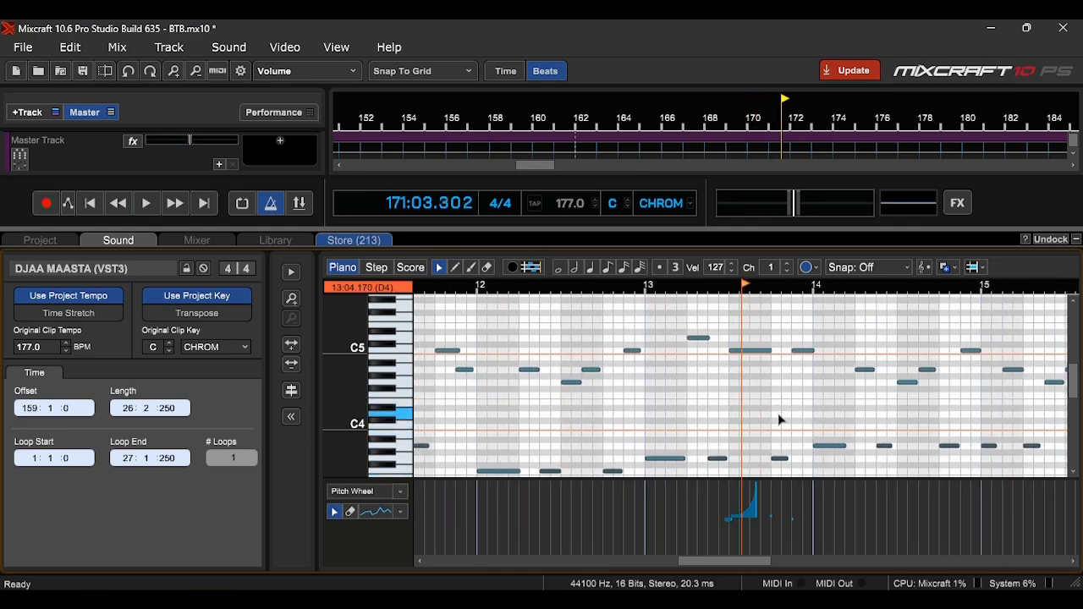
pyautogui.scroll(-3, 783, 425)
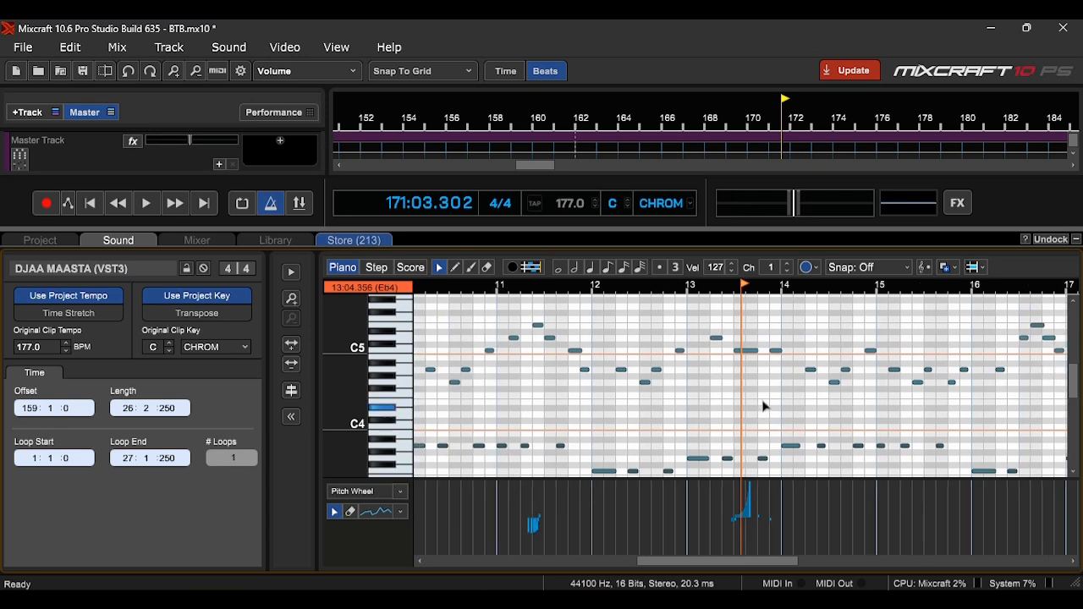
pyautogui.click(693, 294)
pyautogui.scroll(-2, 765, 377)
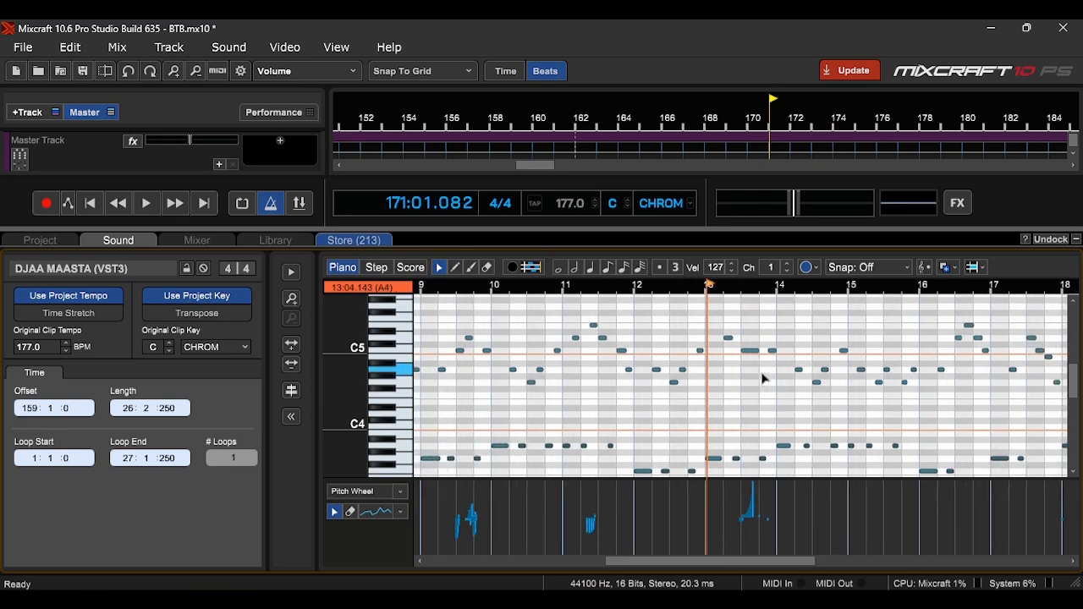
pyautogui.scroll(-1, 596, 354)
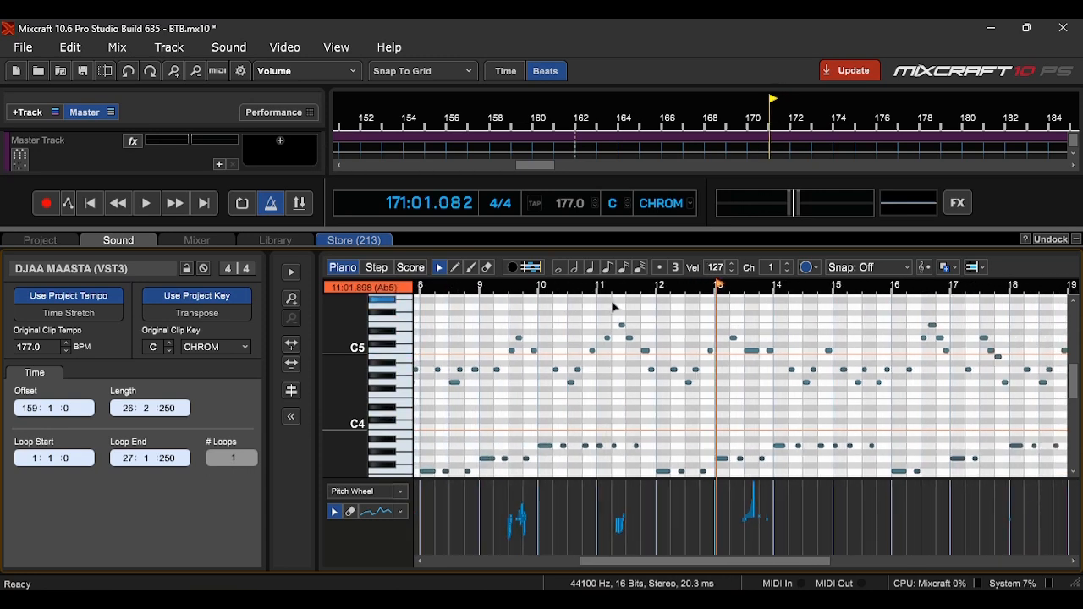
pyautogui.click(710, 288)
pyautogui.click(715, 288)
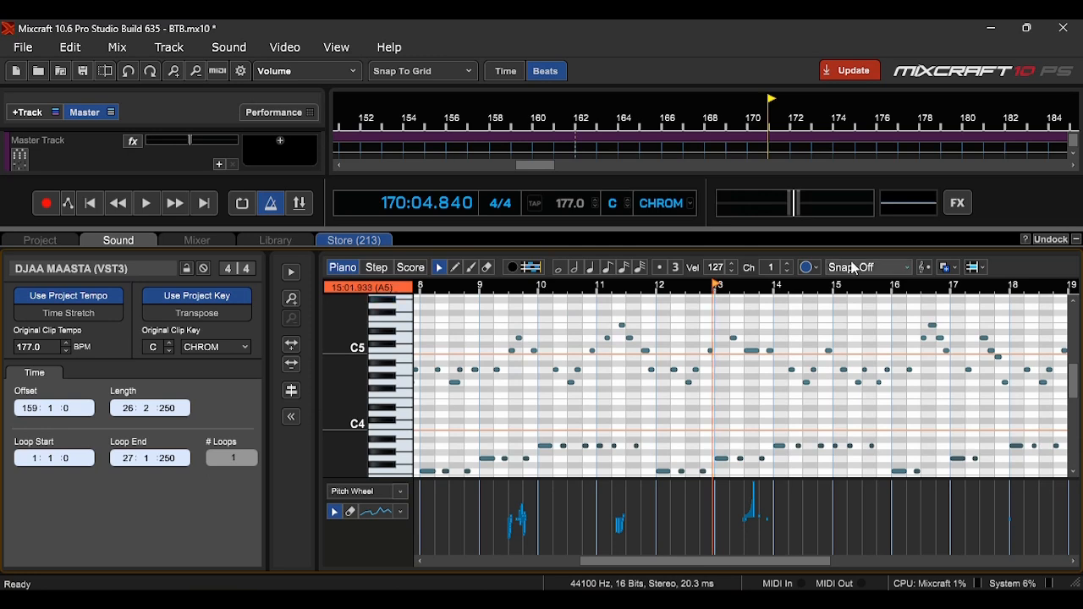
pyautogui.click(809, 267)
pyautogui.click(904, 295)
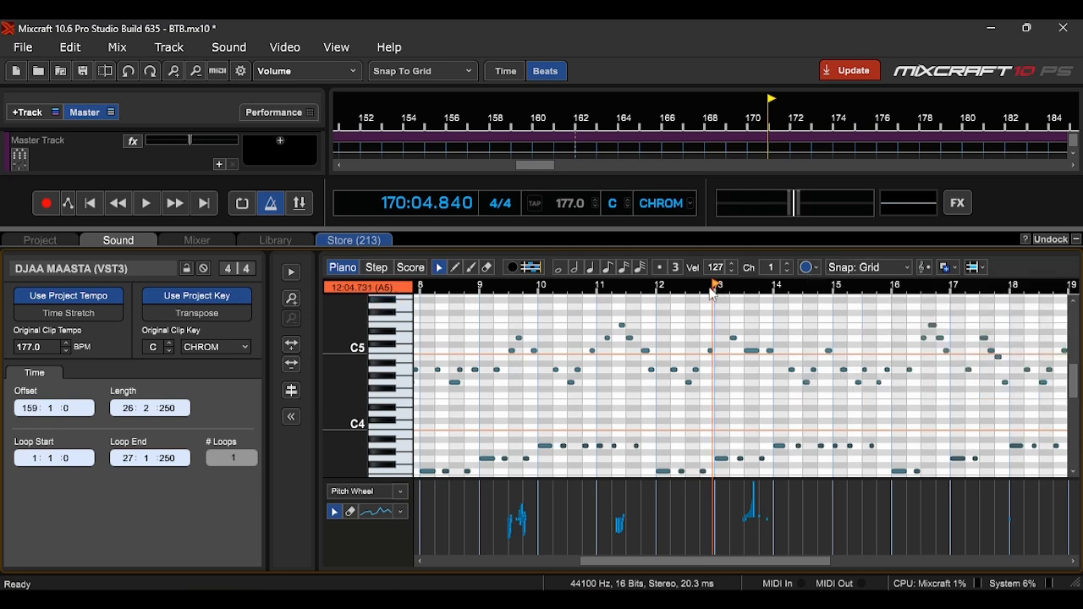
# - Play from the start of clip measure 12 past the steep pitch bend in measure 13 and stop playback
pyautogui.click(659, 288)
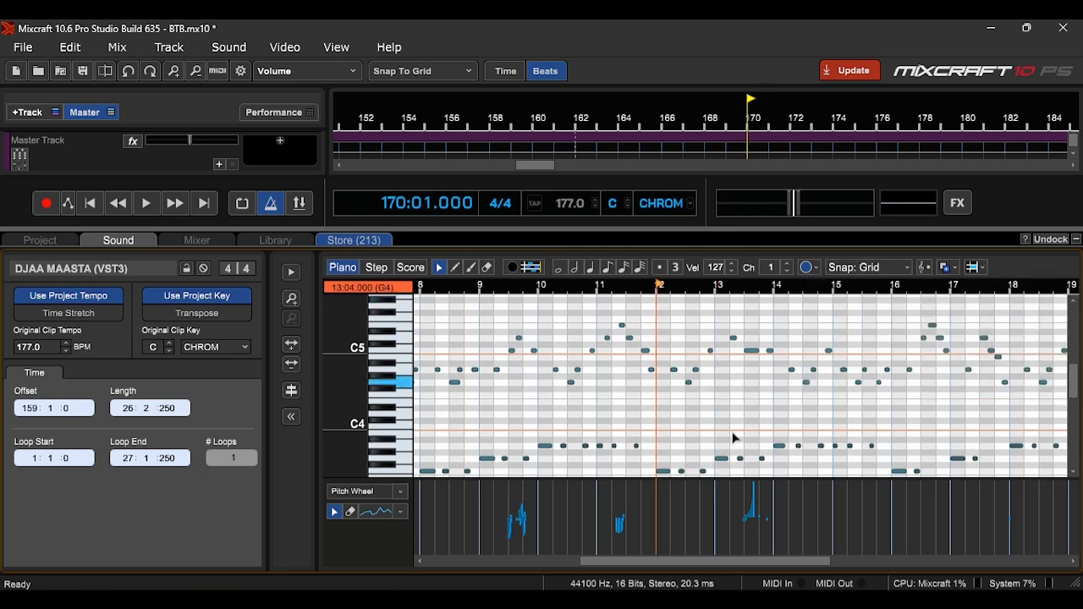
pyautogui.press('space')
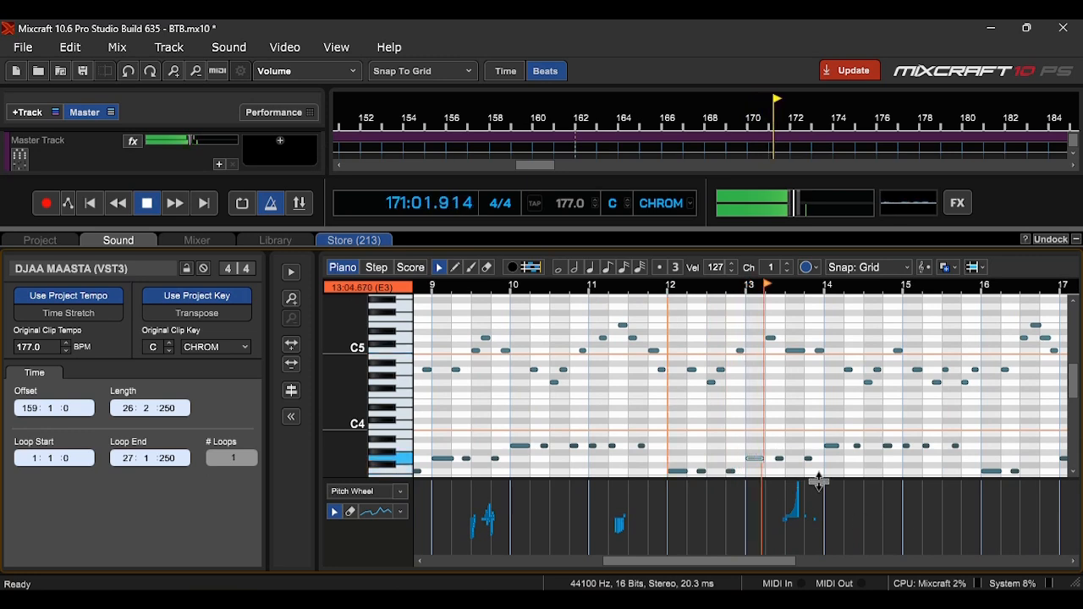
pyautogui.press('space')
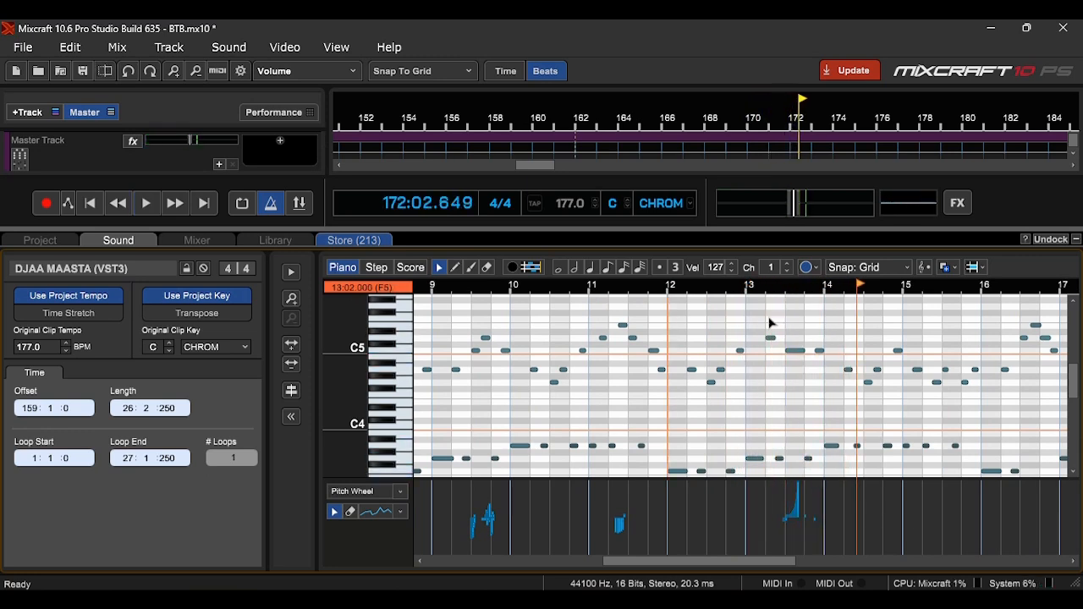
# - Show more of the clip around its pitch bends and play briefly from the start of clip measure 8
pyautogui.click(788, 289)
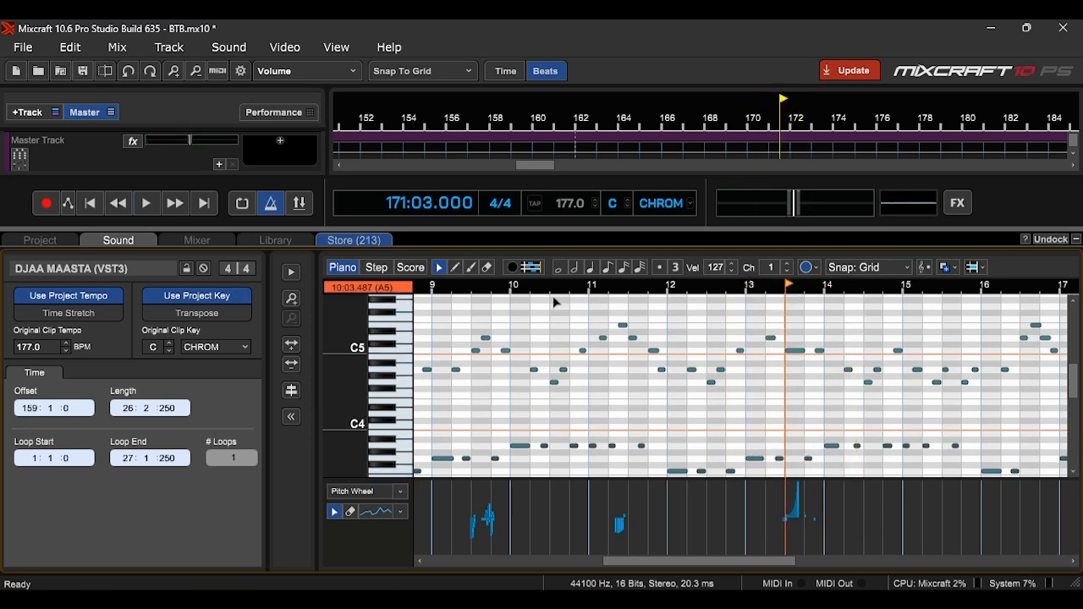
pyautogui.scroll(-3, 769, 404)
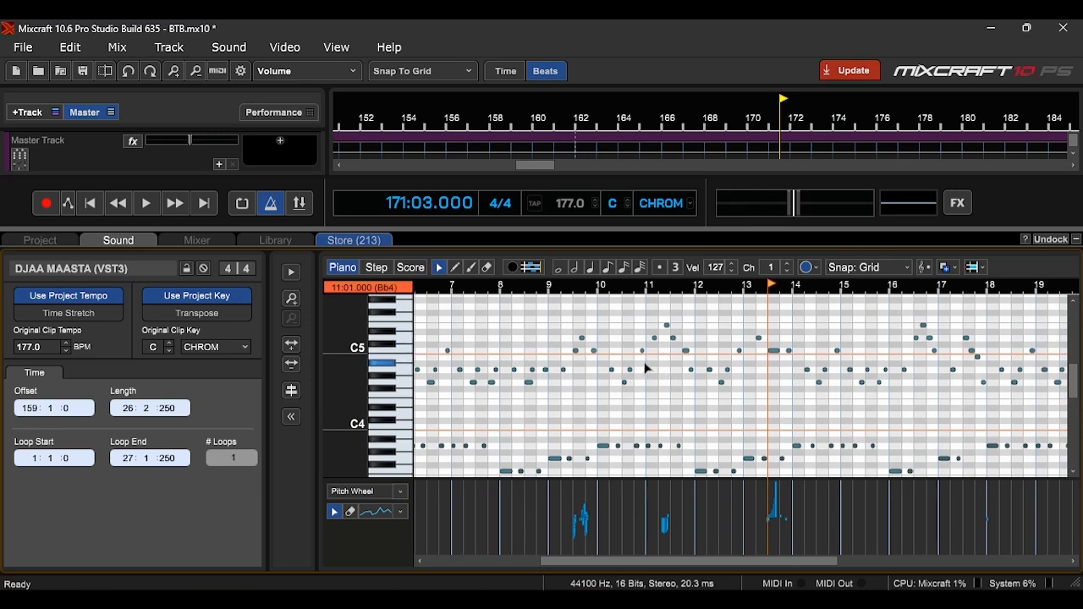
pyautogui.scroll(-2, 538, 330)
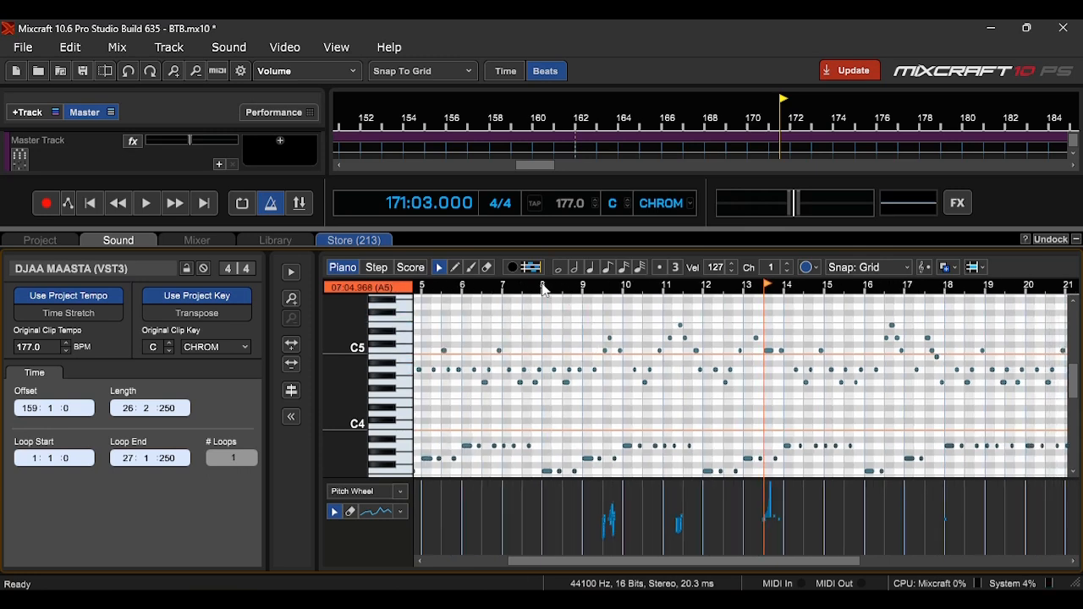
pyautogui.click(544, 288)
pyautogui.press('space')
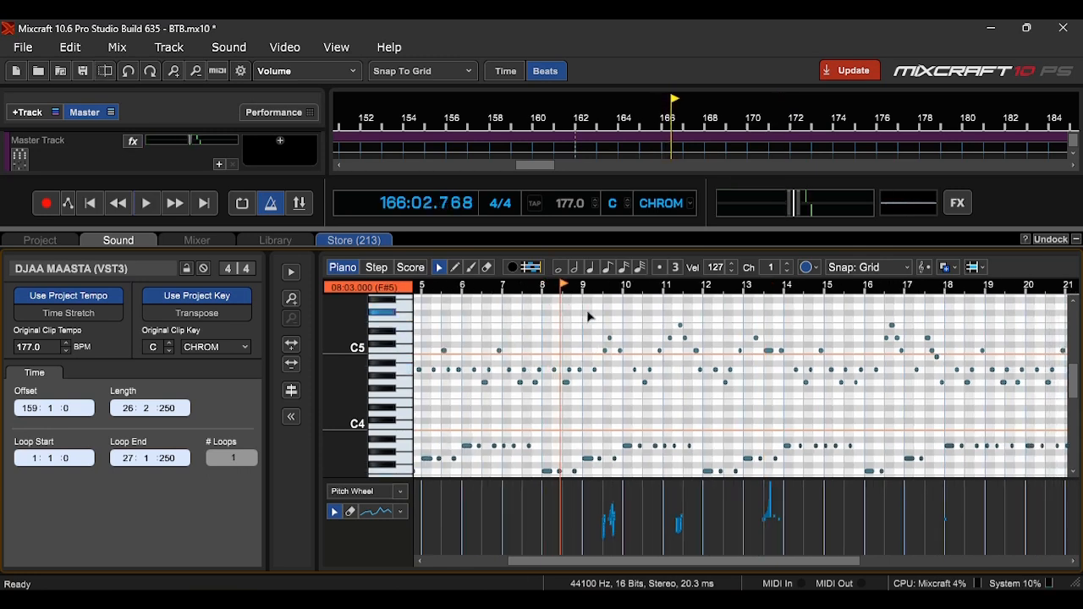
# - Play the clip from measure 10 up to measure 18, following its notes and pitch bends, and stop playback
pyautogui.click(625, 287)
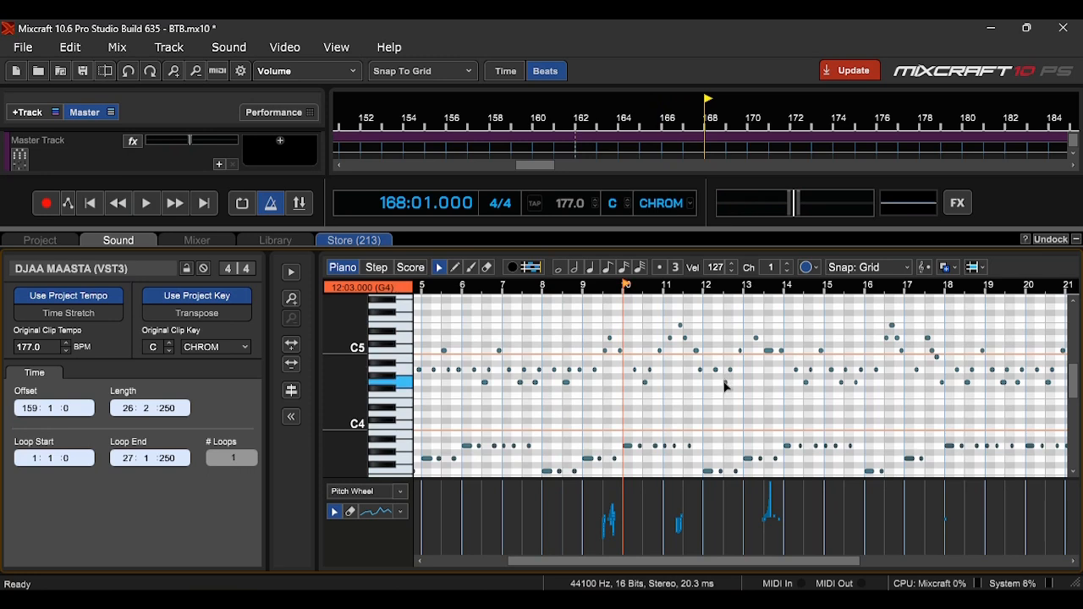
pyautogui.press('space')
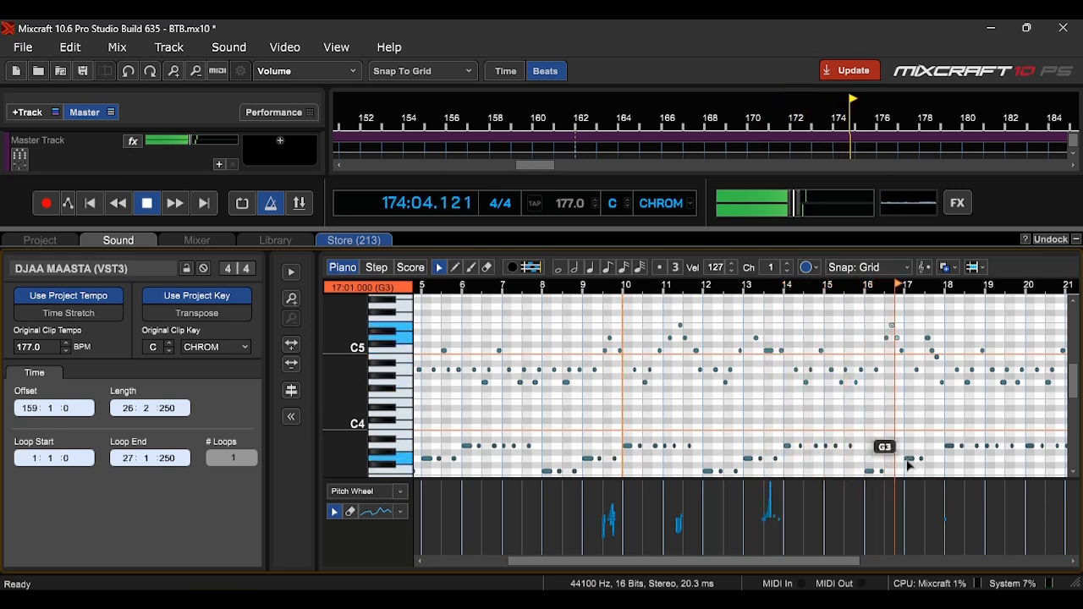
pyautogui.press('space')
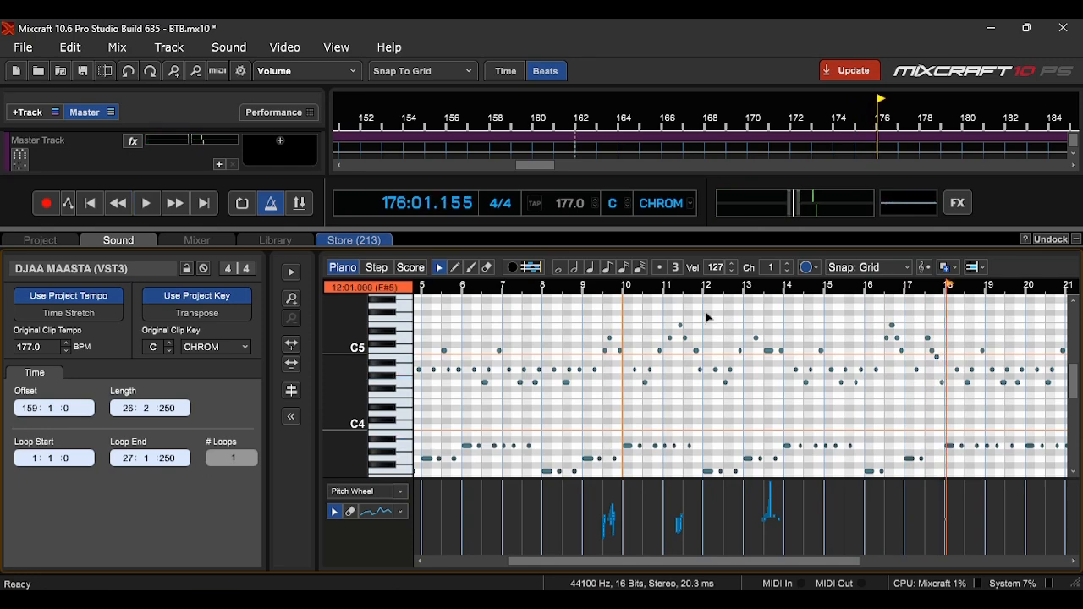
# - Play from beat 3 of clip measure 9, return to the arrangement during playback, and stop playback
pyautogui.click(622, 296)
pyautogui.click(609, 295)
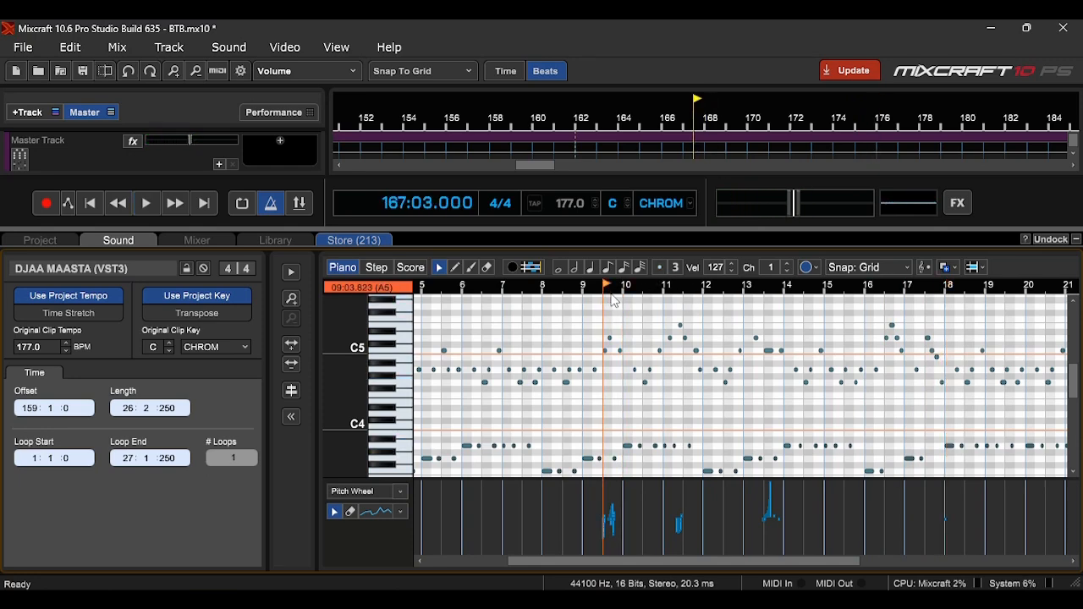
pyautogui.press('space')
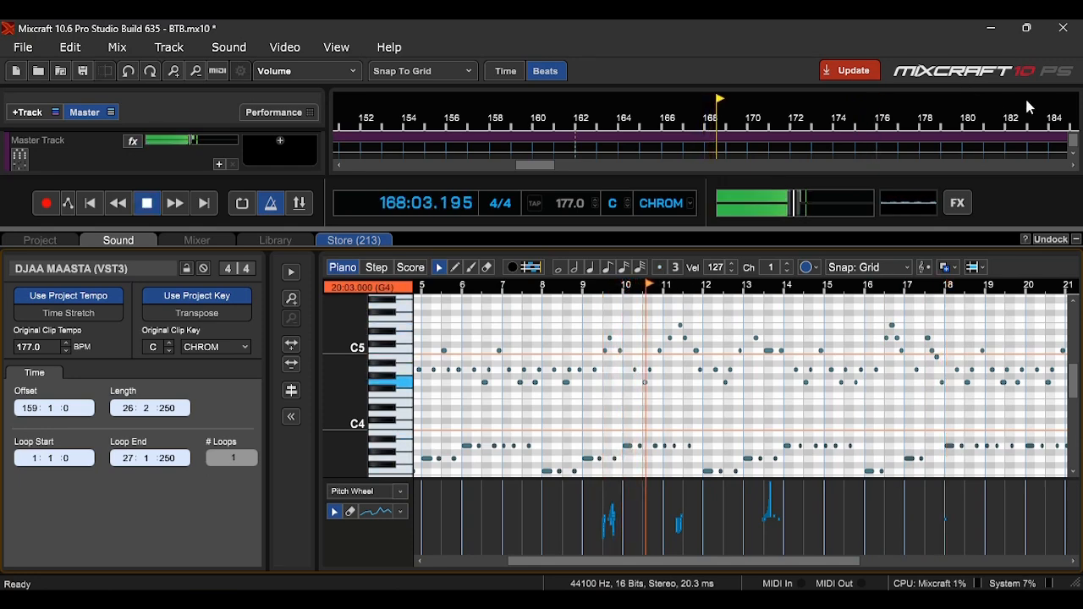
pyautogui.click(1078, 242)
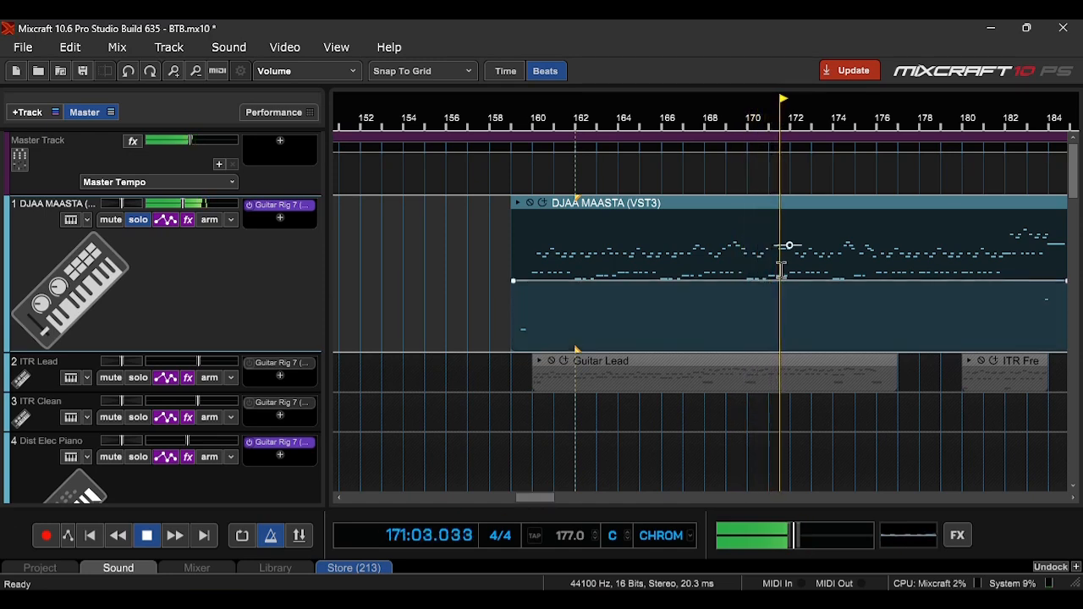
pyautogui.press('space')
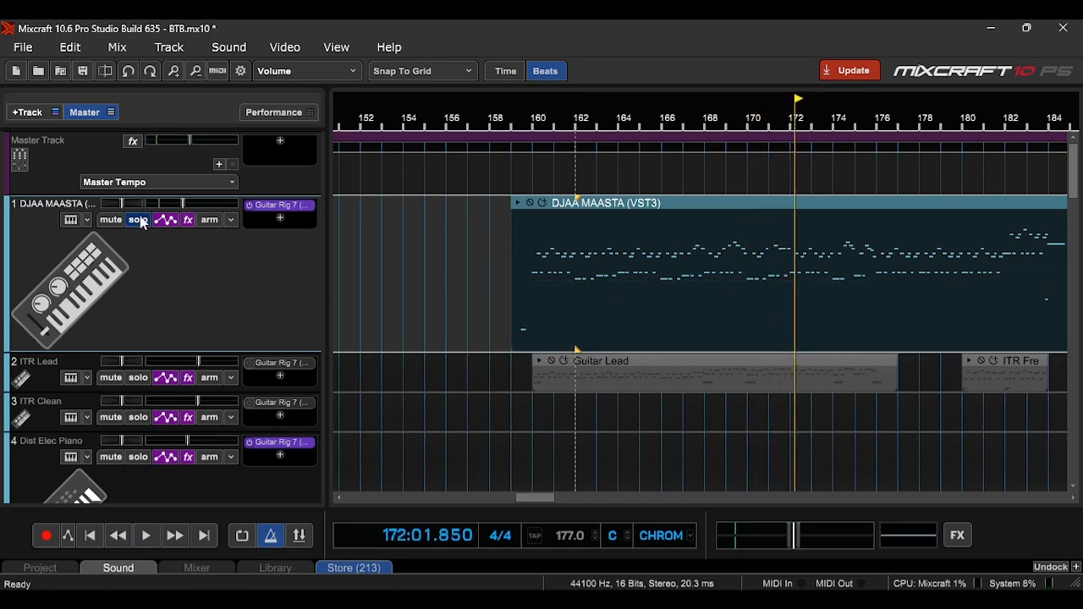
# - Unsolo the DJAA MAASTA track and solo the ITR Lead track instead
pyautogui.click(139, 221)
pyautogui.click(138, 379)
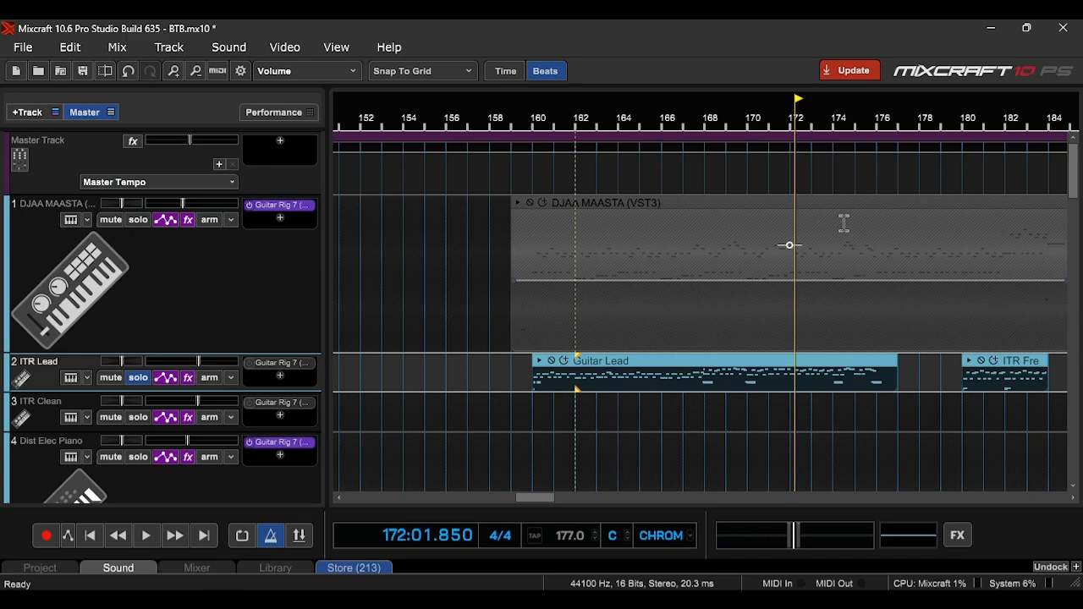
pyautogui.click(537, 134)
# - Open the Guitar Lead clip for editing and display its note velocities in place of the pitch wheel data
pyautogui.doubleClick(578, 371)
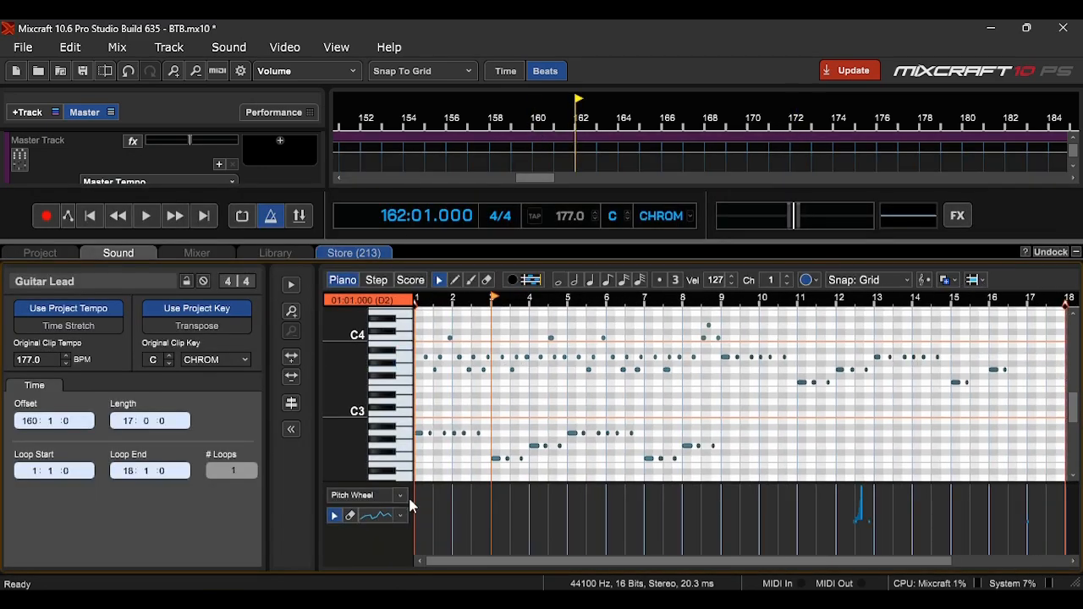
pyautogui.click(400, 496)
pyautogui.click(393, 68)
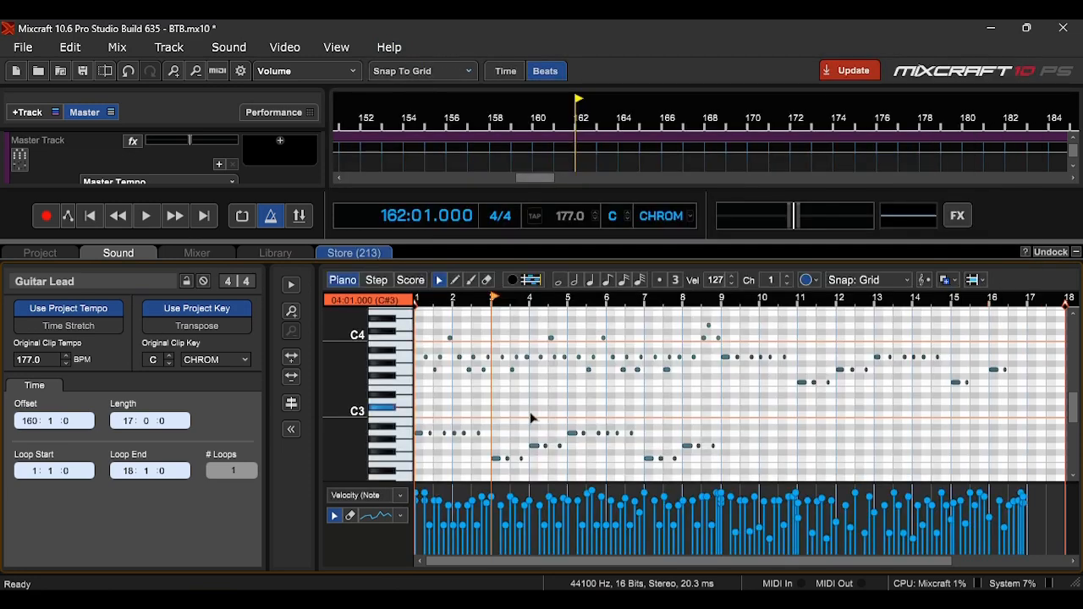
# - Play the soloed Guitar Lead clip from its start and return to the arrangement while it plays
pyautogui.click(415, 301)
pyautogui.press('space')
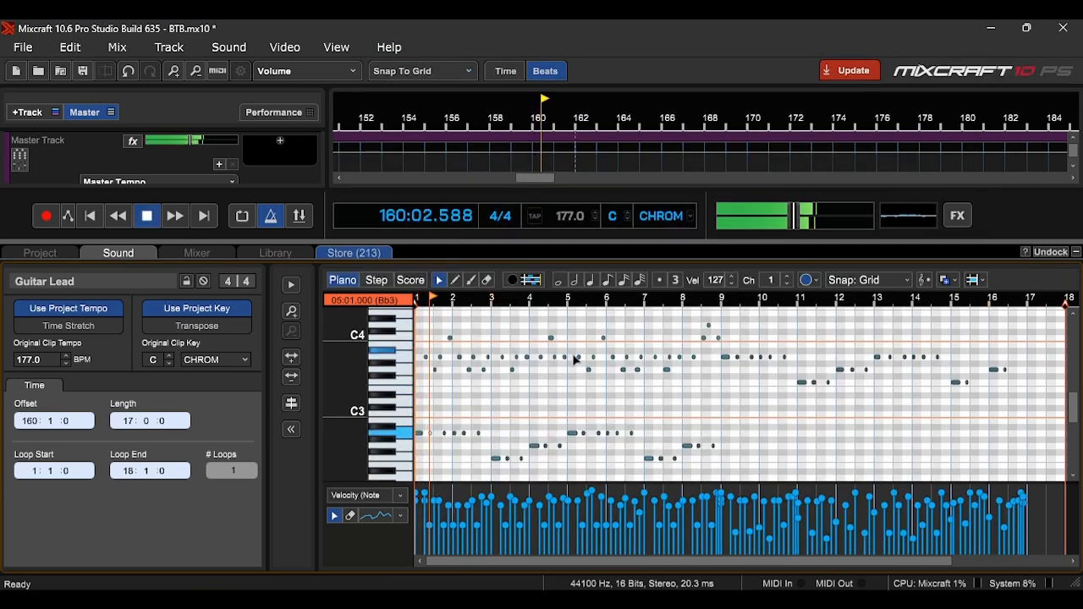
pyautogui.click(1076, 252)
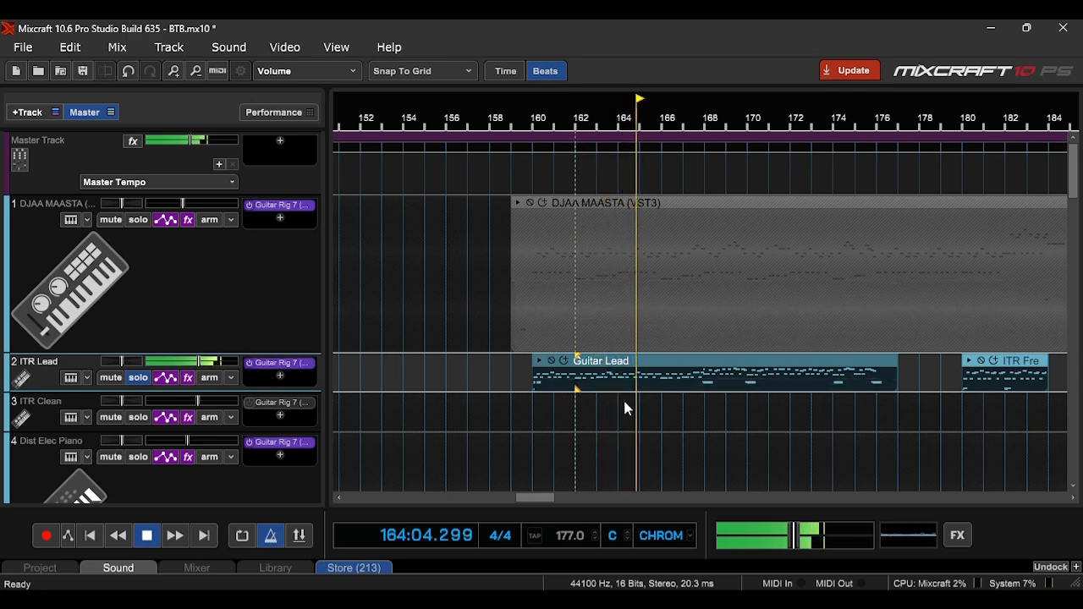
# - Open the Guitar Lead clip during playback, examine its higher notes around C5, stop playback and close the clip editor
pyautogui.doubleClick(665, 361)
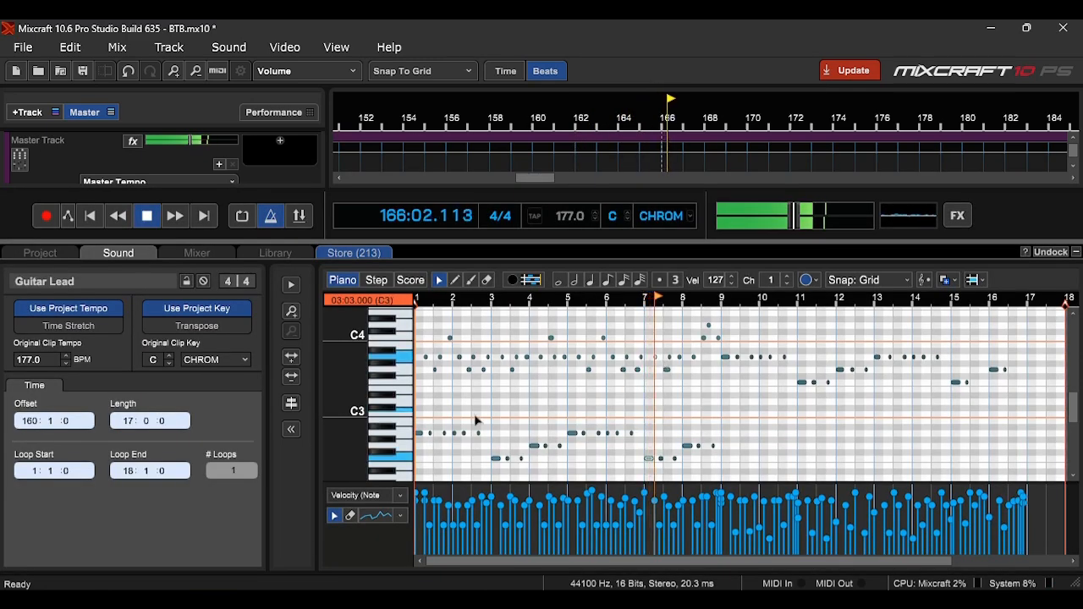
pyautogui.scroll(2, 375, 401)
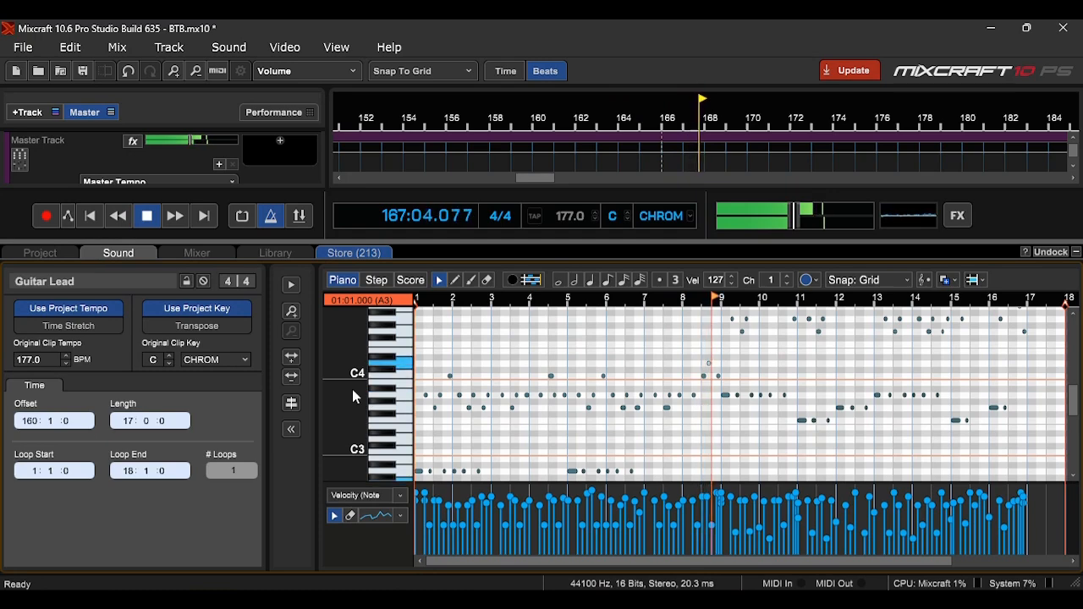
pyautogui.scroll(1, 353, 391)
pyautogui.scroll(1, 357, 394)
pyautogui.scroll(2, 356, 392)
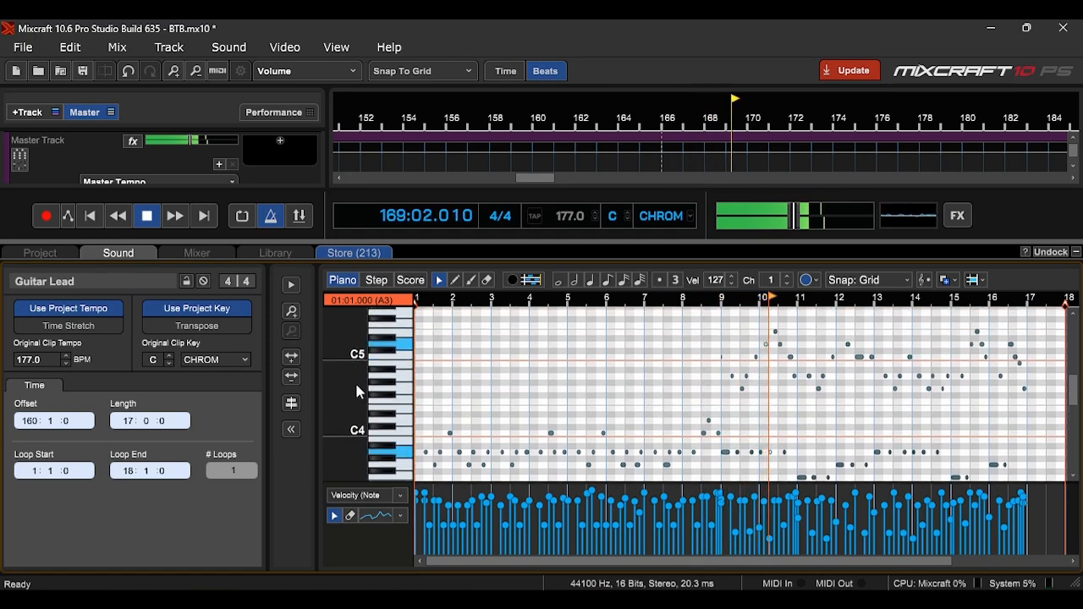
pyautogui.scroll(-1, 355, 391)
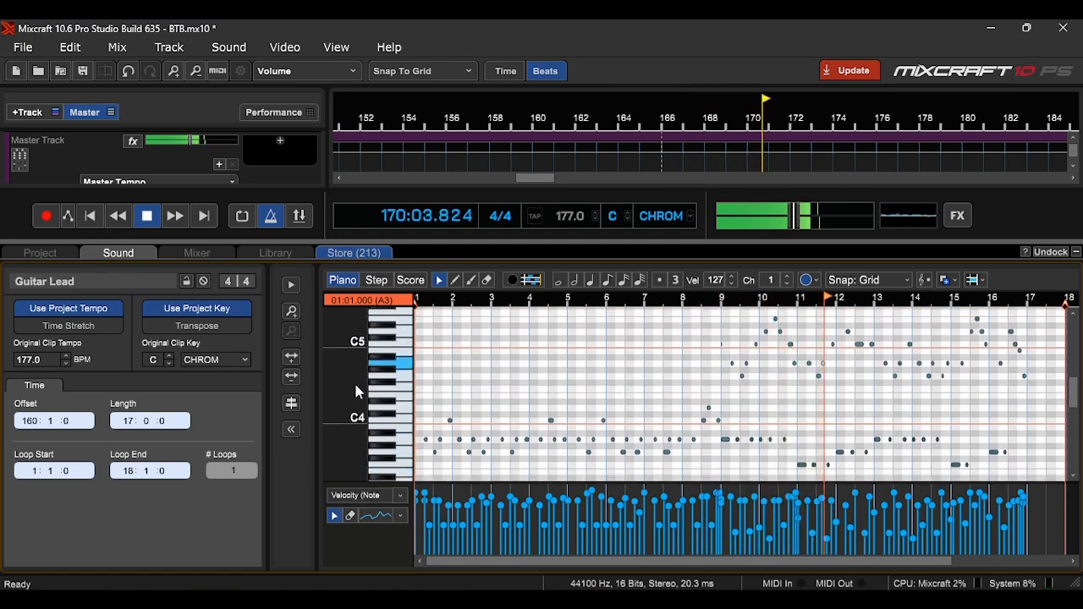
pyautogui.press('space')
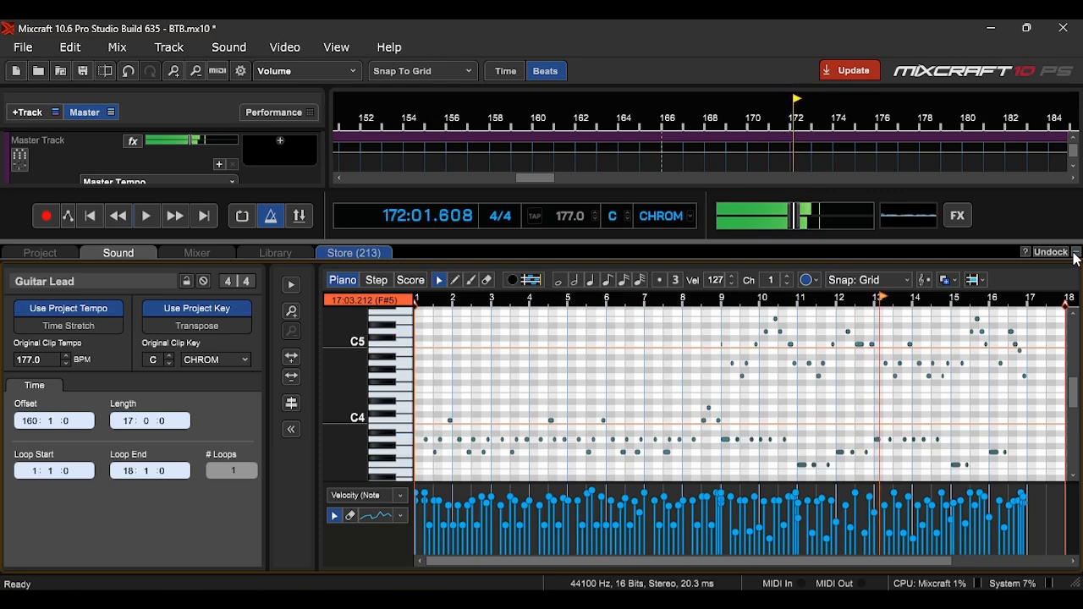
pyautogui.click(1077, 252)
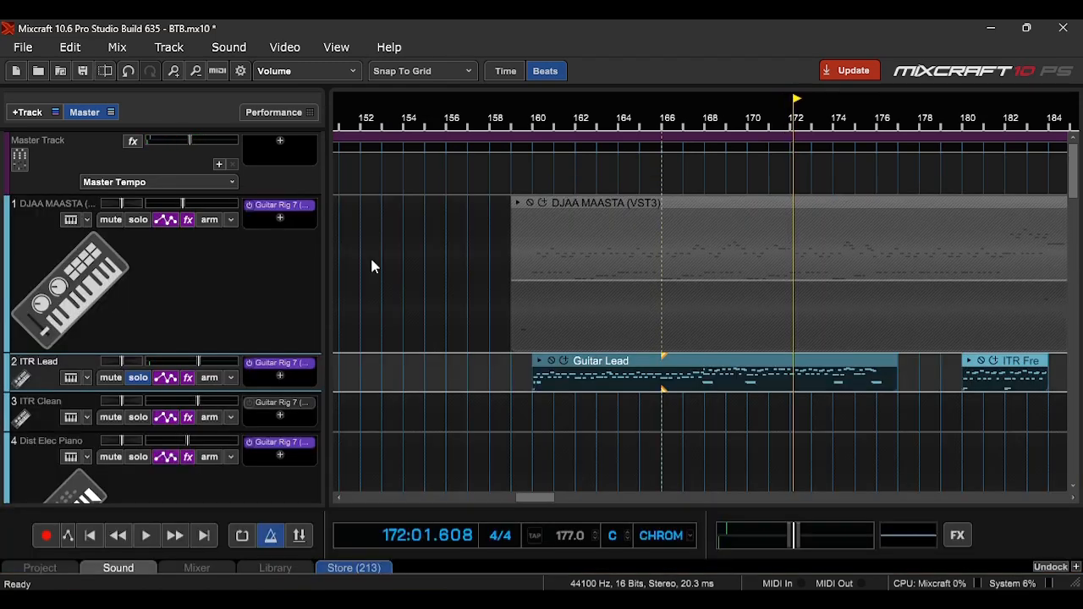
# - Unsolo the ITR Lead track and reduce the heights of the Dist Elec Piano and DJAA MAASTA tracks
pyautogui.scroll(-4, 572, 418)
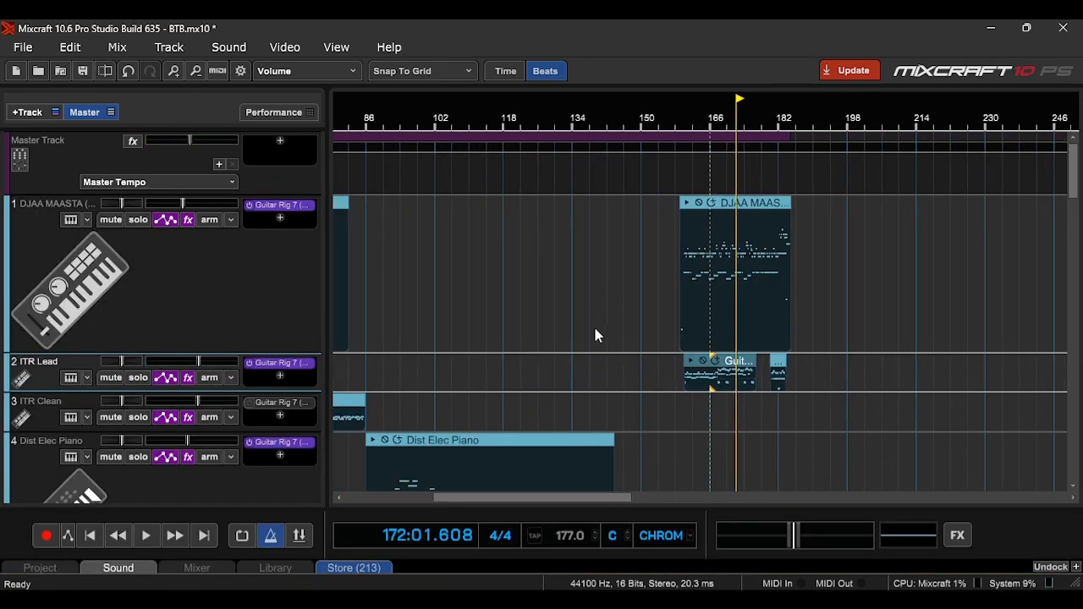
pyautogui.scroll(-2, 222, 403)
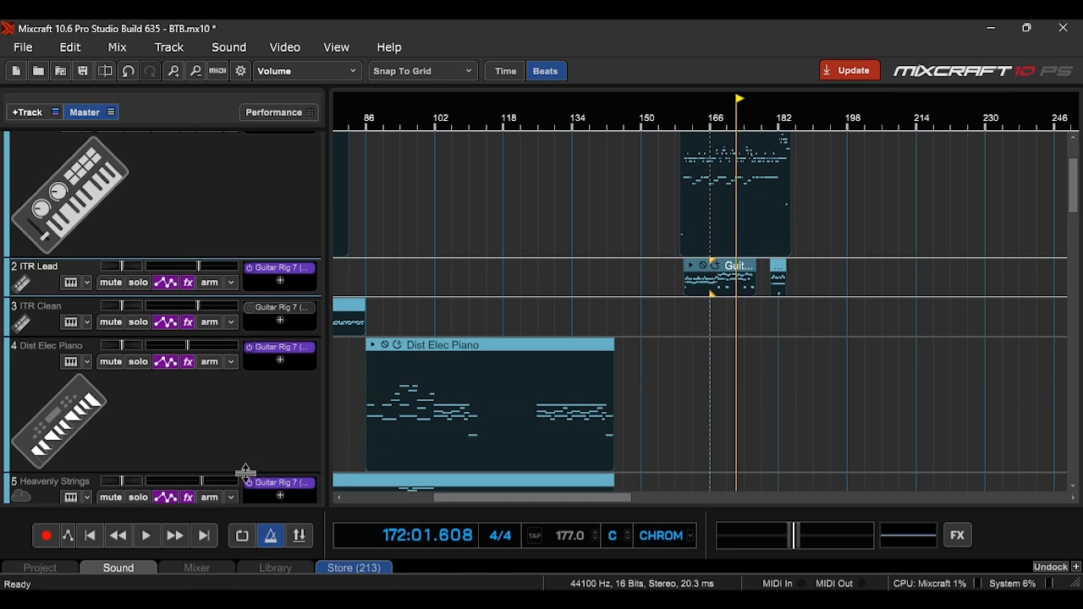
pyautogui.moveTo(245, 472); pyautogui.dragTo(244, 378)
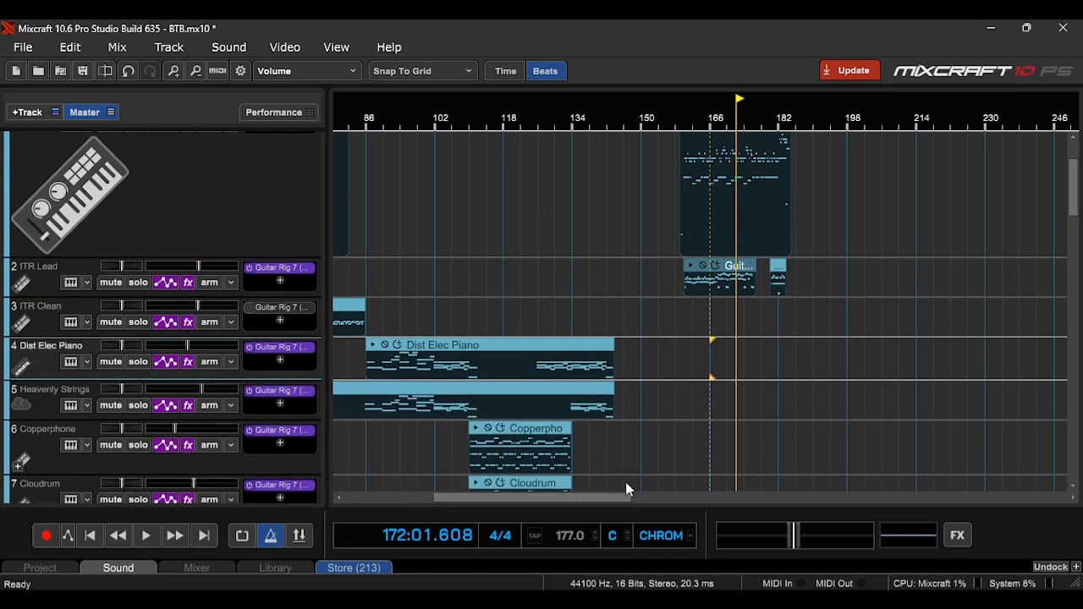
pyautogui.moveTo(618, 504); pyautogui.dragTo(530, 500)
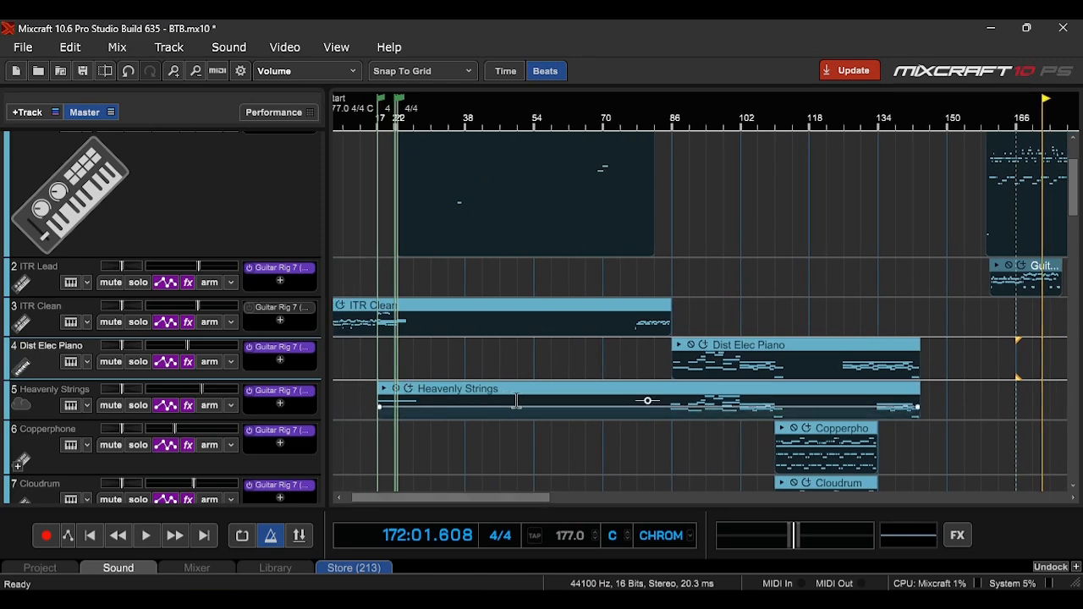
pyautogui.scroll(-1, 627, 393)
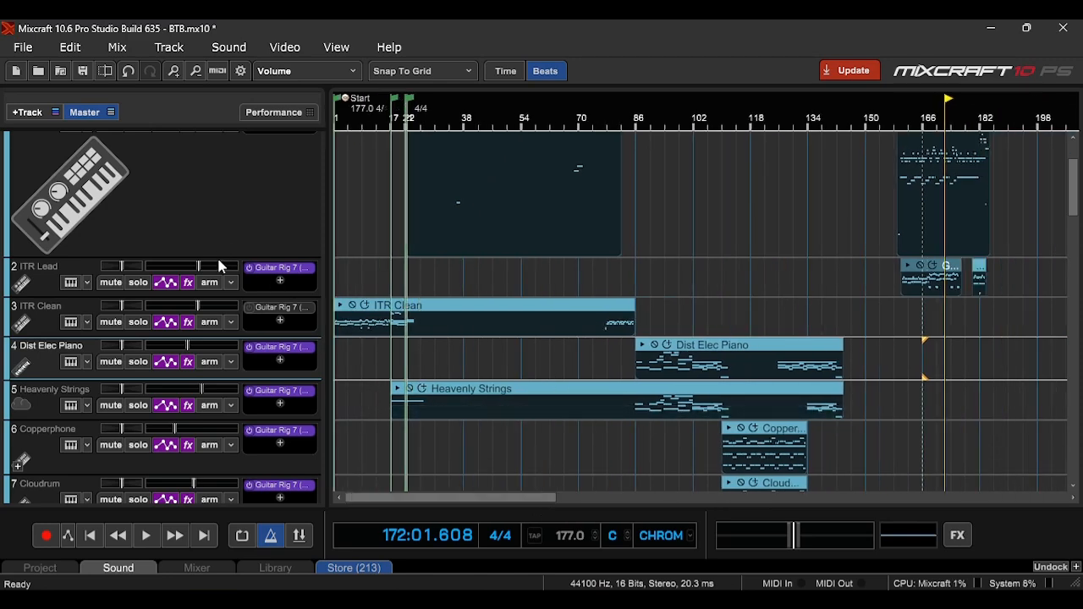
pyautogui.scroll(-3, 217, 254)
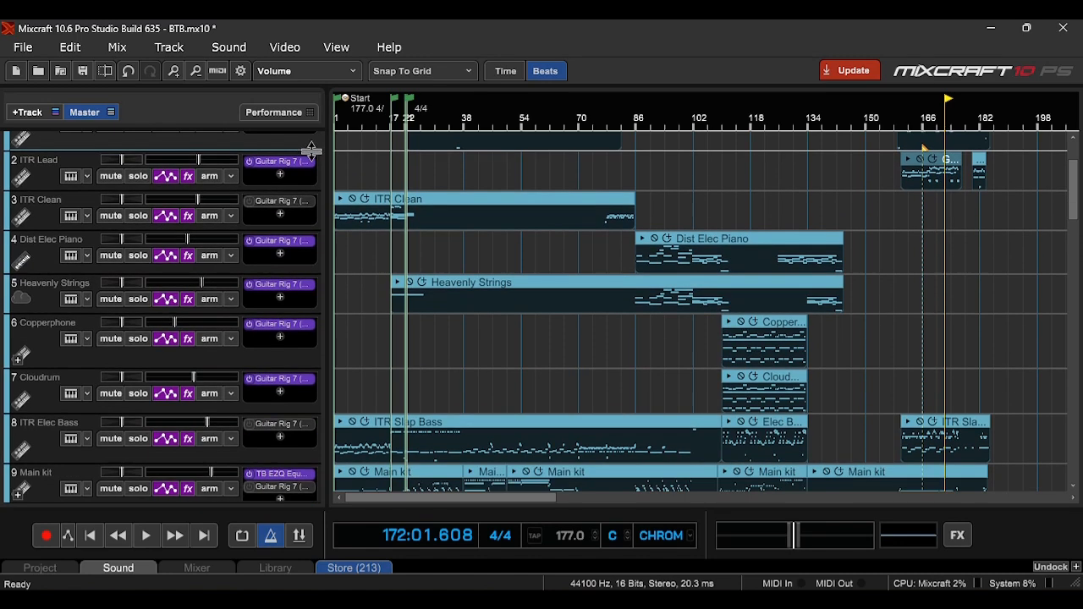
pyautogui.click(902, 201)
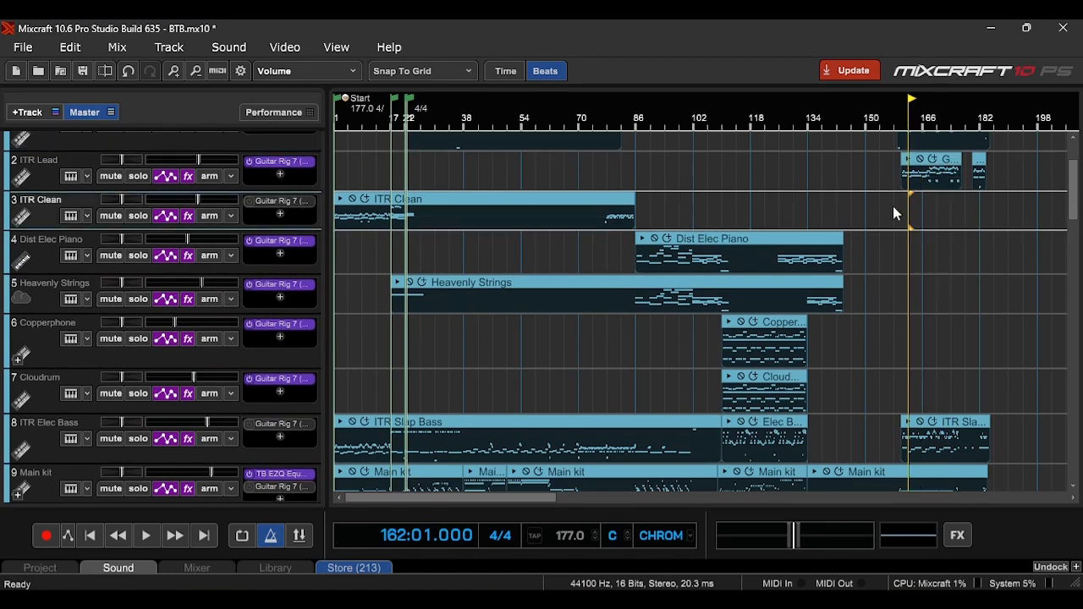
pyautogui.click(893, 206)
pyautogui.click(863, 215)
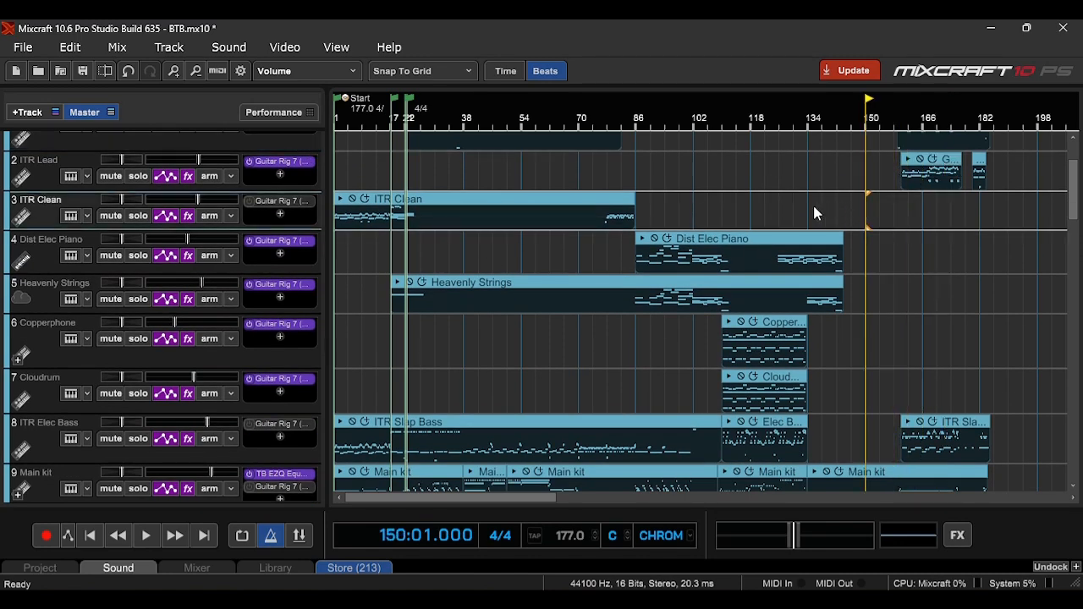
pyautogui.scroll(-1, 286, 443)
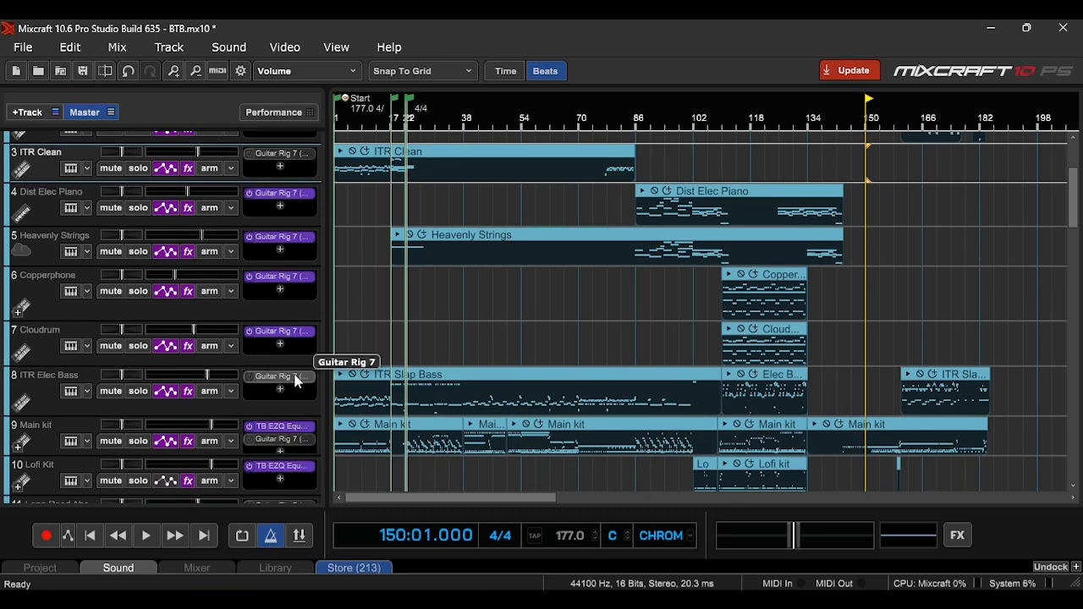
# - Place the playhead at measure 110, solo the ITR Elec Bass track and show its Ample Bass Y instrument
pyautogui.click(720, 319)
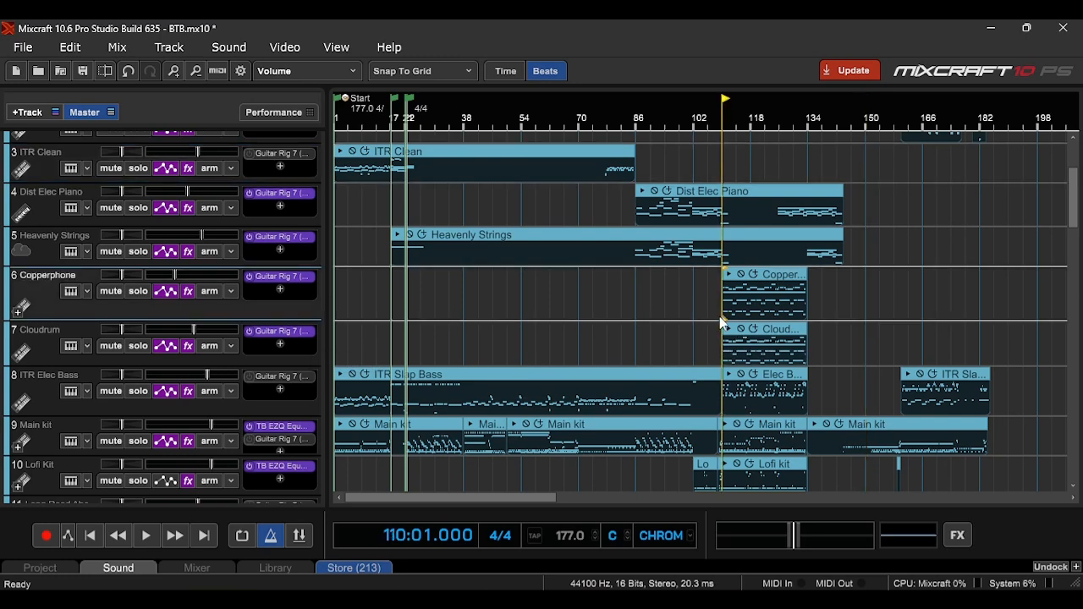
pyautogui.click(145, 392)
pyautogui.click(71, 392)
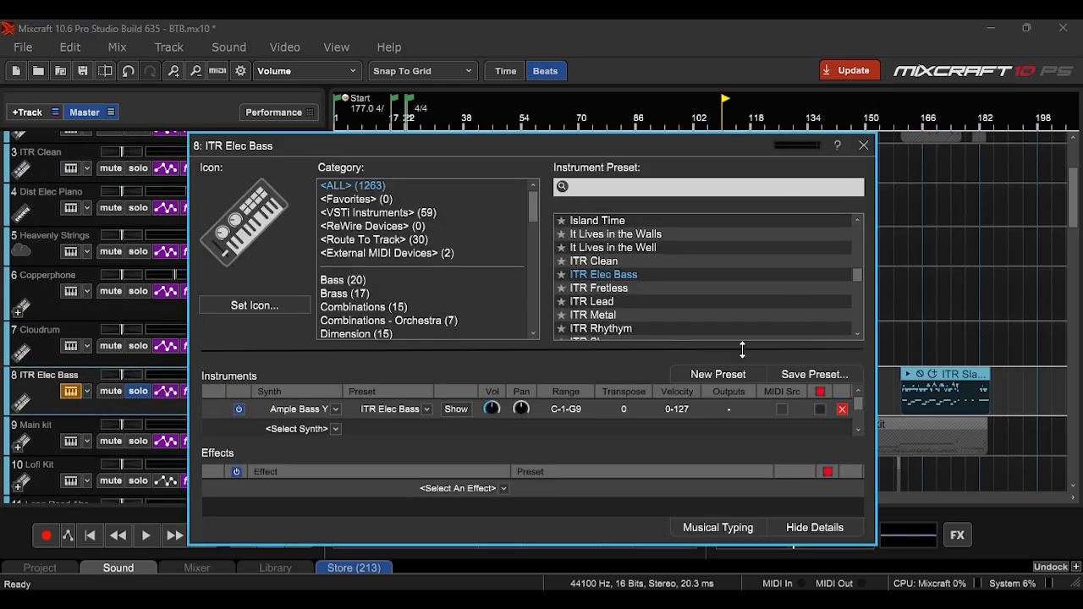
pyautogui.click(458, 410)
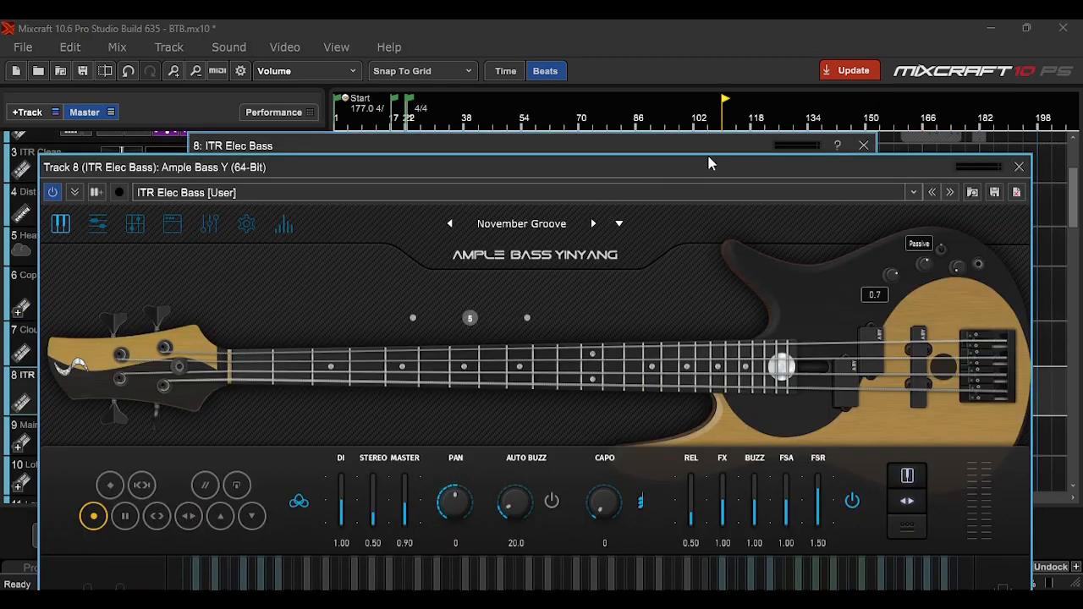
pyautogui.moveTo(708, 165); pyautogui.dragTo(707, 167)
# - Start playback, audition successive Ample Bass Y presets from Echo to beyond Outer Drive, and close the instrument windows
pyautogui.press('space')
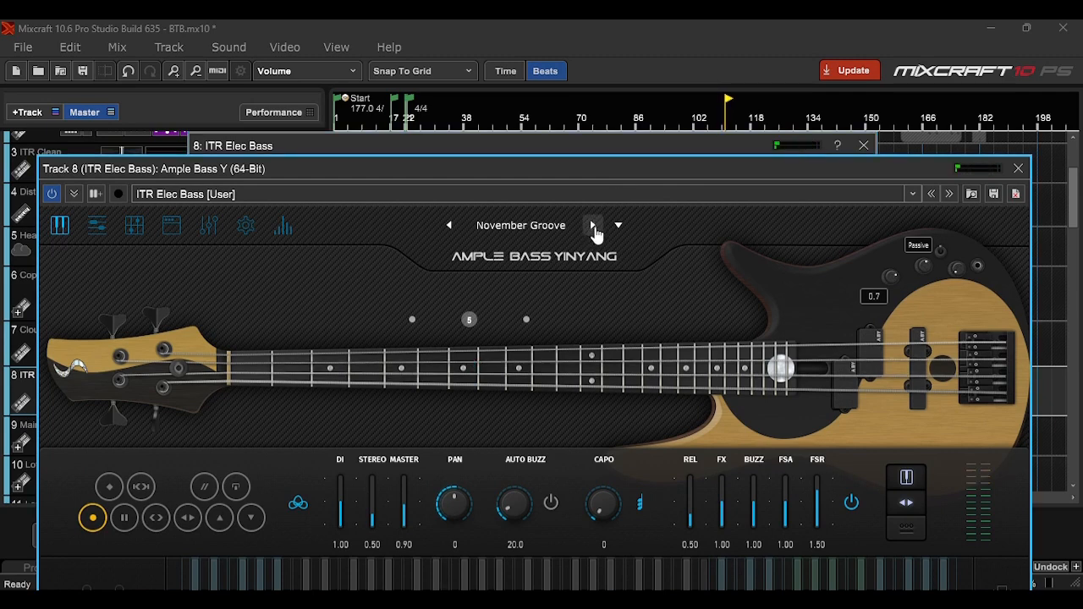
pyautogui.click(594, 227)
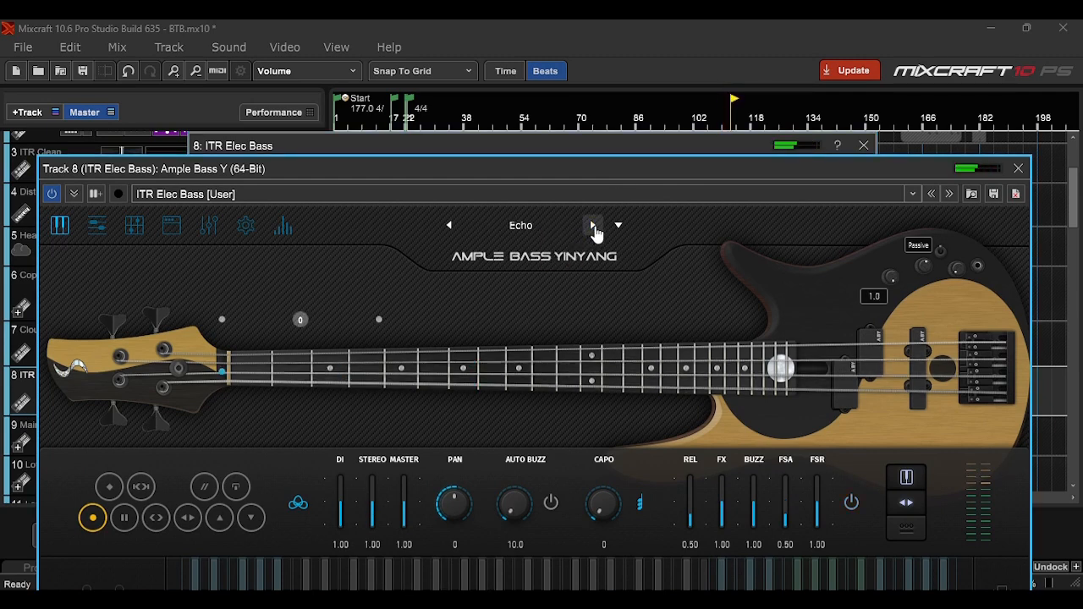
pyautogui.click(594, 227)
pyautogui.click(594, 227)
pyautogui.click(594, 227)
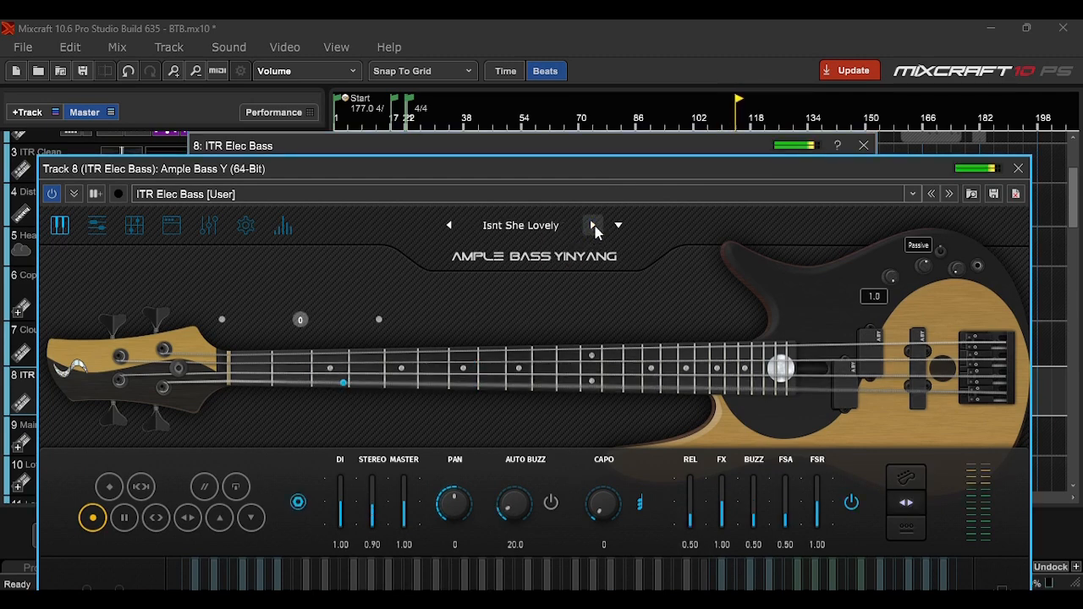
pyautogui.click(595, 227)
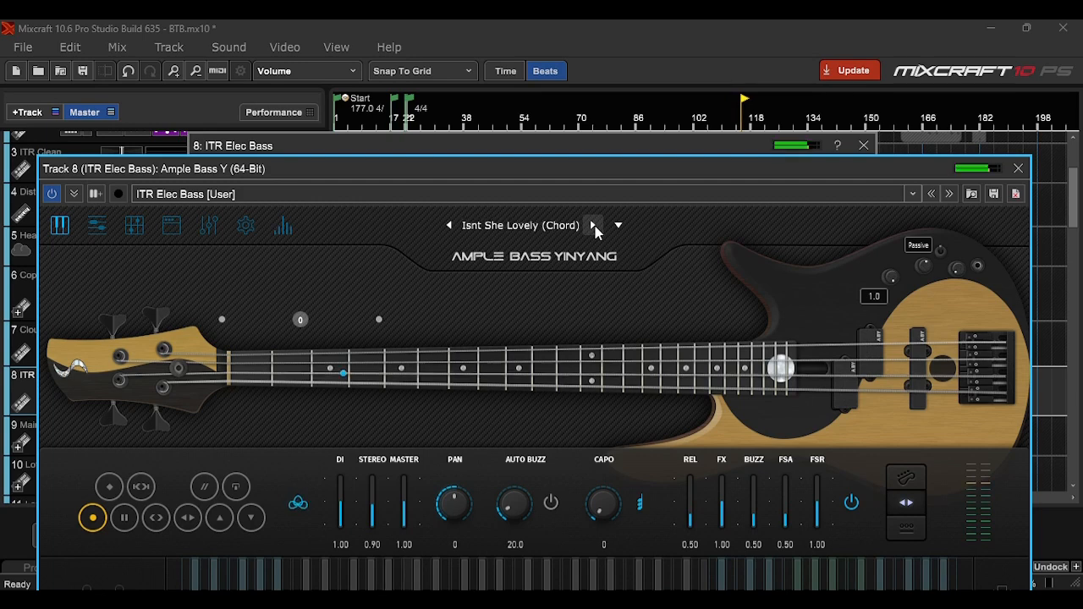
pyautogui.click(594, 227)
pyautogui.click(594, 227)
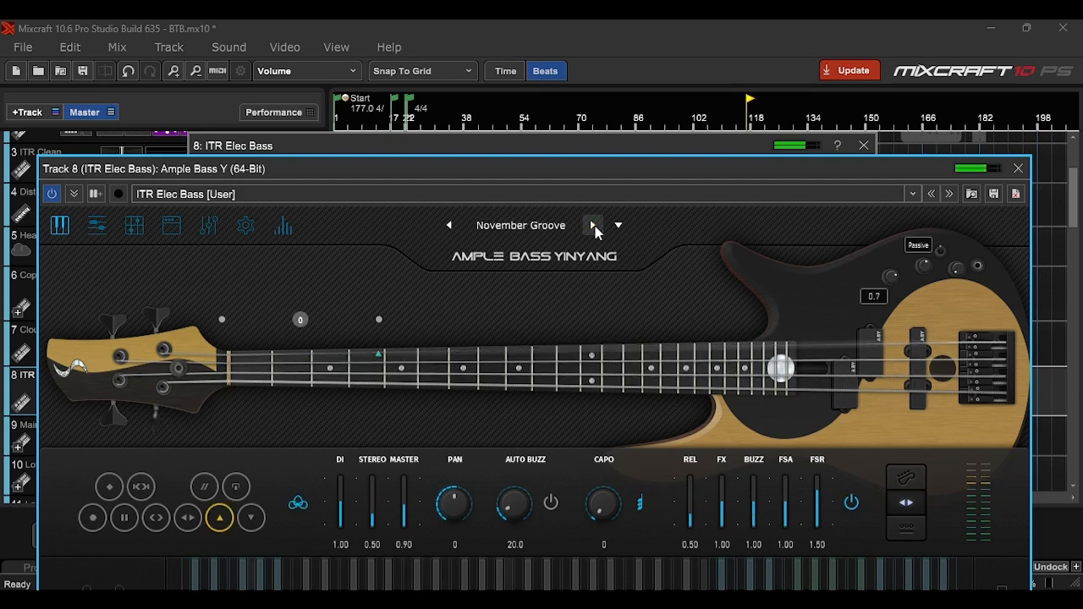
pyautogui.click(594, 226)
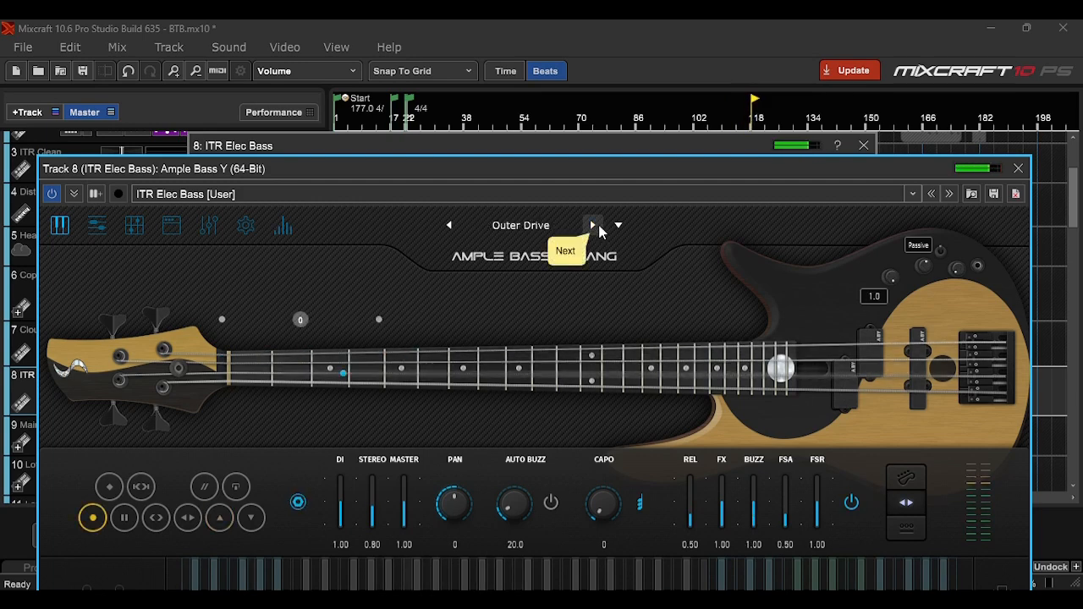
pyautogui.click(594, 227)
pyautogui.click(1019, 169)
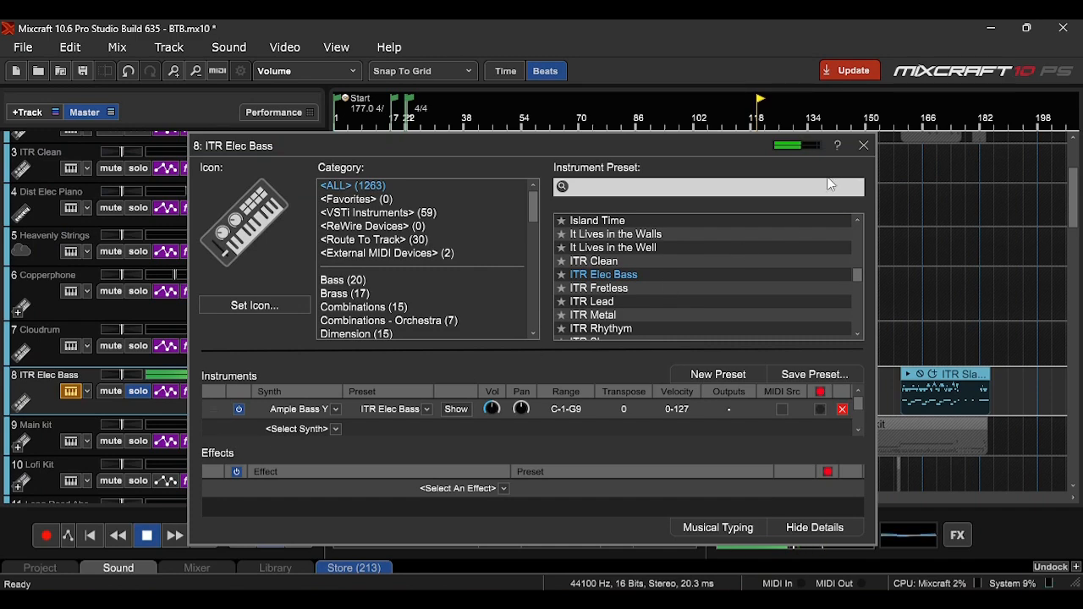
pyautogui.click(864, 145)
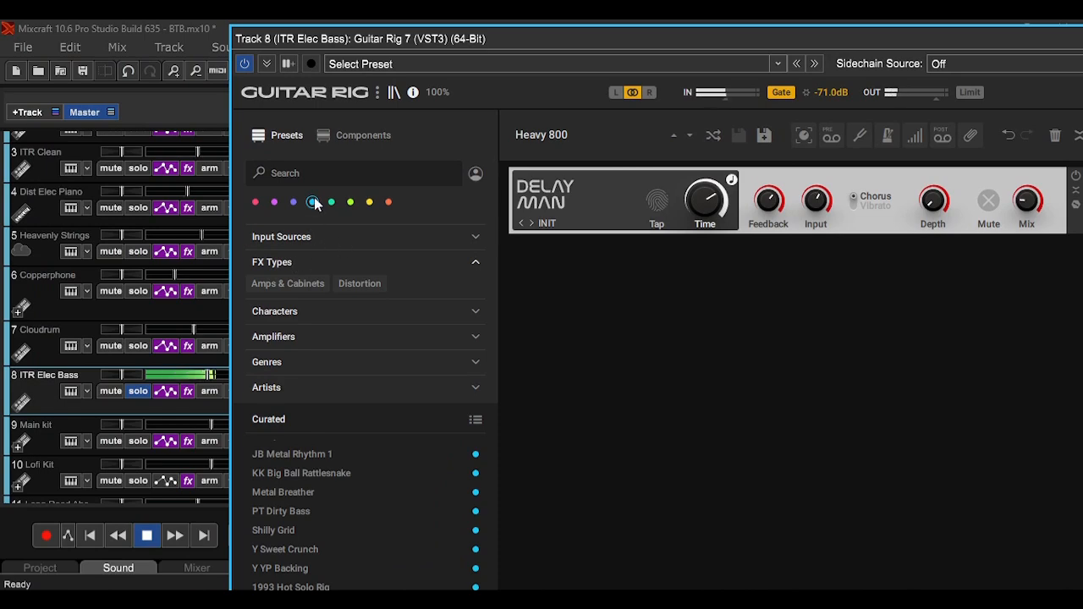
# - Filter the ITR Elec Bass track's Guitar Rig 7 presets to bass, audition BG Evidence, and load Transamped Bass Rage
pyautogui.click(312, 202)
pyautogui.click(255, 203)
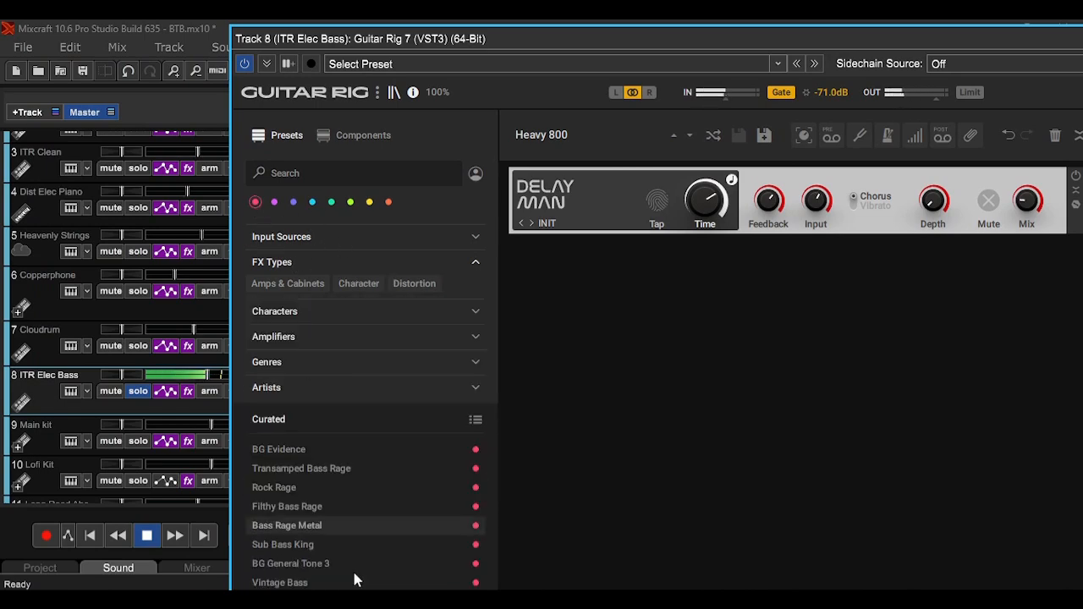
pyautogui.click(345, 454)
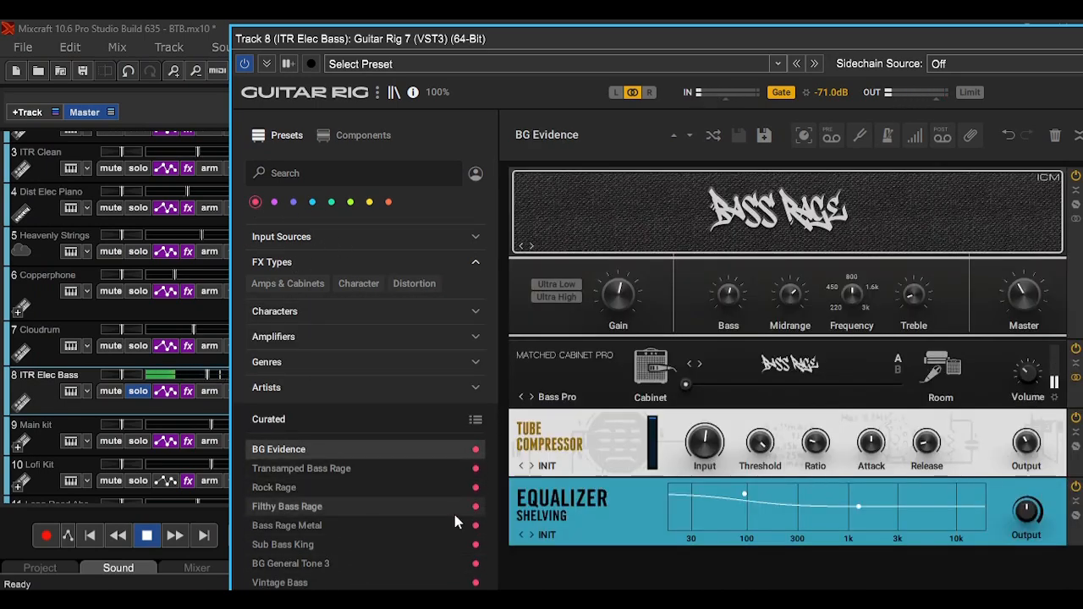
pyautogui.click(368, 470)
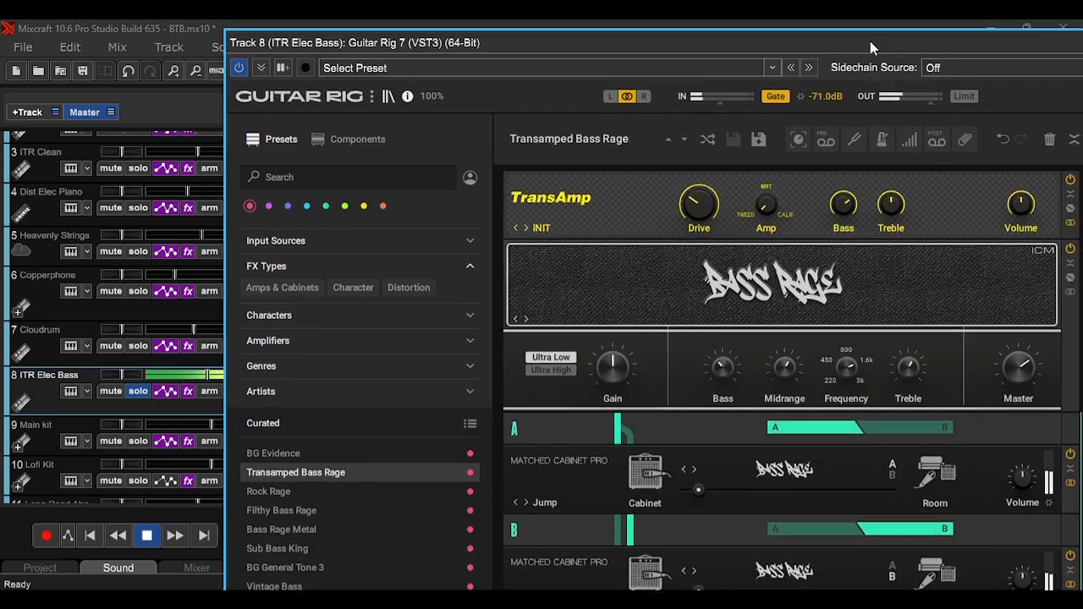
pyautogui.moveTo(870, 41); pyautogui.dragTo(527, 115)
pyautogui.click(1028, 114)
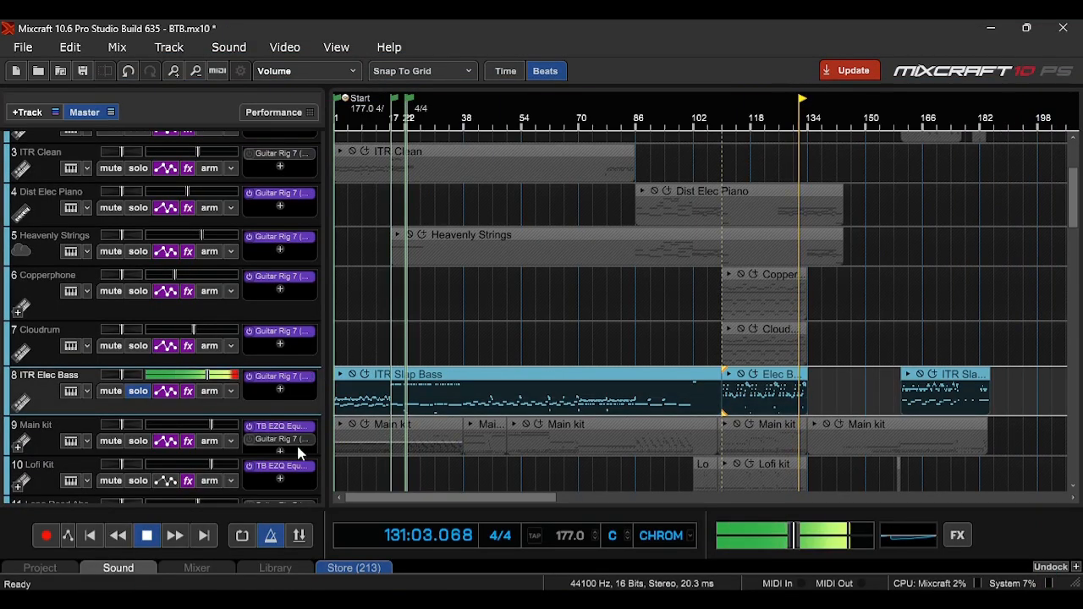
# - Solo the Main kit track briefly in place of ITR Elec Bass, clear both solos and stop playback
pyautogui.click(138, 441)
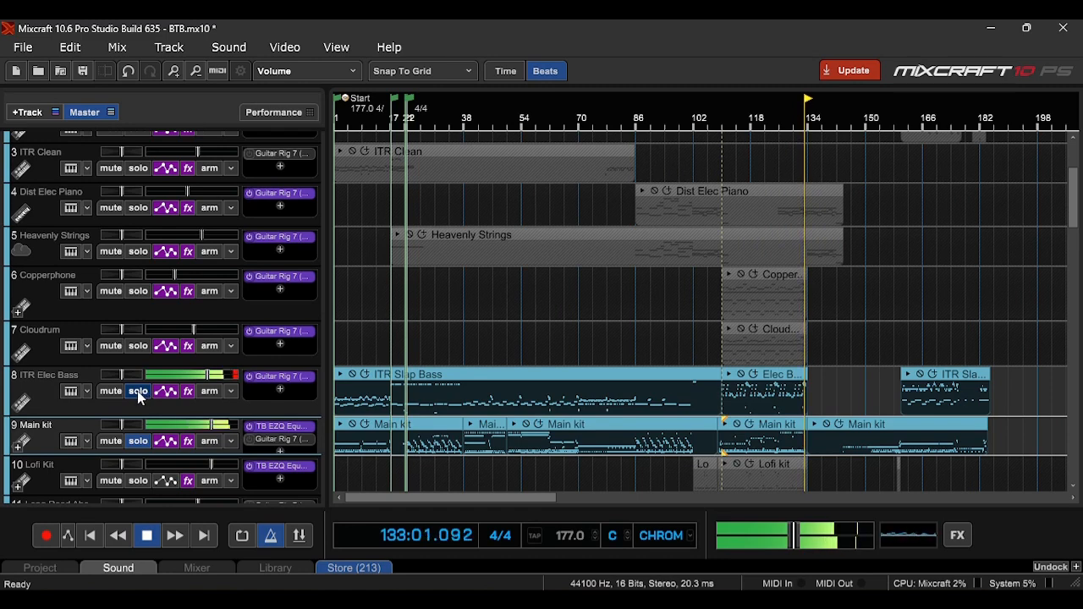
pyautogui.click(138, 391)
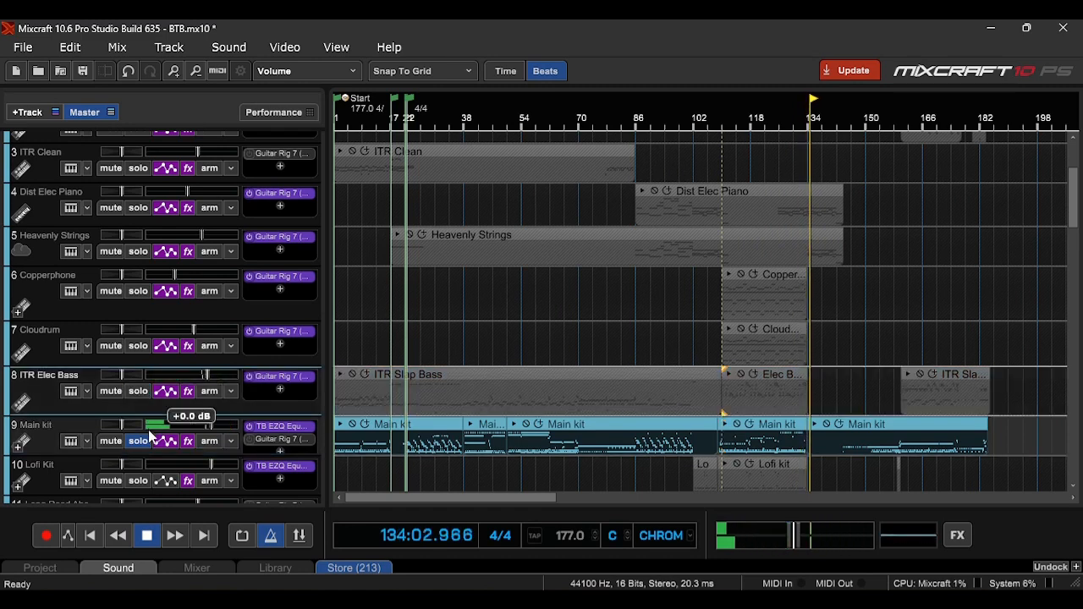
pyautogui.click(138, 441)
pyautogui.press('space')
# - Return the playhead to measure 110 and reduce the height of the Khartaal track
pyautogui.click(738, 122)
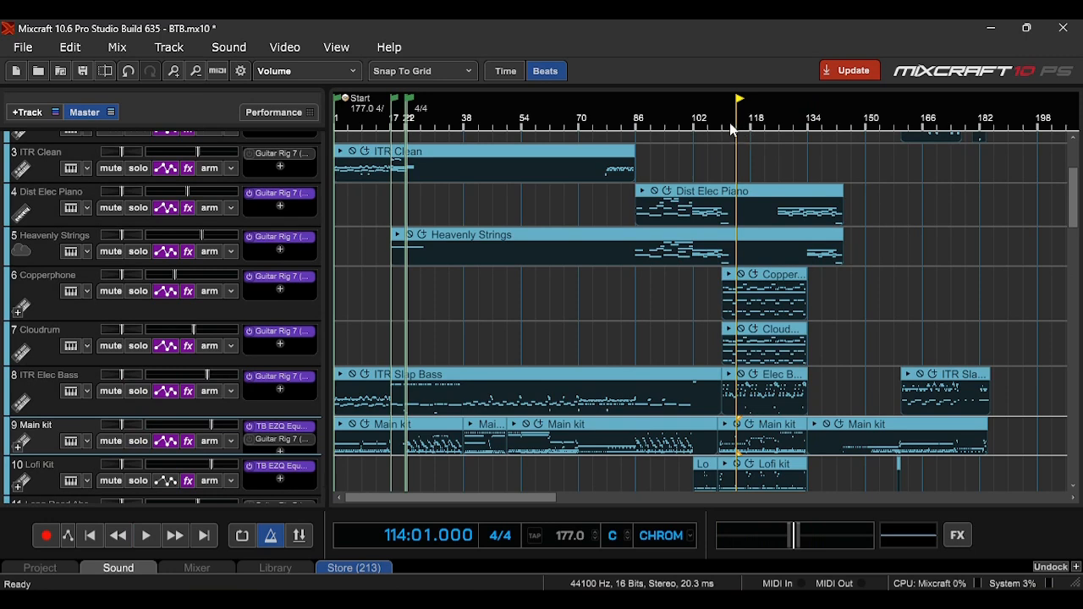
pyautogui.click(733, 128)
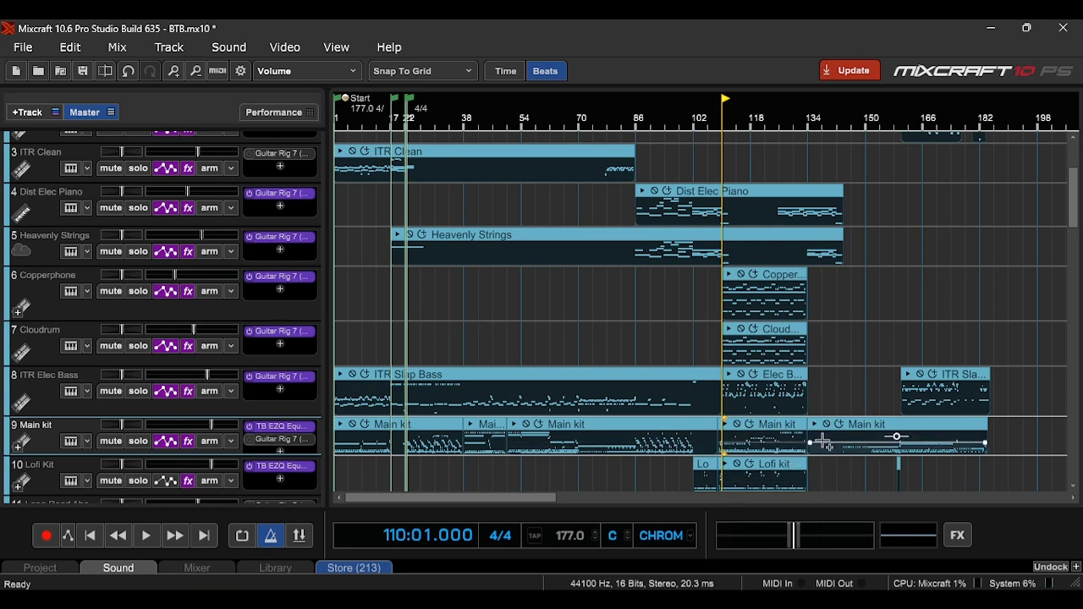
pyautogui.scroll(1, 793, 458)
pyautogui.scroll(2, 793, 458)
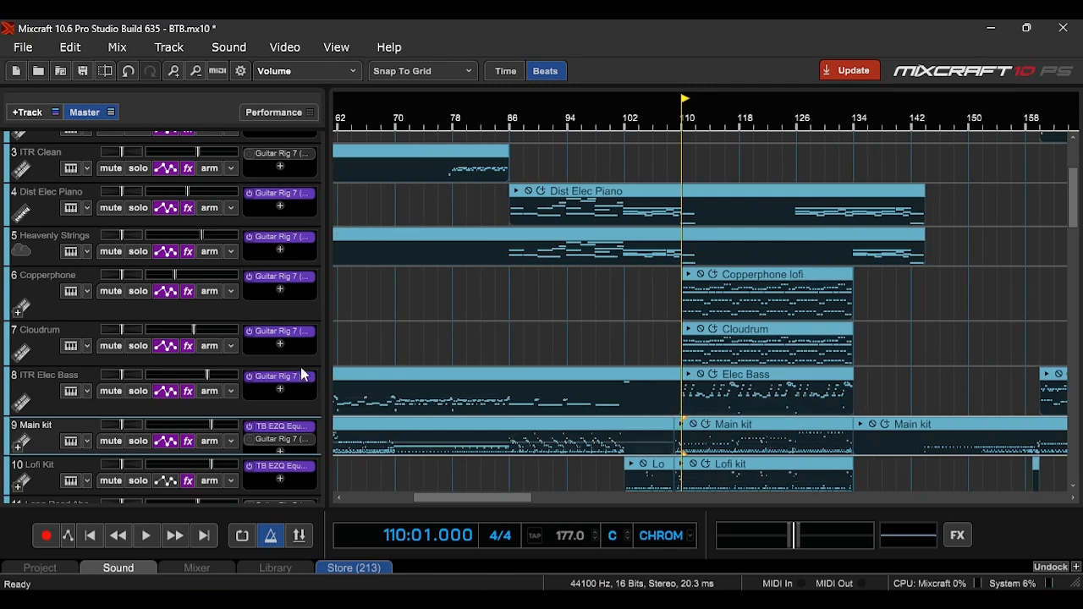
pyautogui.scroll(-5, 263, 409)
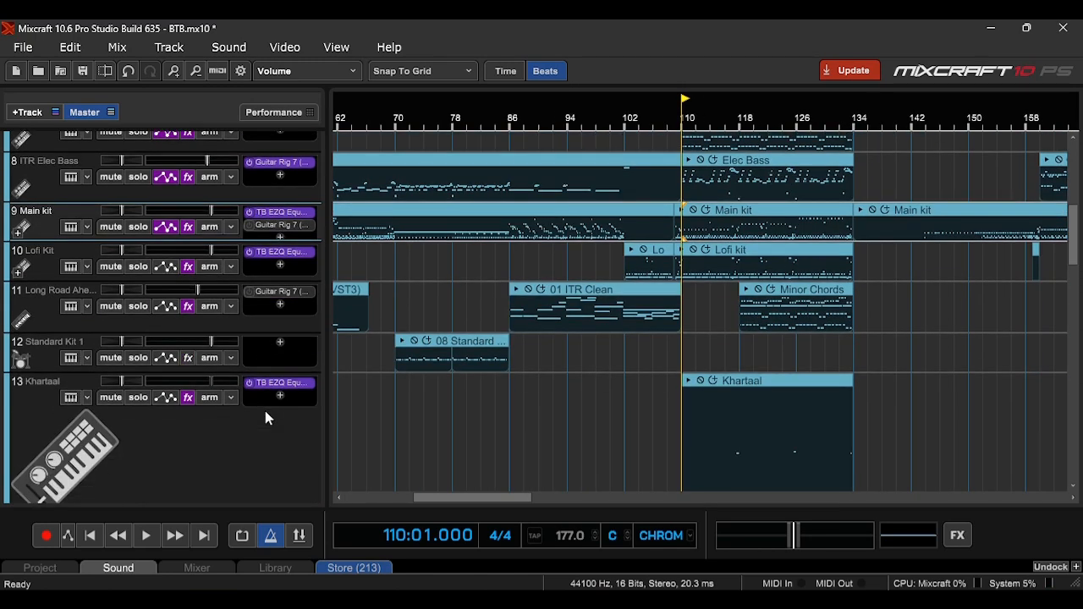
pyautogui.scroll(-1, 265, 410)
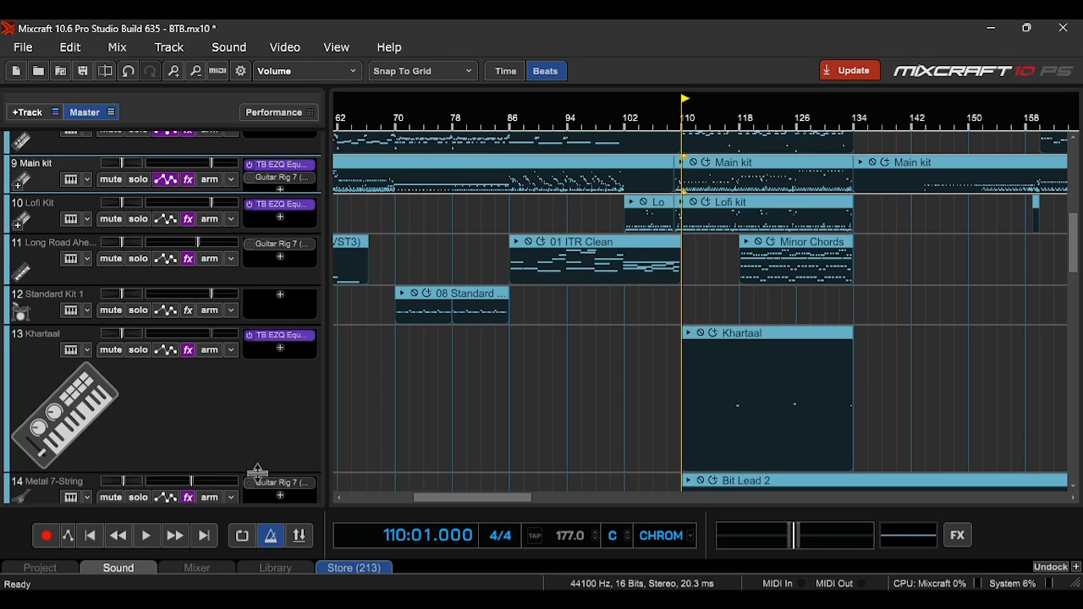
pyautogui.moveTo(258, 472); pyautogui.dragTo(257, 373)
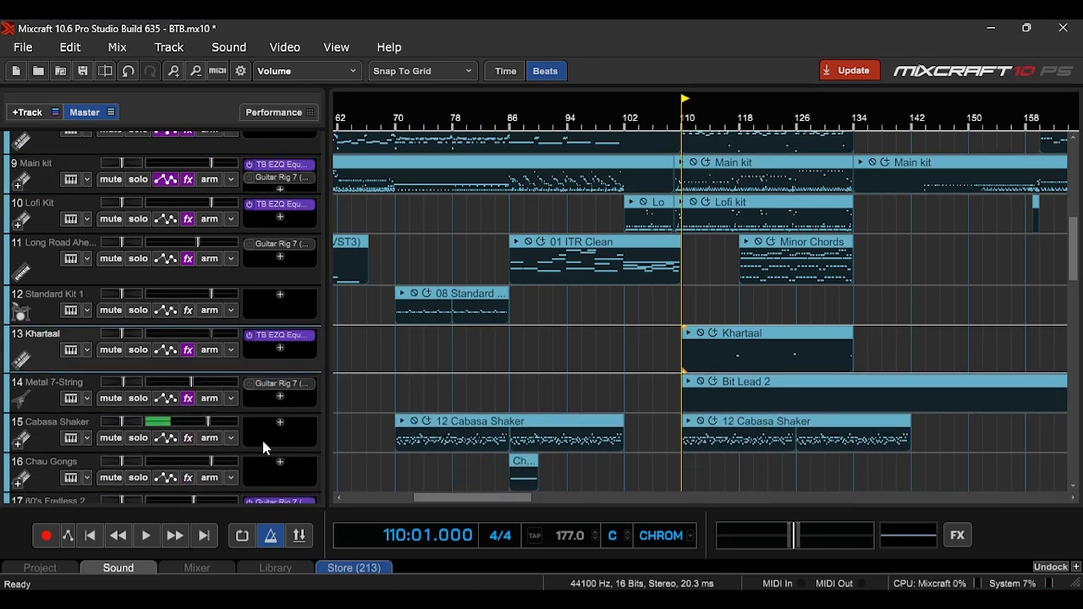
# - Switch to OBS
pyautogui.scroll(1, 265, 442)
pyautogui.scroll(3, 273, 451)
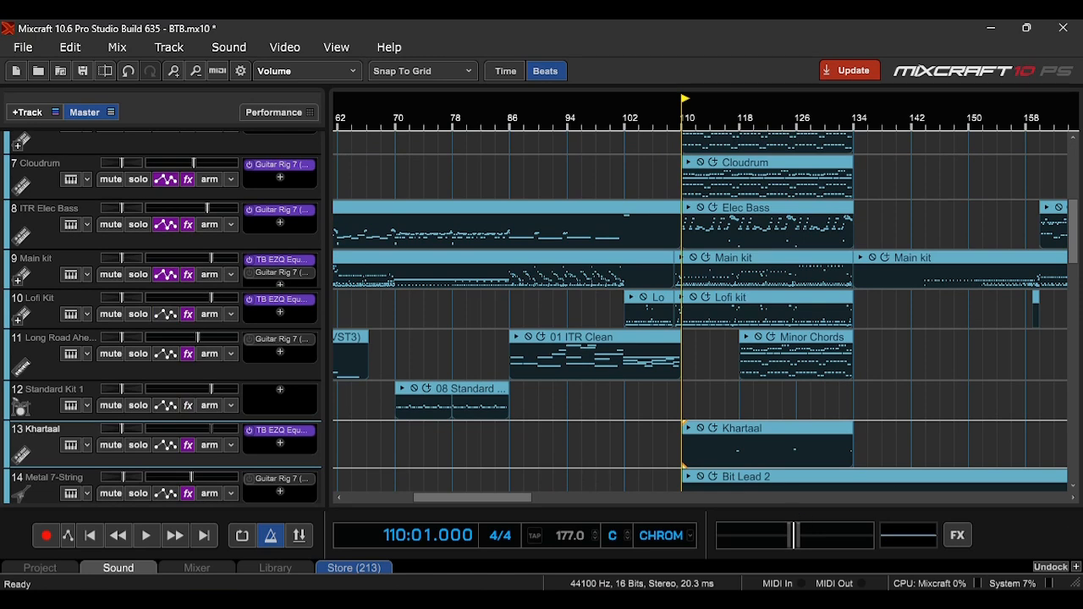
pyautogui.click(719, 600)
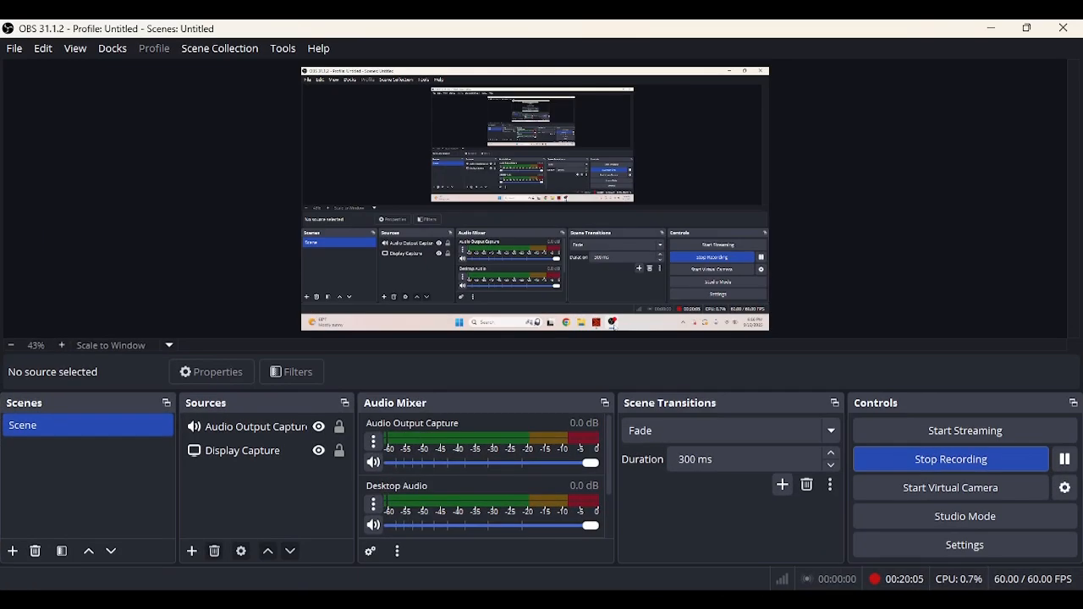